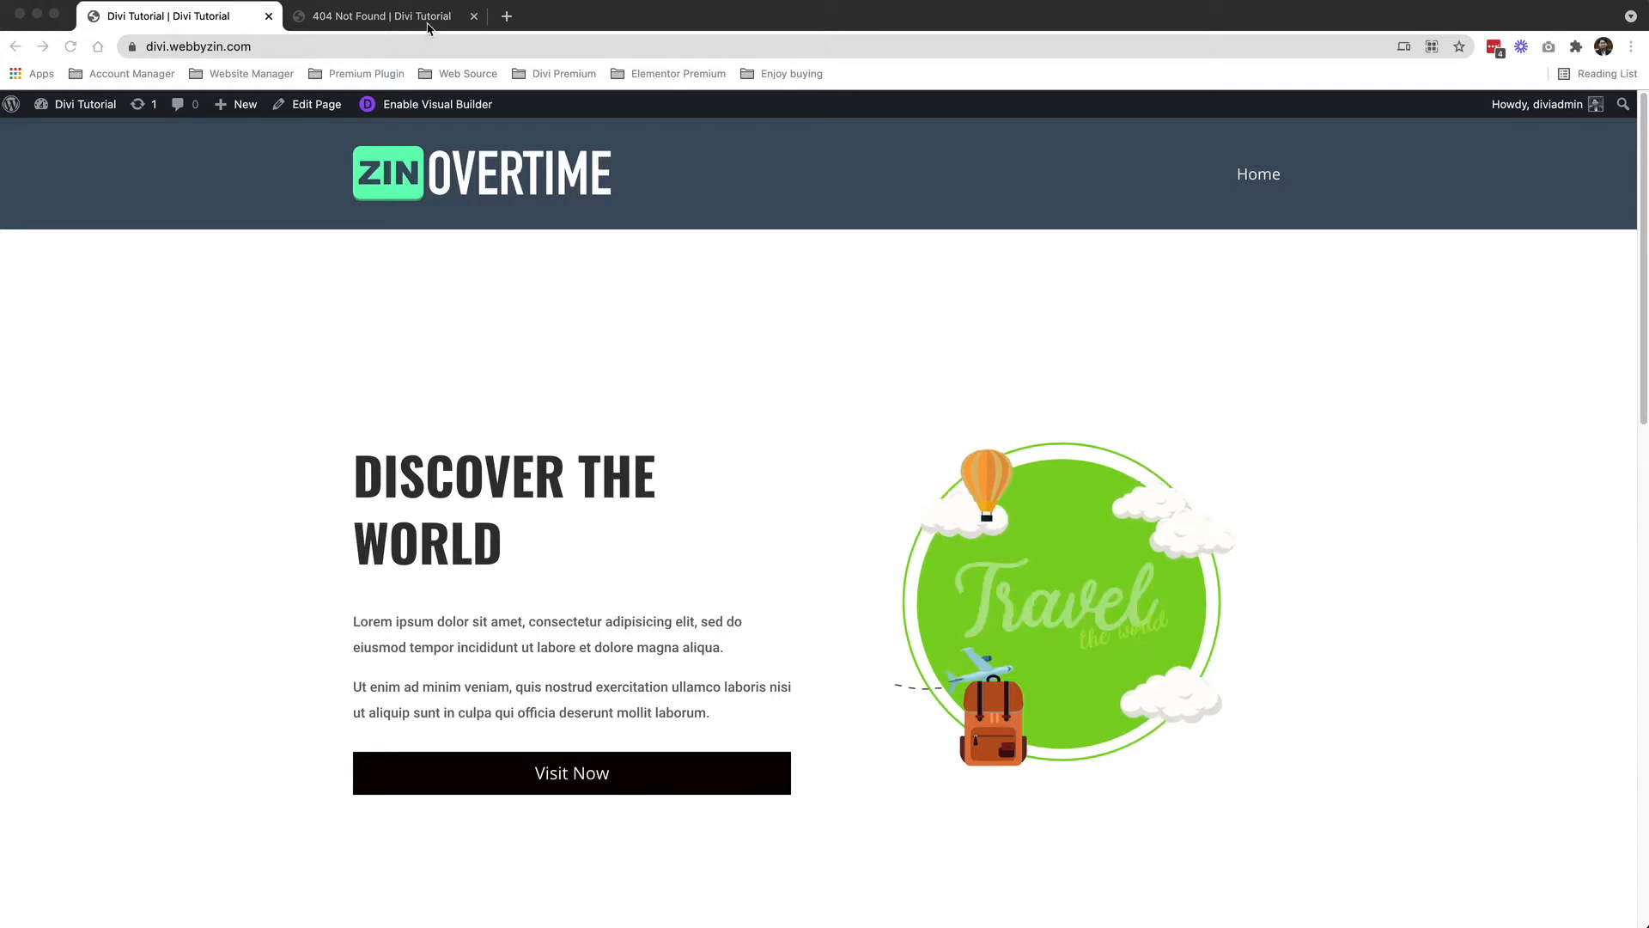
Examine the custom 404 page and its animated cat illustration, and return to the homepage
click(429, 26)
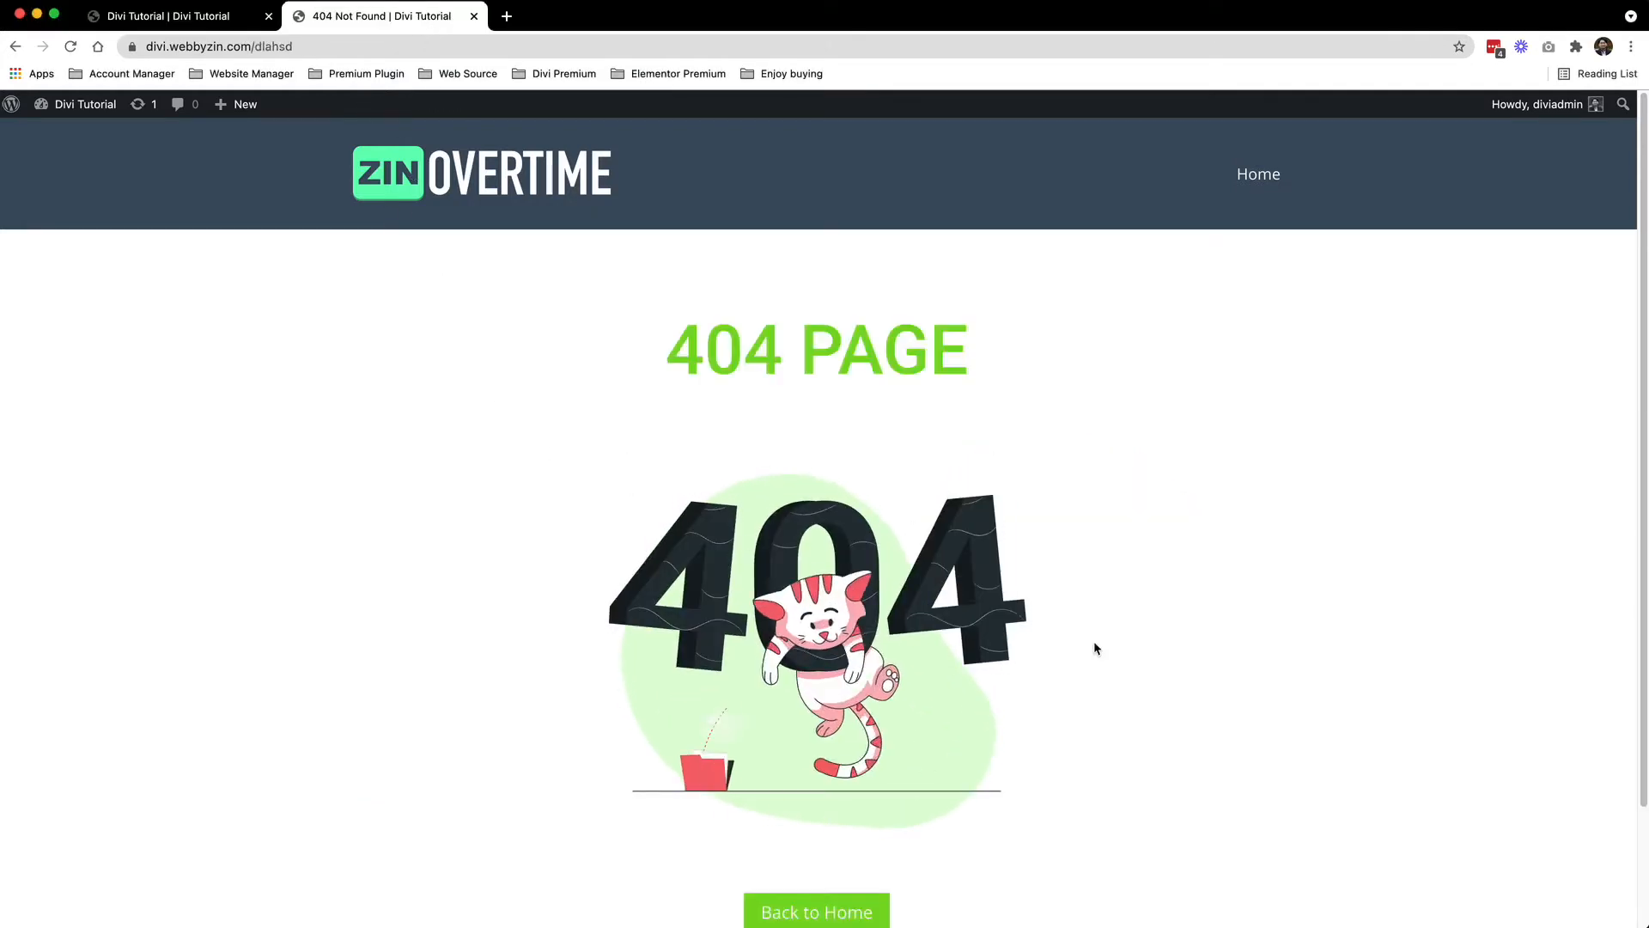
scroll(1094, 641, down, 1)
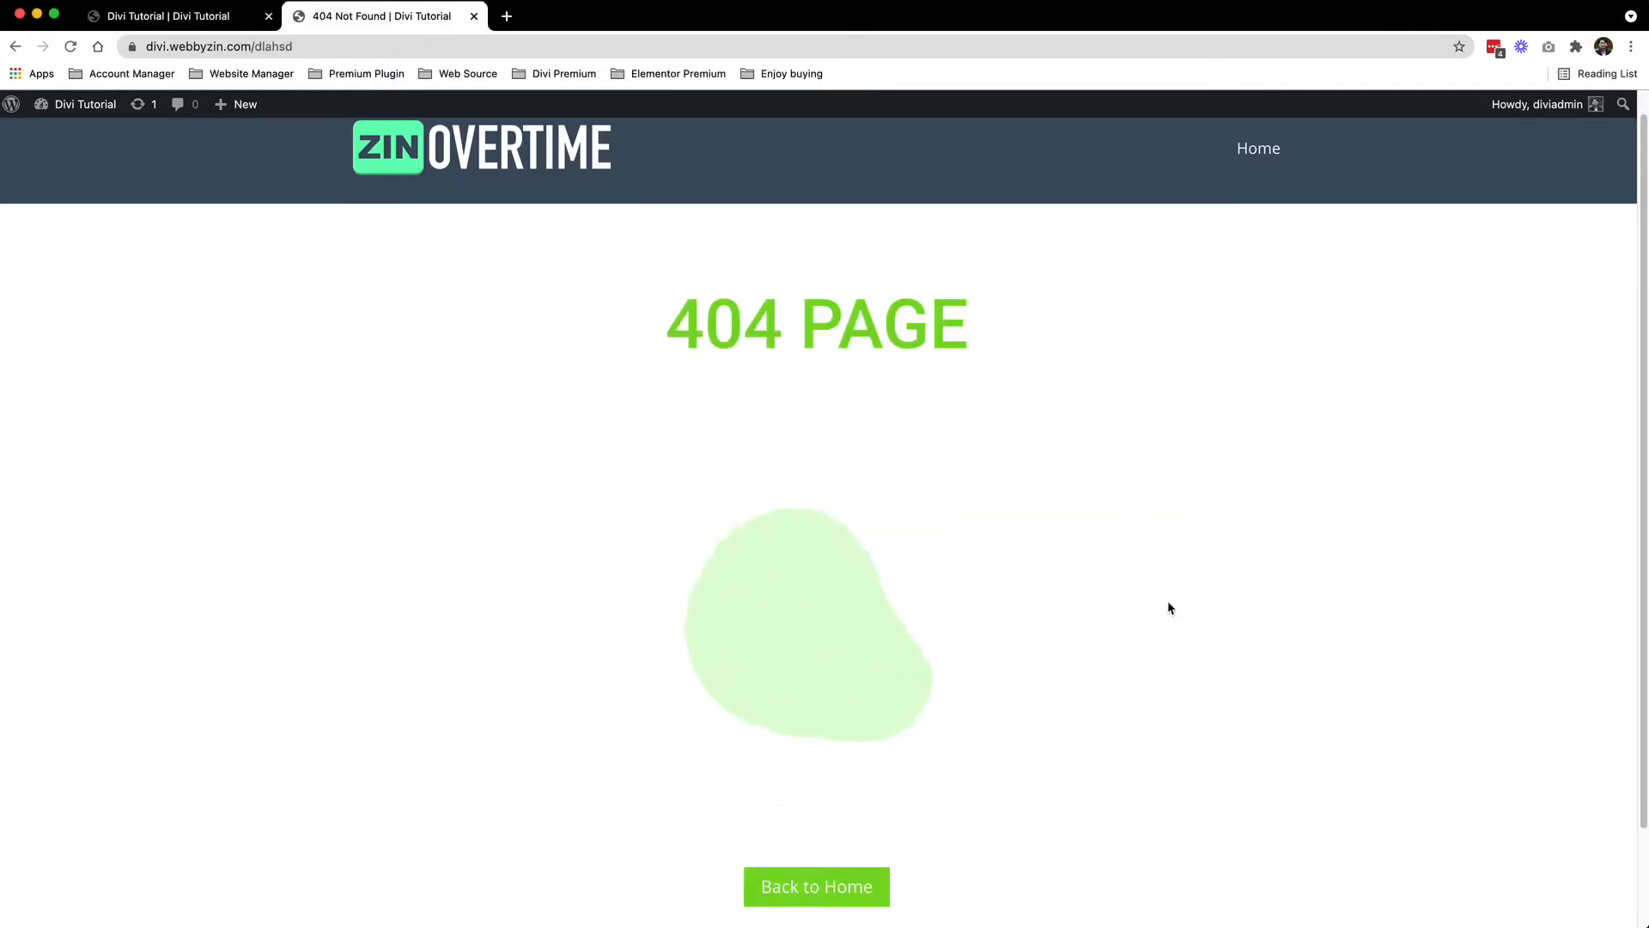
scroll(1167, 603, down, 3)
scroll(1001, 702, up, 3)
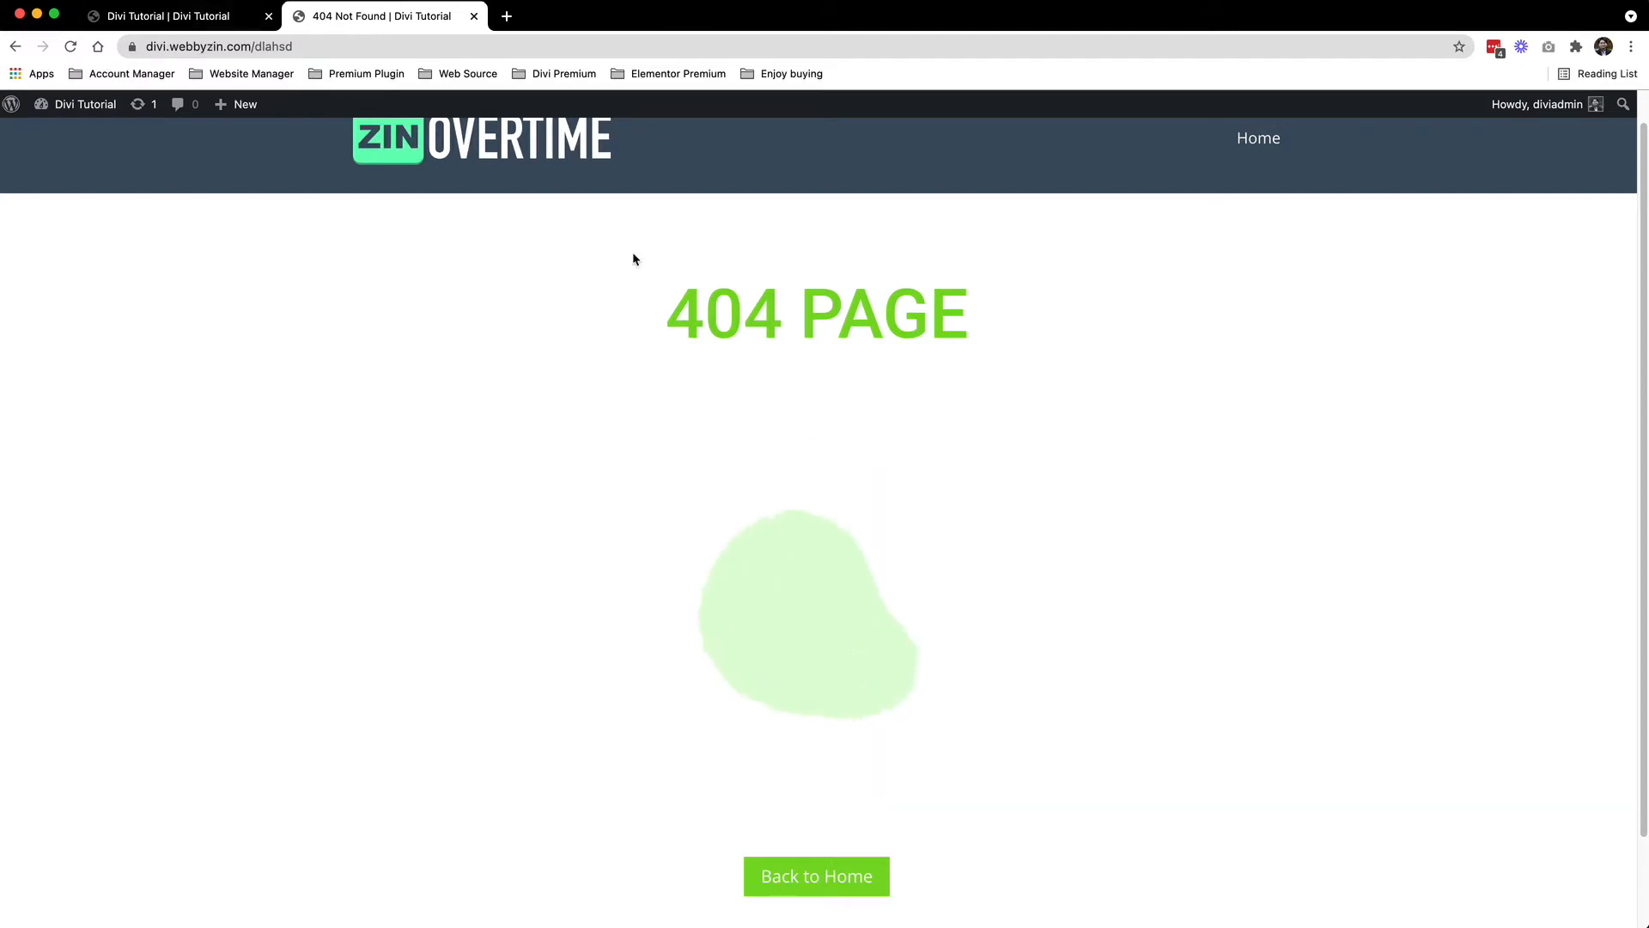
click(168, 15)
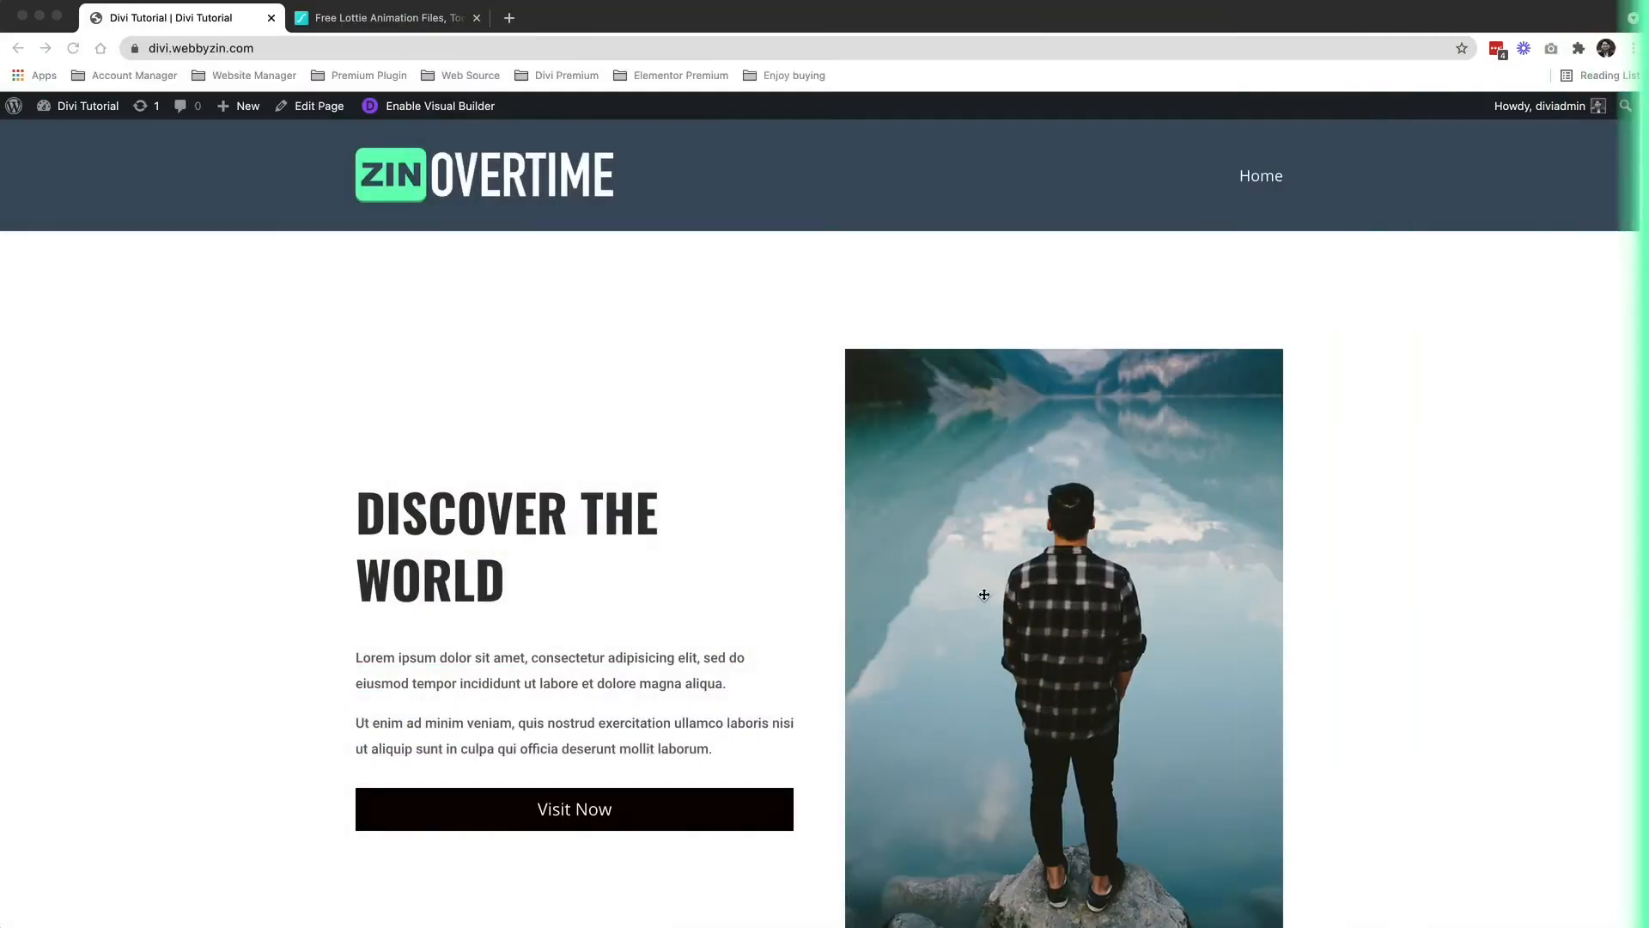
Review the homepage from the Discover the World section down to the What Are You Waiting For section
scroll(984, 593, down, 2)
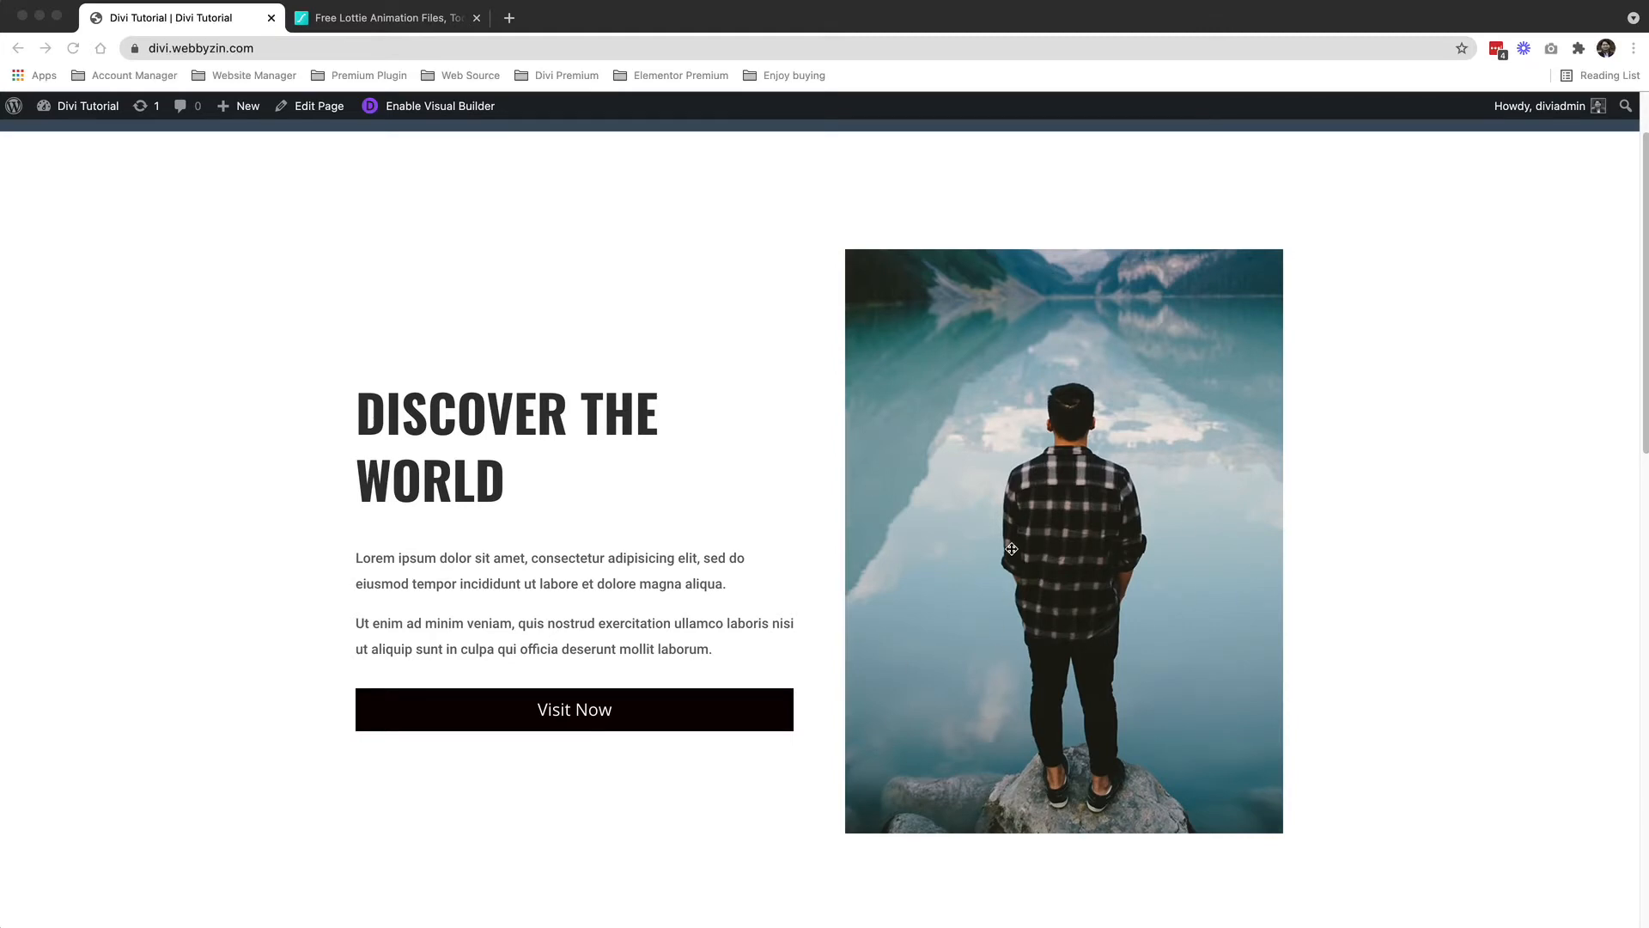
scroll(1010, 552, down, 10)
scroll(1010, 554, up, 8)
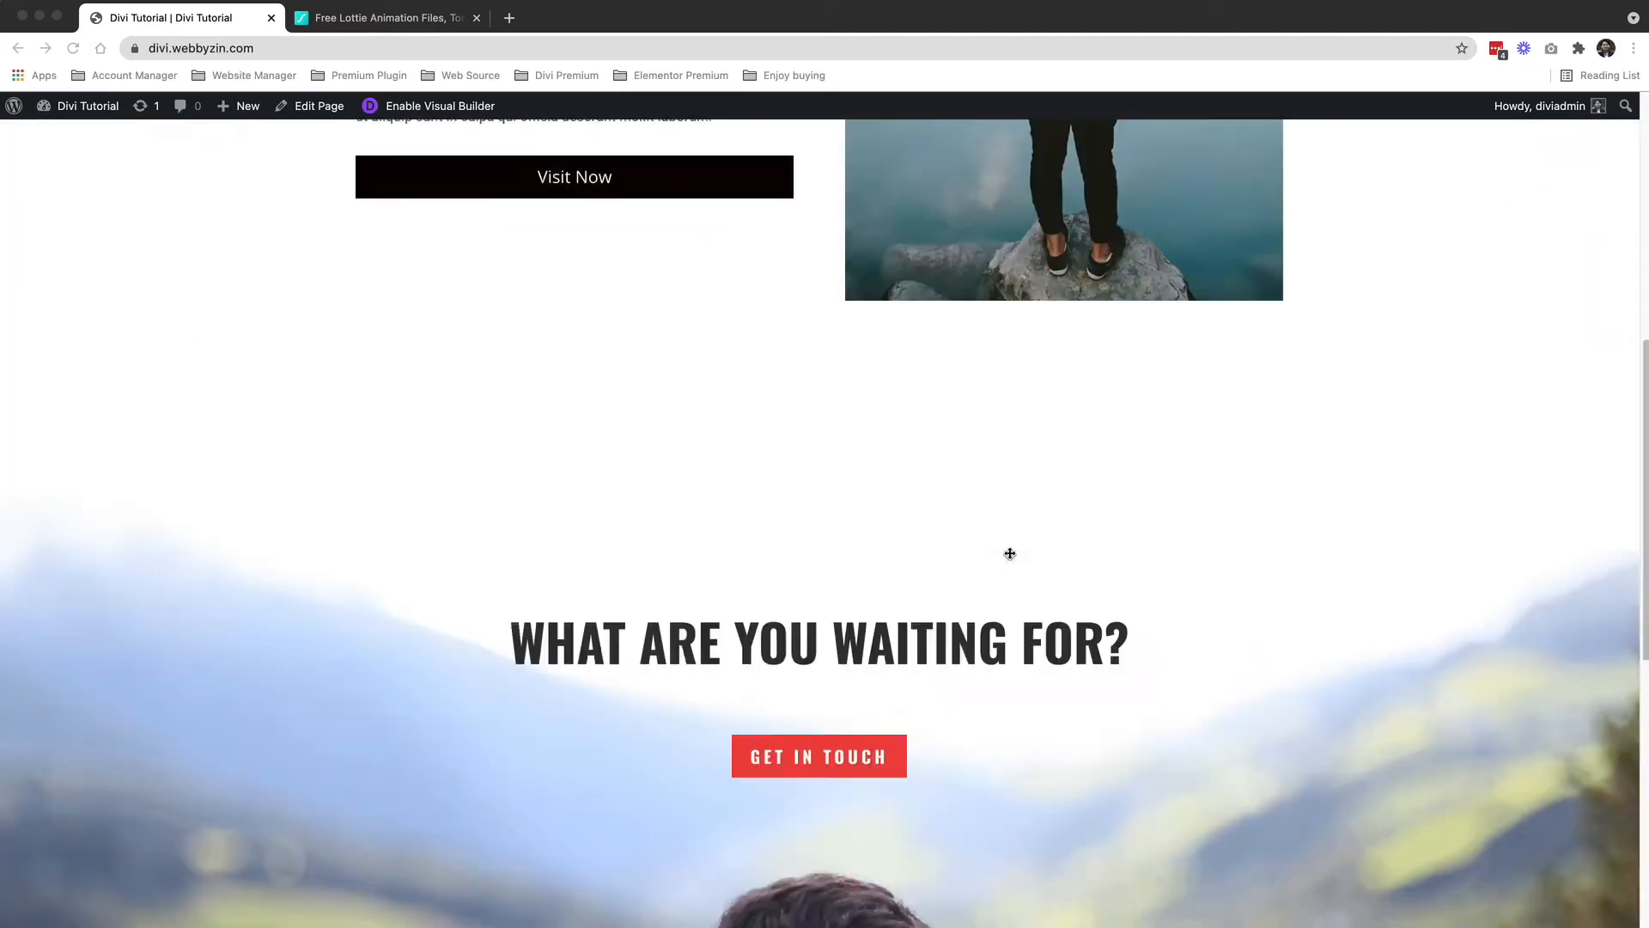
scroll(1010, 554, up, 5)
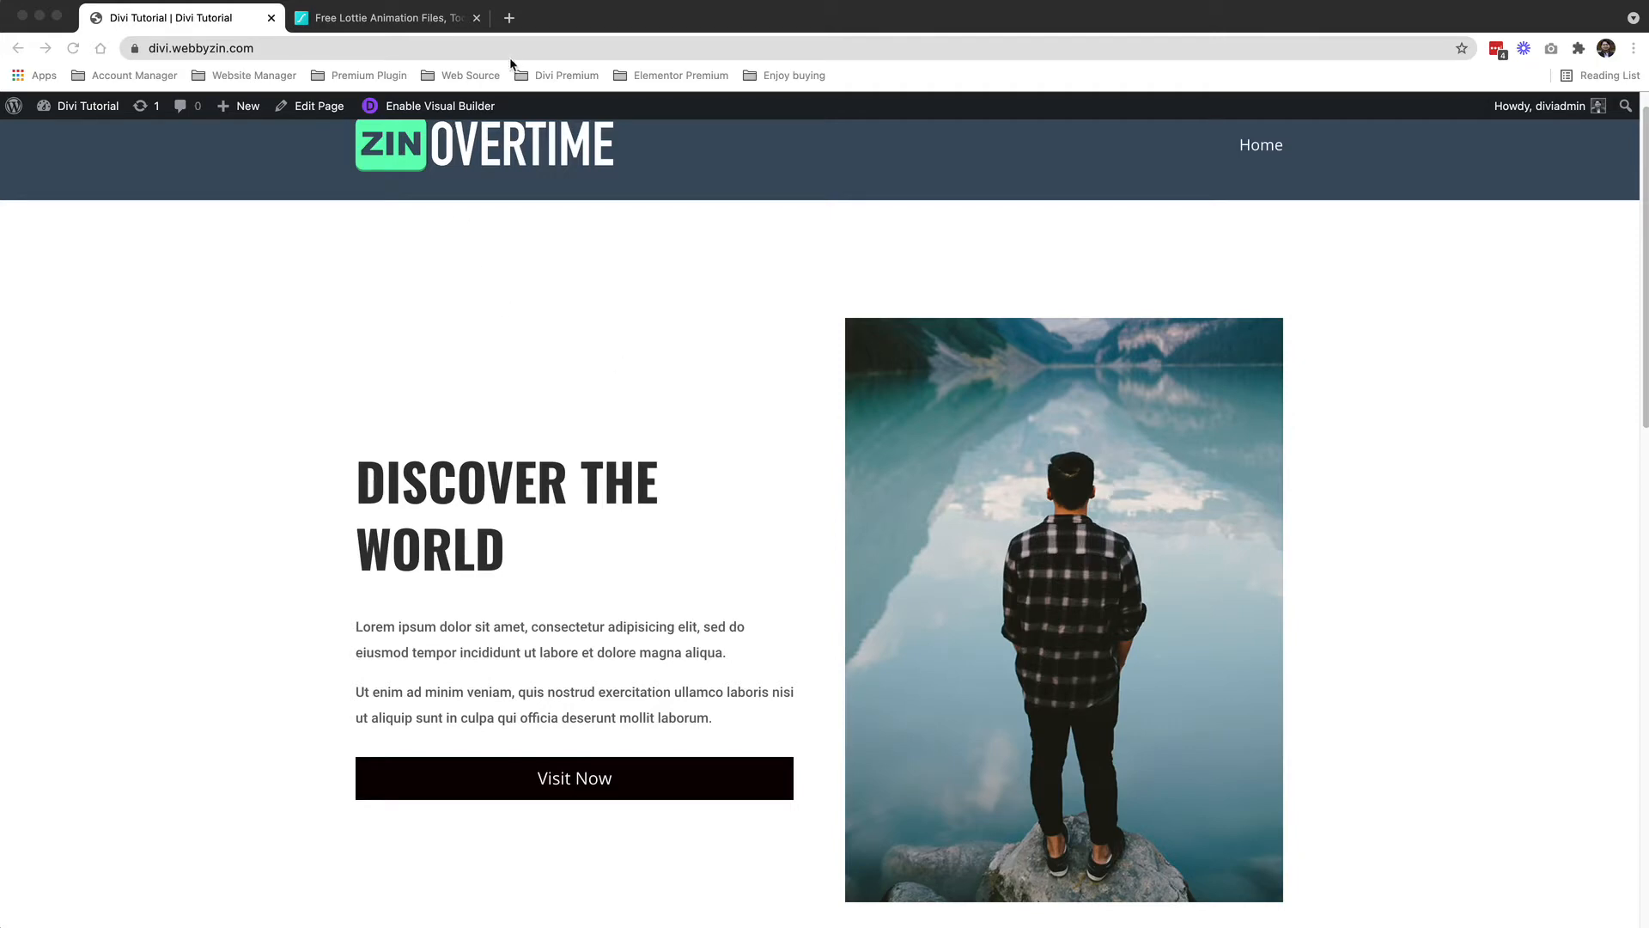
Load the nonexistent address divi.webbyzin.com/dkahs to check the site's 404 page, and go back over the homepage's hero section
click(562, 47)
text(/dkahs)
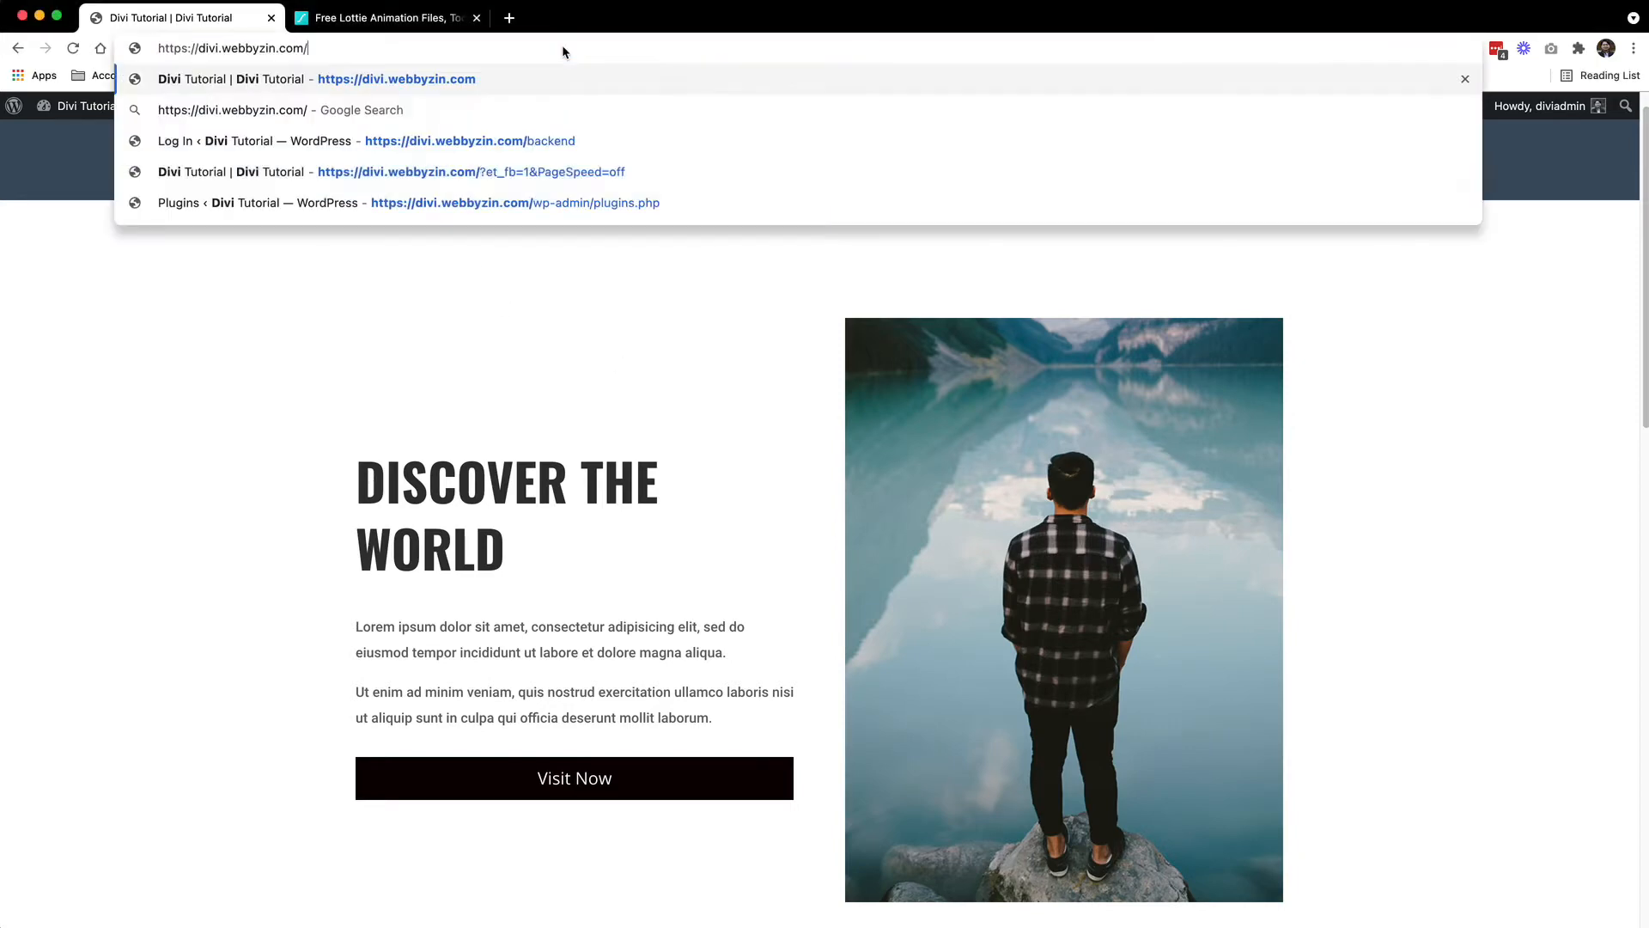
key(Return)
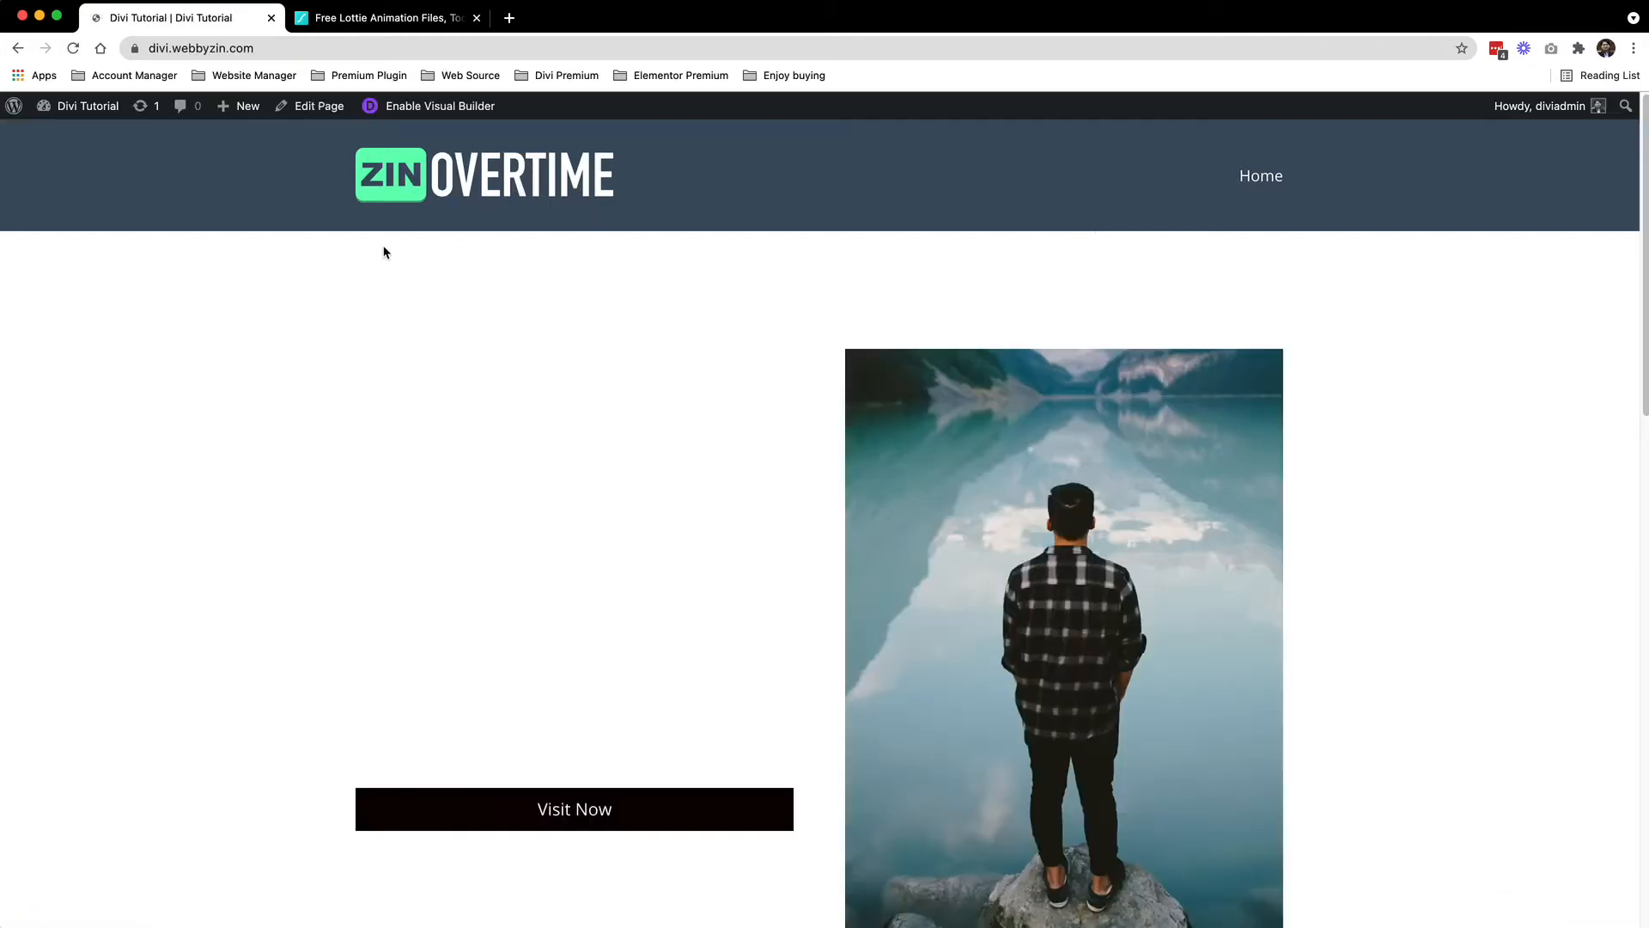
scroll(724, 395, down, 2)
scroll(724, 398, up, 1)
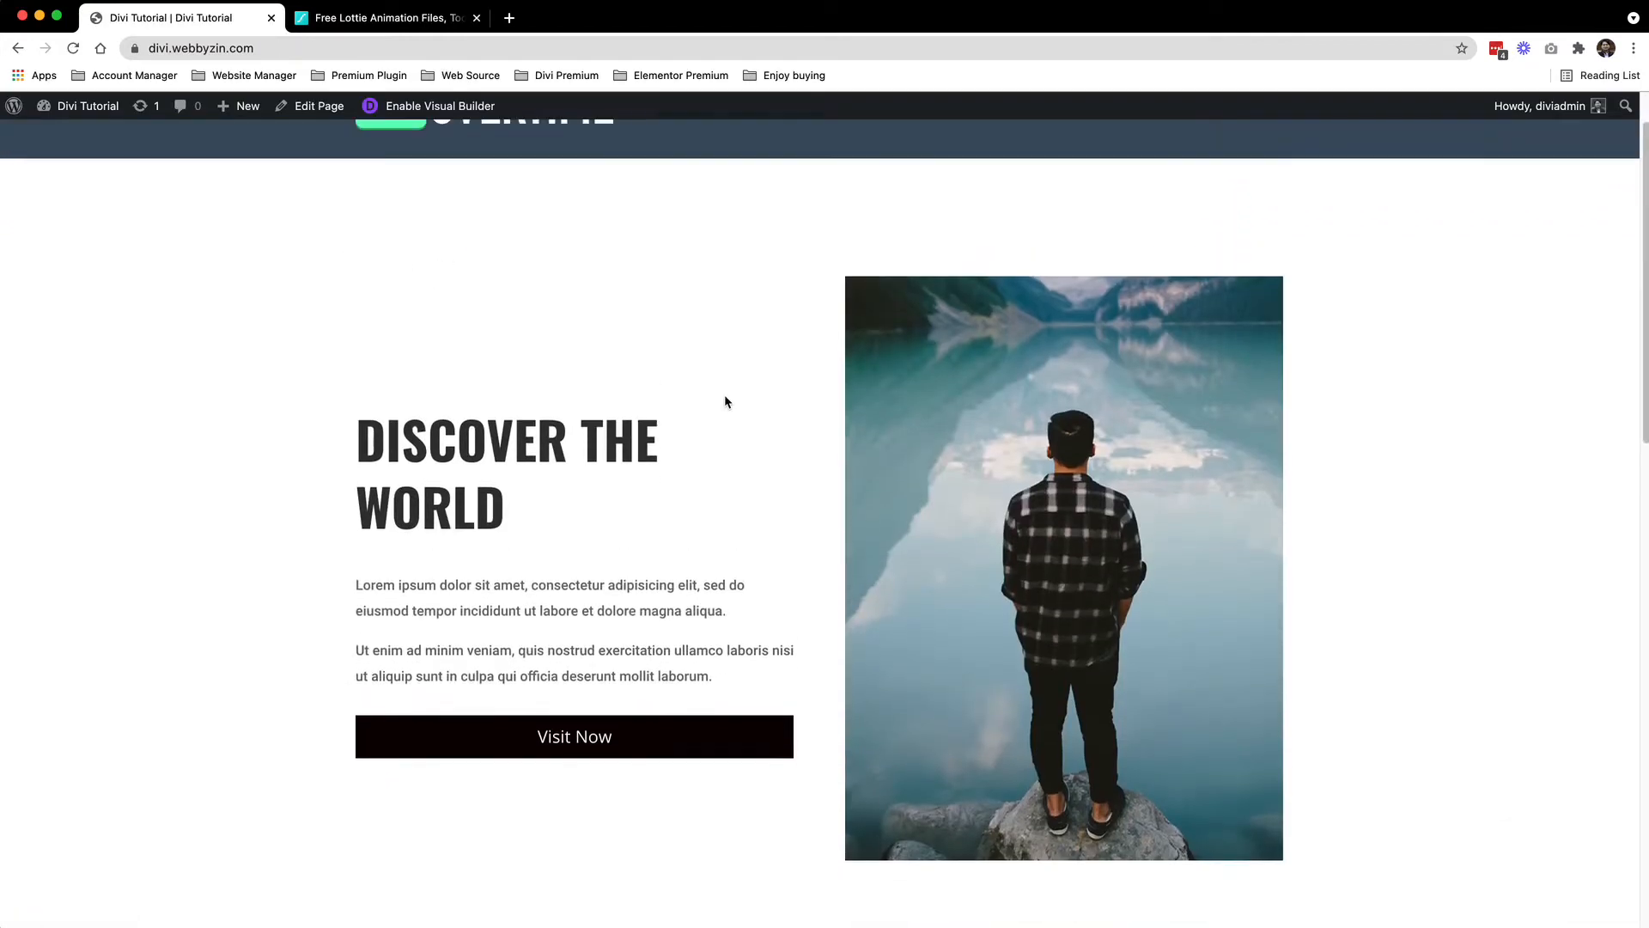
Switch to the LottieFiles website and log in with the Google account
click(413, 19)
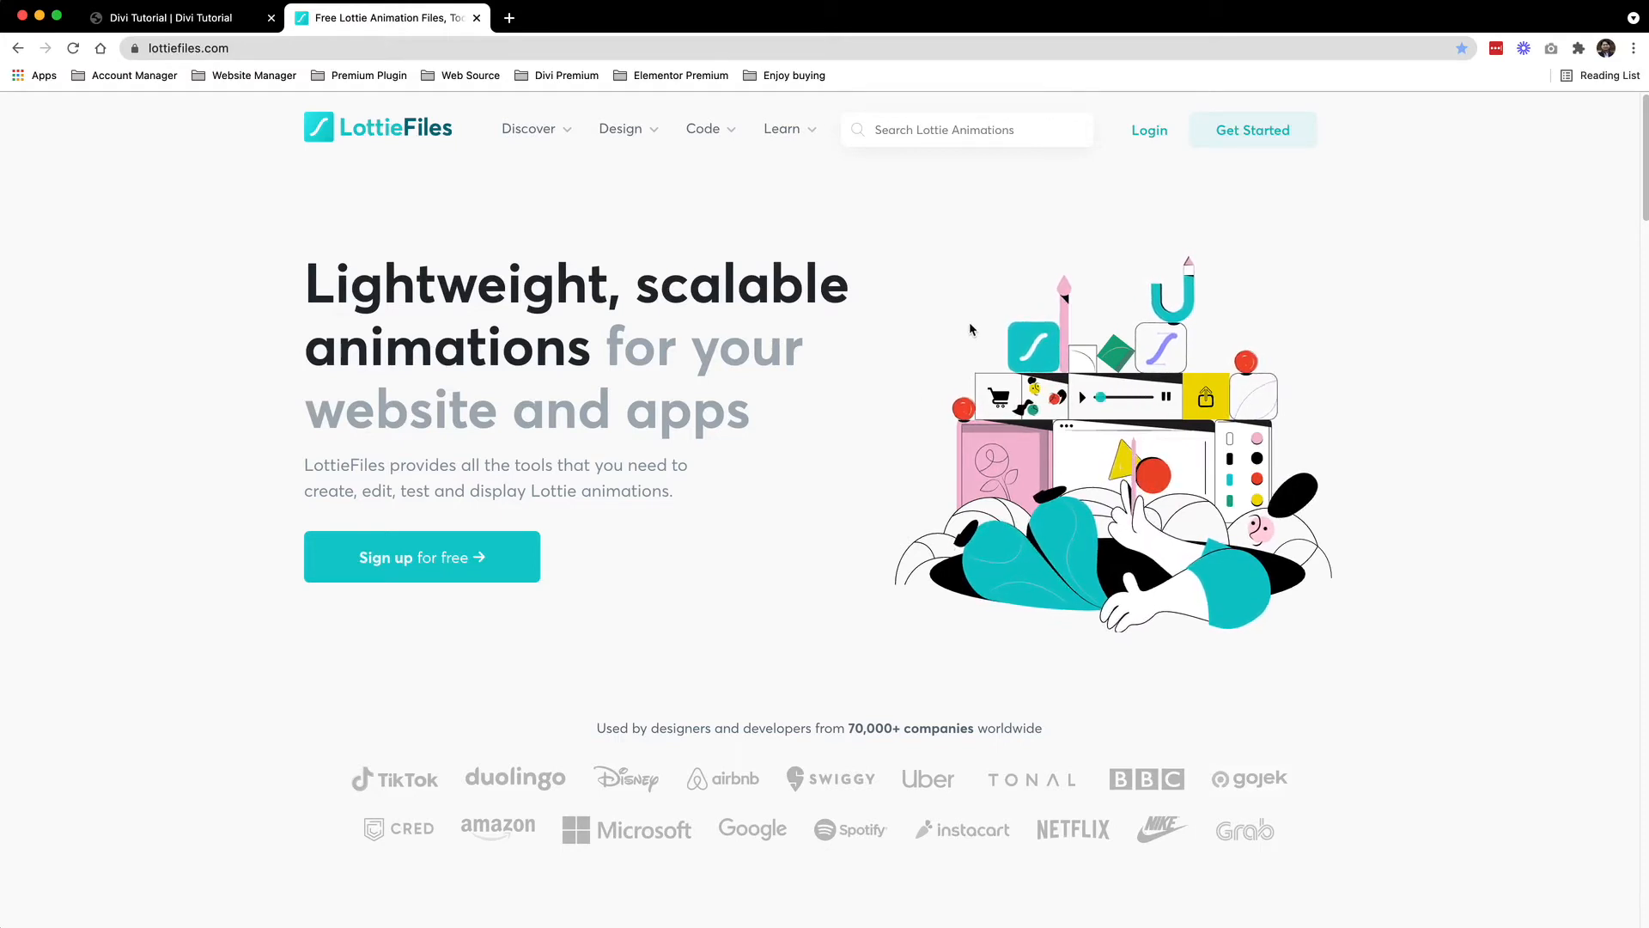
click(1150, 134)
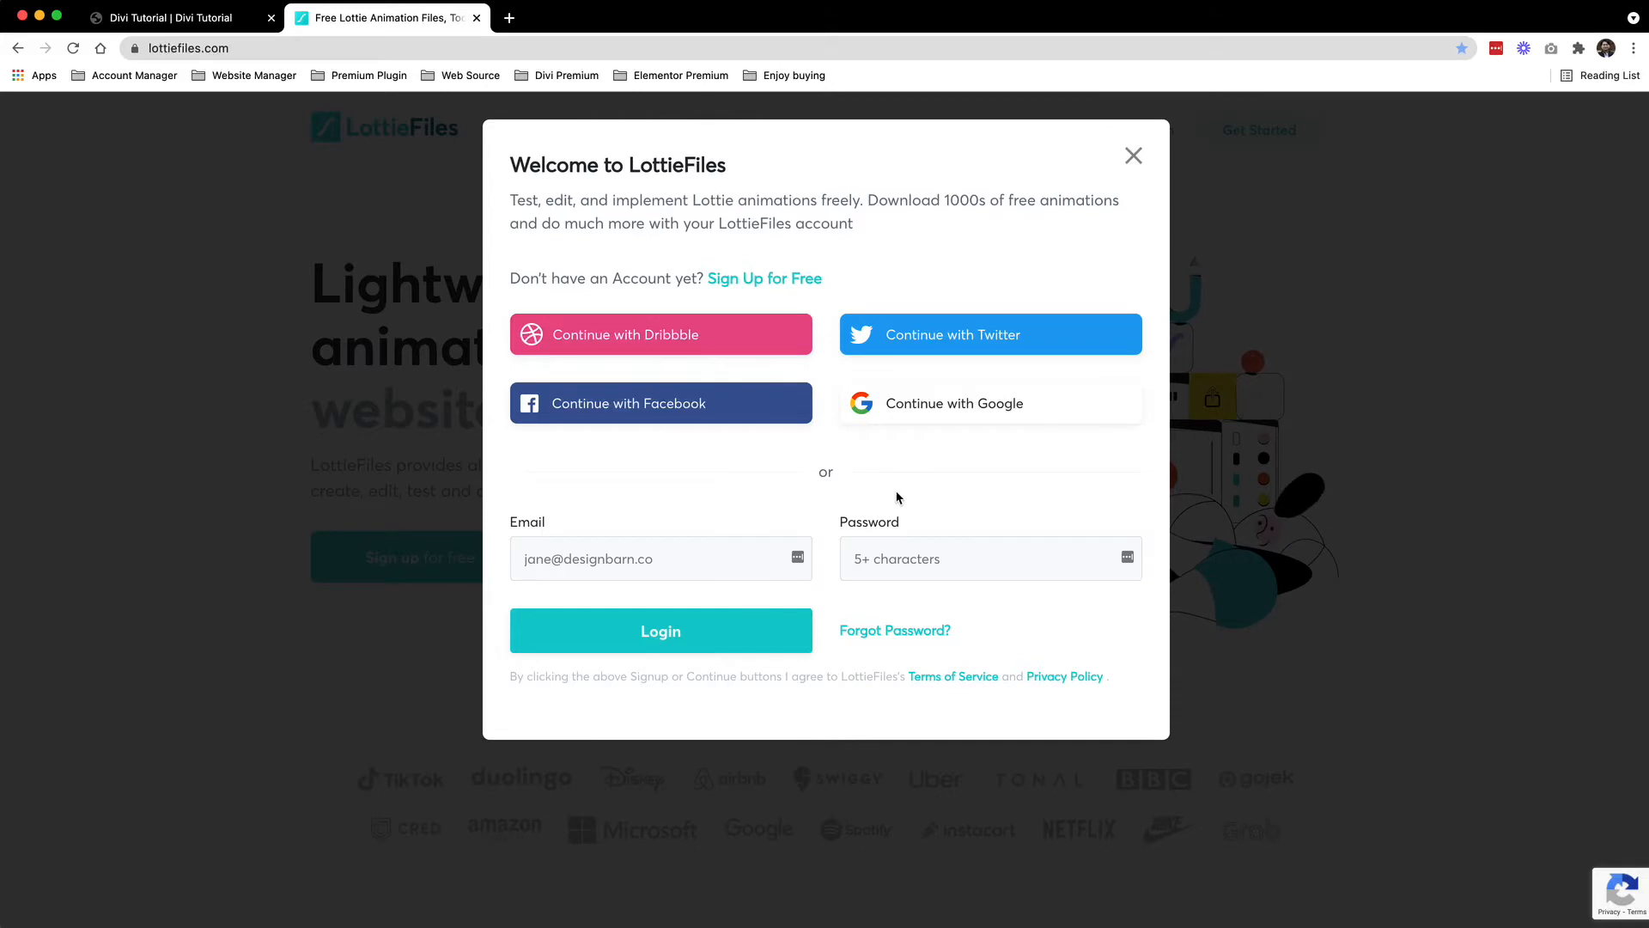
click(981, 414)
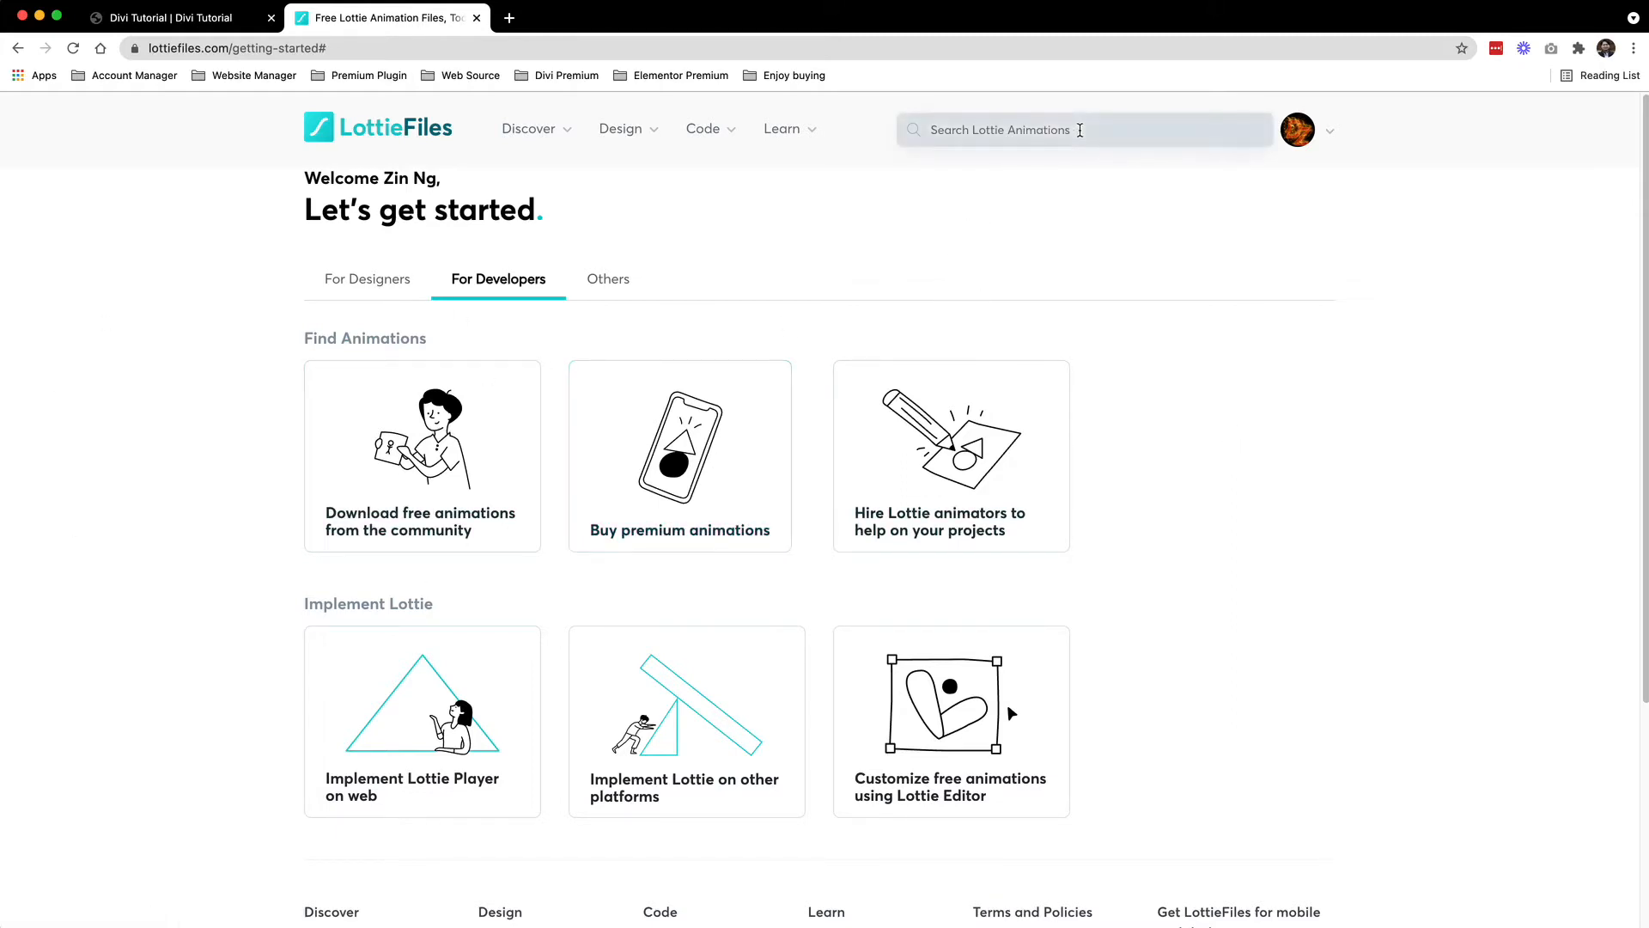
Search the LottieFiles animations for "travel"
click(1079, 131)
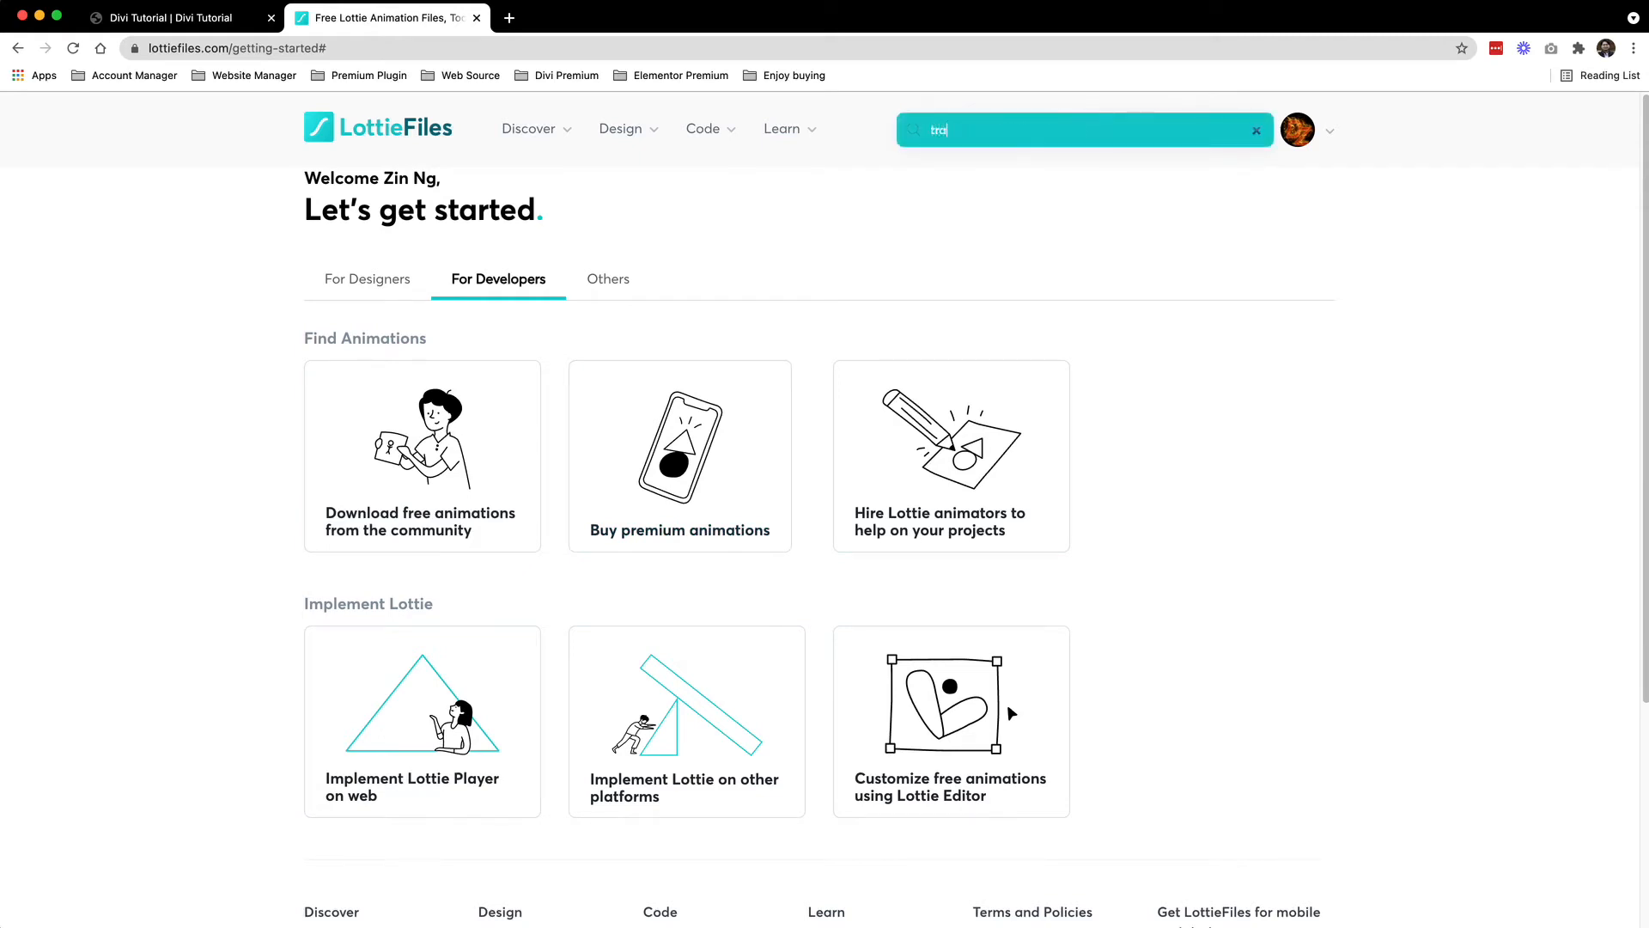
text(travel)
key(Return)
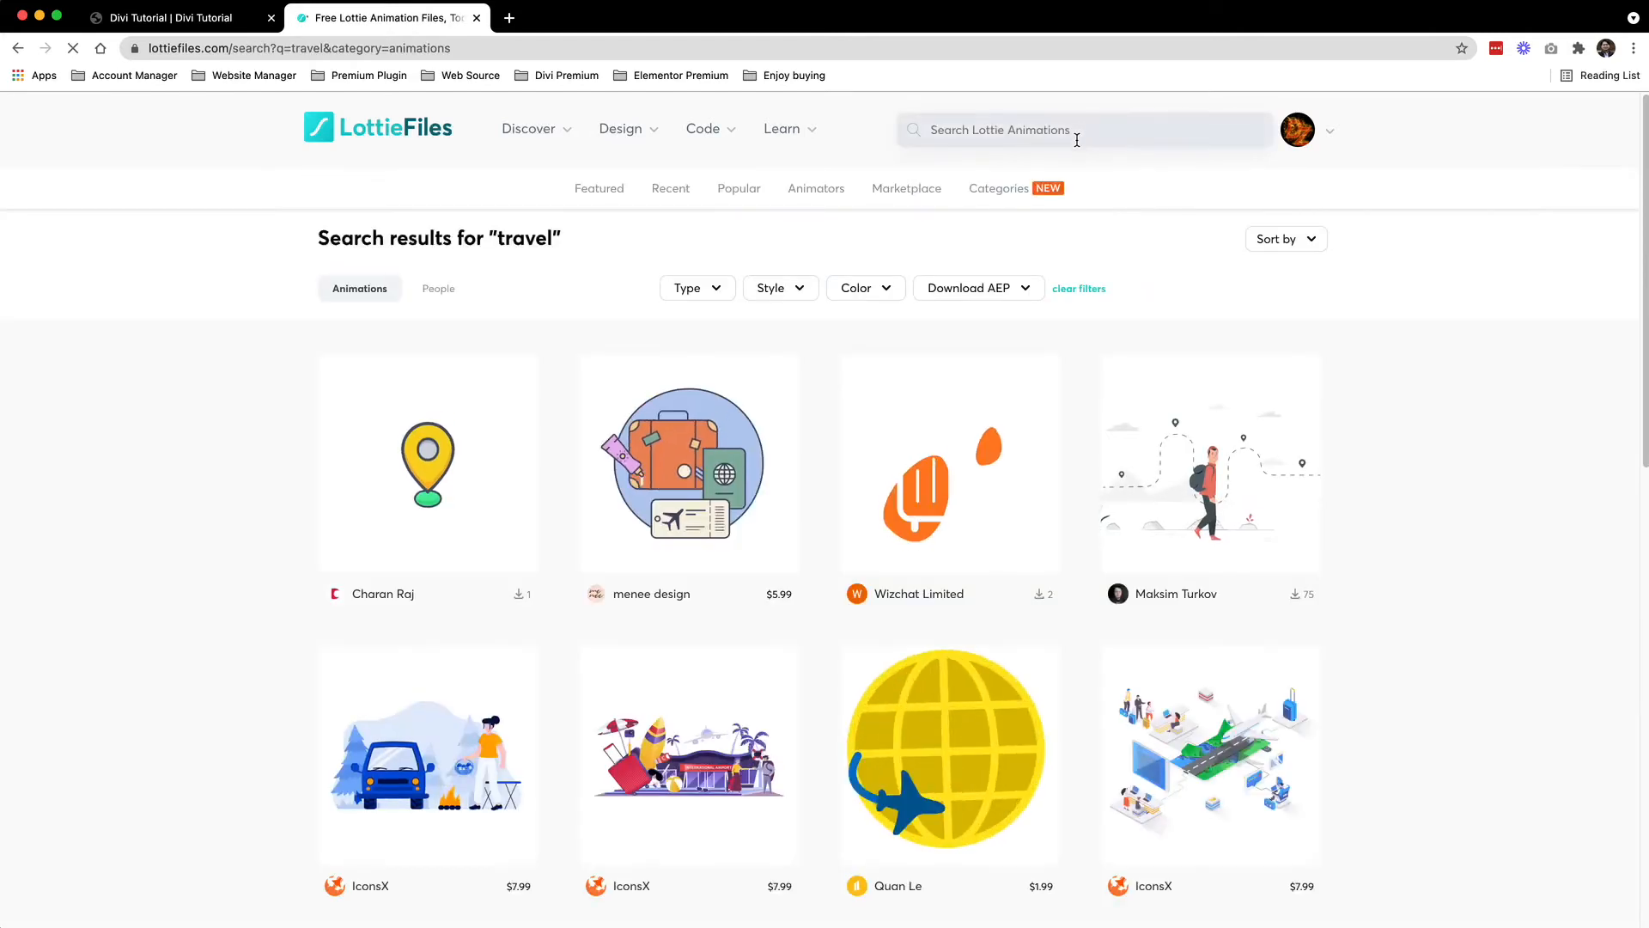
Browse the first page of travel animations for a suitable design, comparing them with the homepage's hero section
scroll(818, 471, down, 8)
scroll(1005, 590, up, 5)
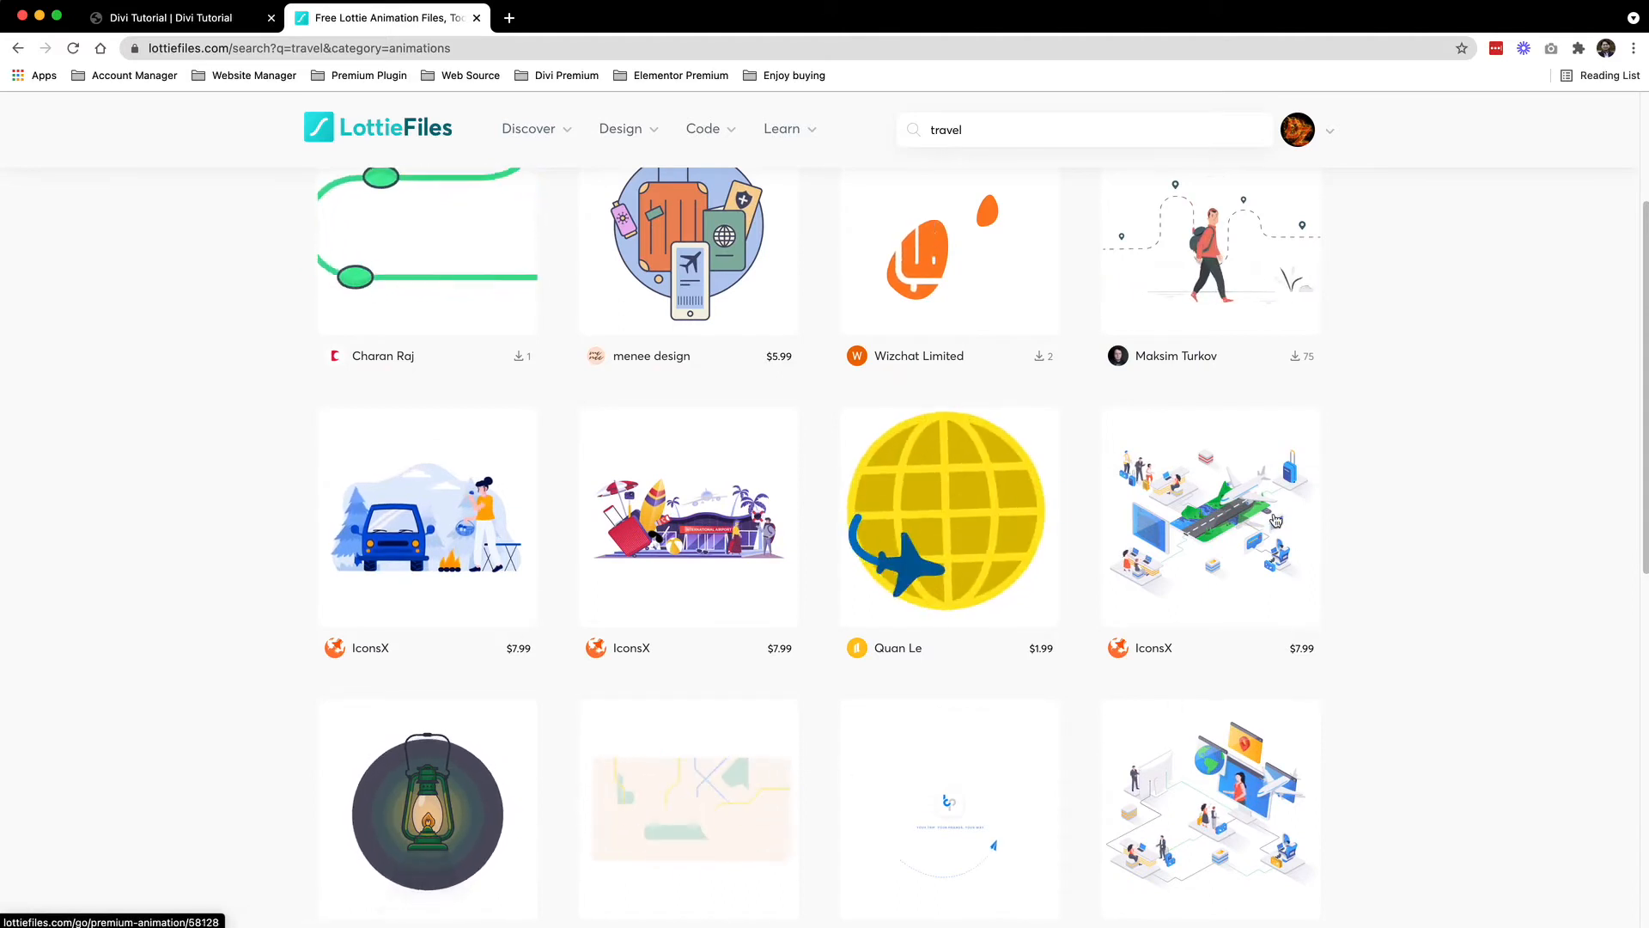
scroll(1306, 560, down, 2)
scroll(1306, 560, down, 2)
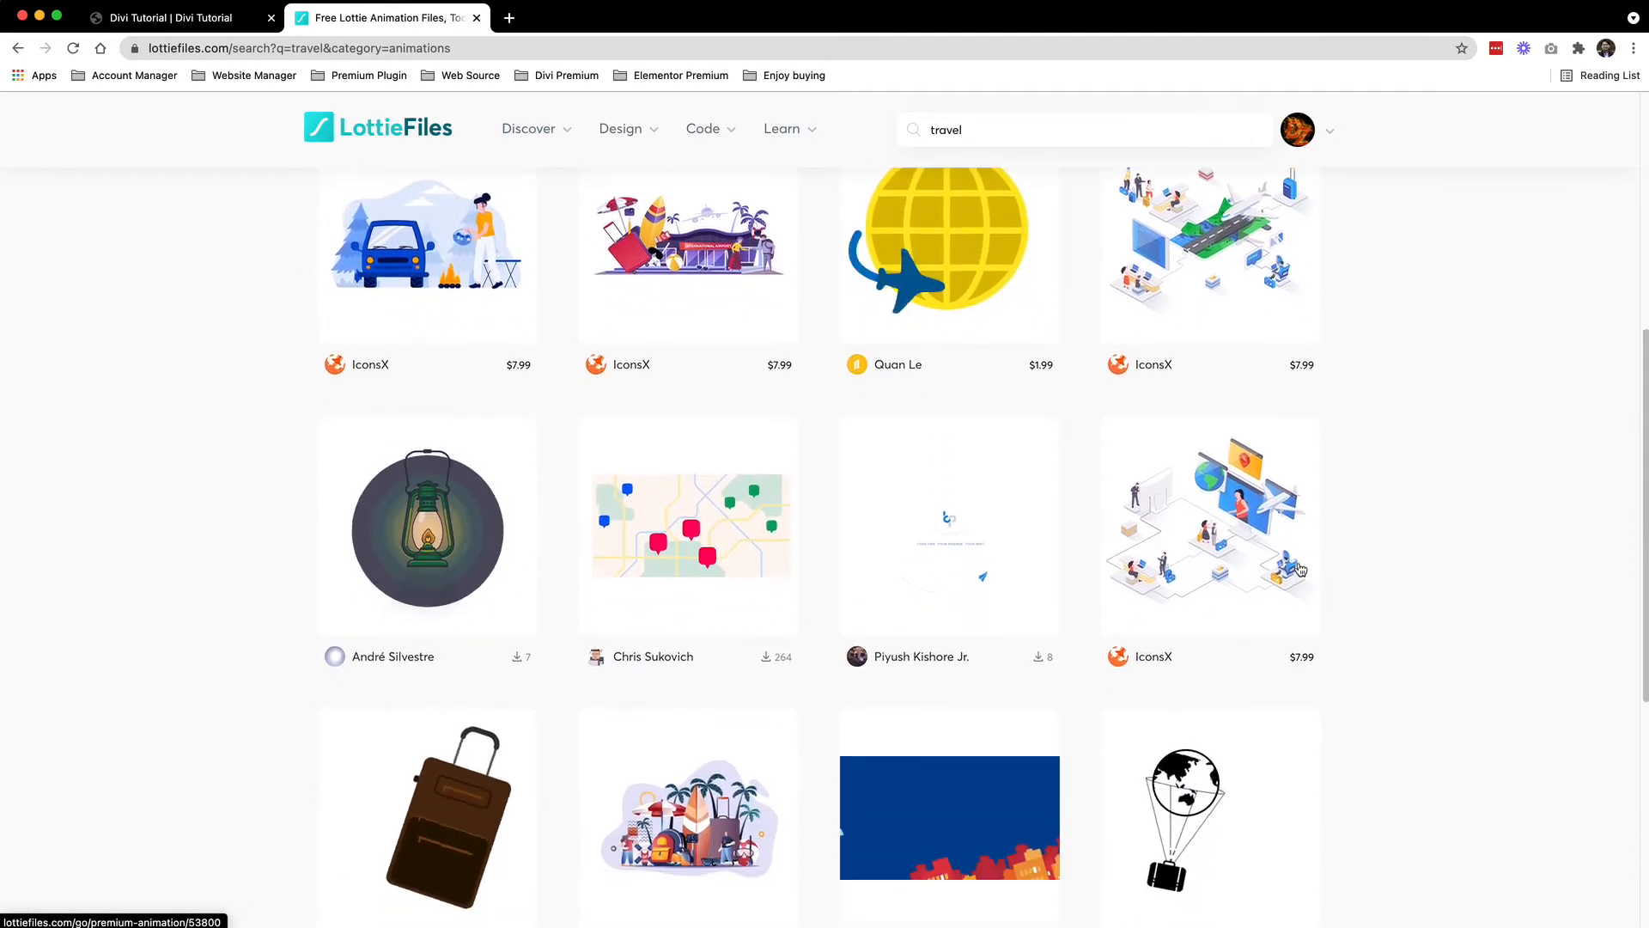
scroll(1226, 578, down, 2)
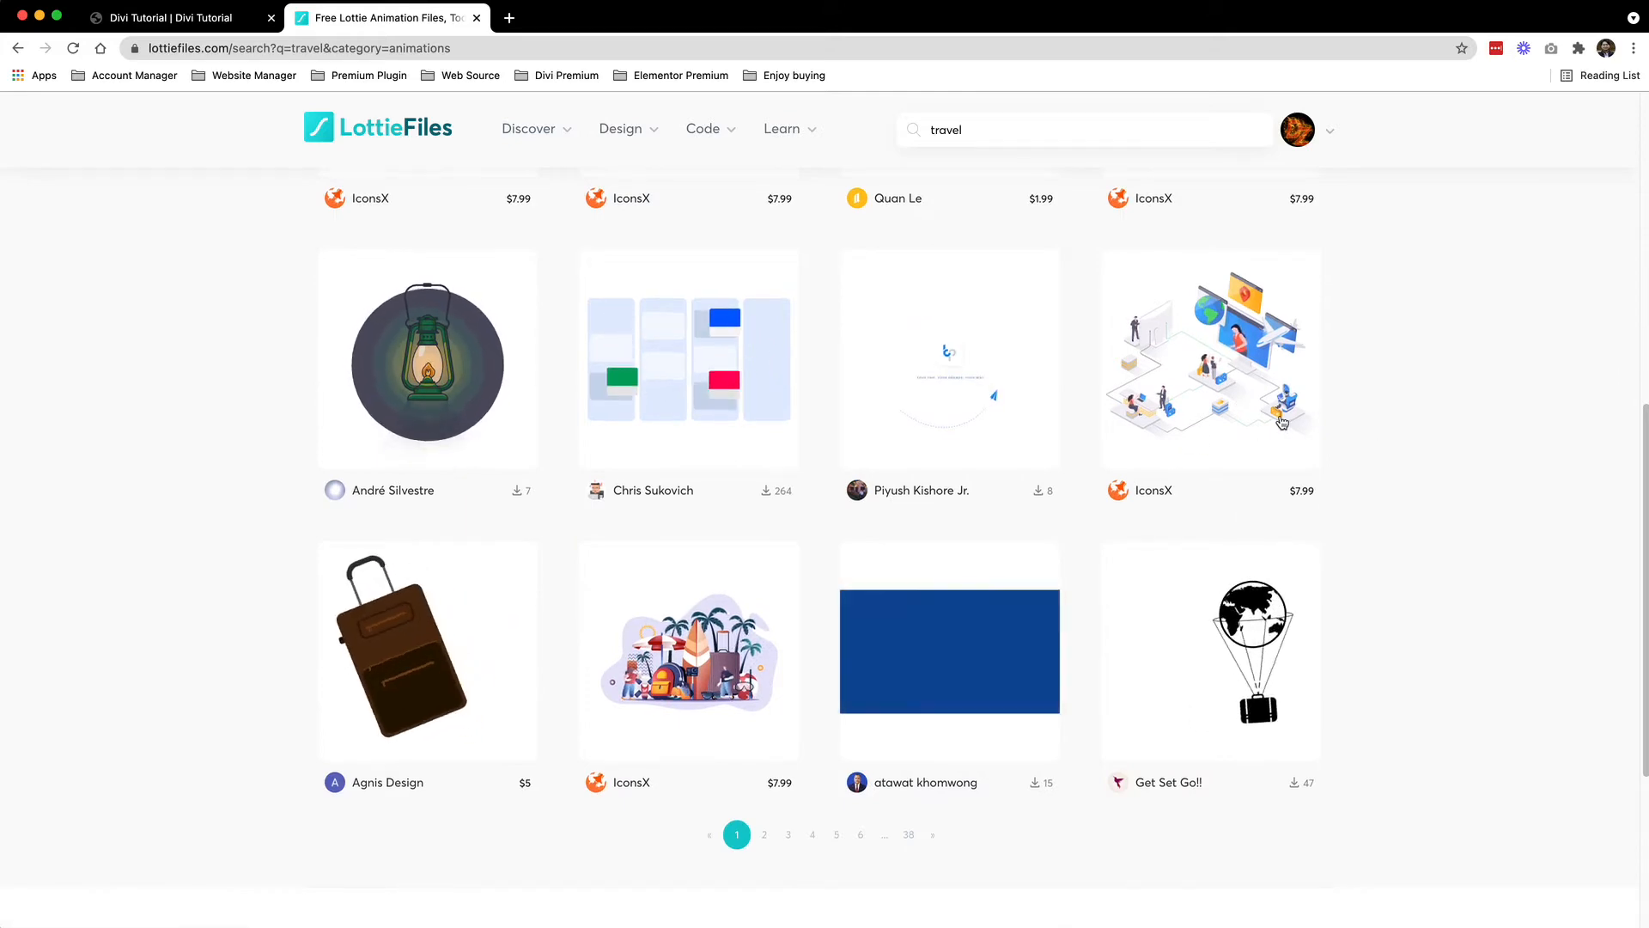
scroll(1281, 422, up, 6)
scroll(1282, 422, up, 2)
click(172, 17)
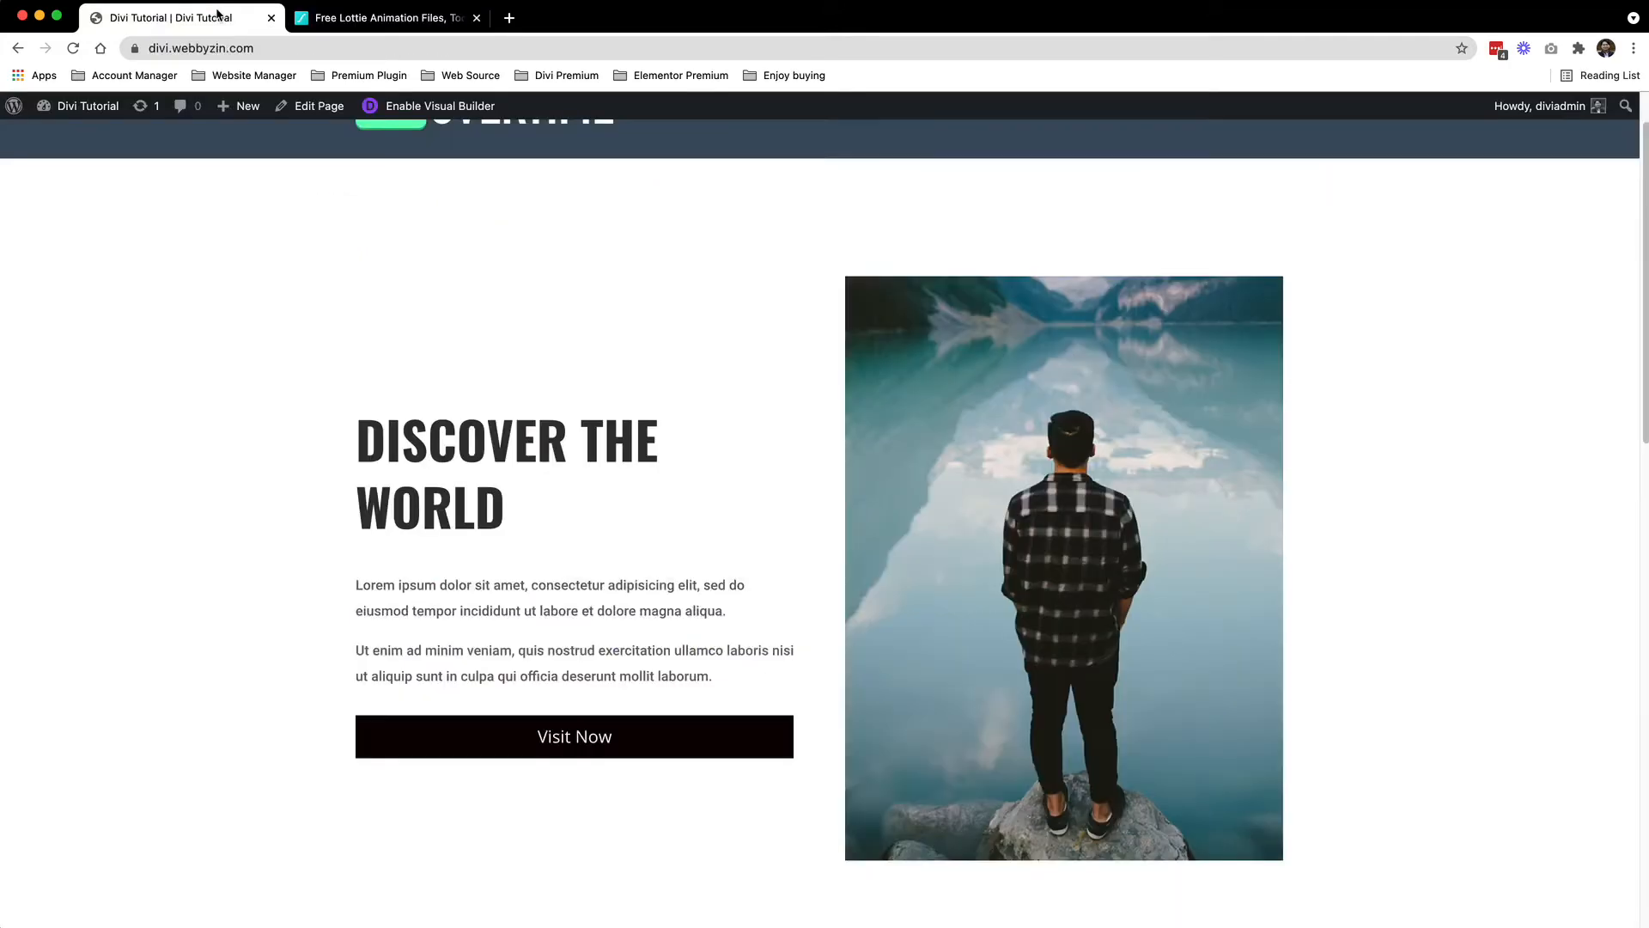
click(349, 24)
Open the Travel the world animation with the balloon and backpack from page 2 of the travel results
scroll(859, 563, down, 10)
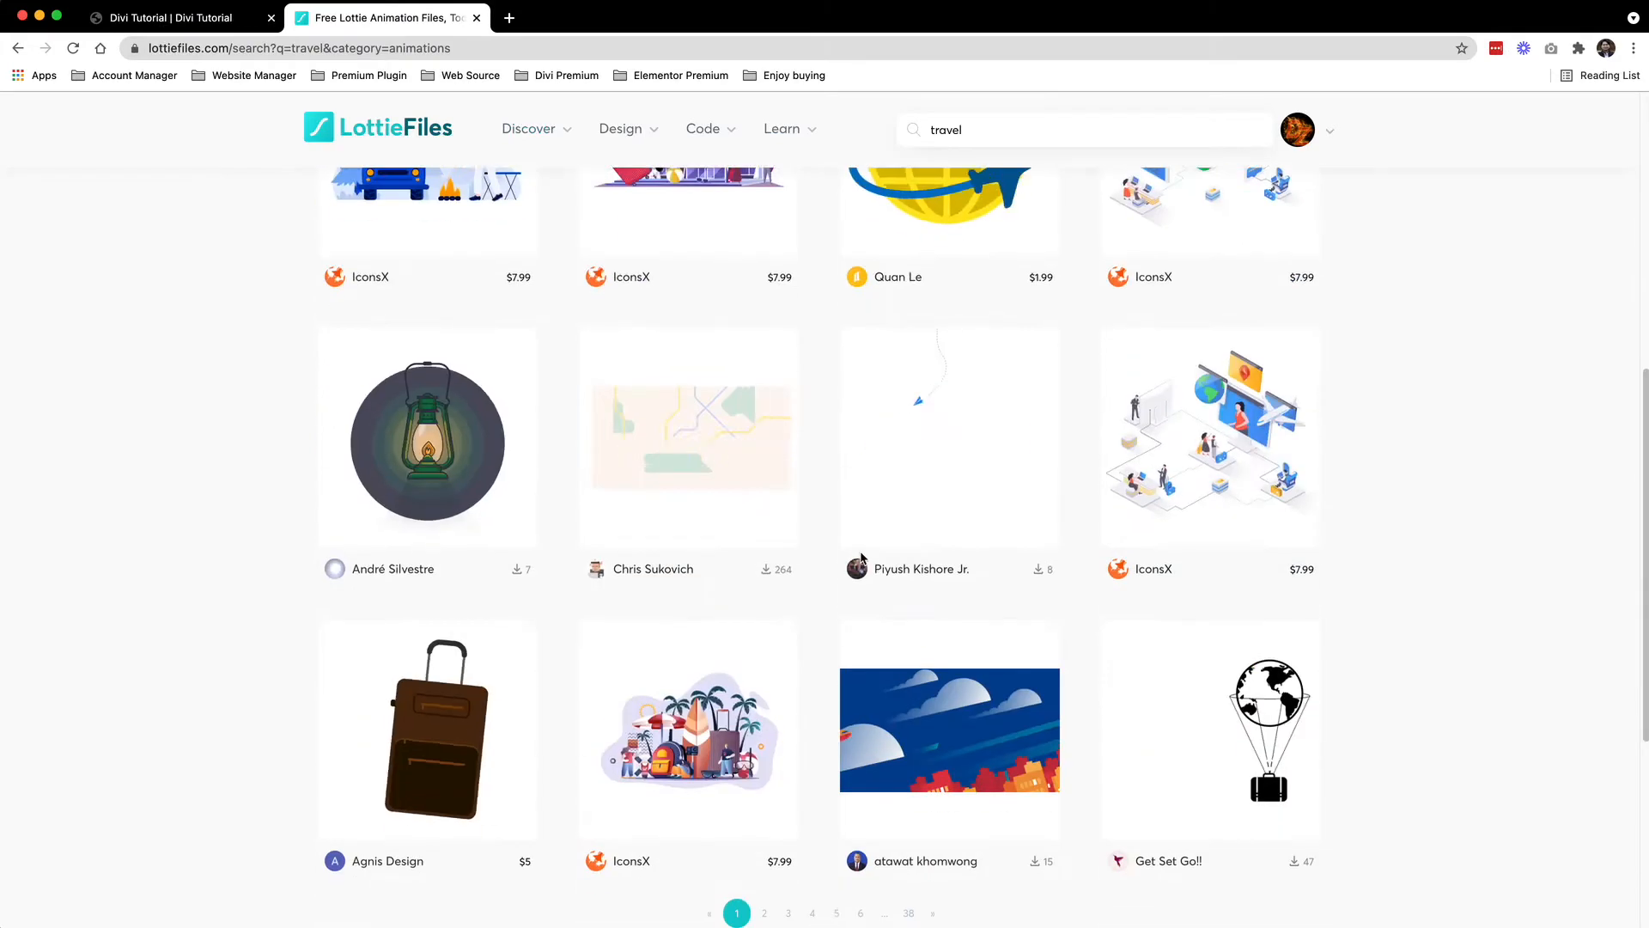
click(763, 554)
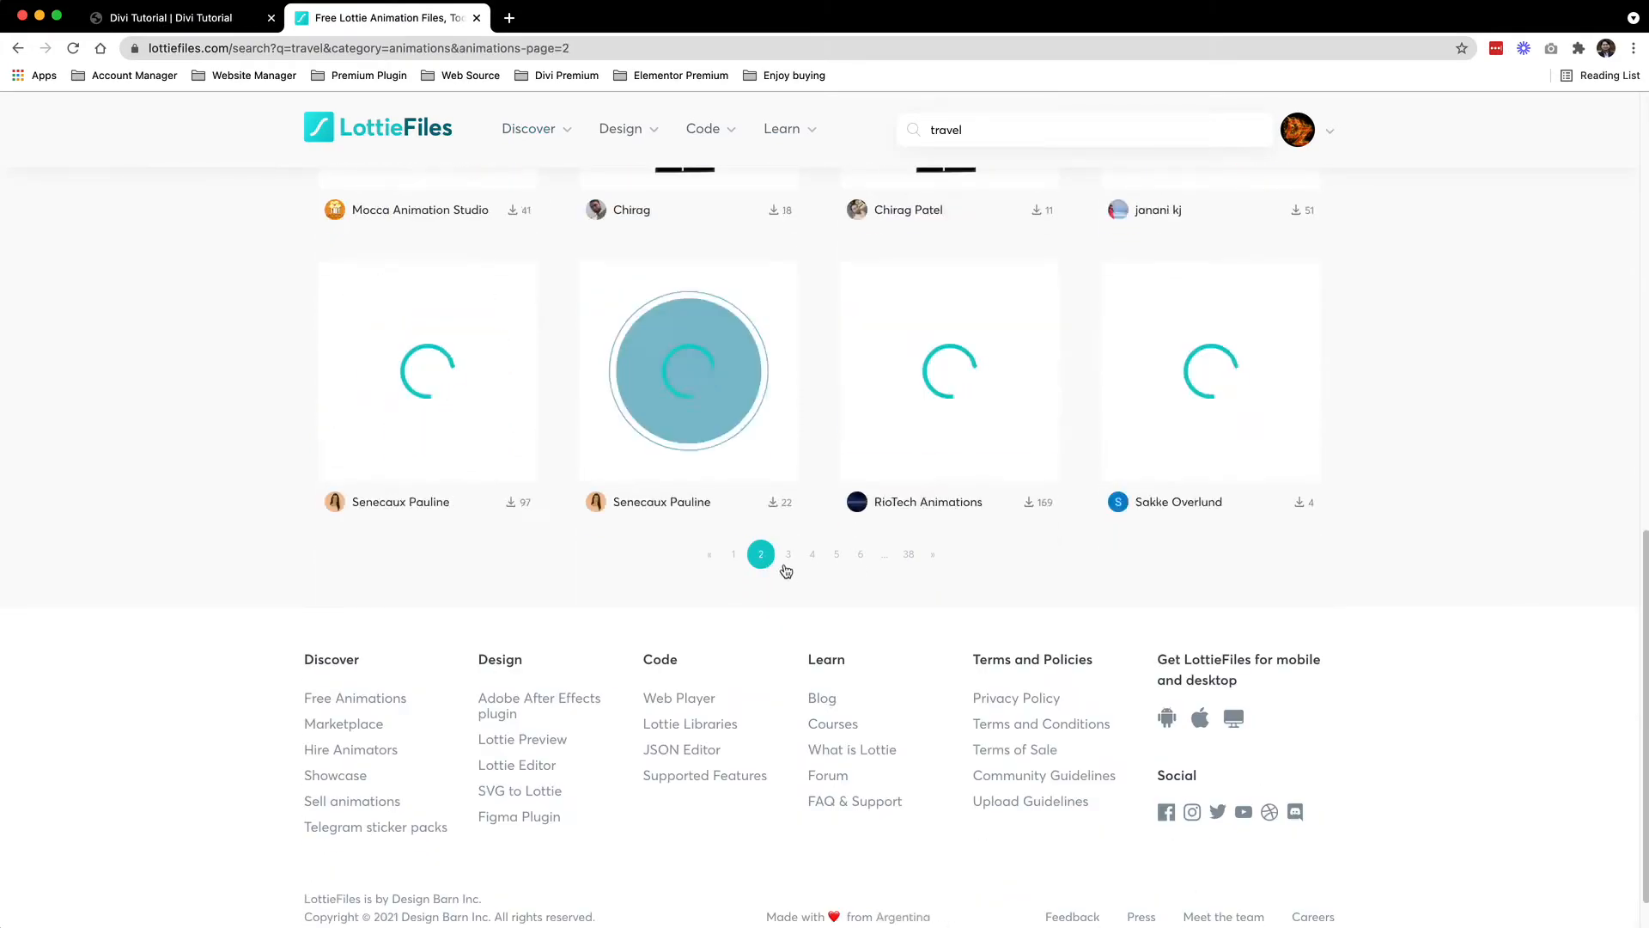
scroll(787, 574, up, 8)
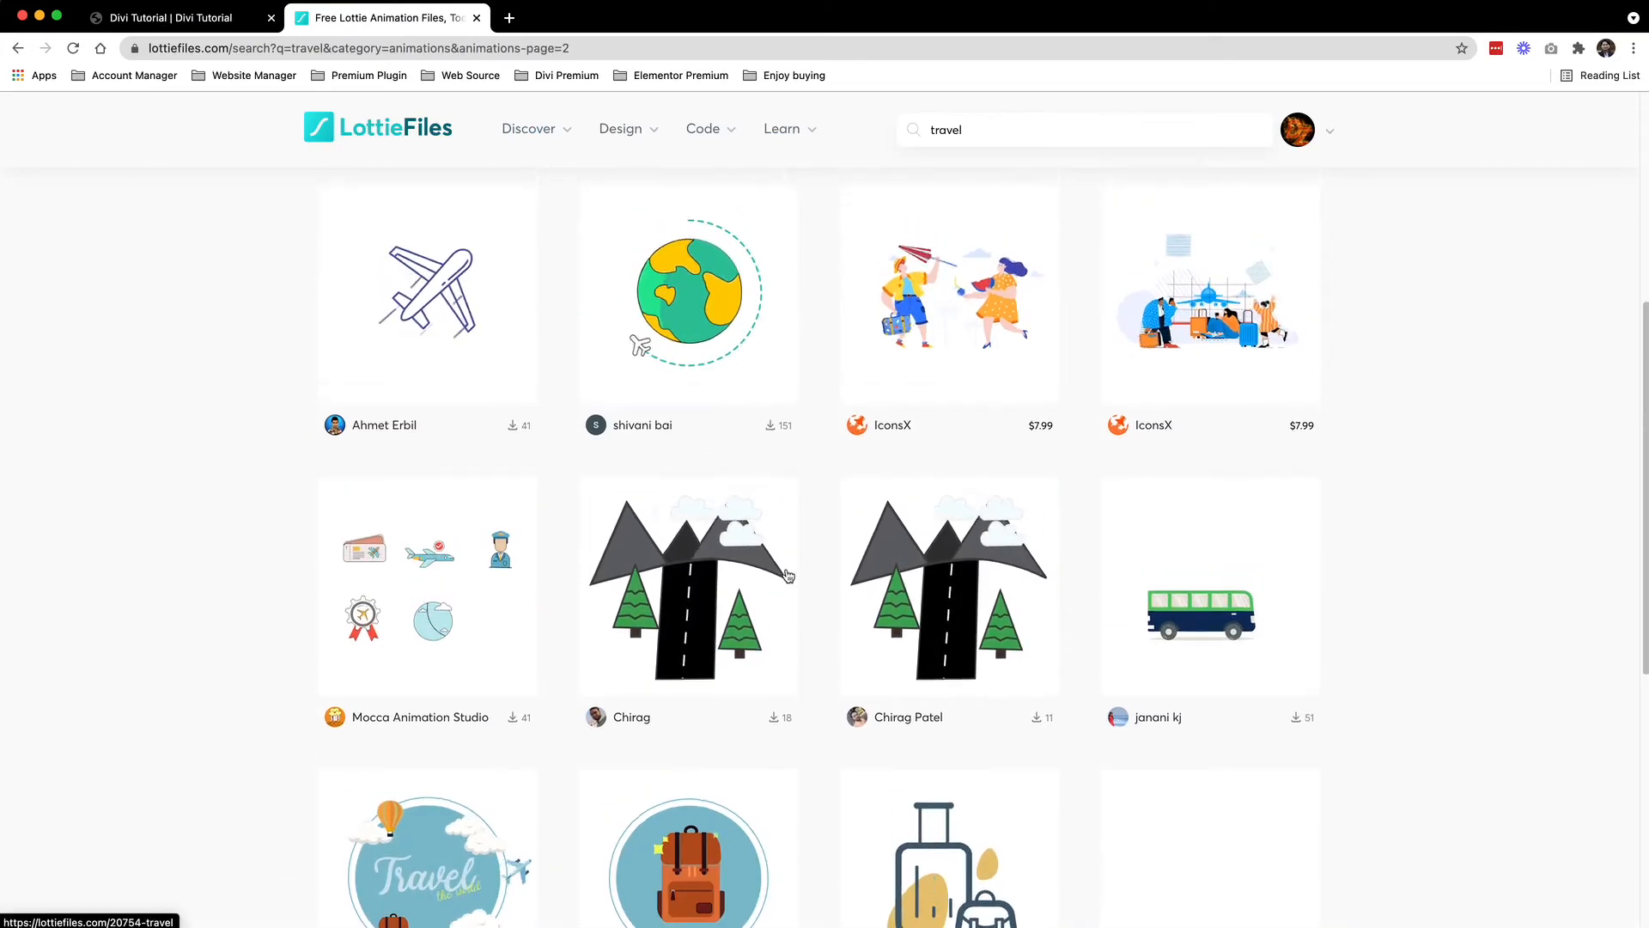
scroll(786, 567, down, 8)
scroll(784, 570, up, 2)
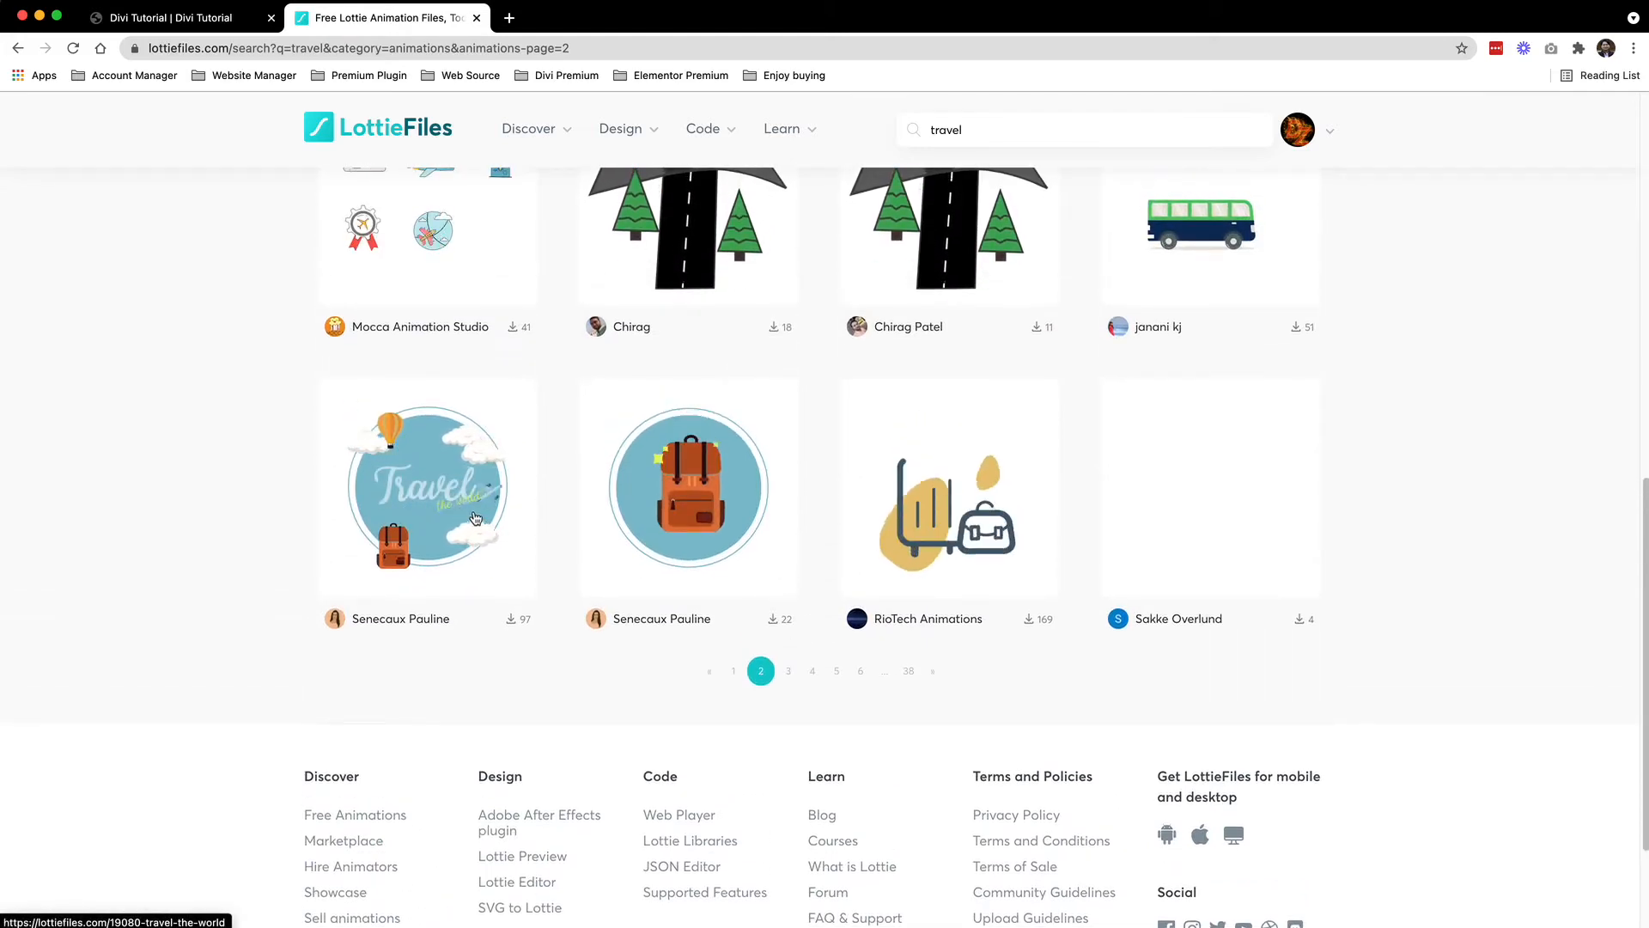
scroll(463, 619, up, 1)
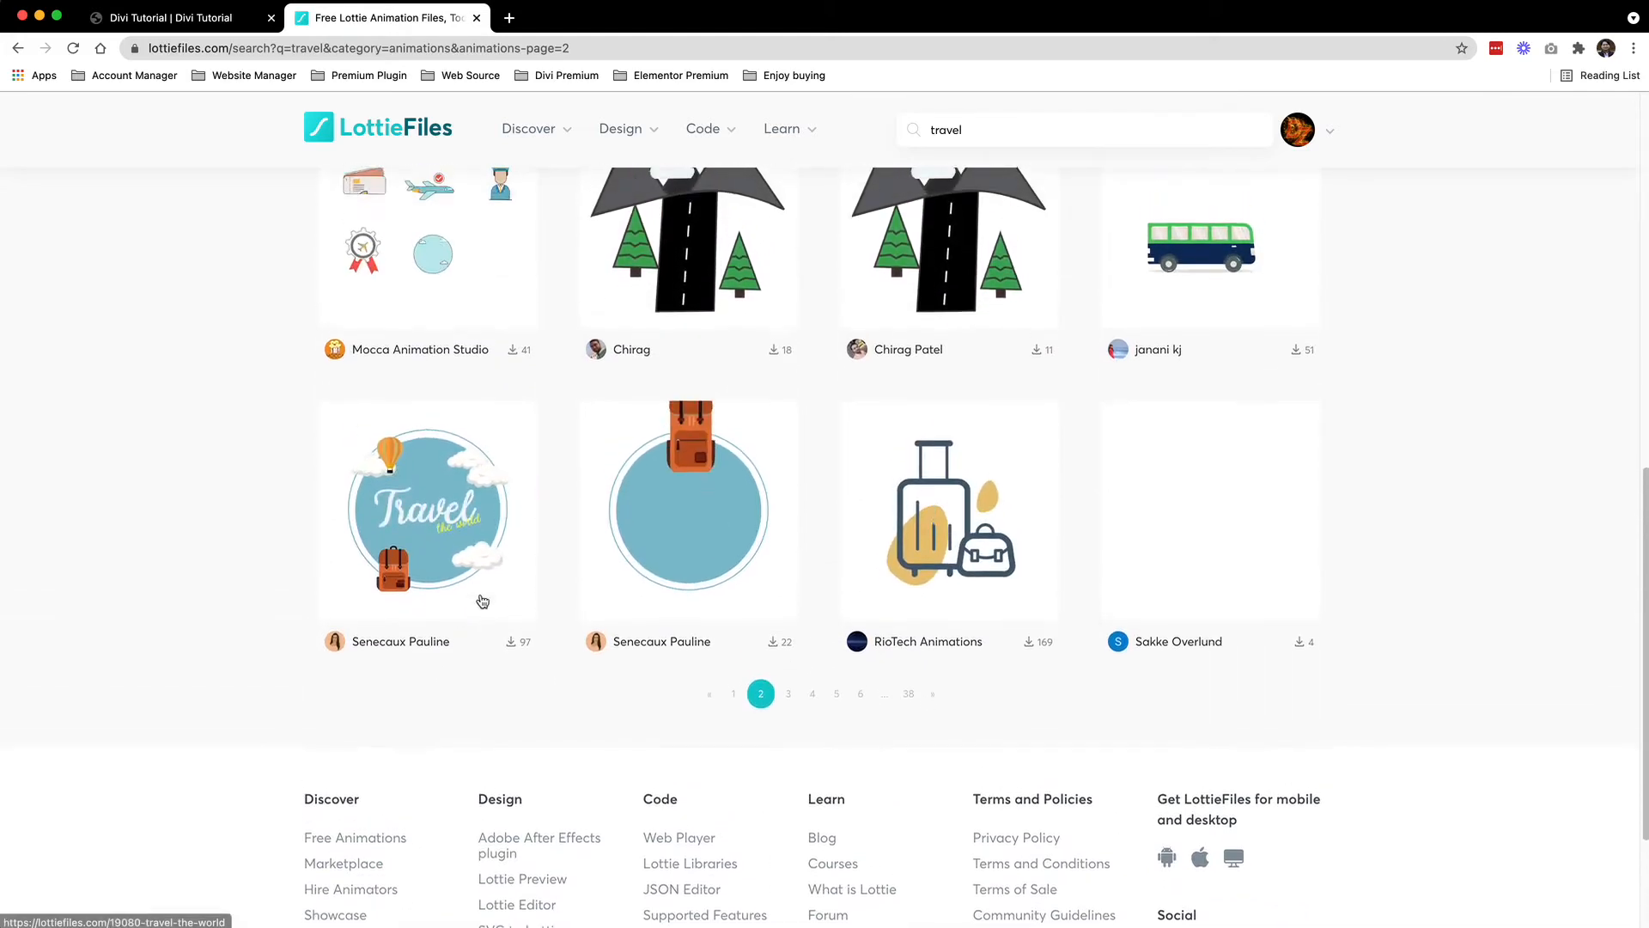
click(433, 511)
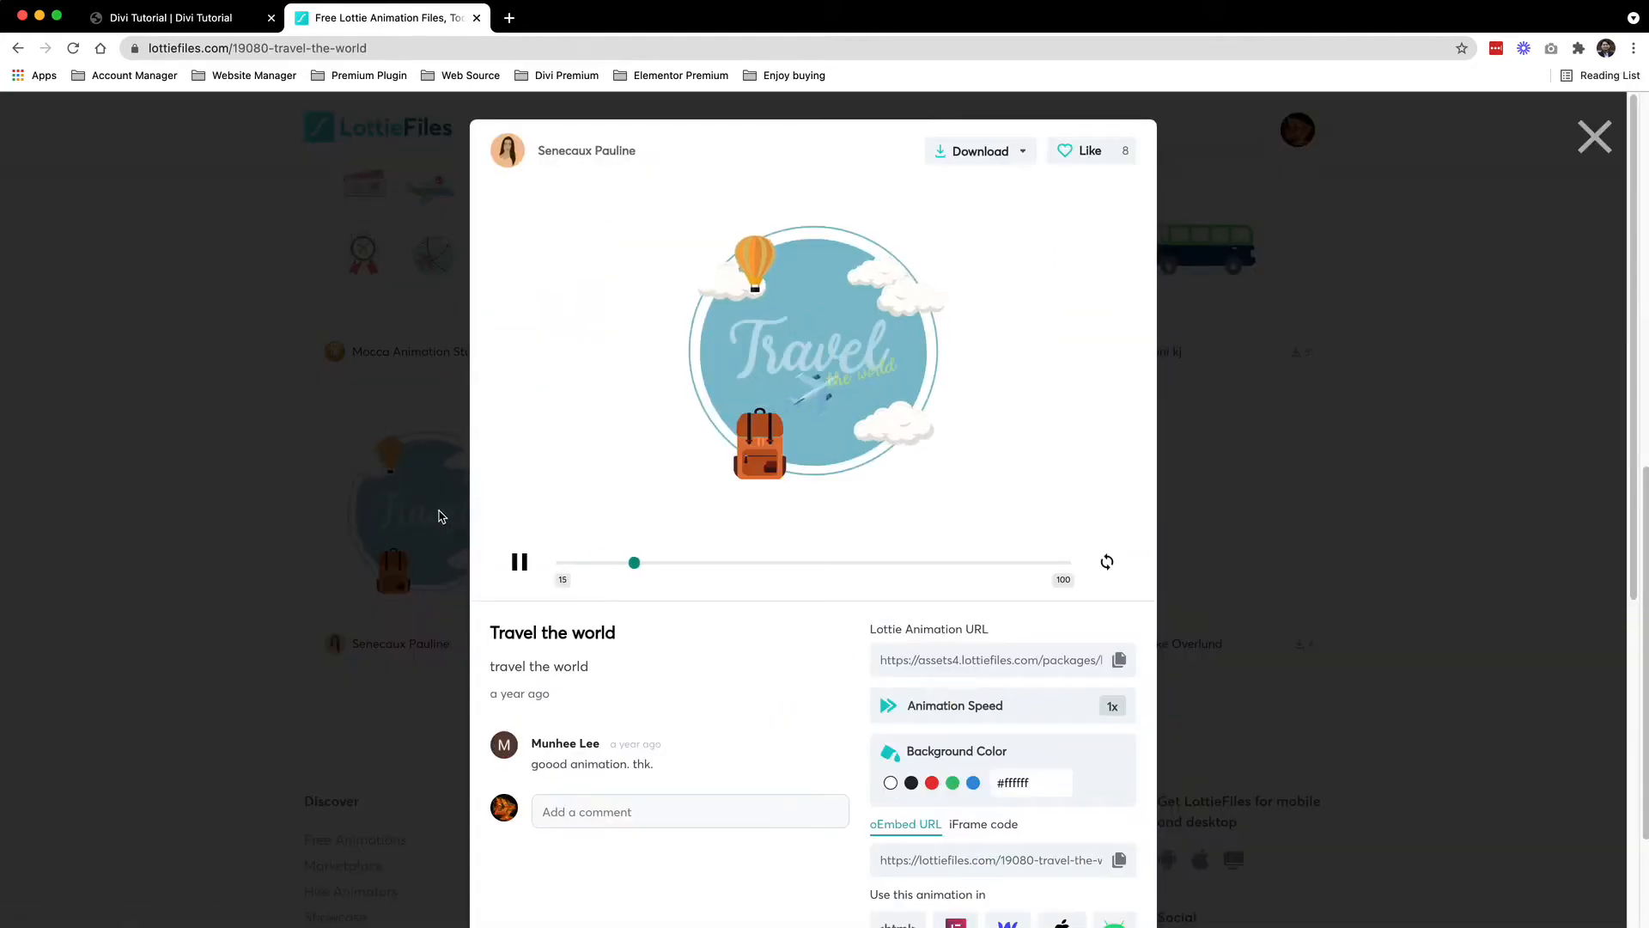
Examine the Travel the world animation's preview, its URL, speed and background settings, and its embedding and layer color options
scroll(949, 533, down, 5)
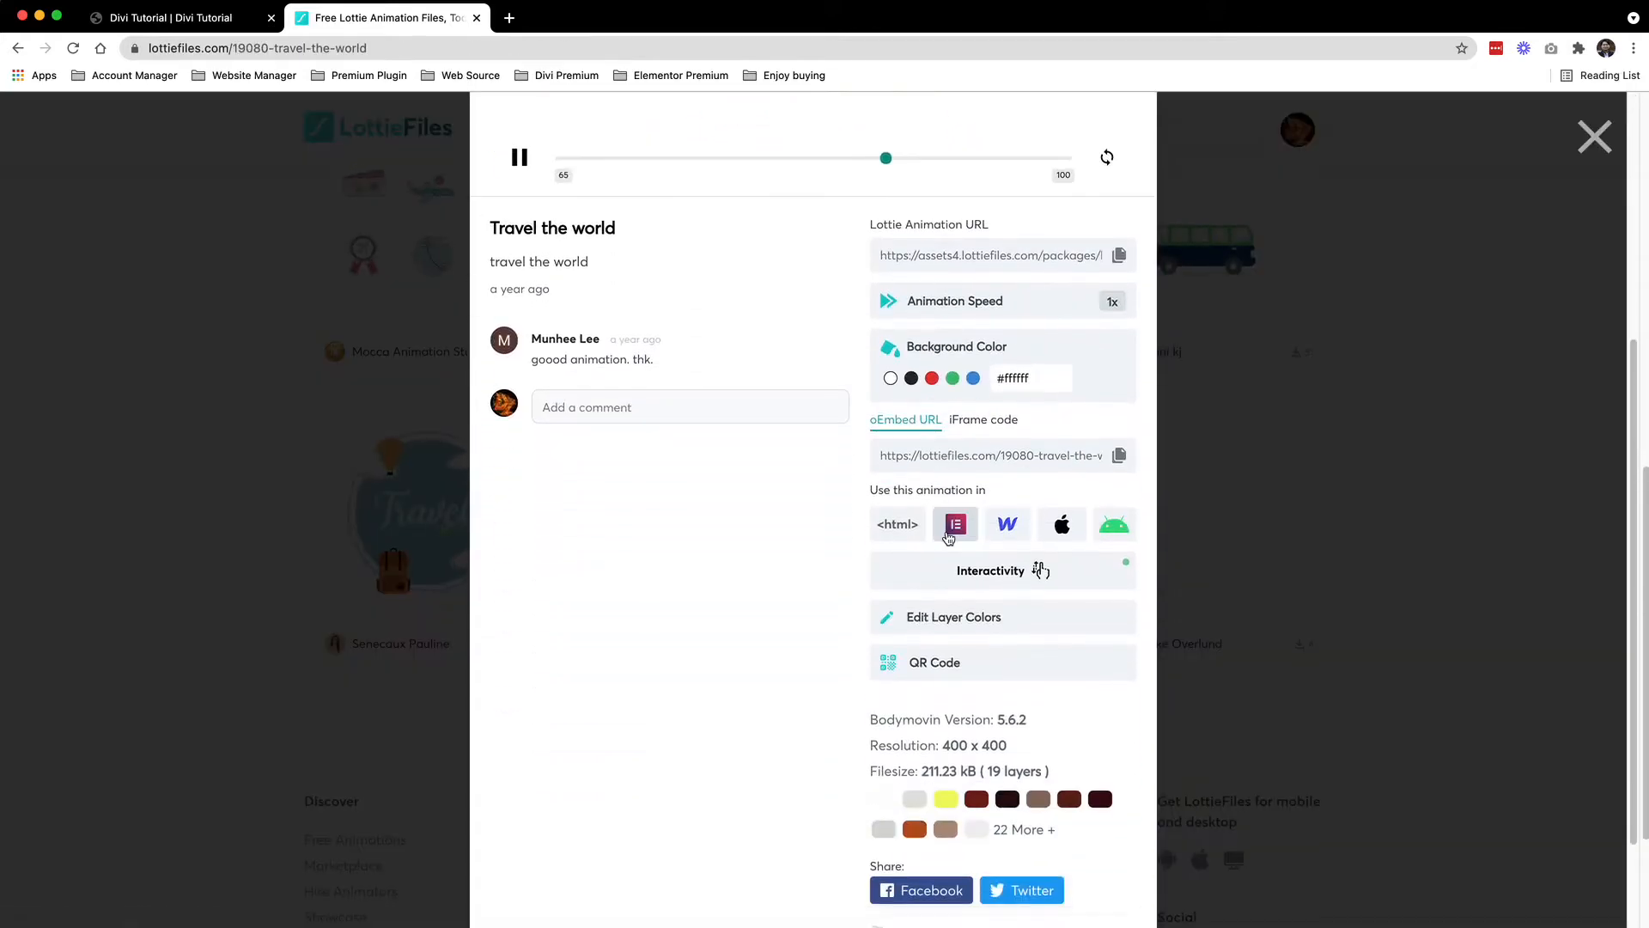
scroll(949, 536, up, 5)
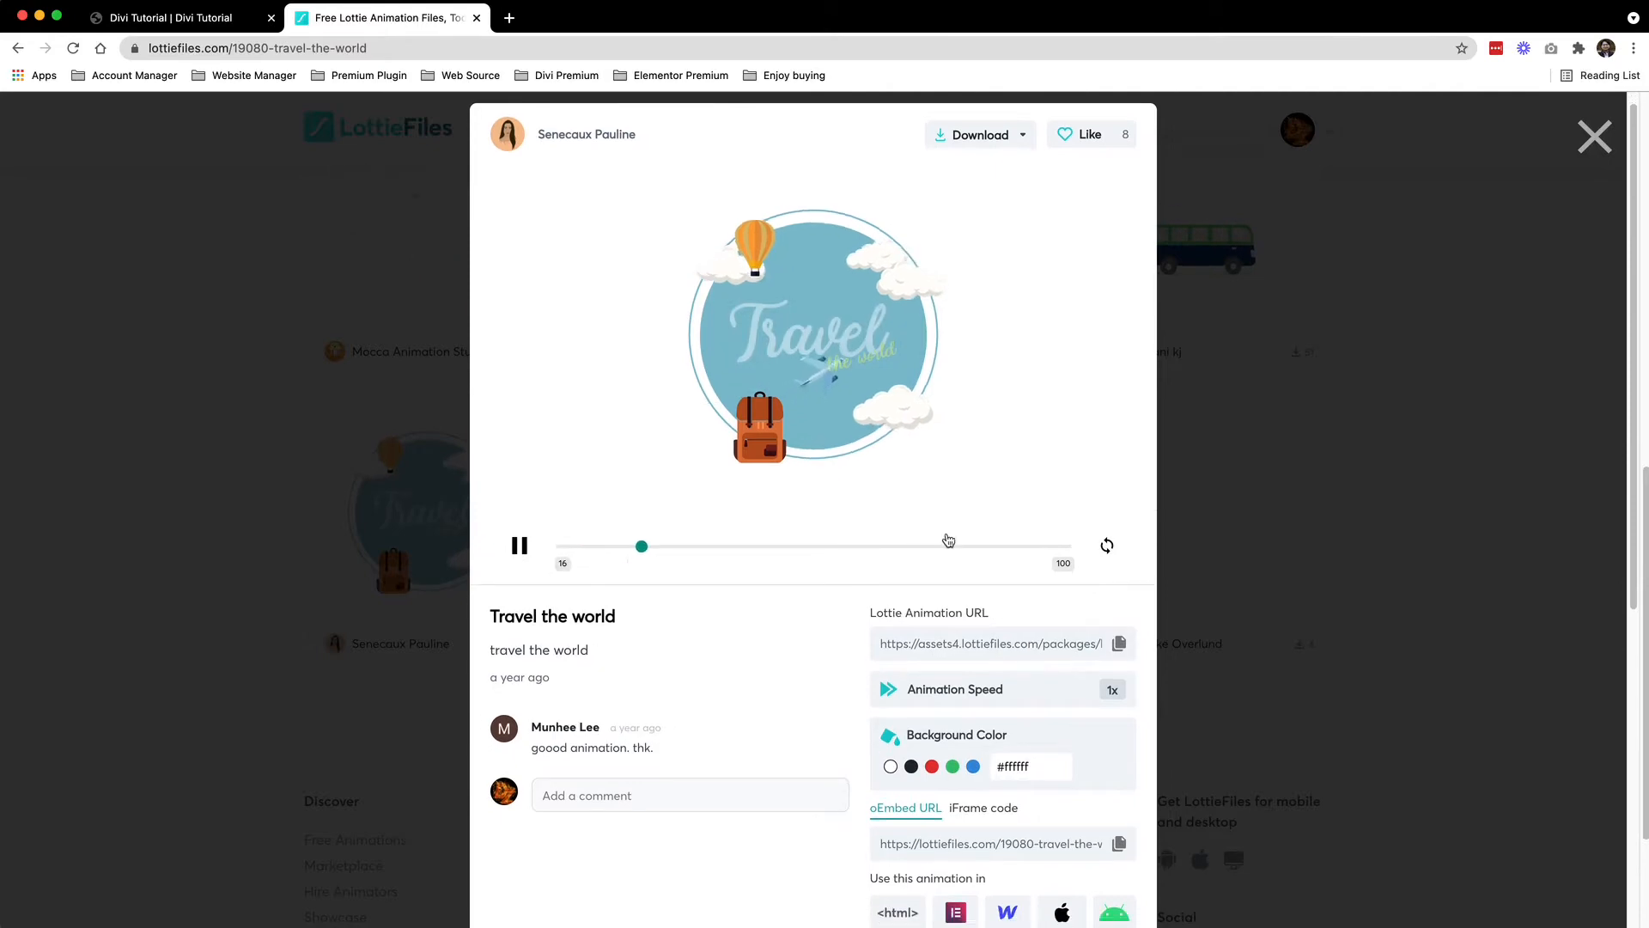
scroll(949, 540, down, 3)
scroll(982, 681, up, 3)
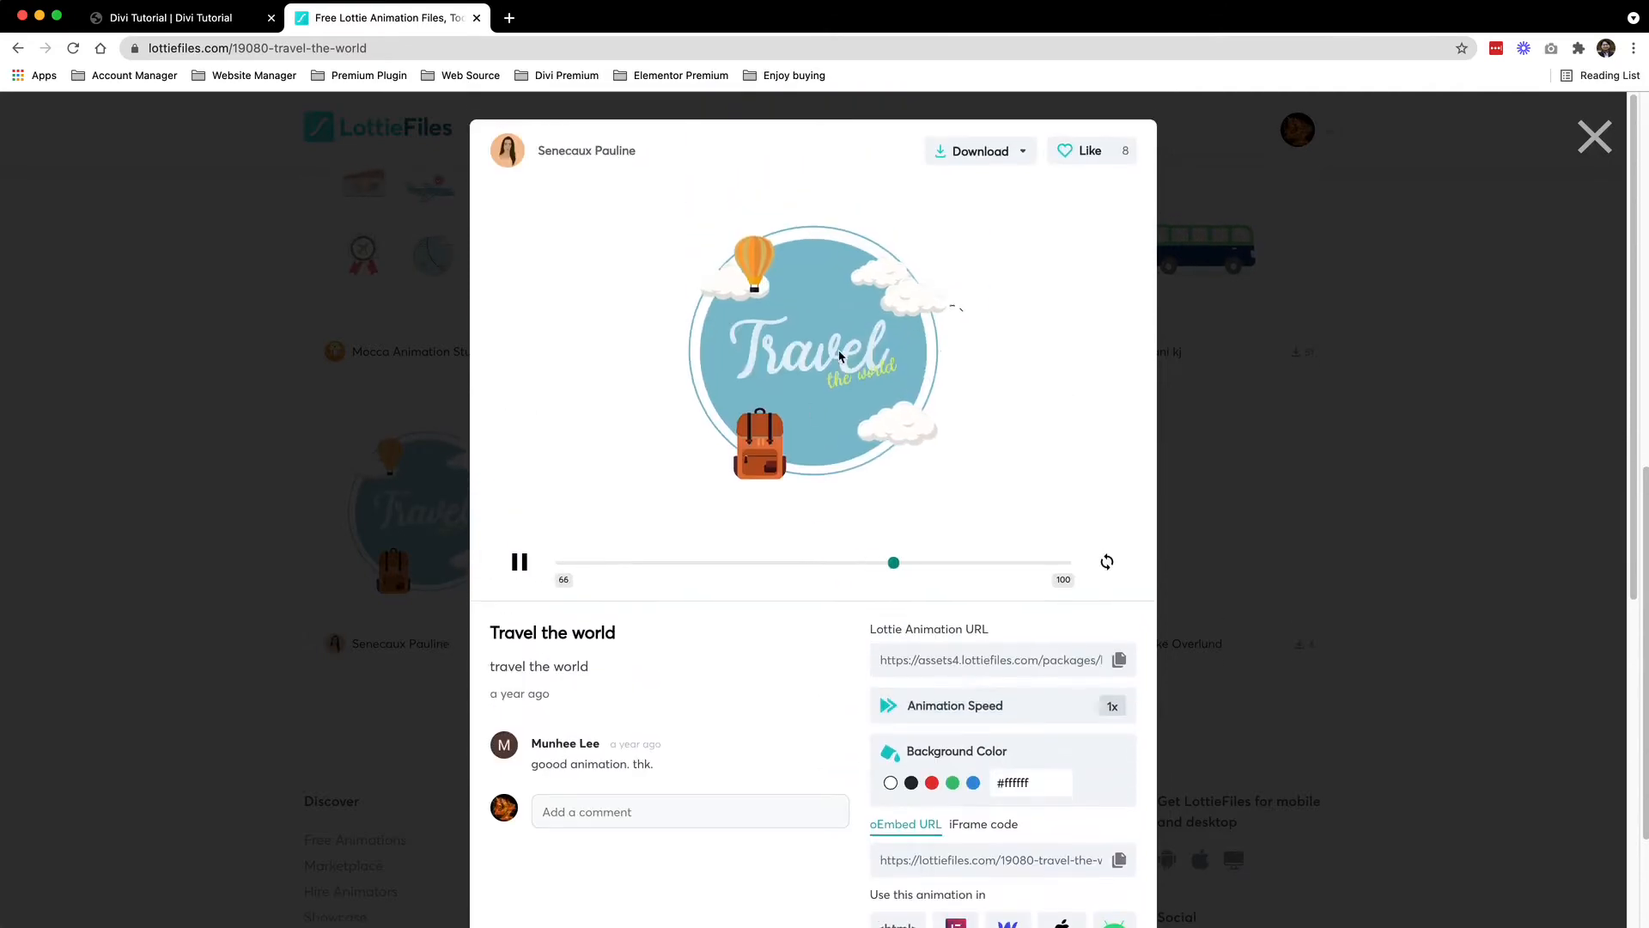
scroll(930, 368, down, 4)
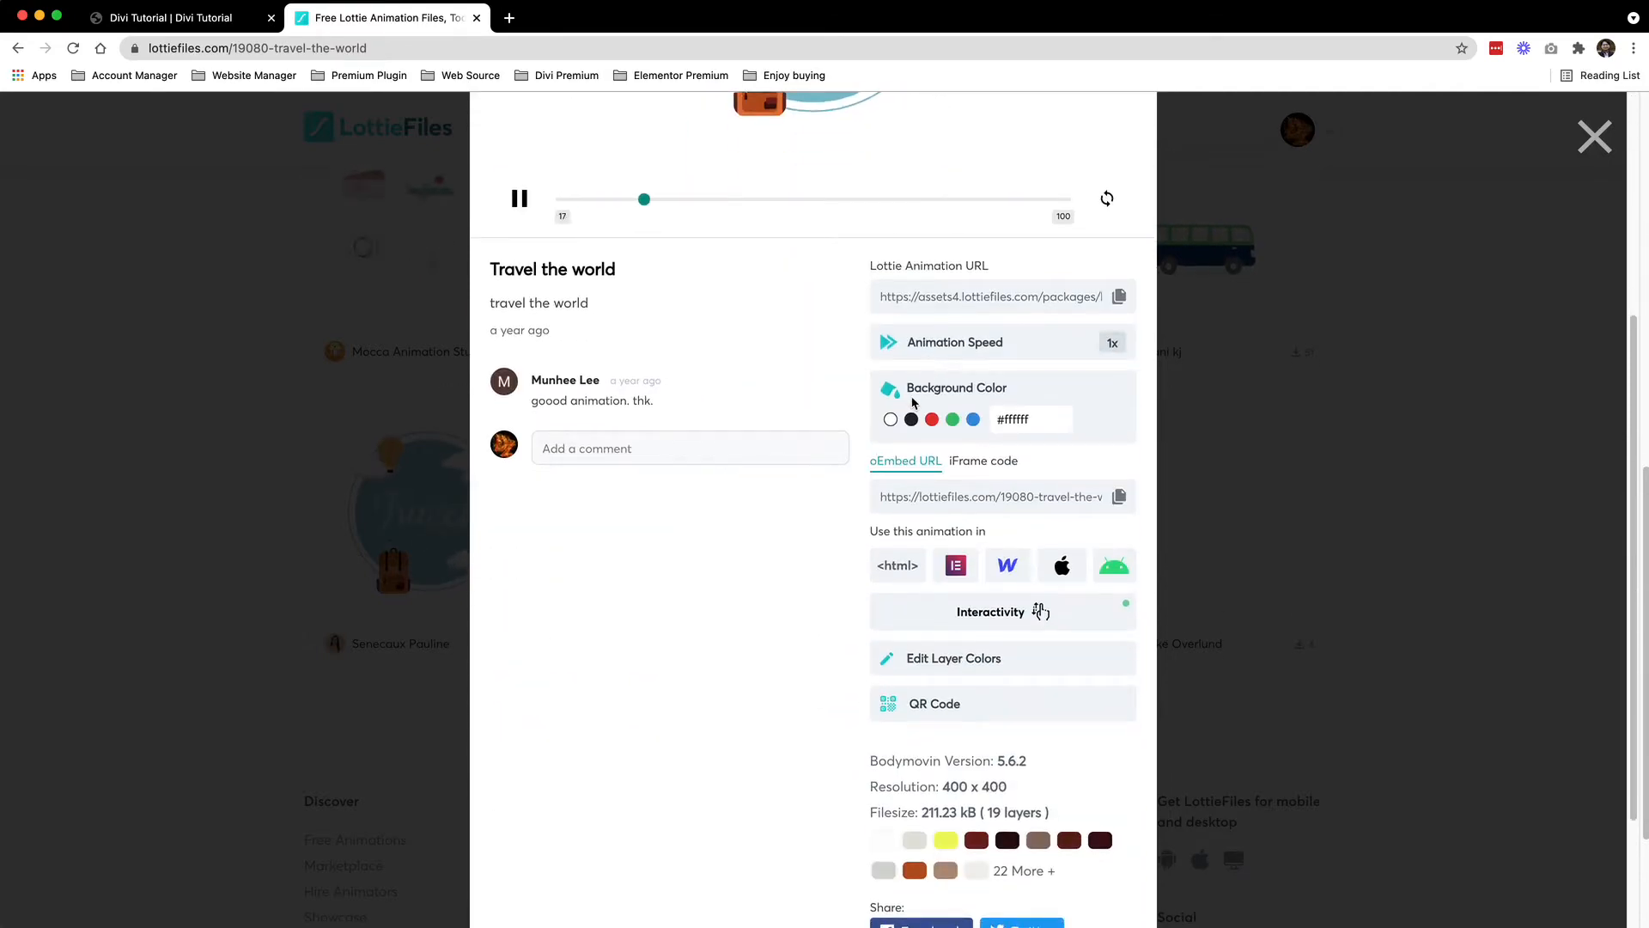
scroll(811, 469, up, 4)
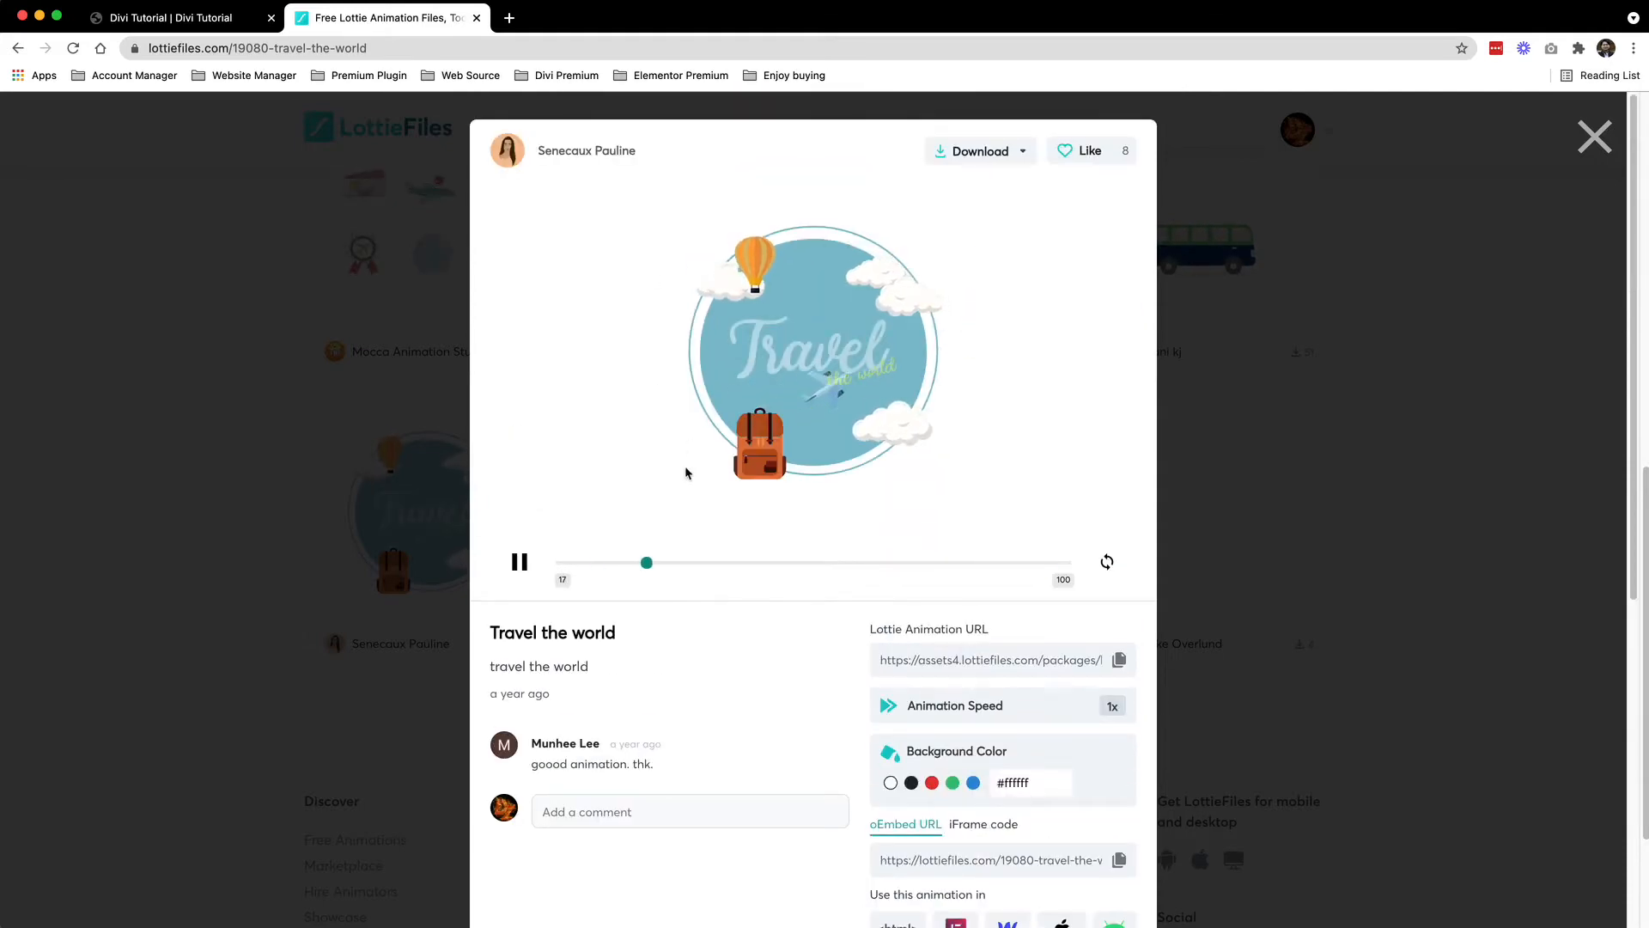
scroll(805, 416, down, 4)
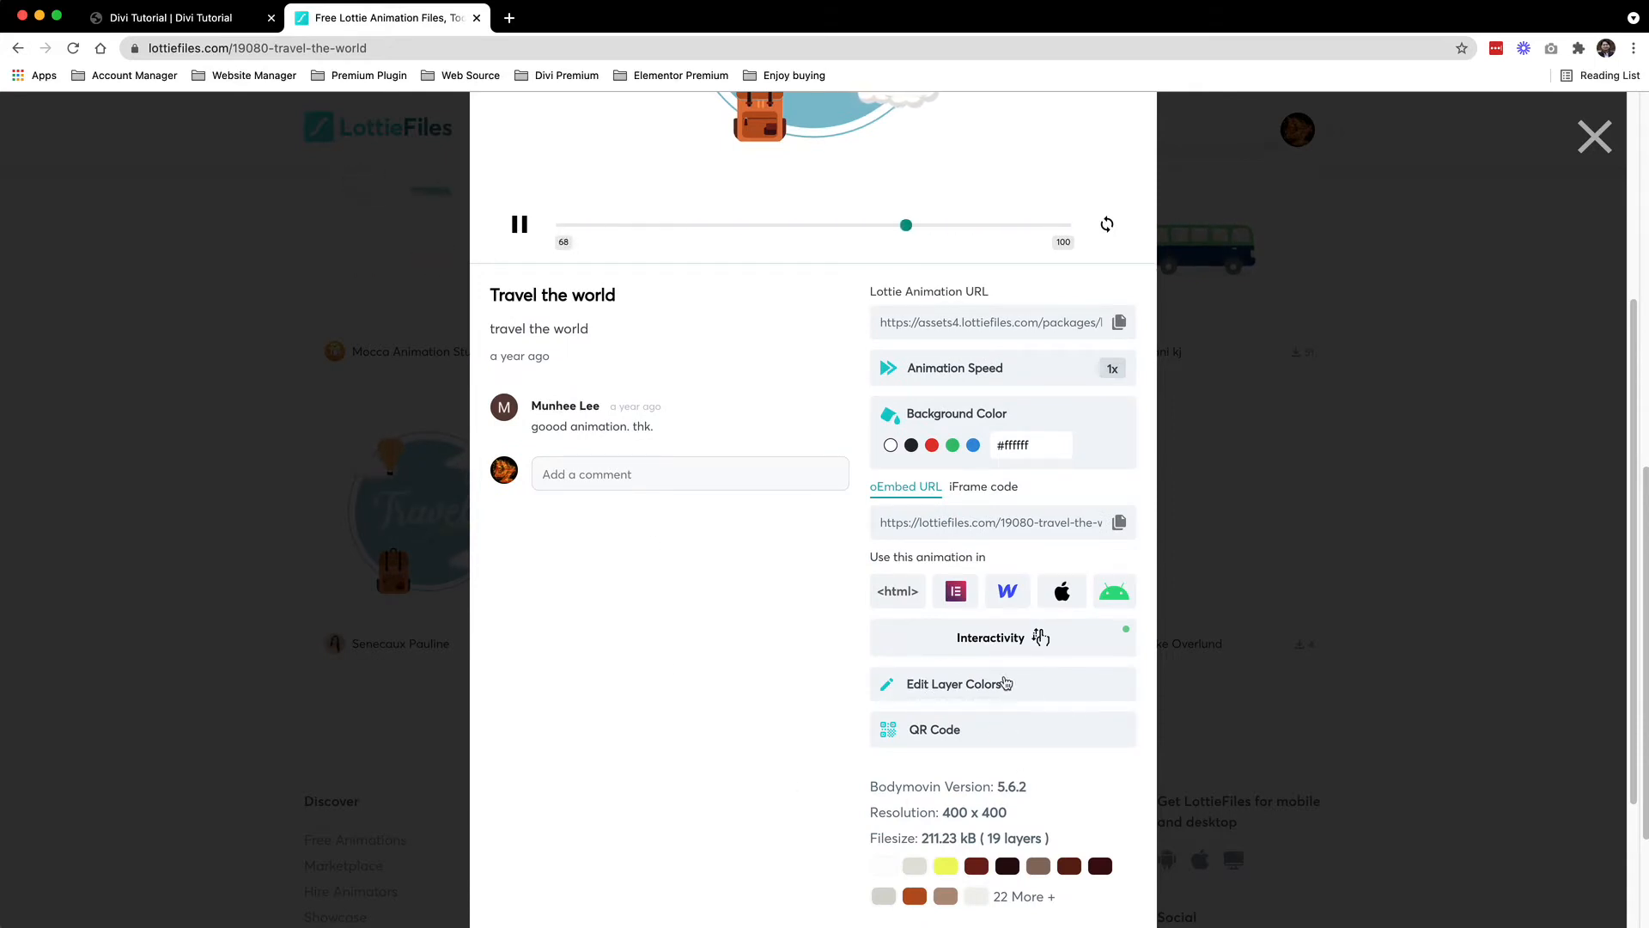
scroll(771, 627, up, 4)
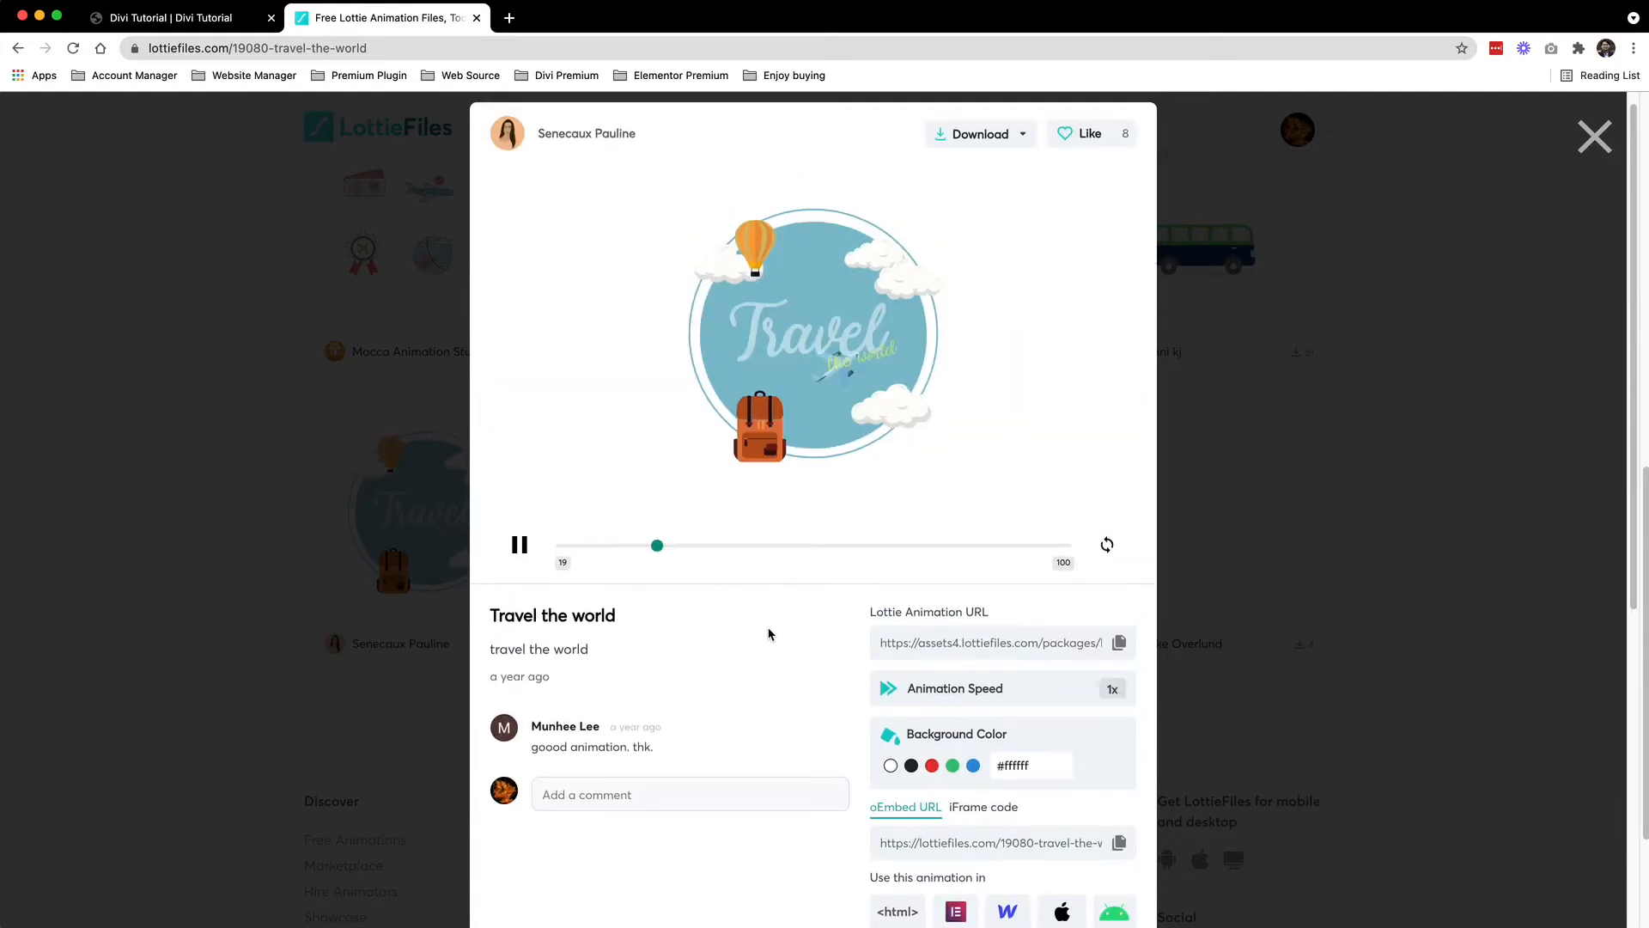
scroll(825, 704, down, 1)
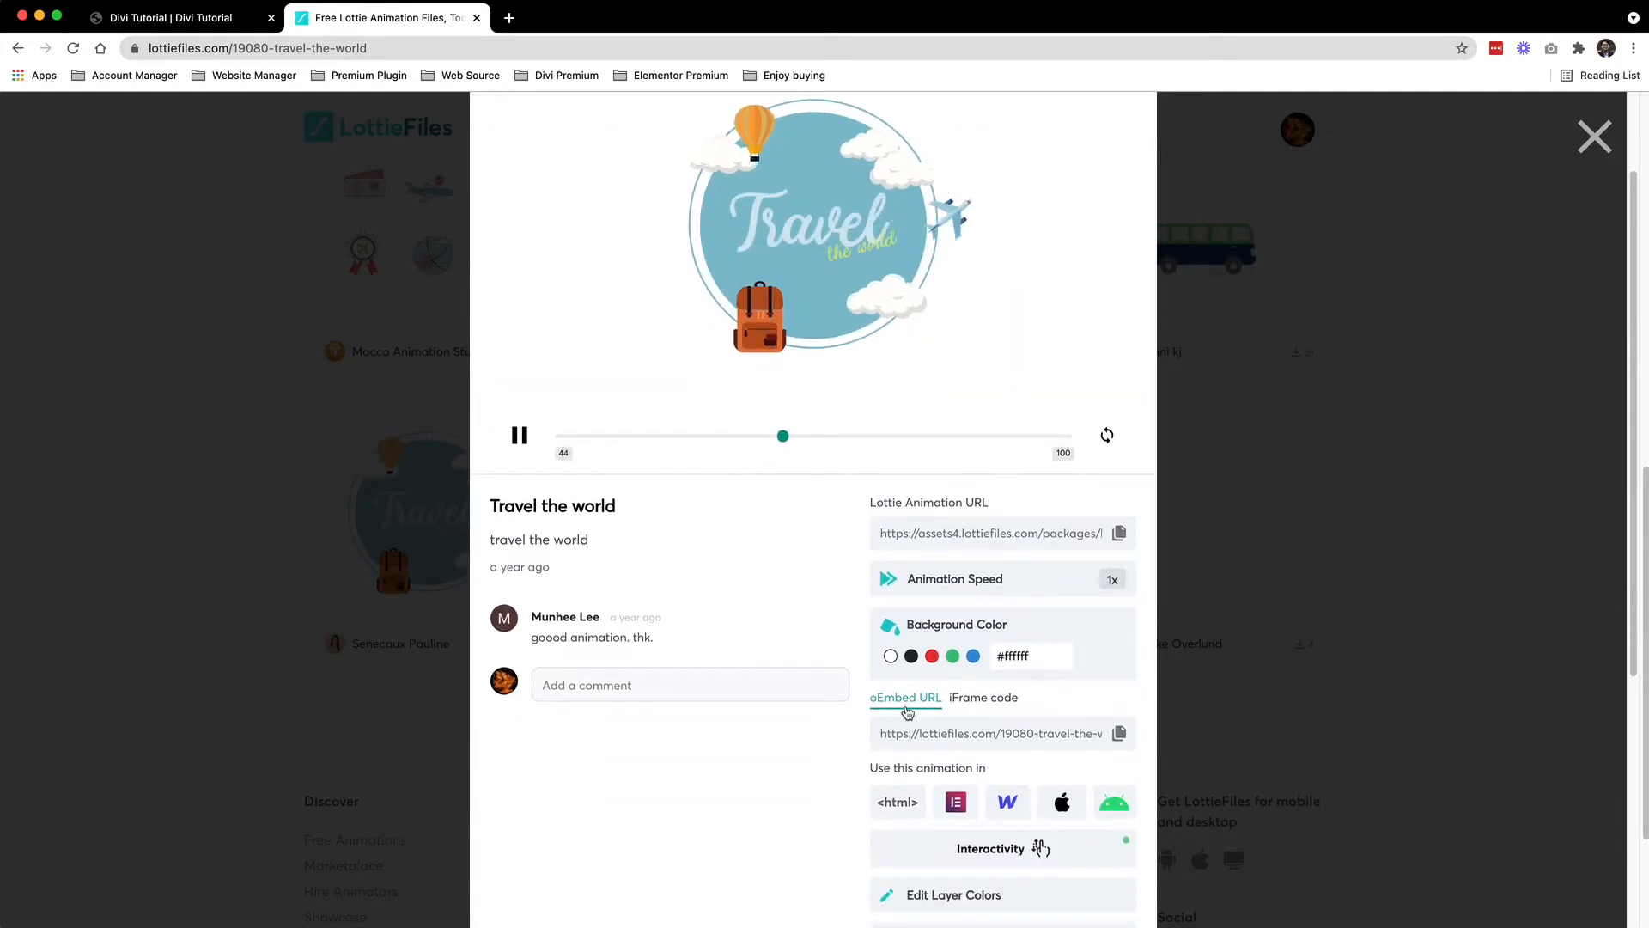
Open the HTML embed code generator for the Travel the world animation and bring up its player settings
click(906, 803)
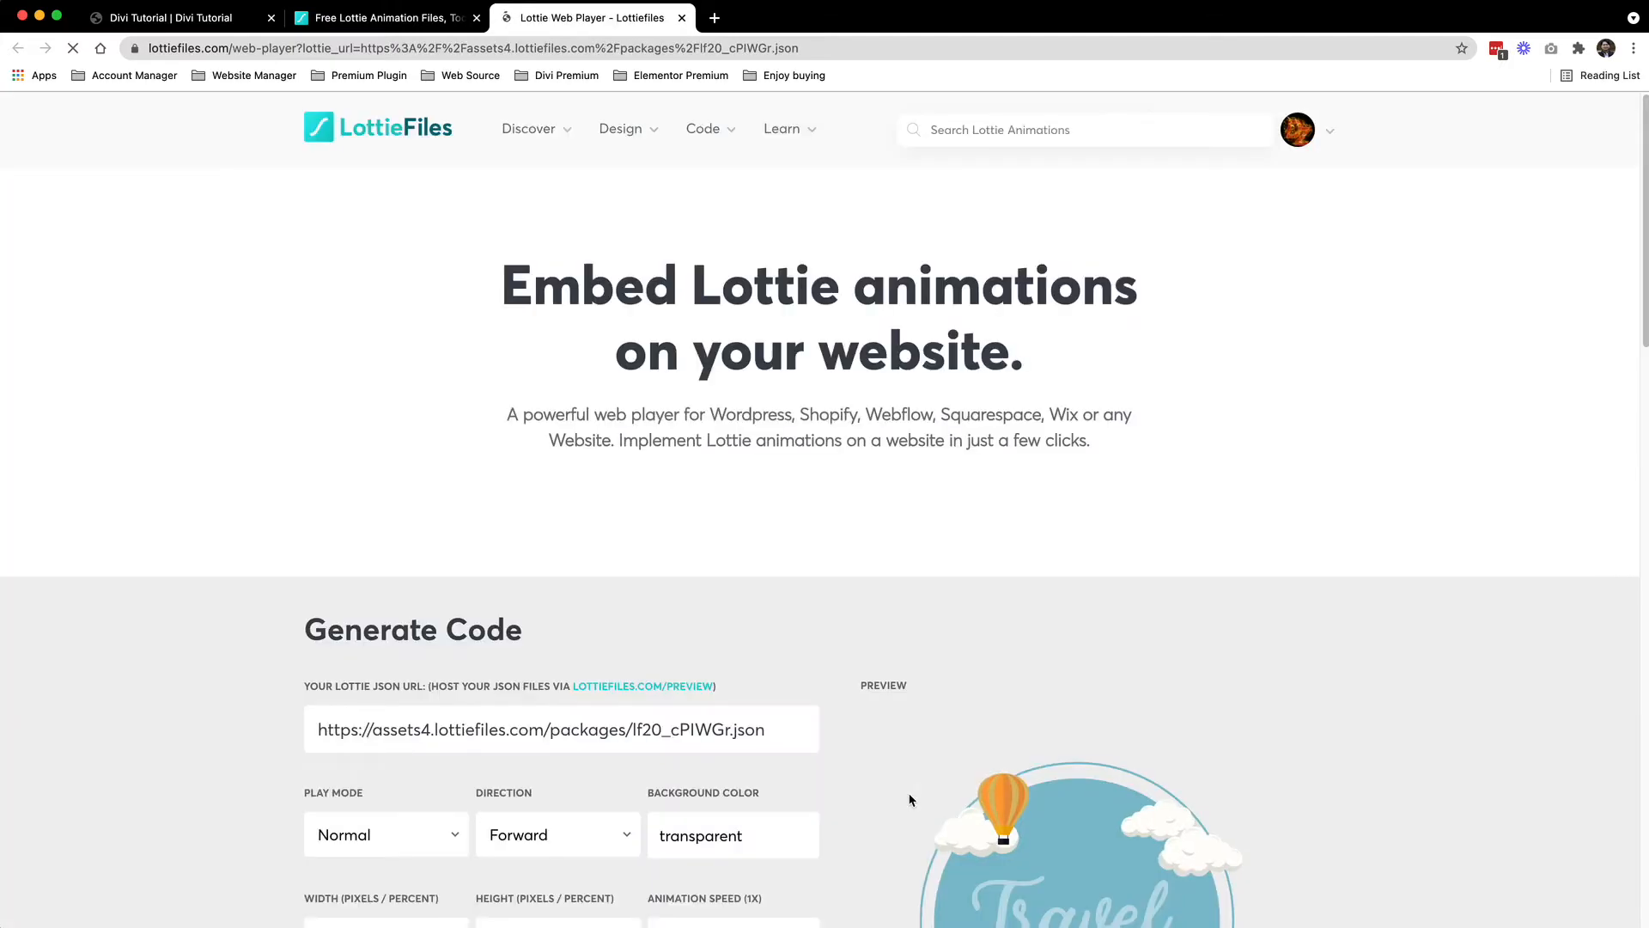
scroll(910, 694, down, 3)
scroll(913, 688, down, 1)
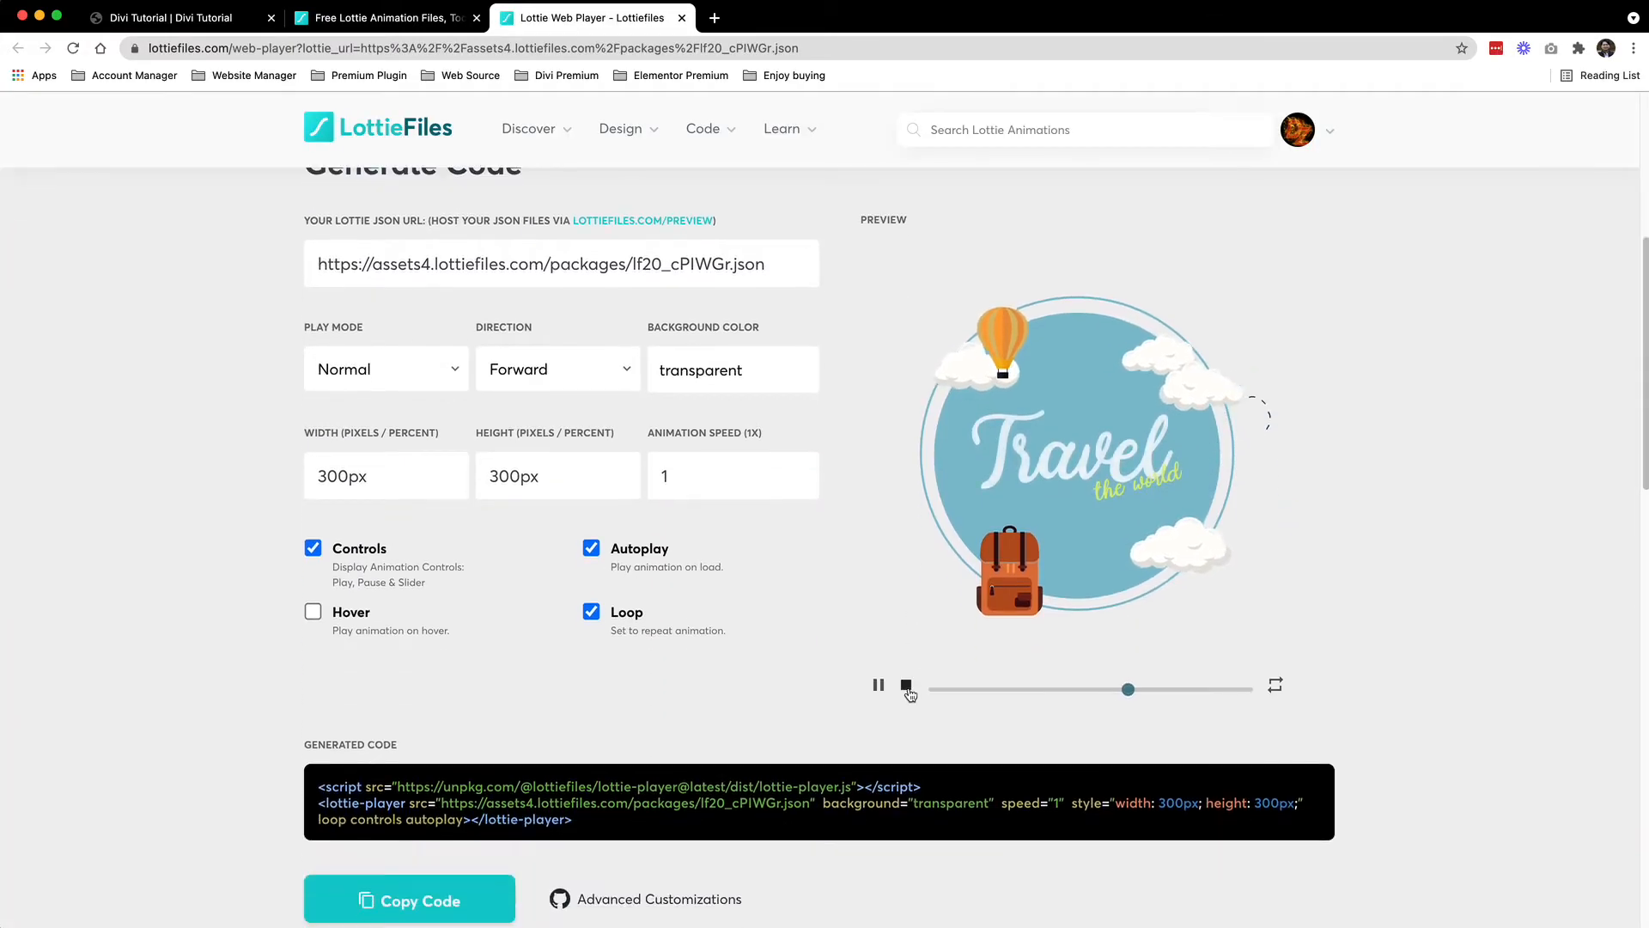
Turn off the animation controls in the web player settings for the Travel the world animation
scroll(987, 685, up, 2)
scroll(872, 490, down, 3)
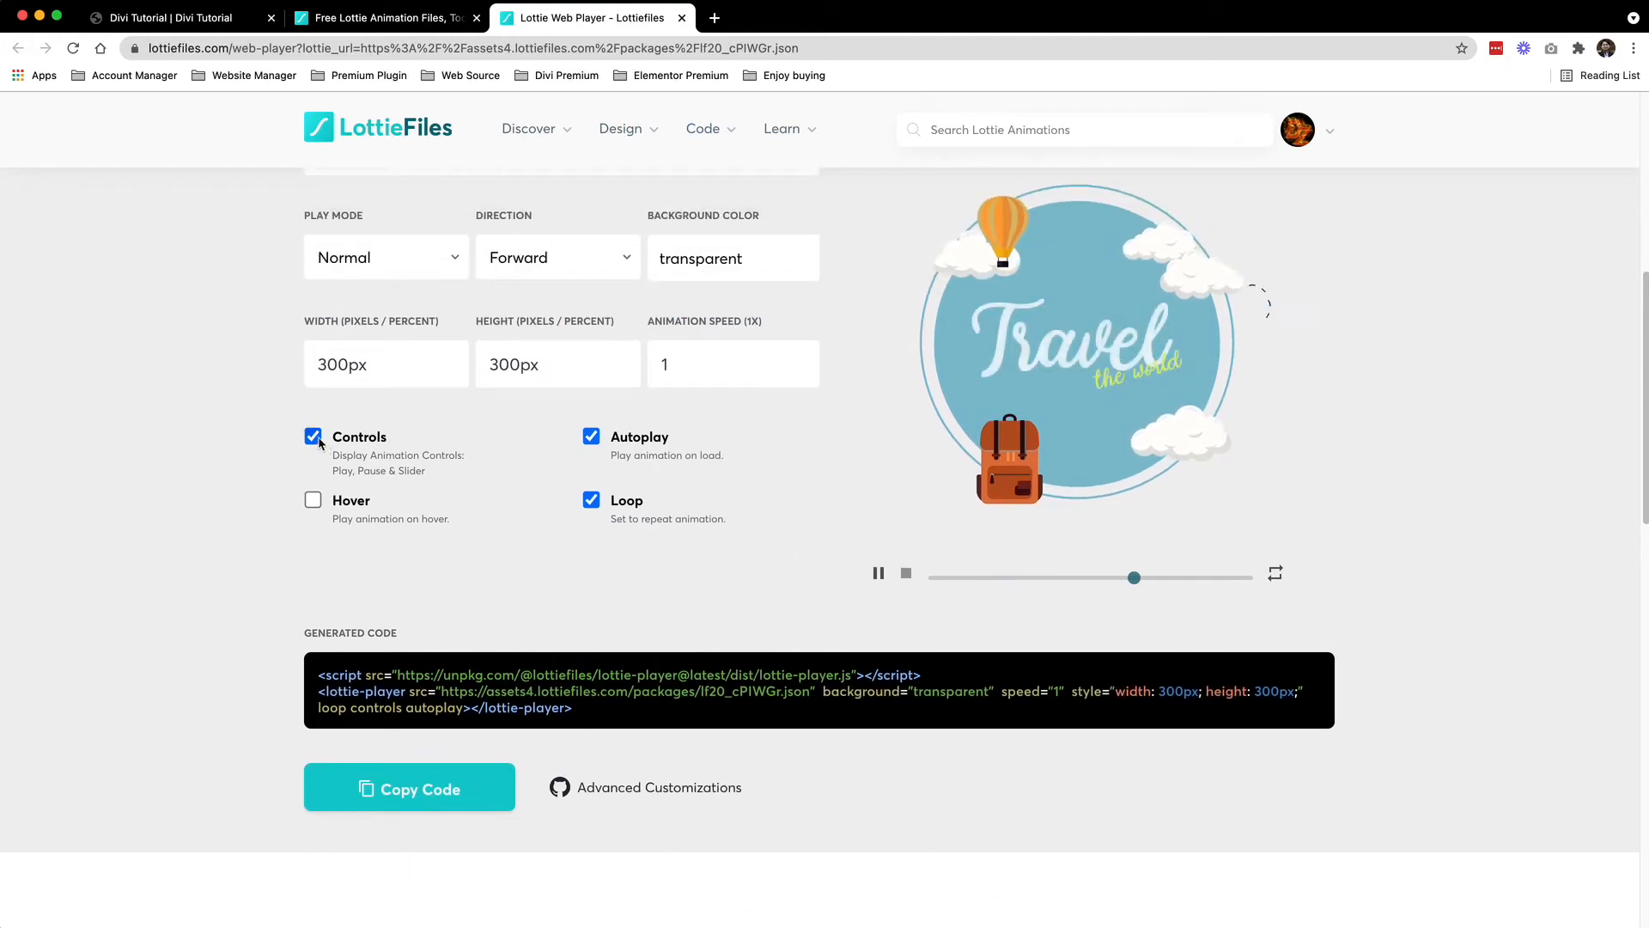
click(312, 437)
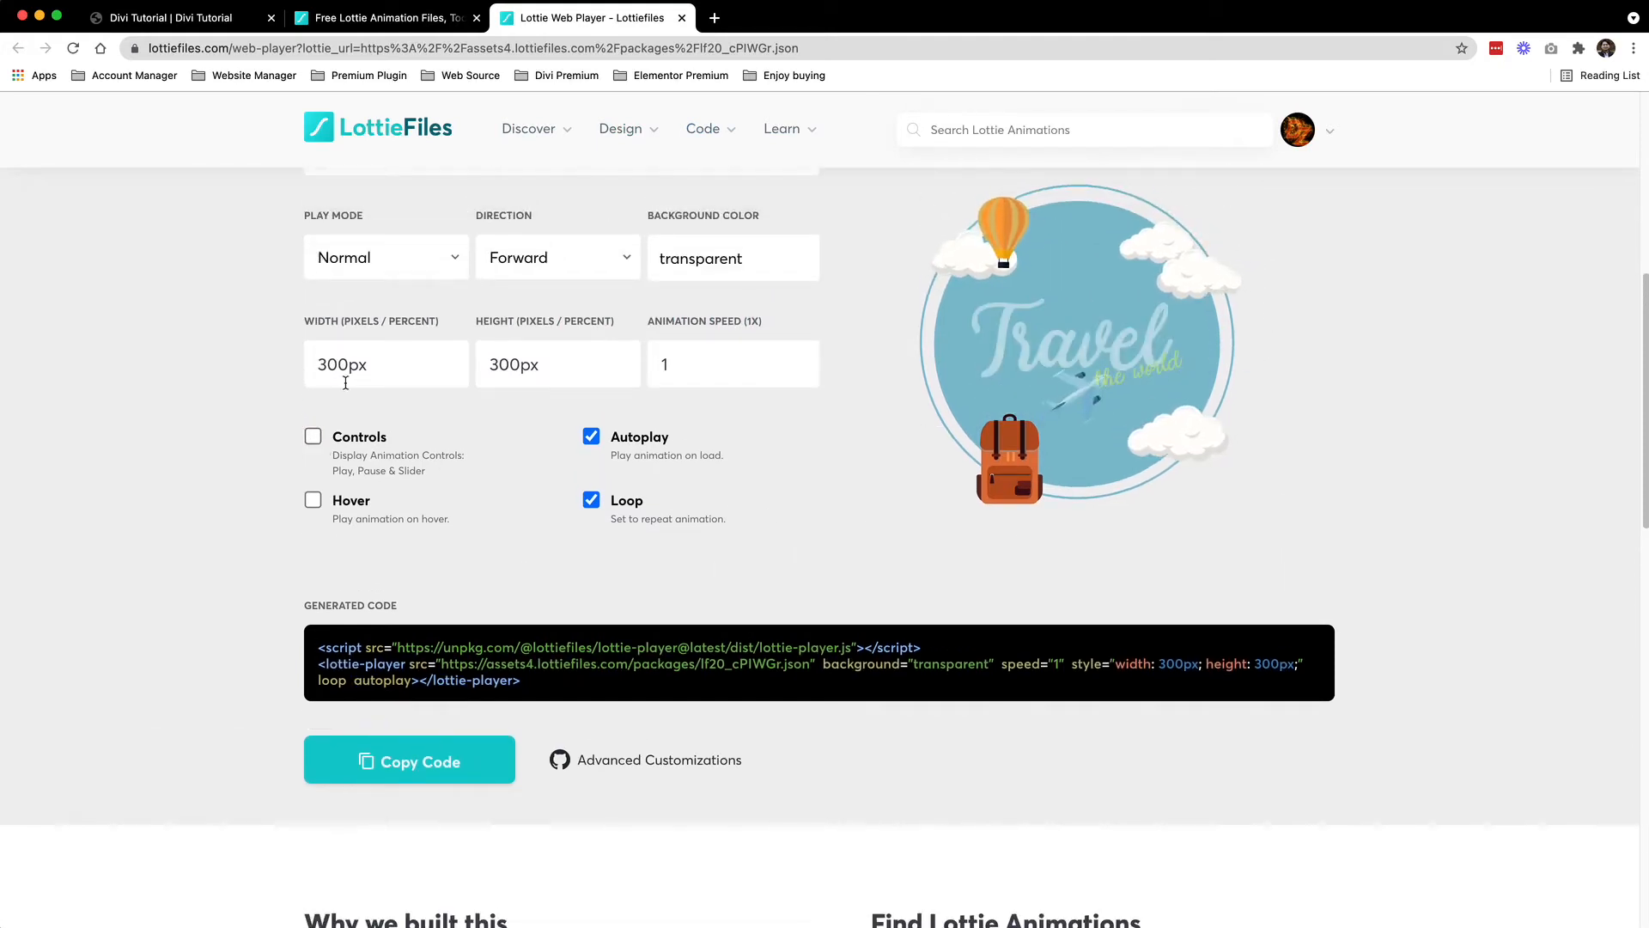
Set the player's width to 100% and height to 500px and copy the generated embed code
drag(397, 359, 331, 358)
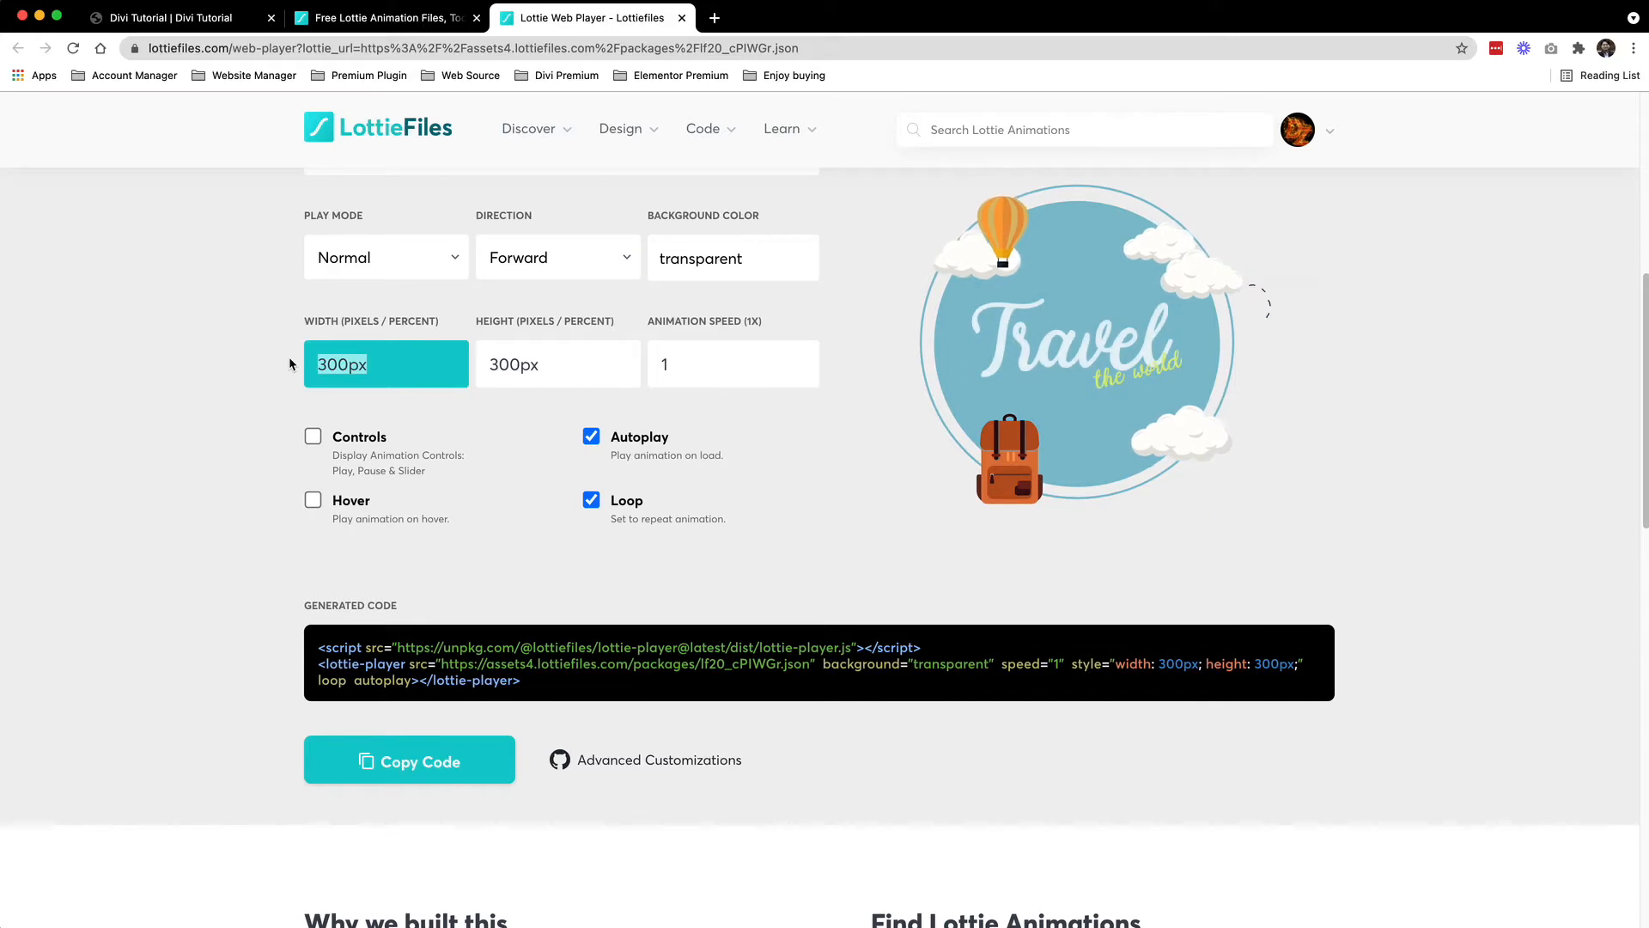
text(100)
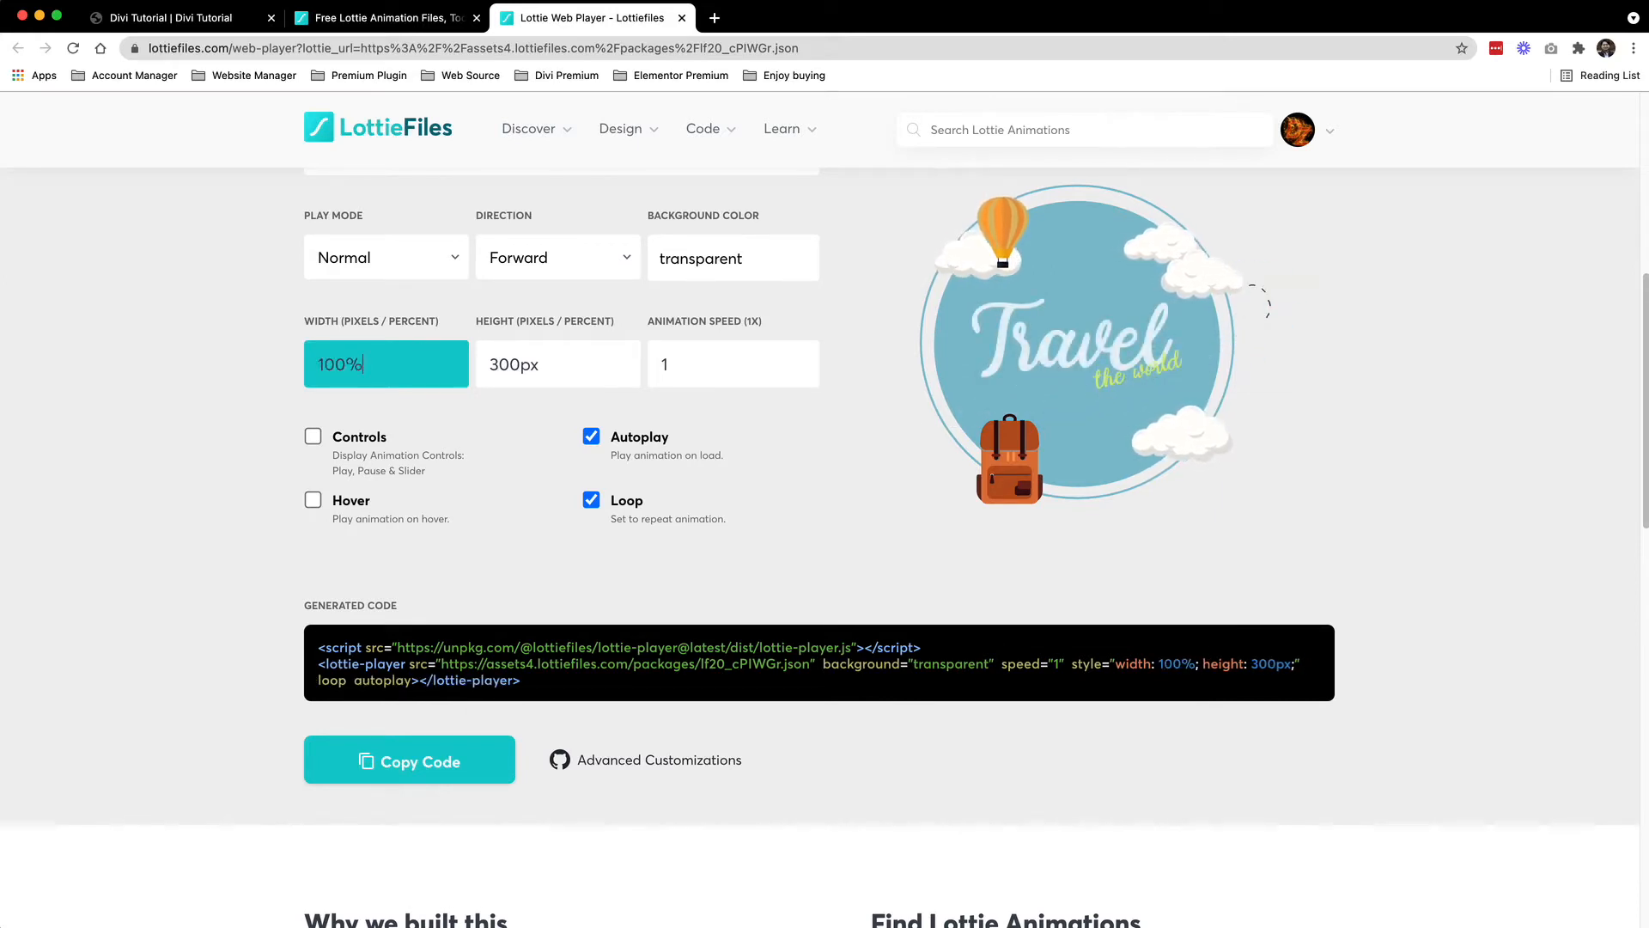
click(491, 364)
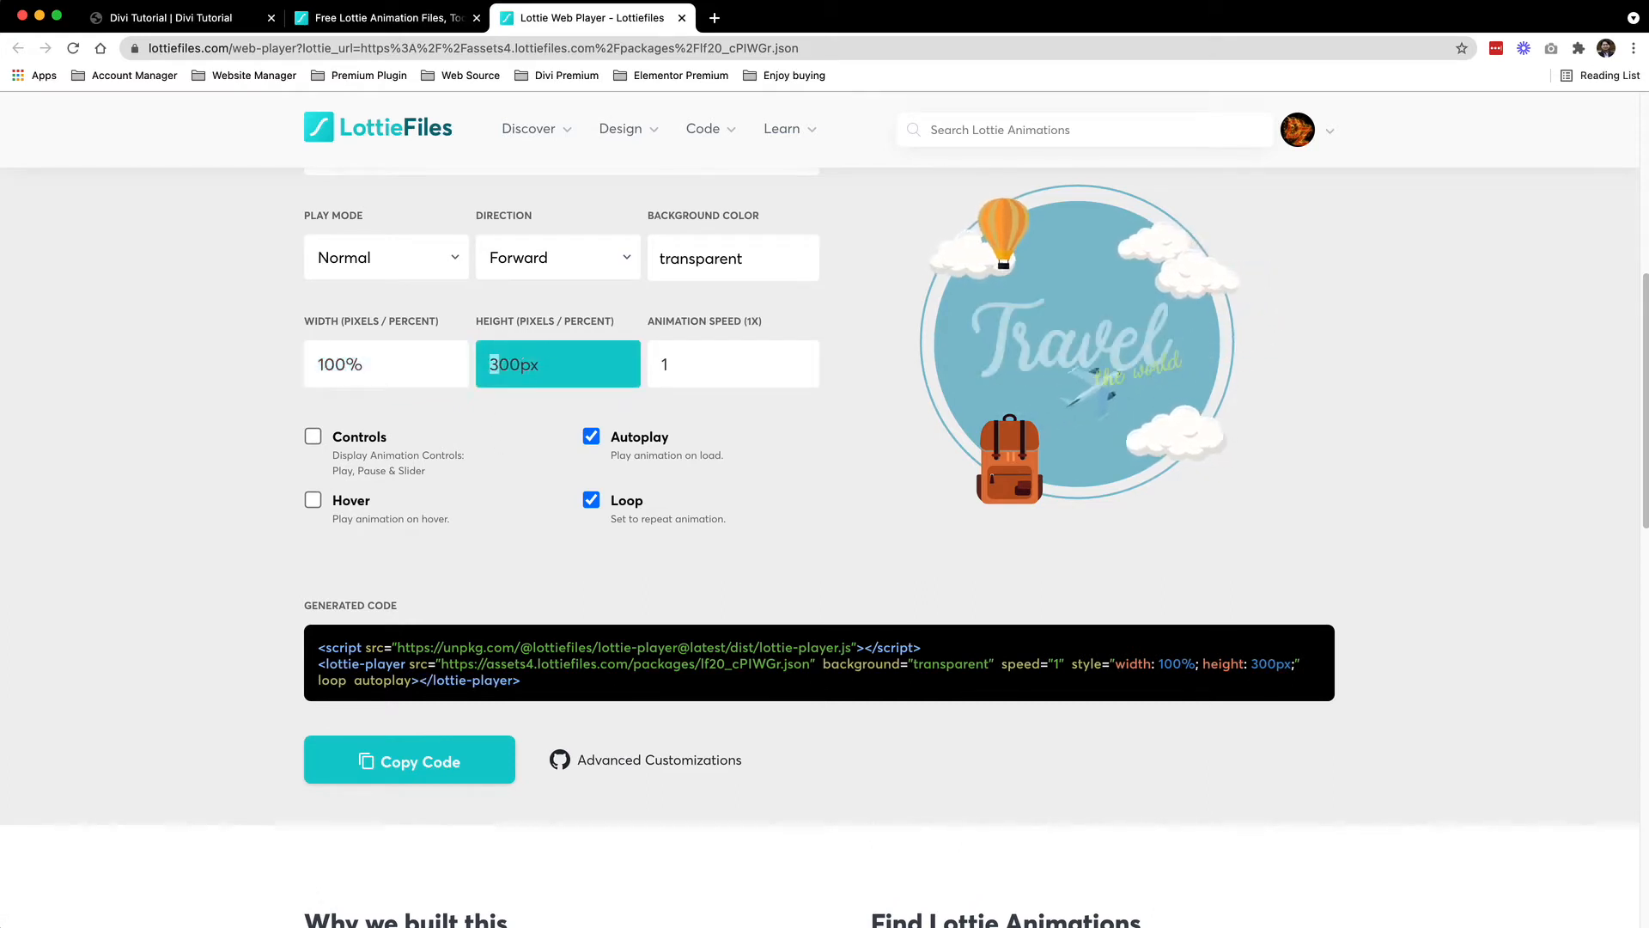
scroll(1082, 499, up, 2)
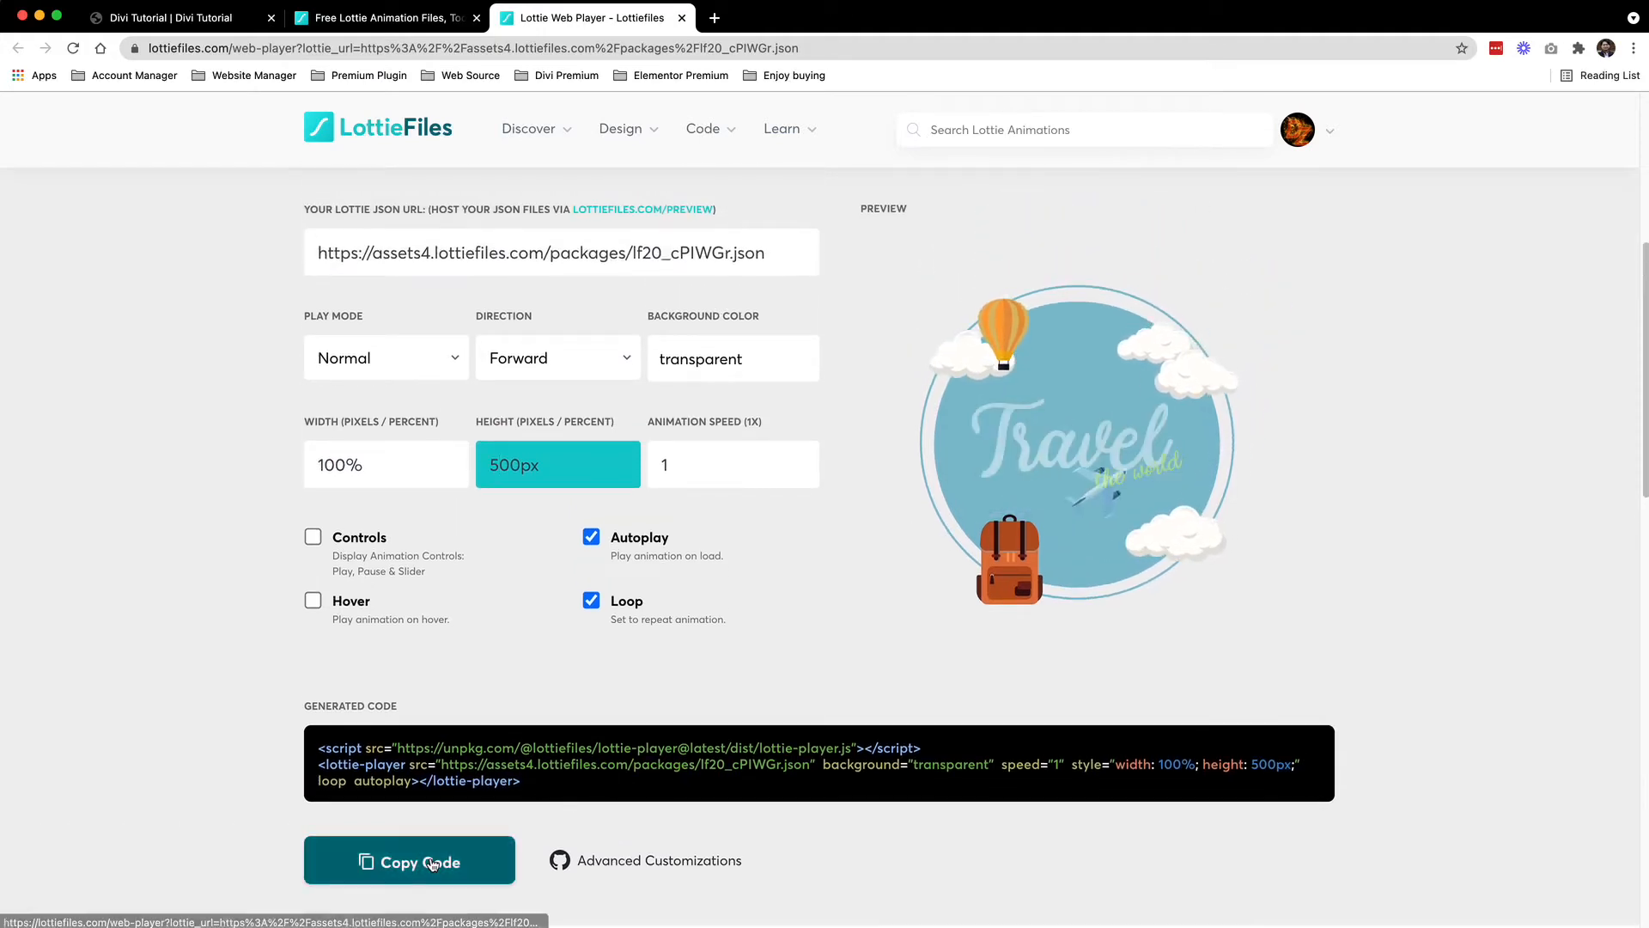
click(404, 860)
drag(541, 785, 313, 752)
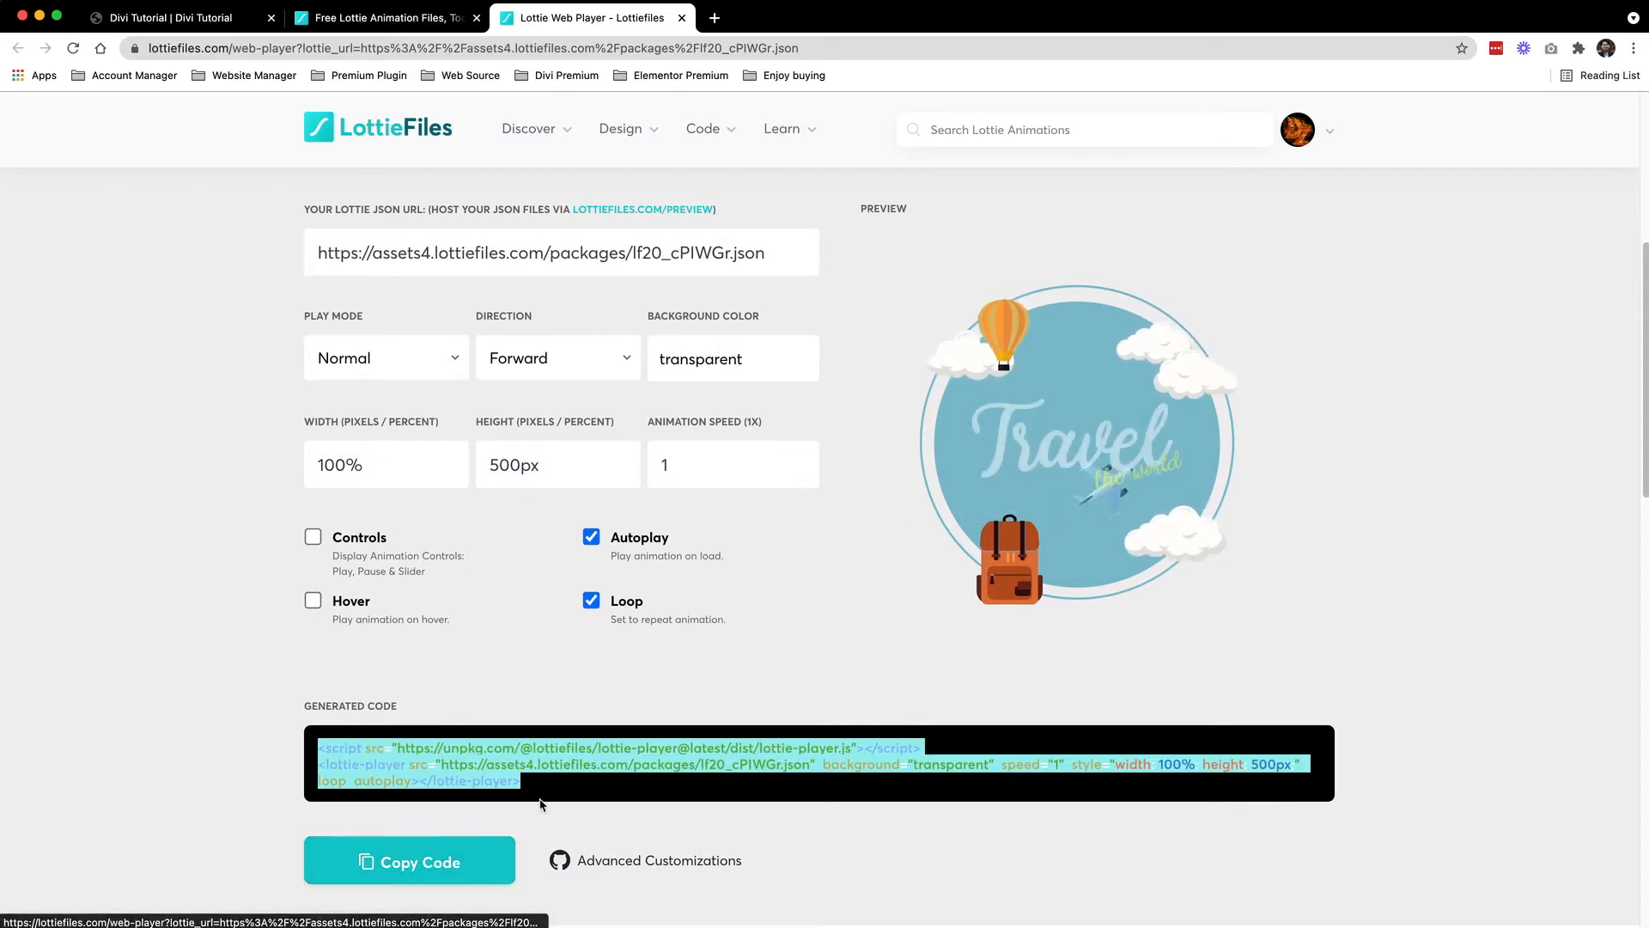
Switch to the Divi page in the visual builder and delete the image module beside the Discover the World heading
click(174, 19)
scroll(723, 425, up, 2)
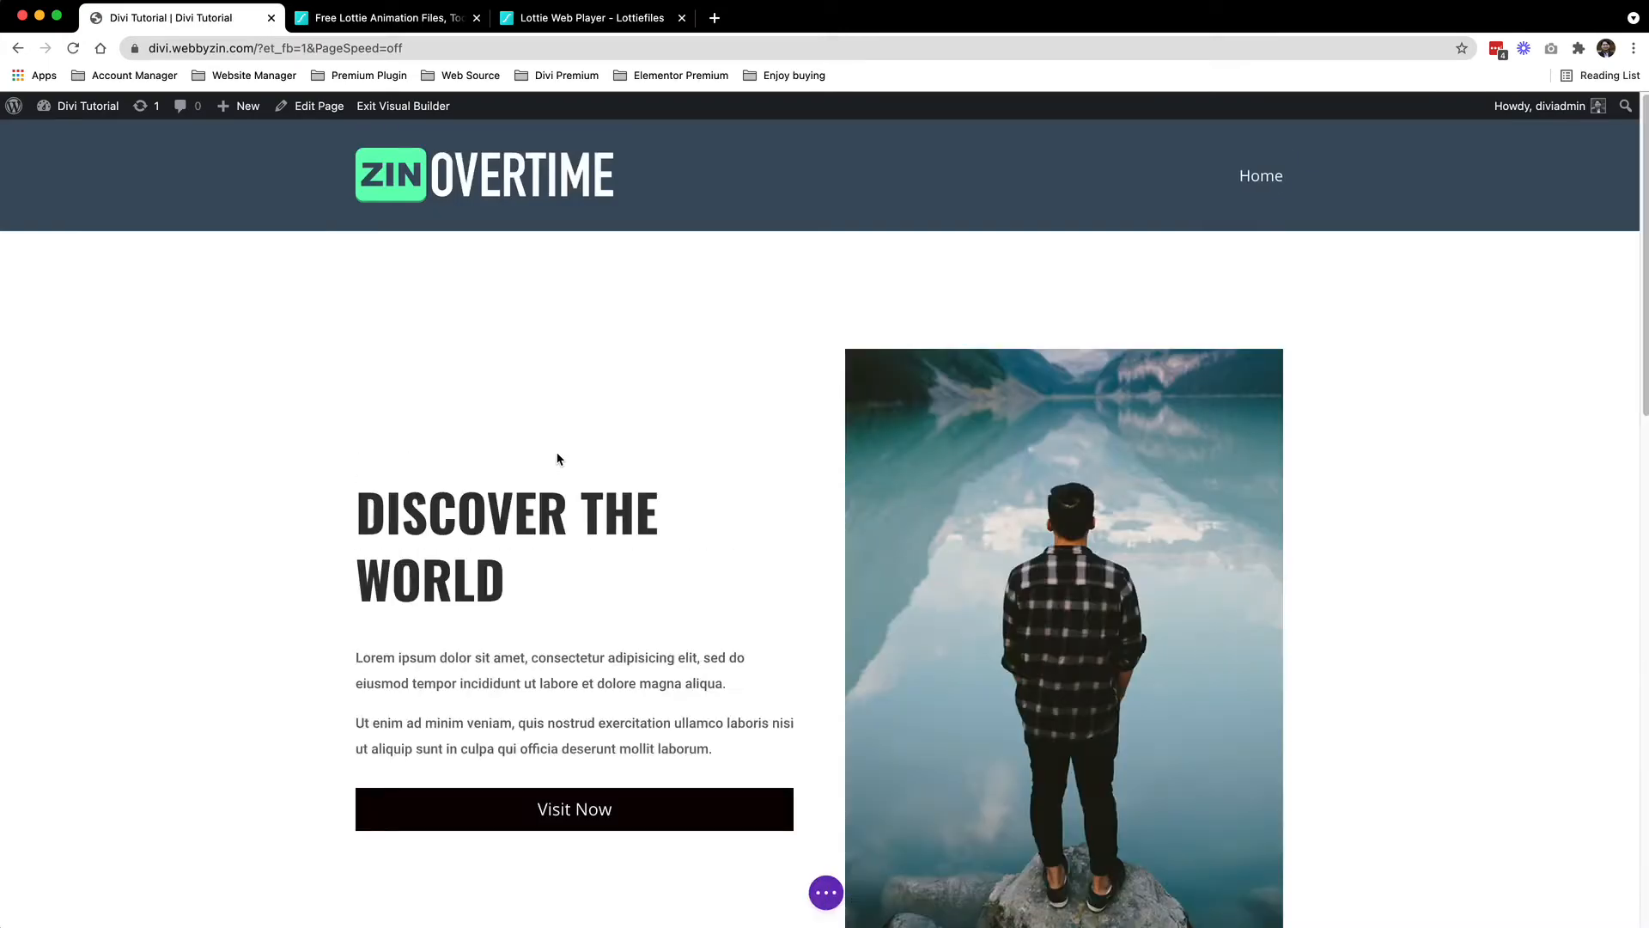
scroll(1087, 408, down, 1)
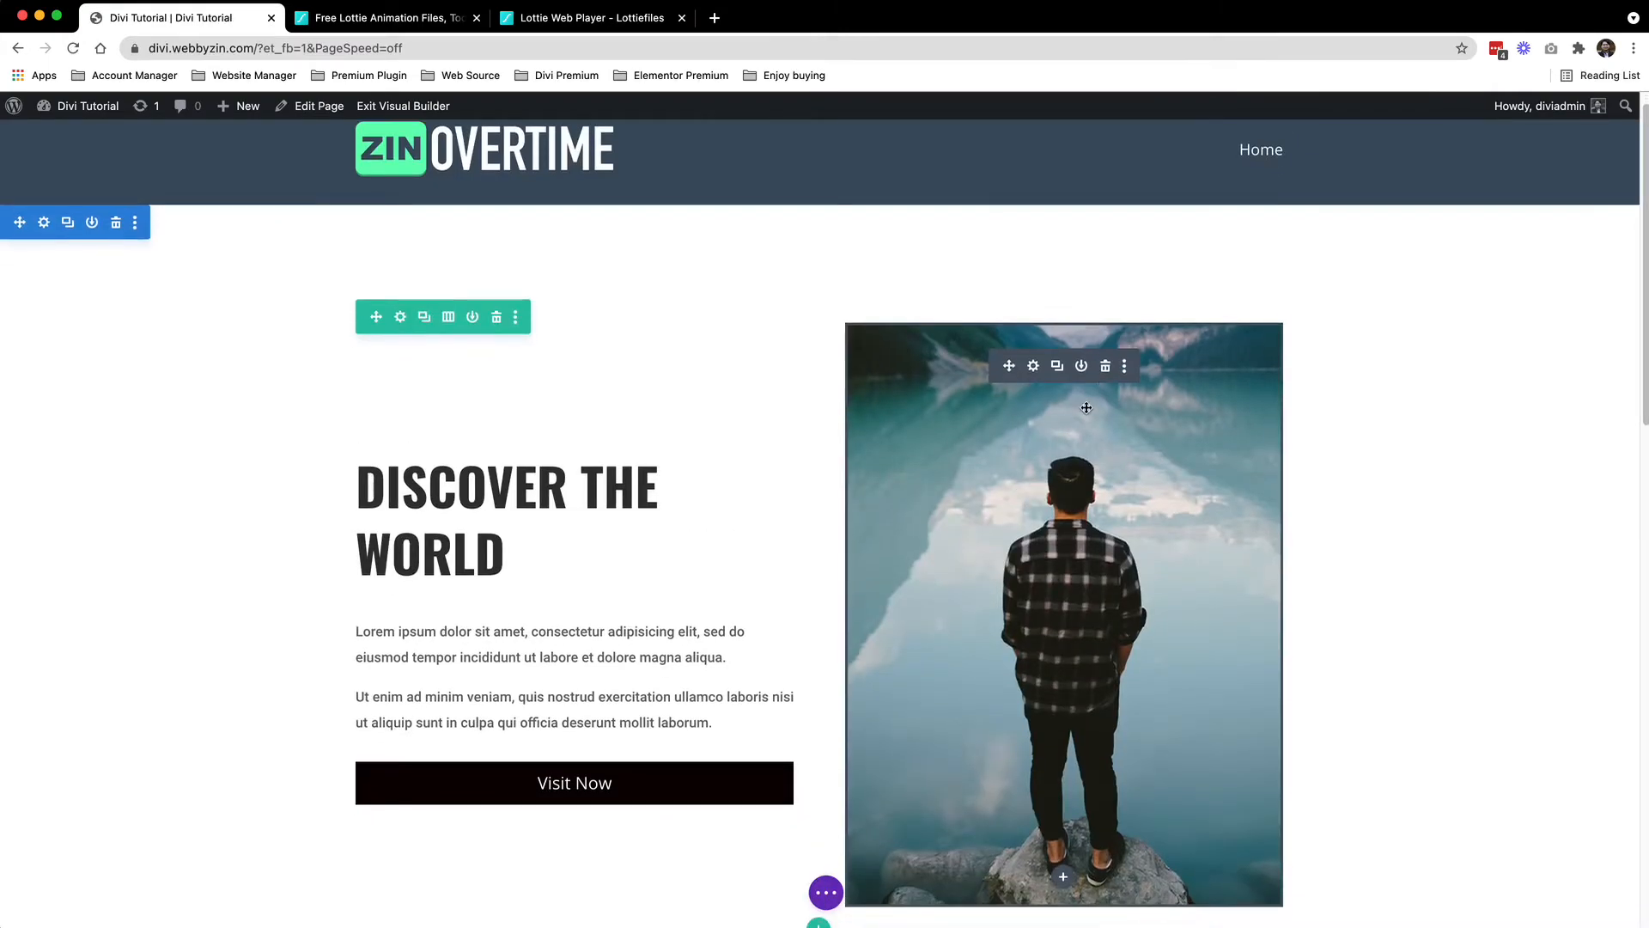
click(1106, 368)
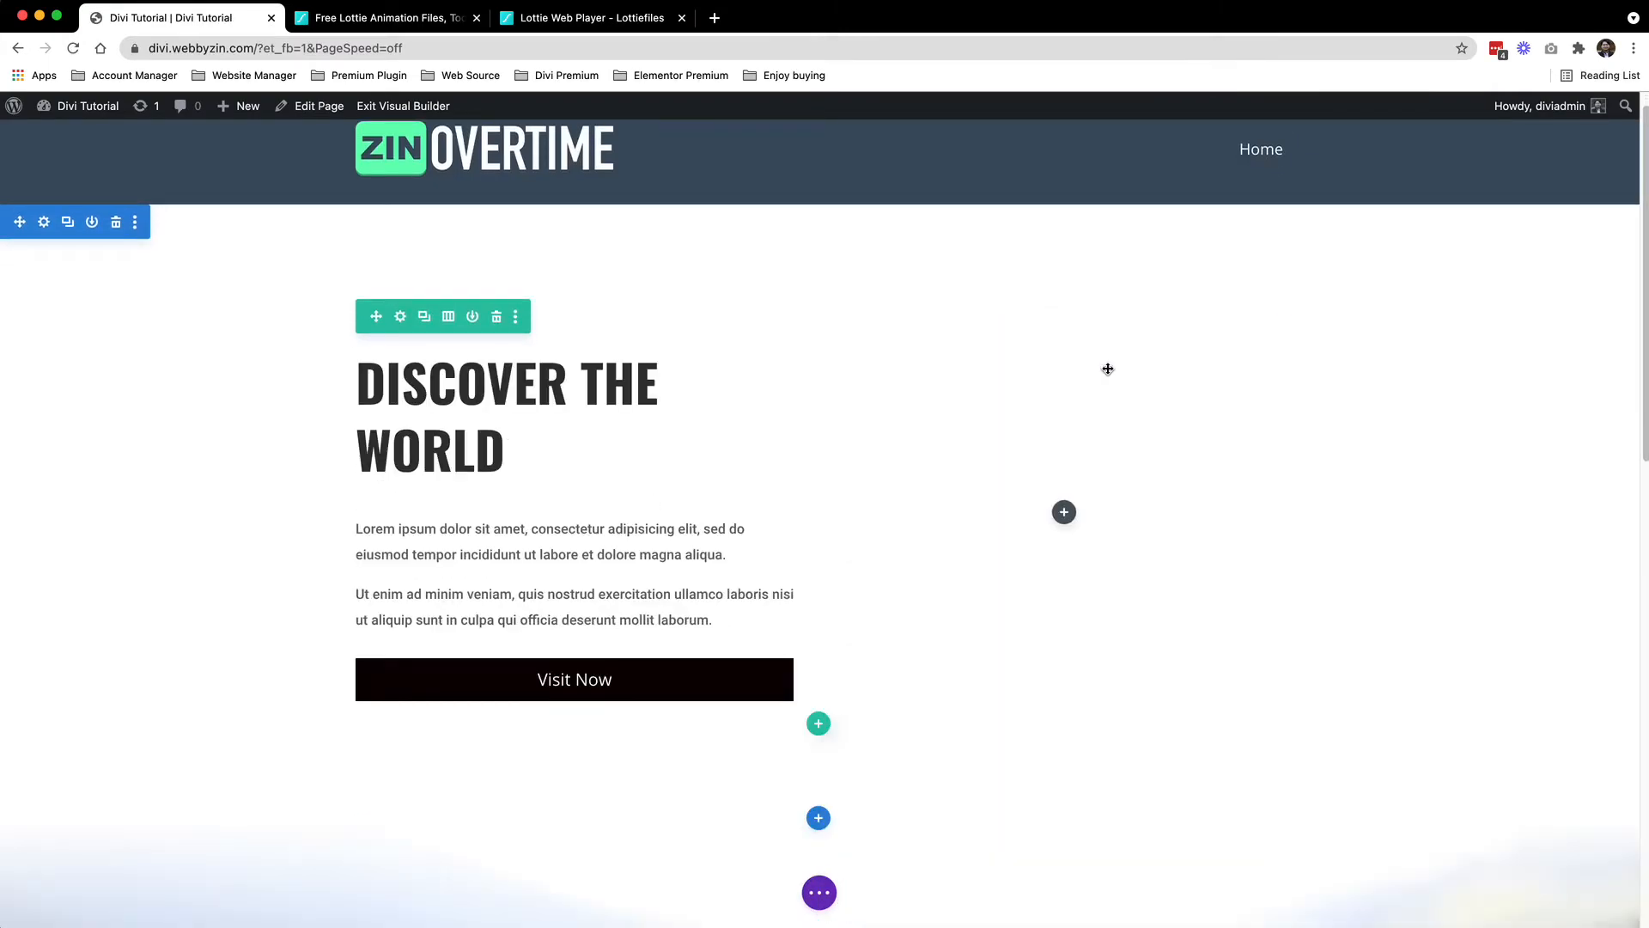
Insert a Code module in the empty hero column and fill it with the copied Lottie embed code
click(1065, 514)
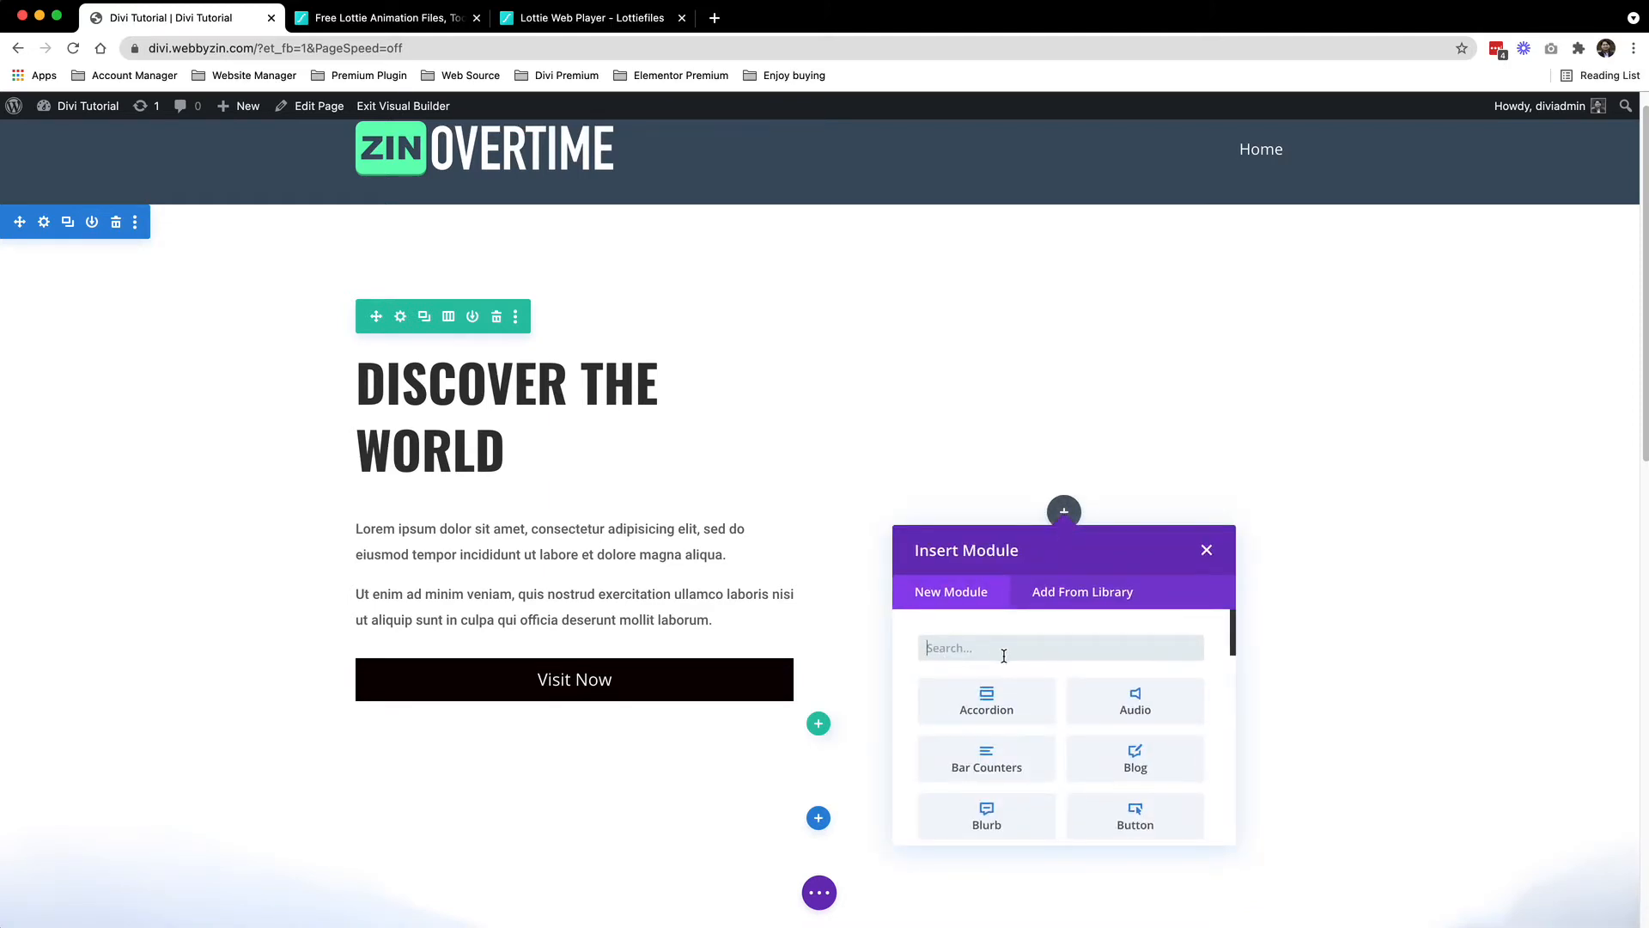
text(code)
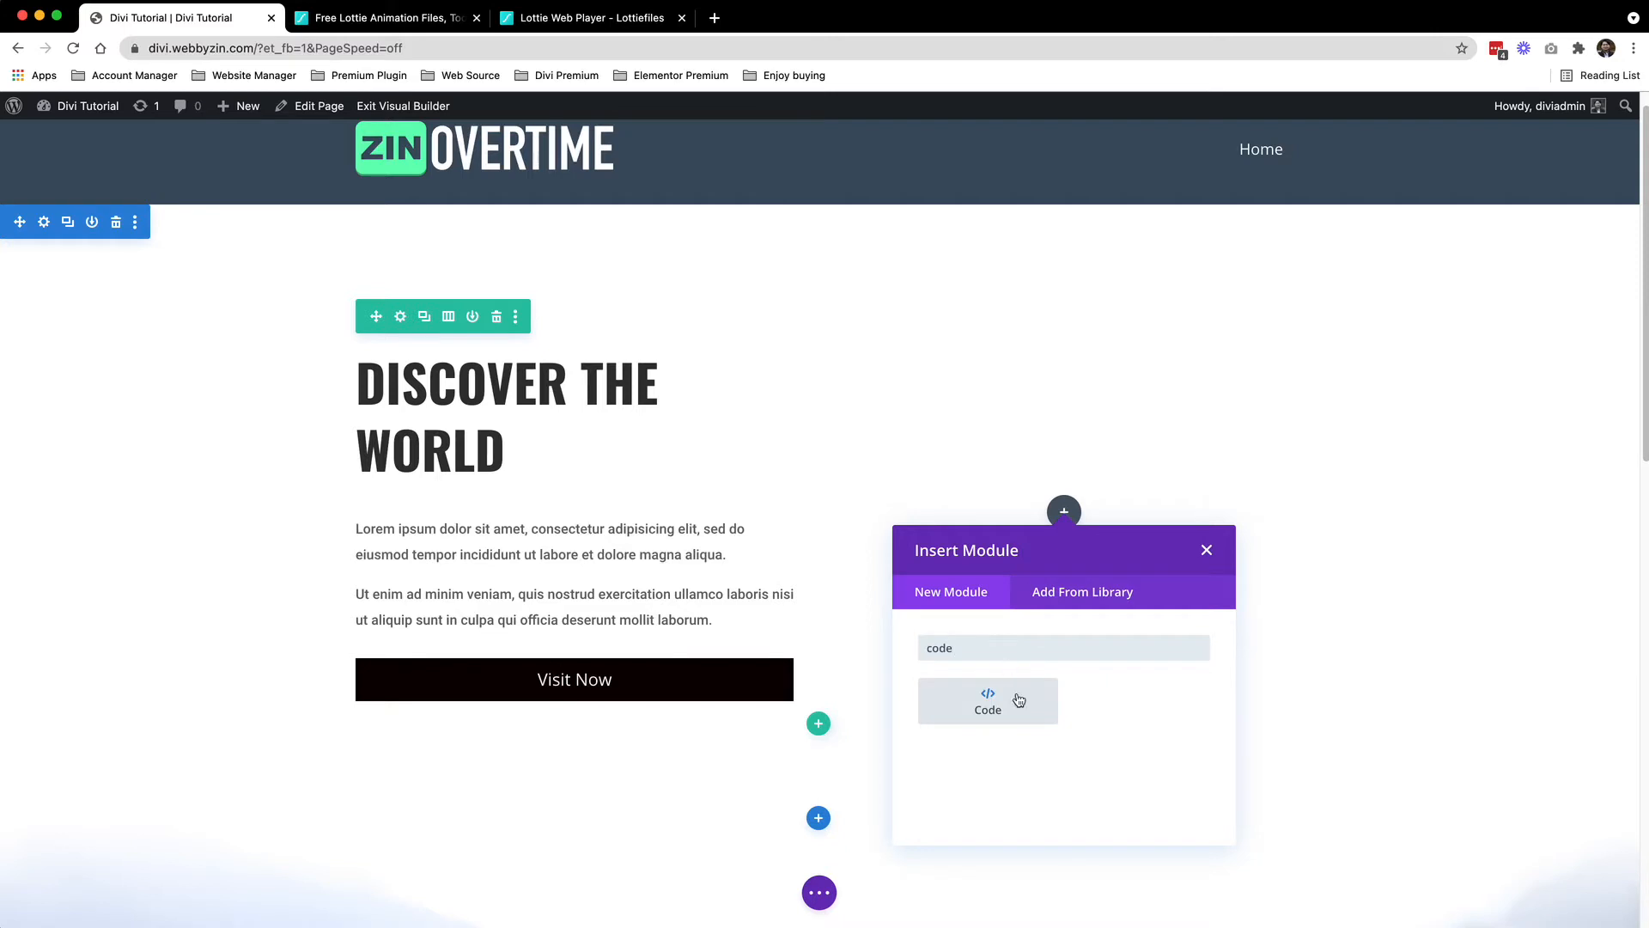
click(1036, 717)
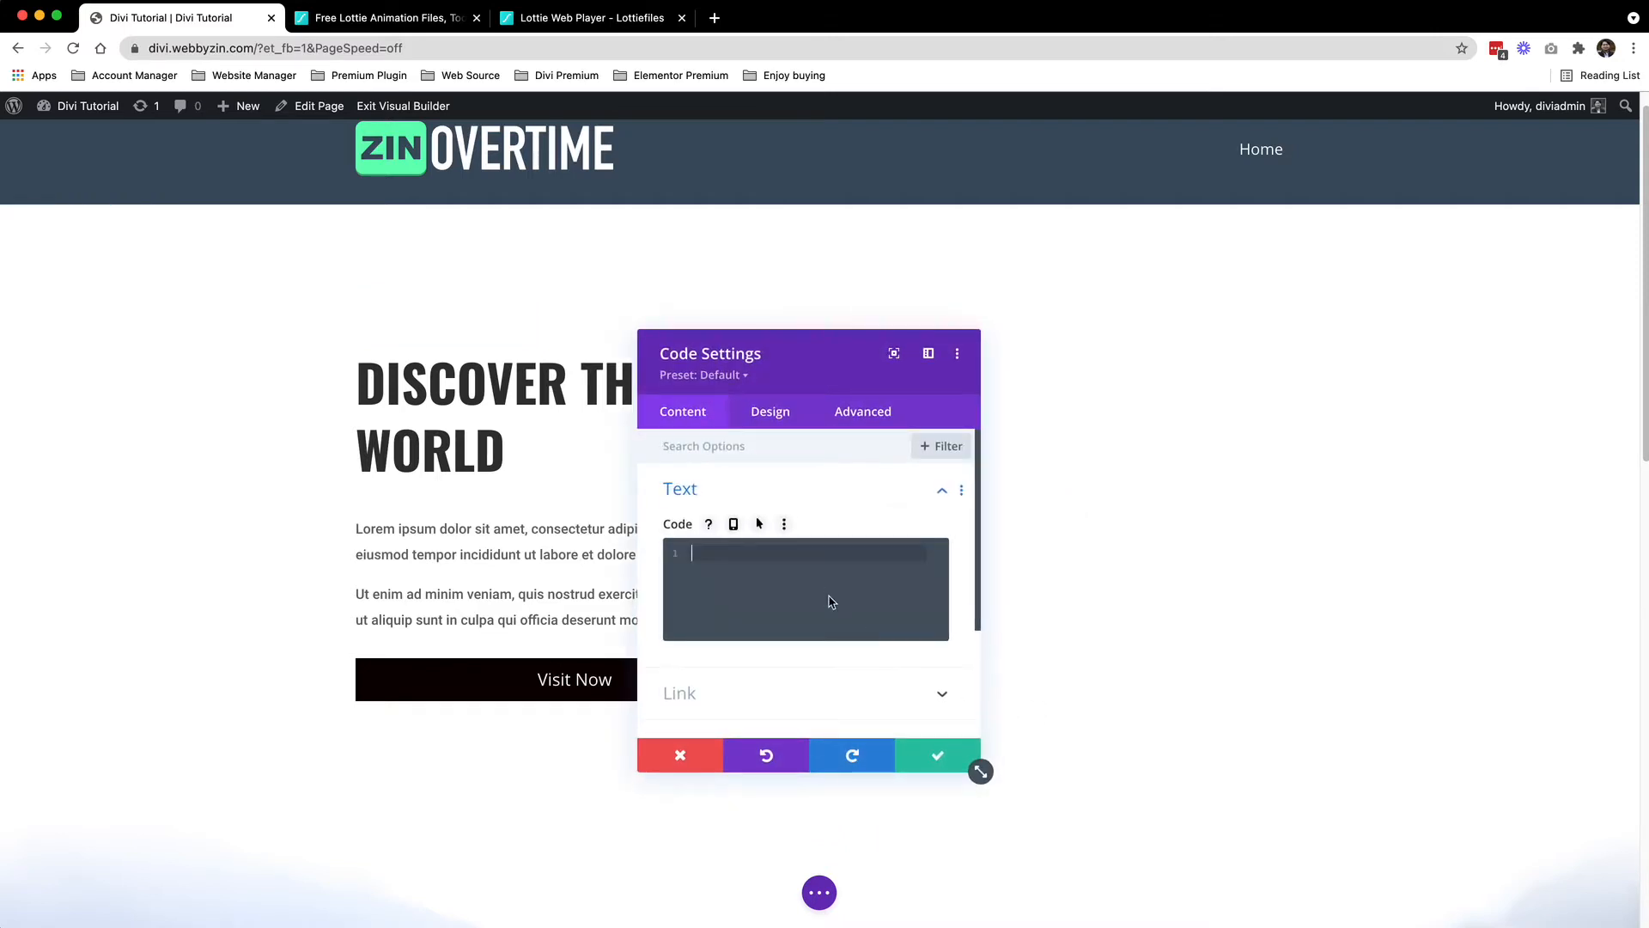
key(super+v)
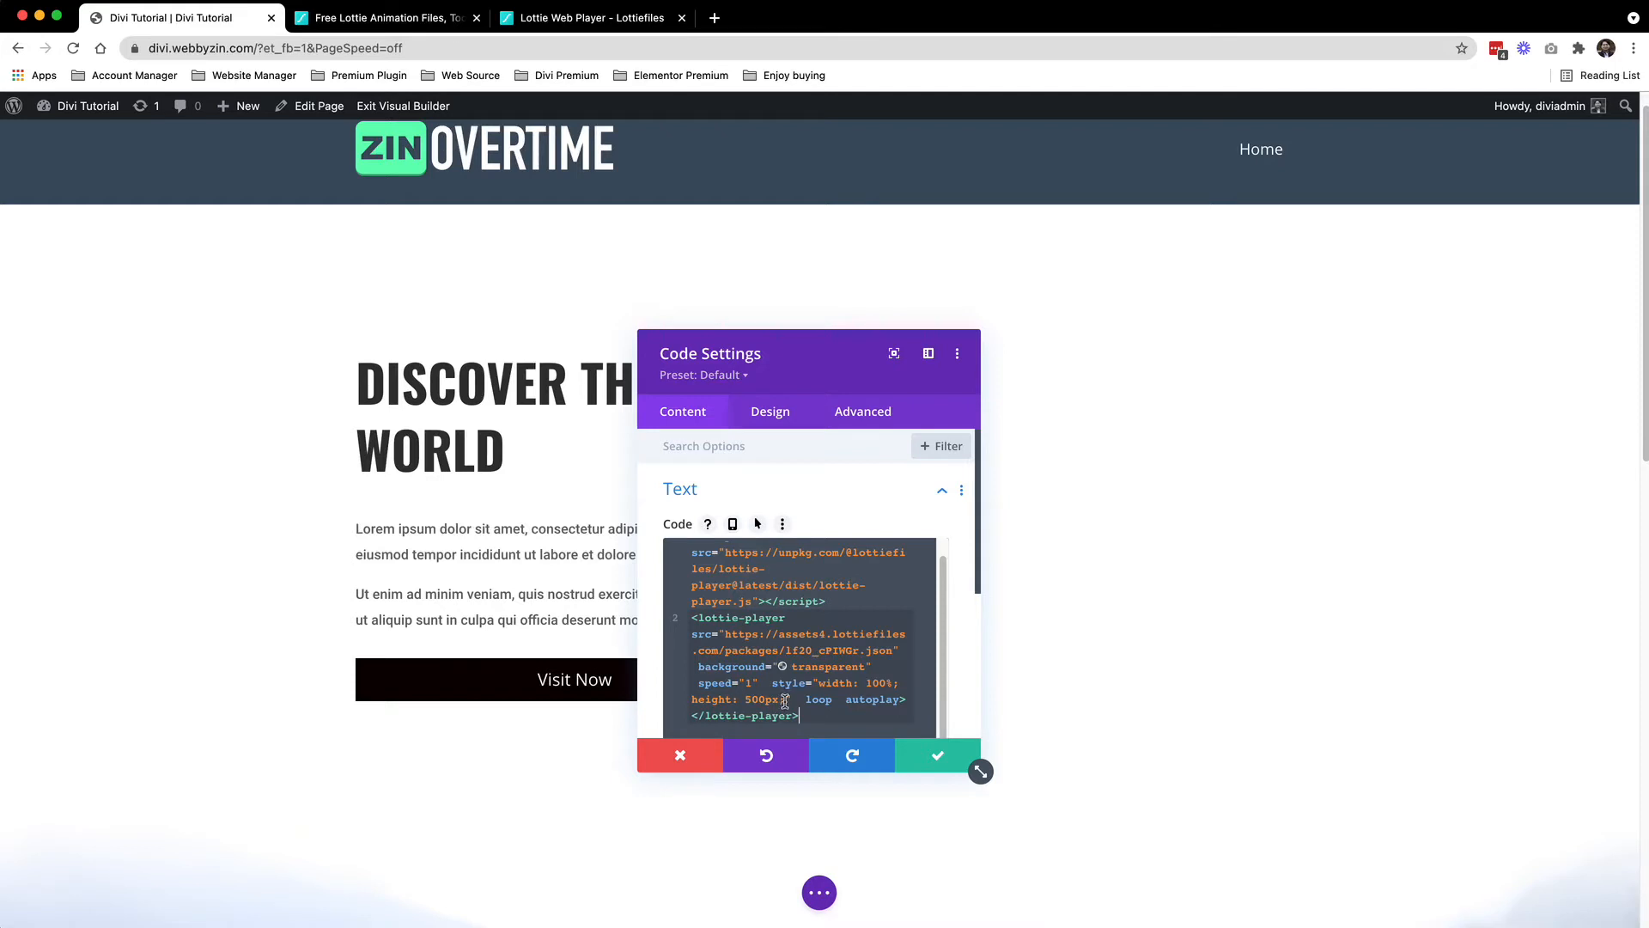
drag(784, 702, 745, 702)
click(929, 758)
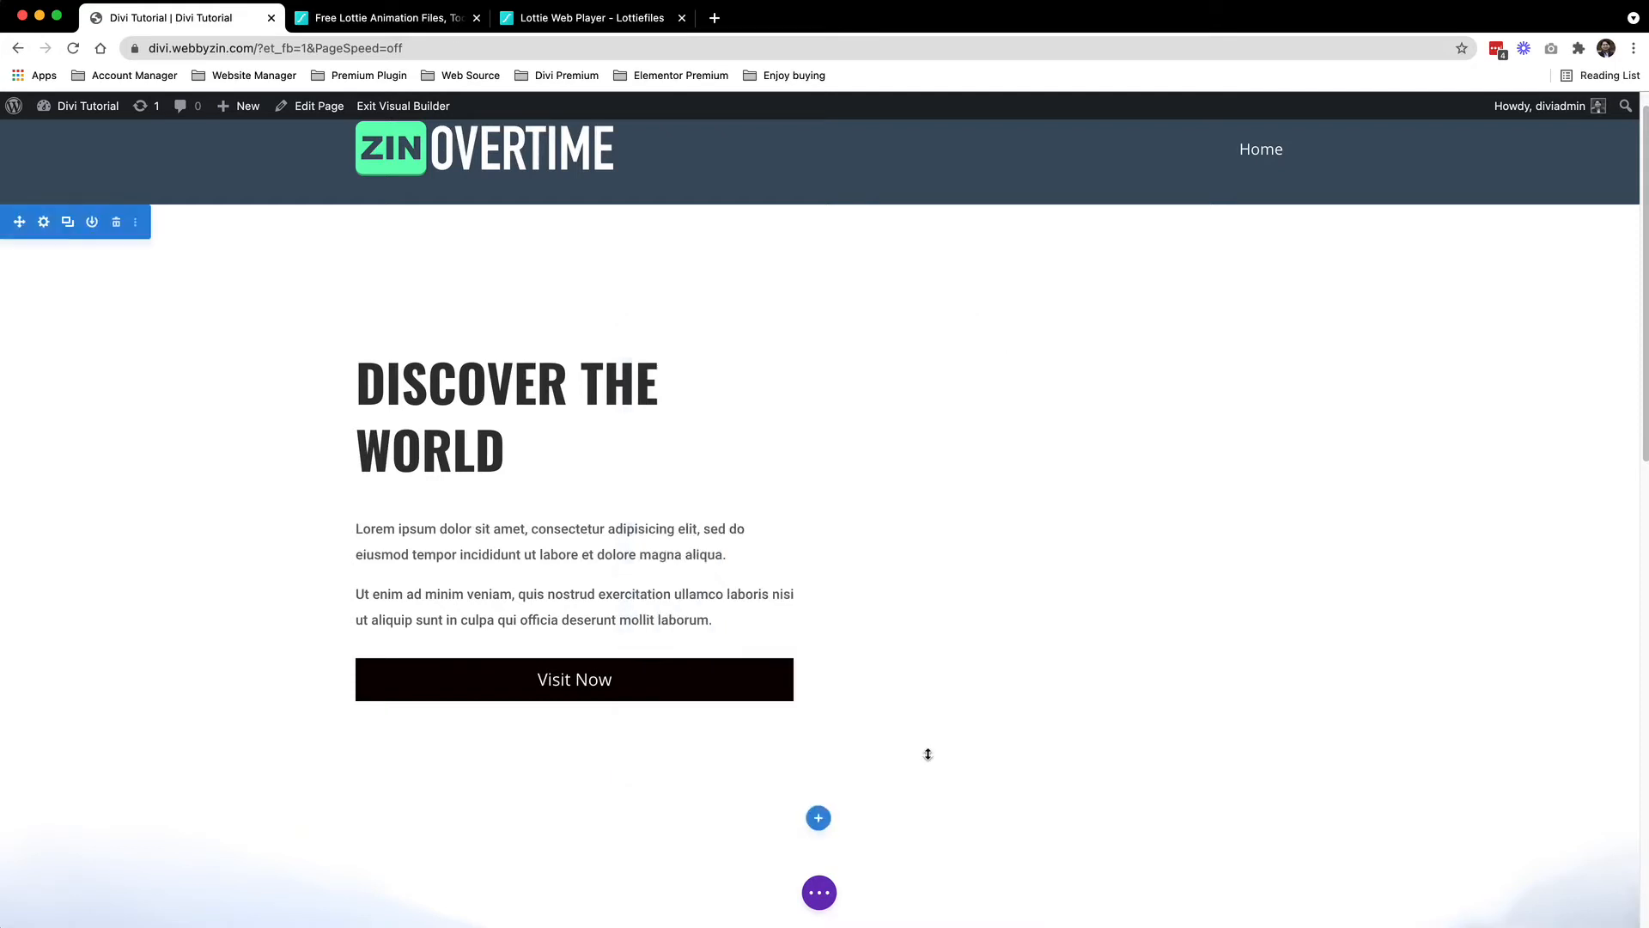
Save the page and exit the visual builder to check the hero animation on the live homepage
click(819, 893)
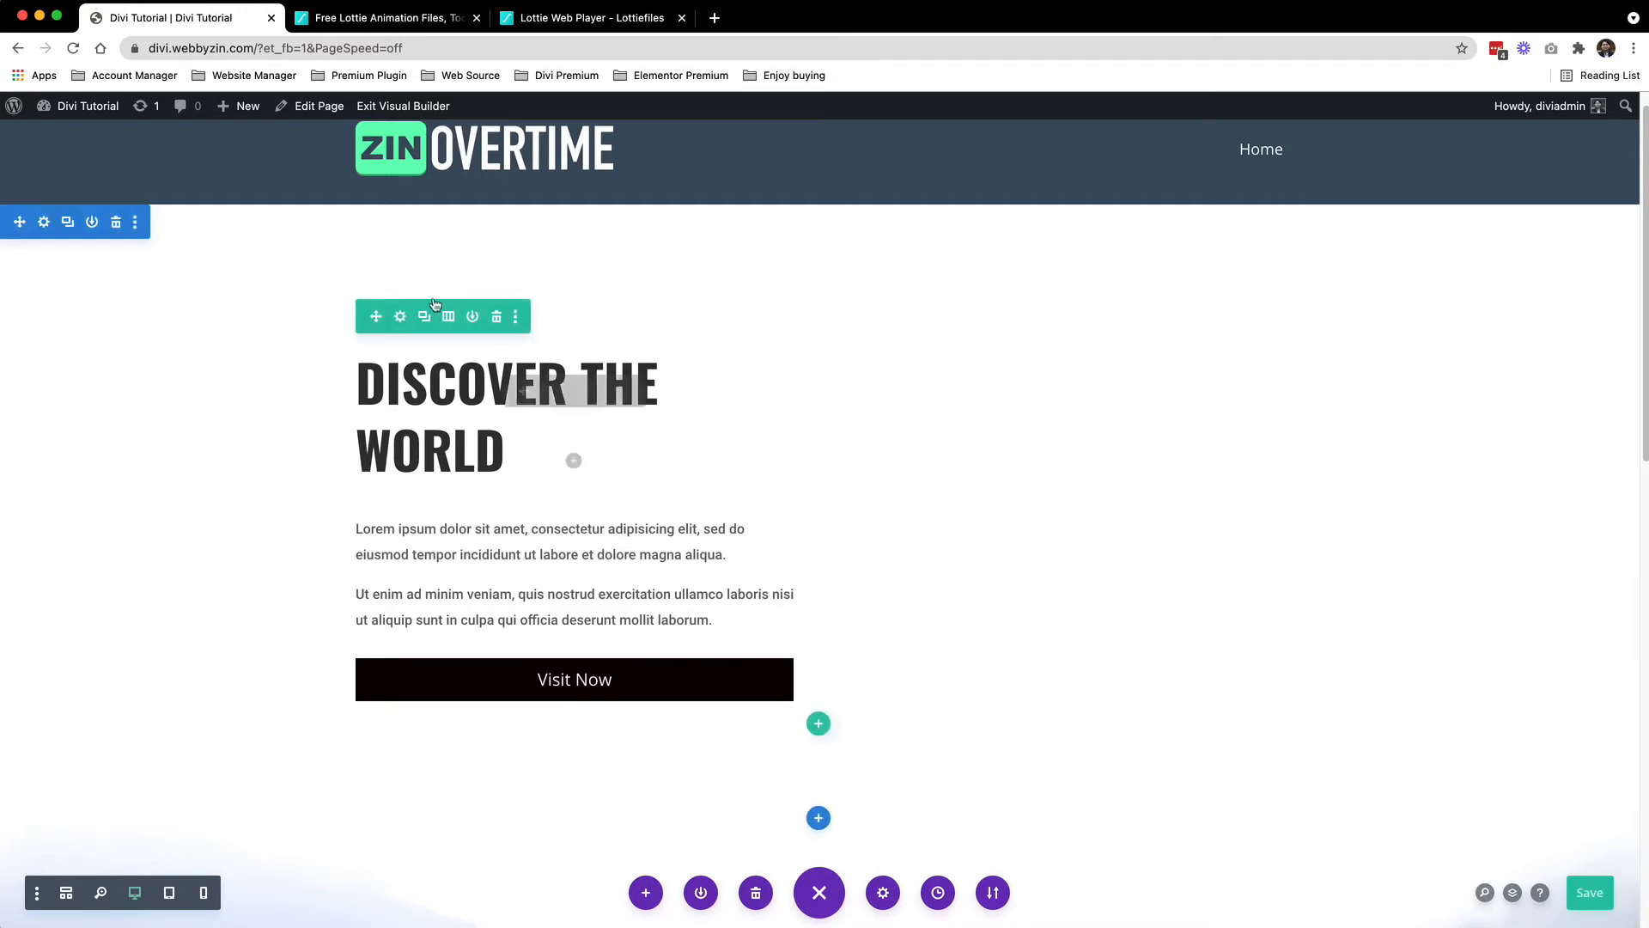
click(413, 110)
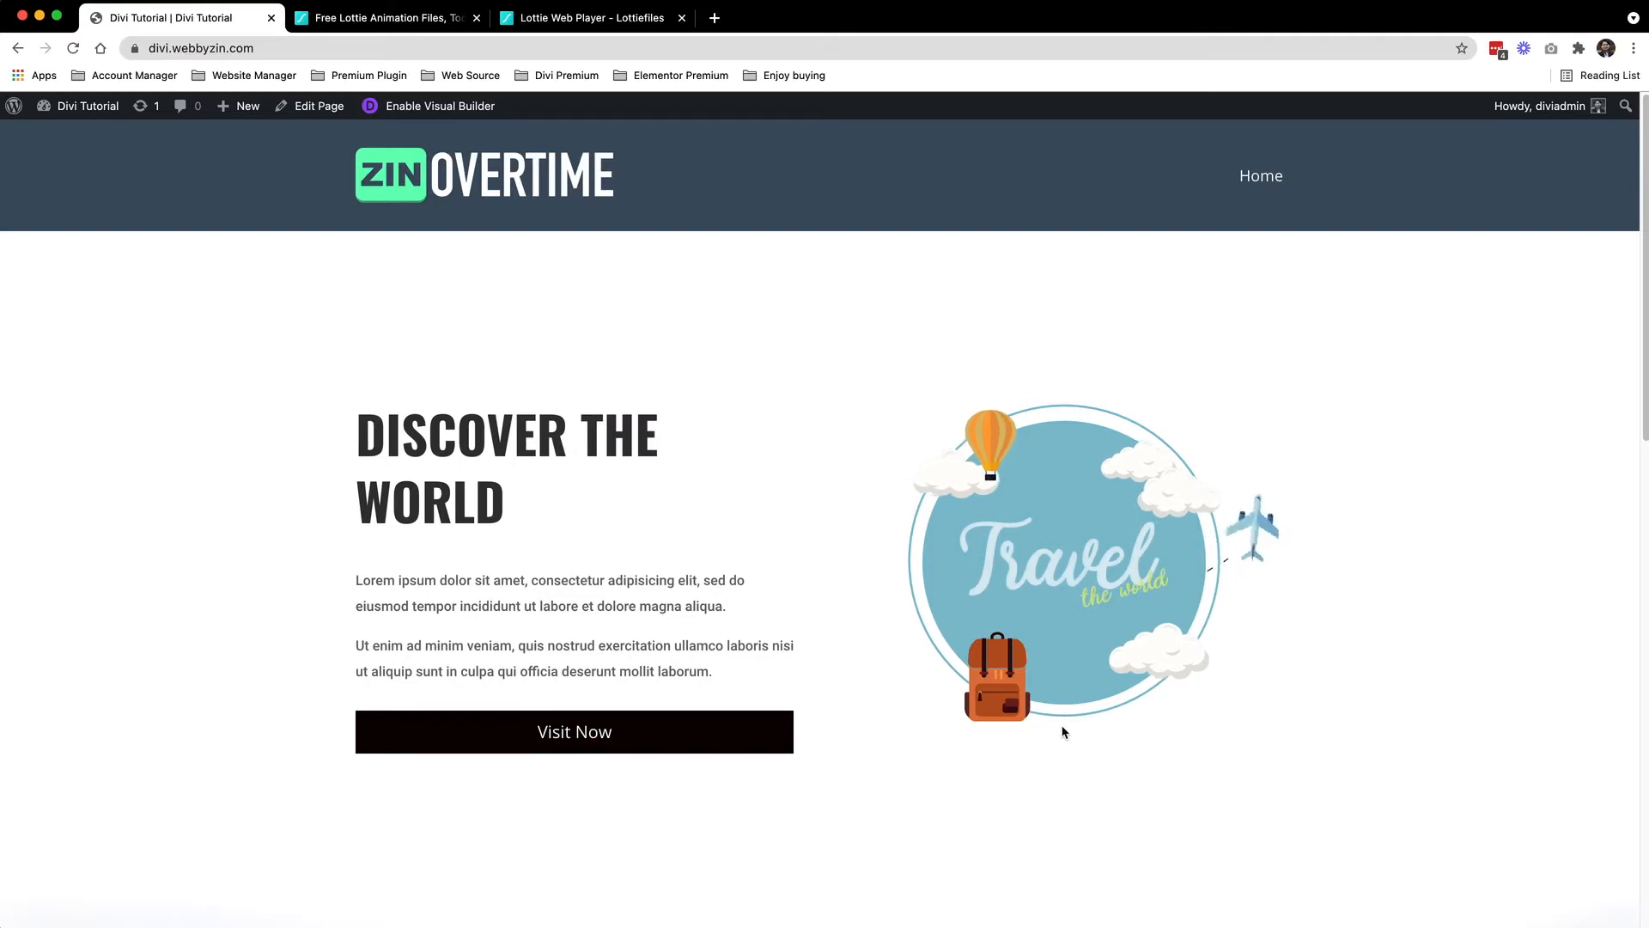
scroll(1304, 659, down, 1)
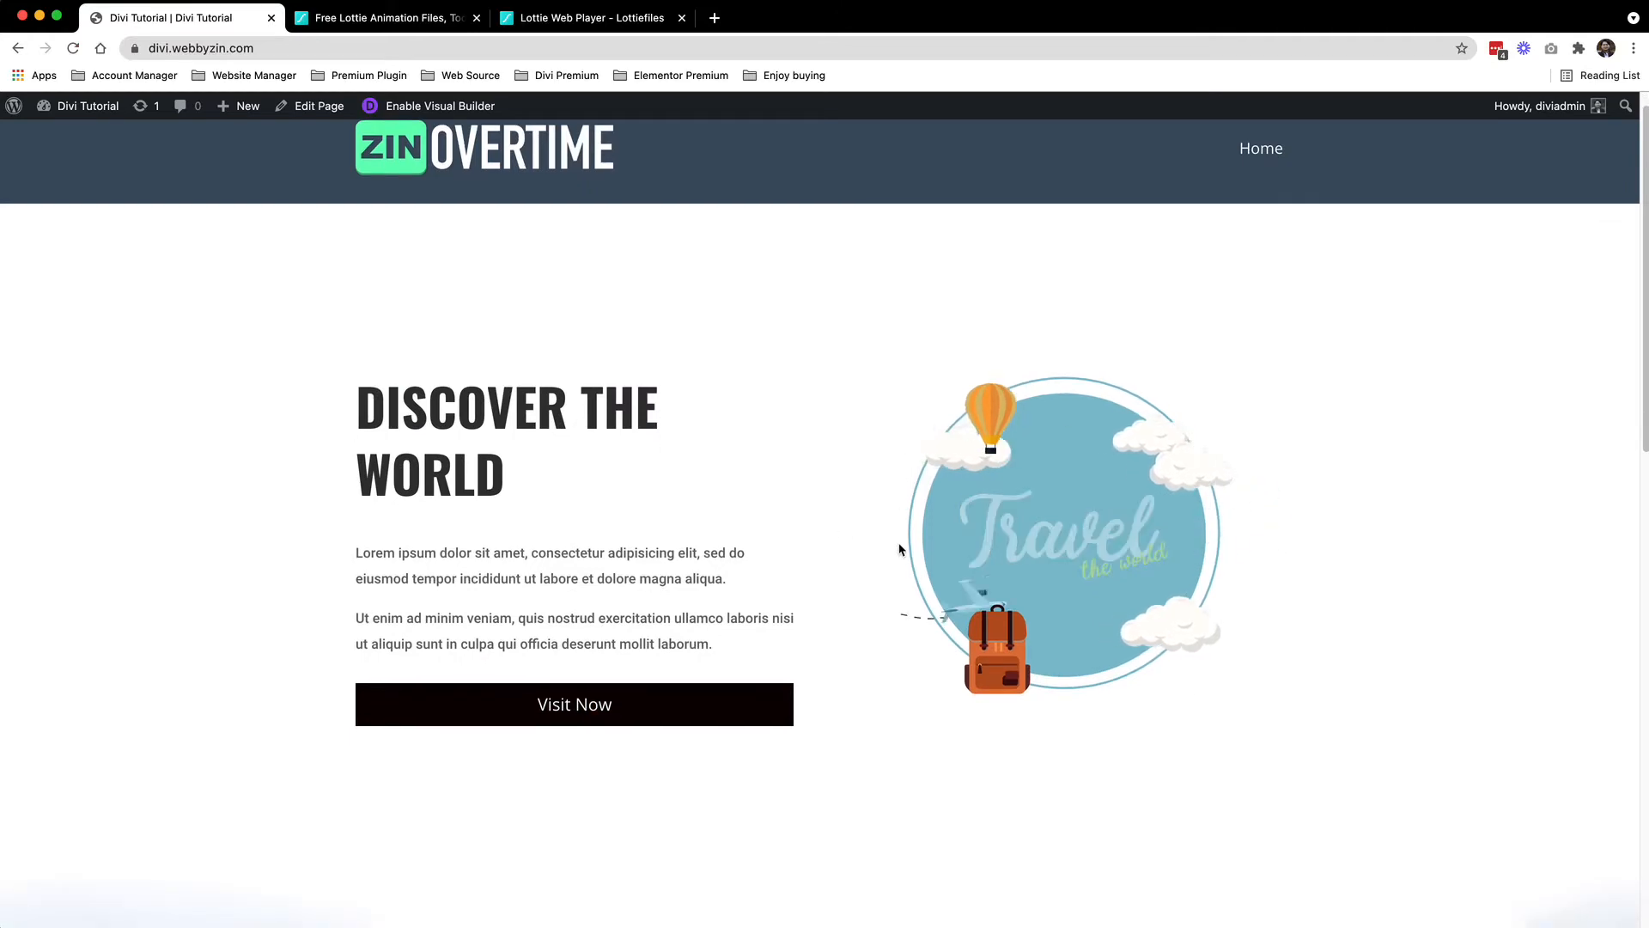
Close the Lottie Web Player page and open the Travel the world animation's layer colors in Lottie Editor
click(592, 17)
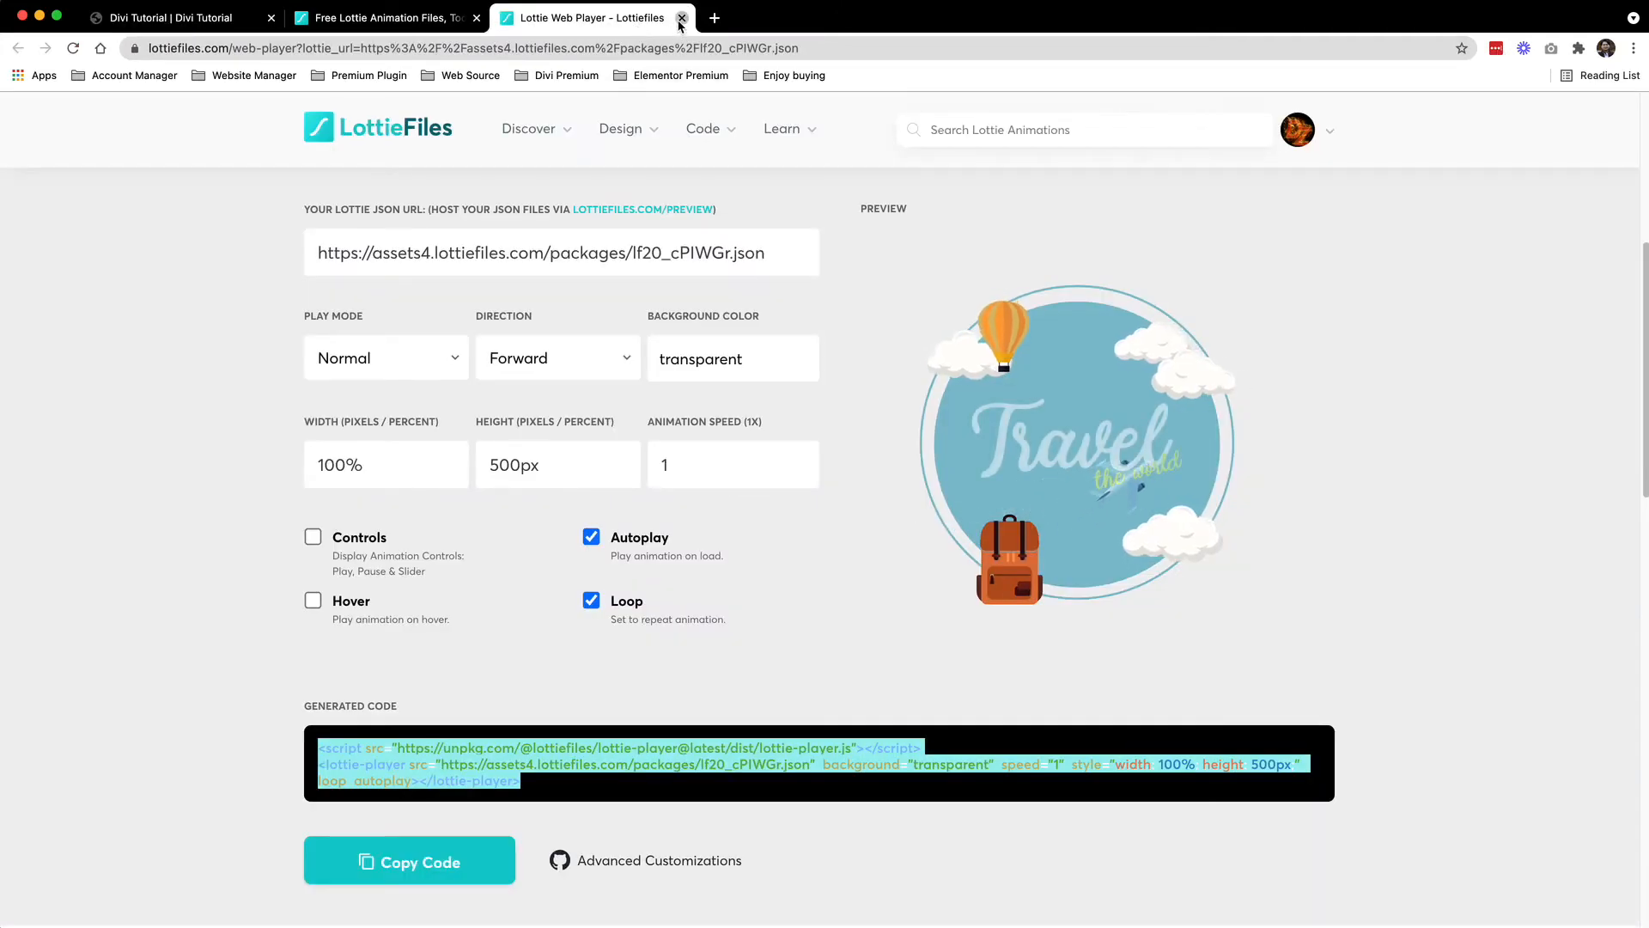
click(681, 17)
scroll(859, 492, up, 1)
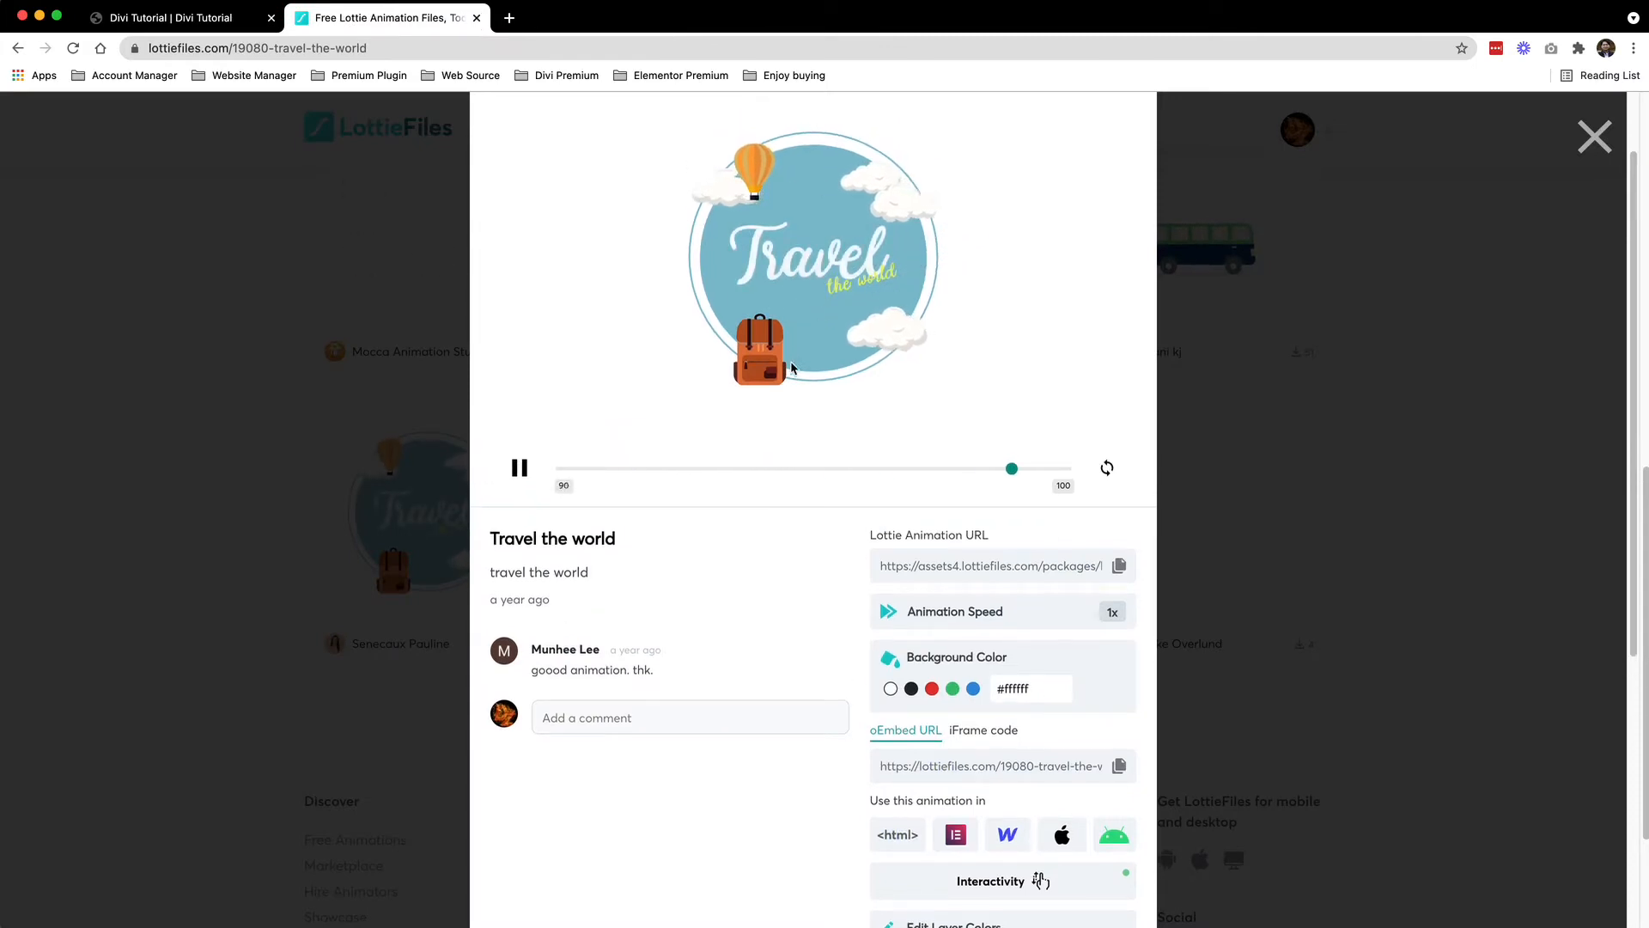
scroll(816, 258, up, 2)
scroll(835, 349, down, 3)
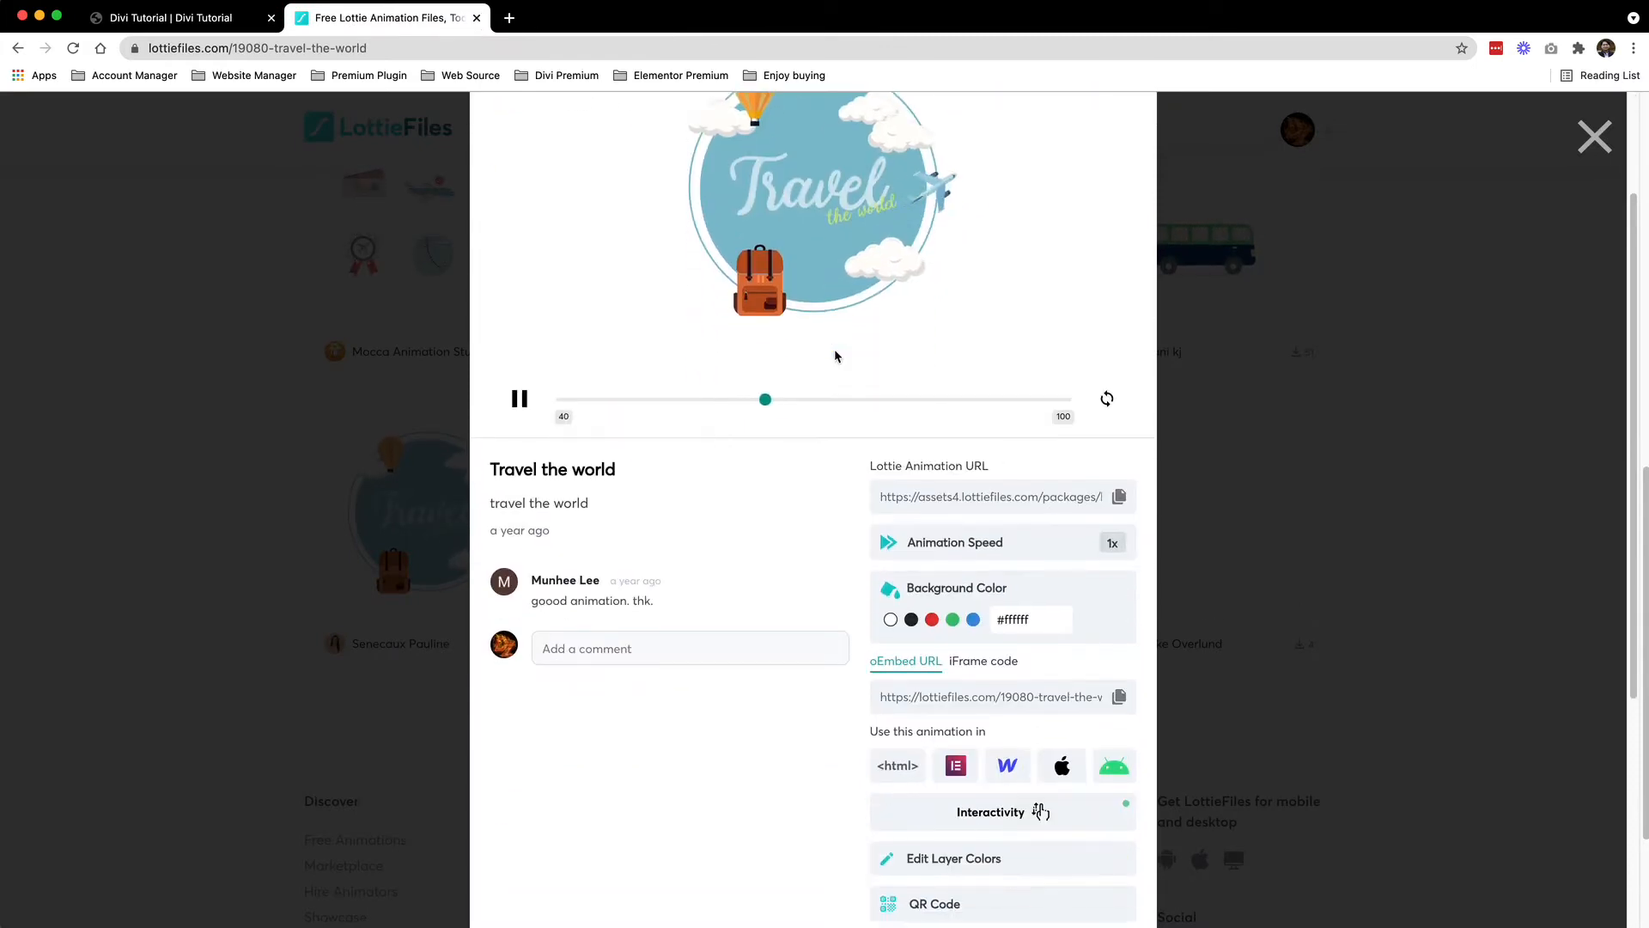
scroll(859, 387, down, 3)
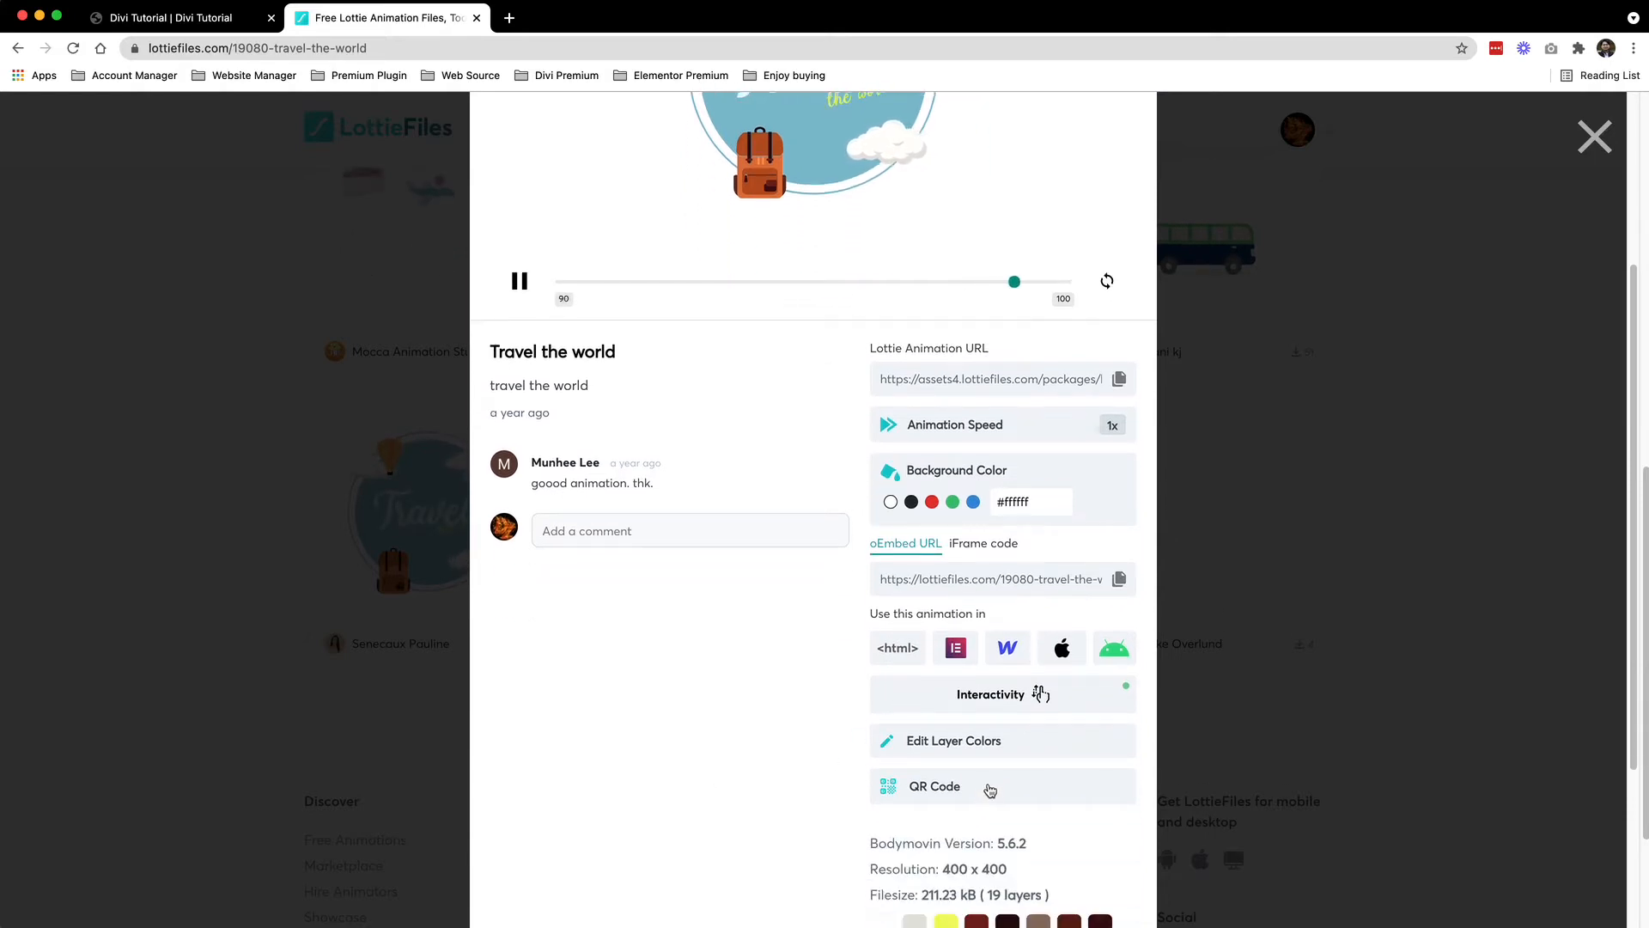
click(956, 748)
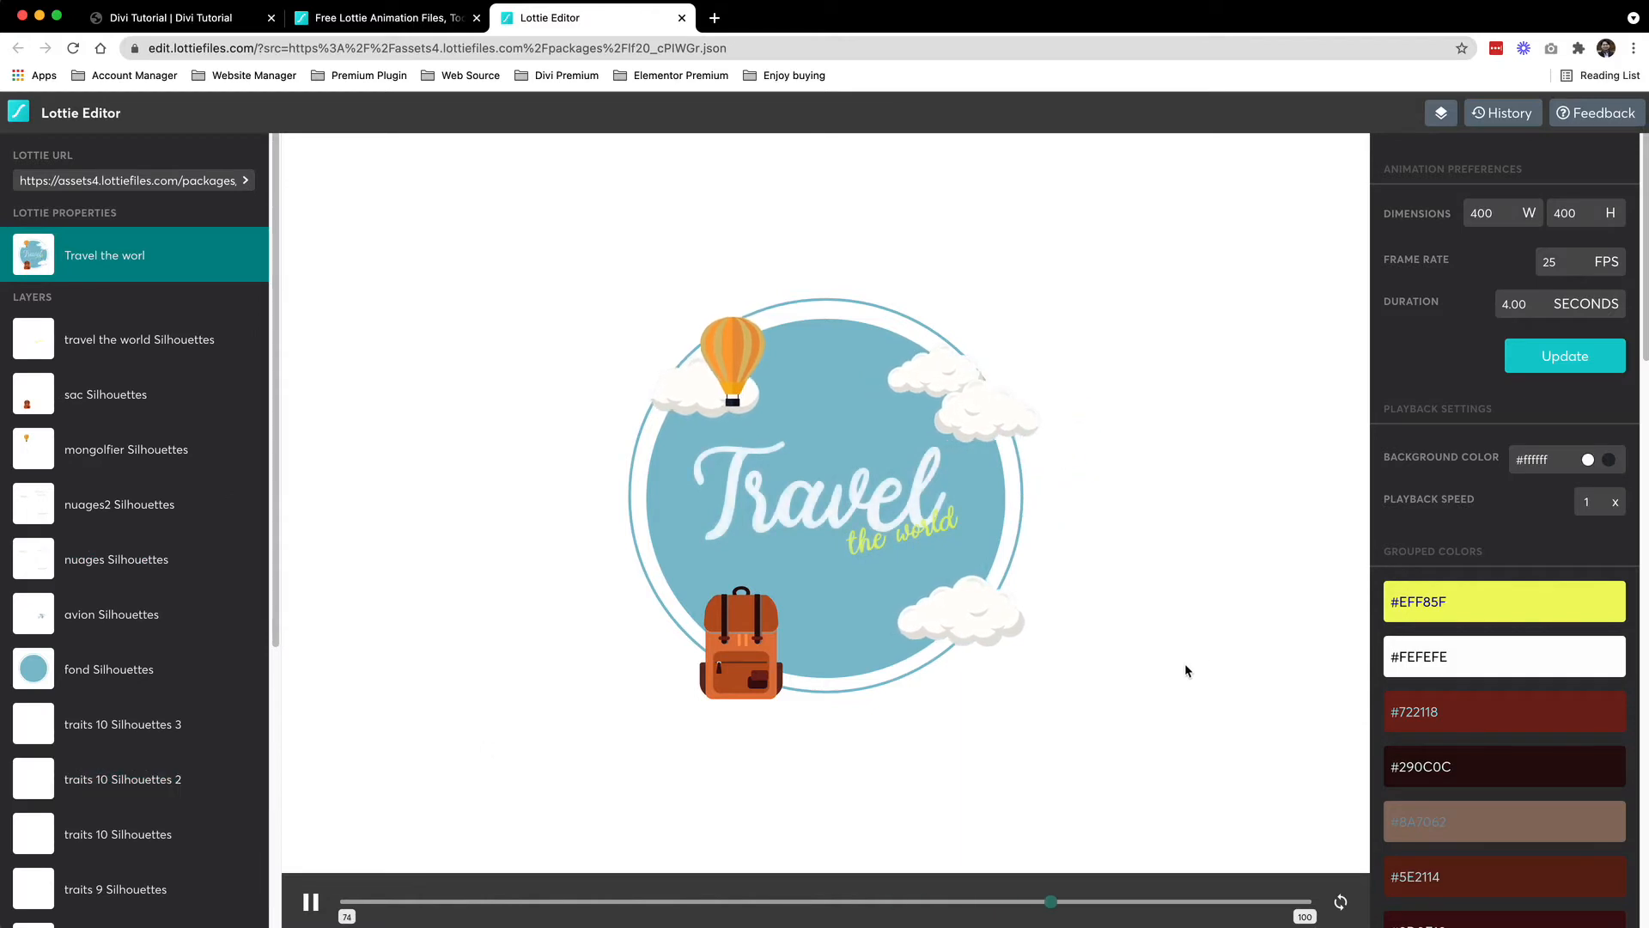
Examine the animation's grouped colors and the export options that follow them
scroll(1461, 615, down, 3)
scroll(1513, 617, down, 6)
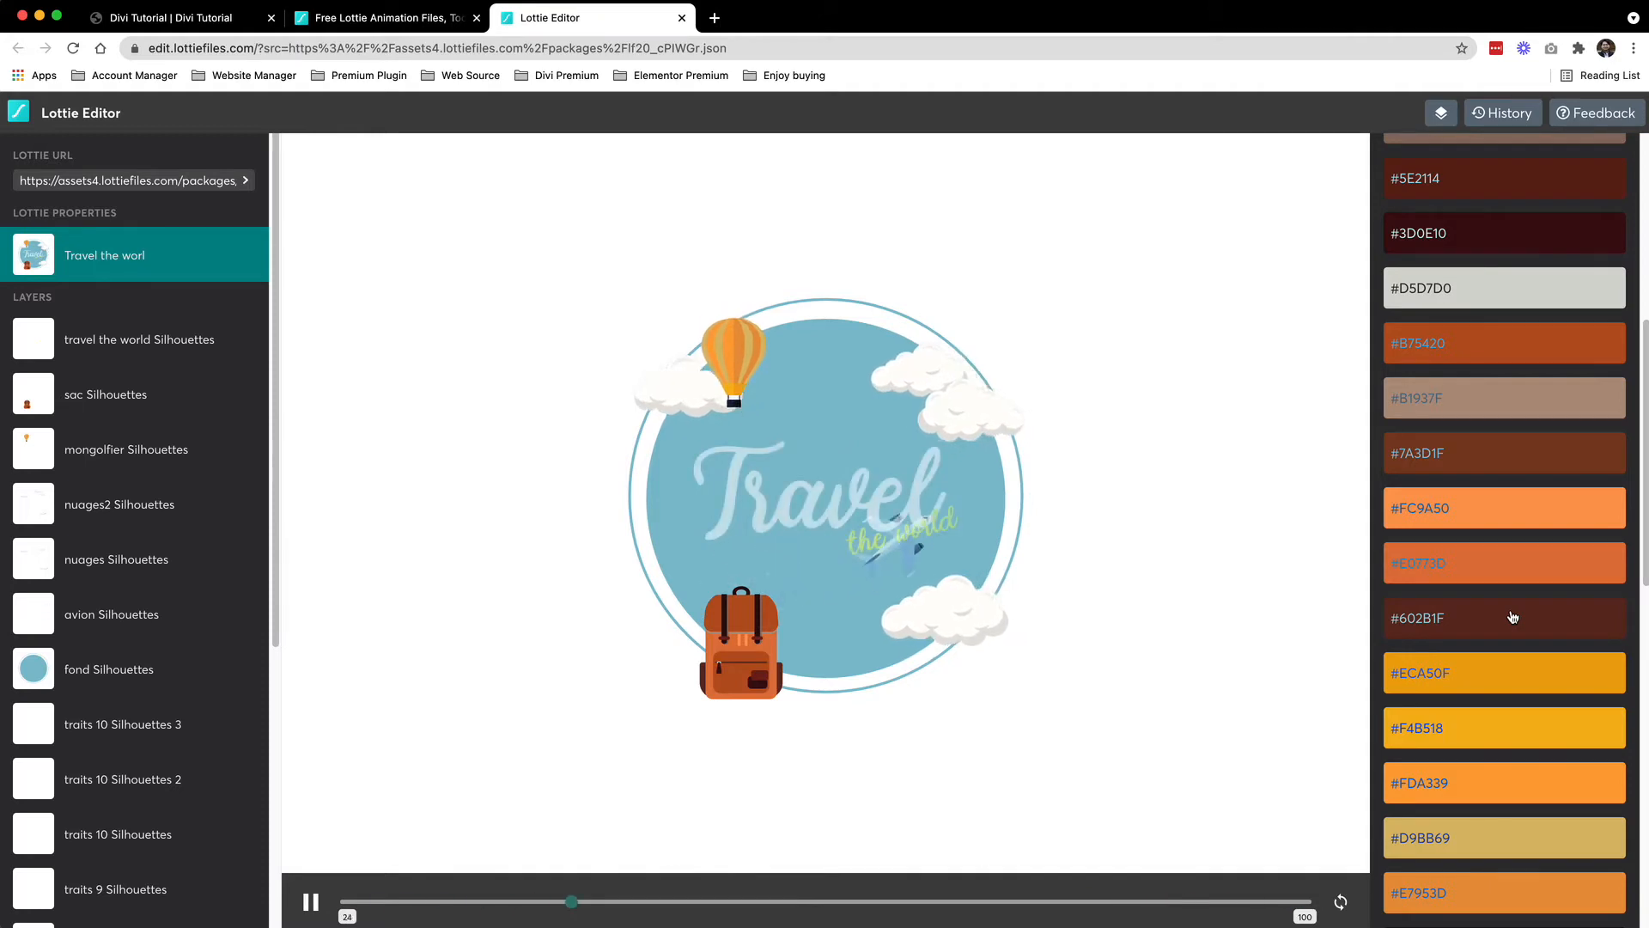
scroll(1538, 580, up, 7)
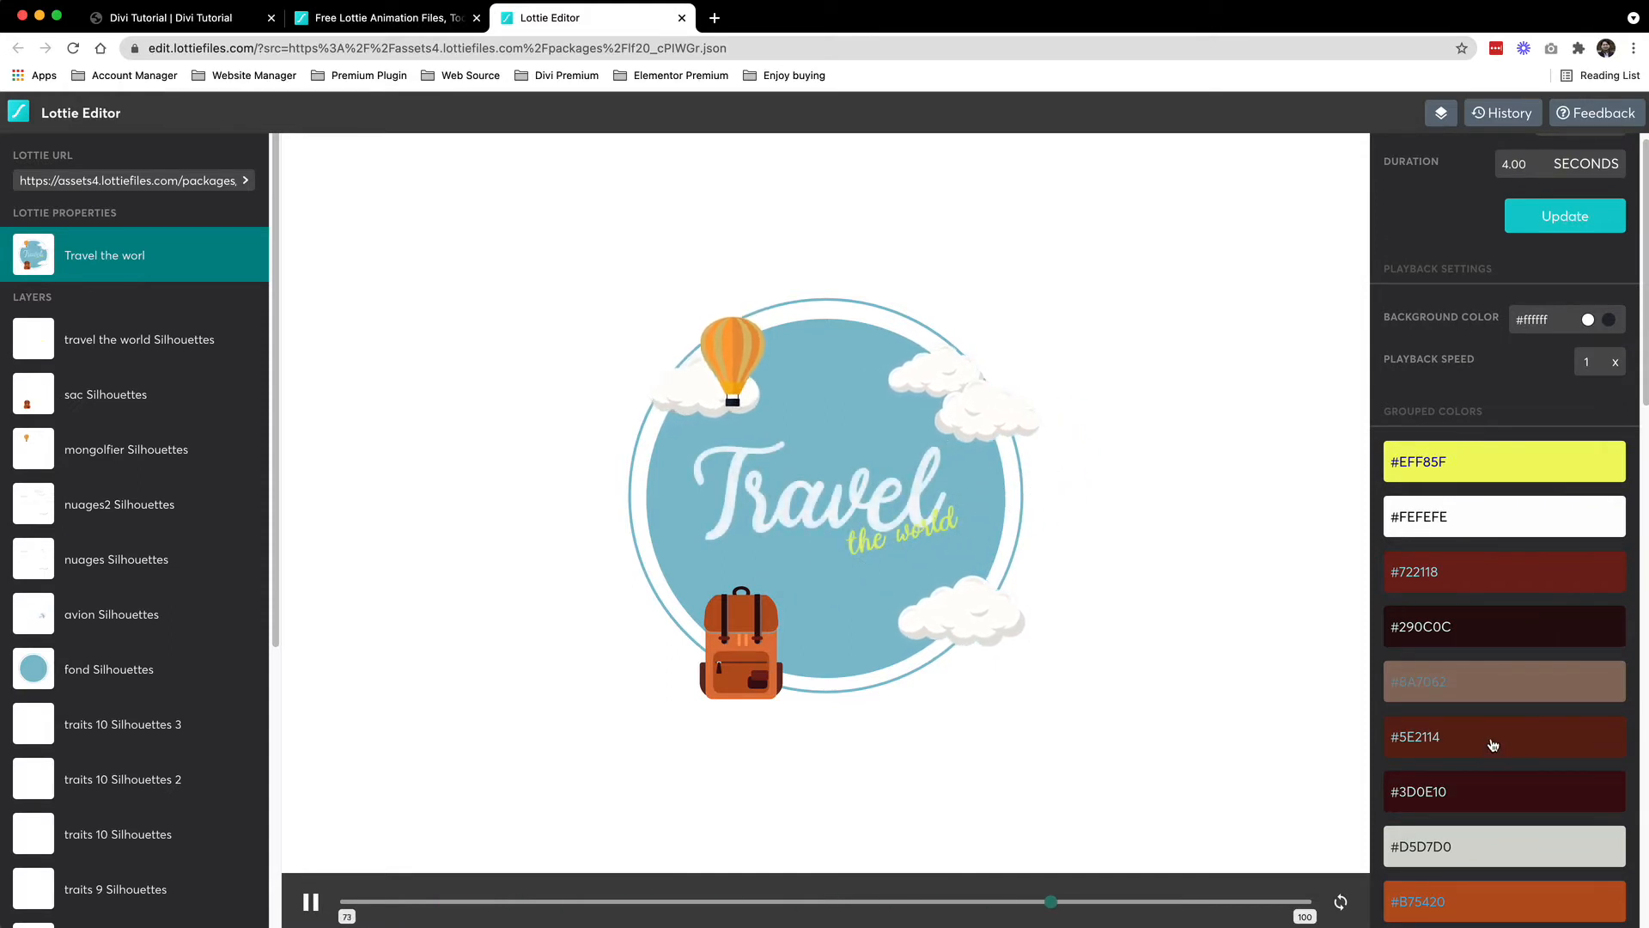
scroll(1491, 730, down, 4)
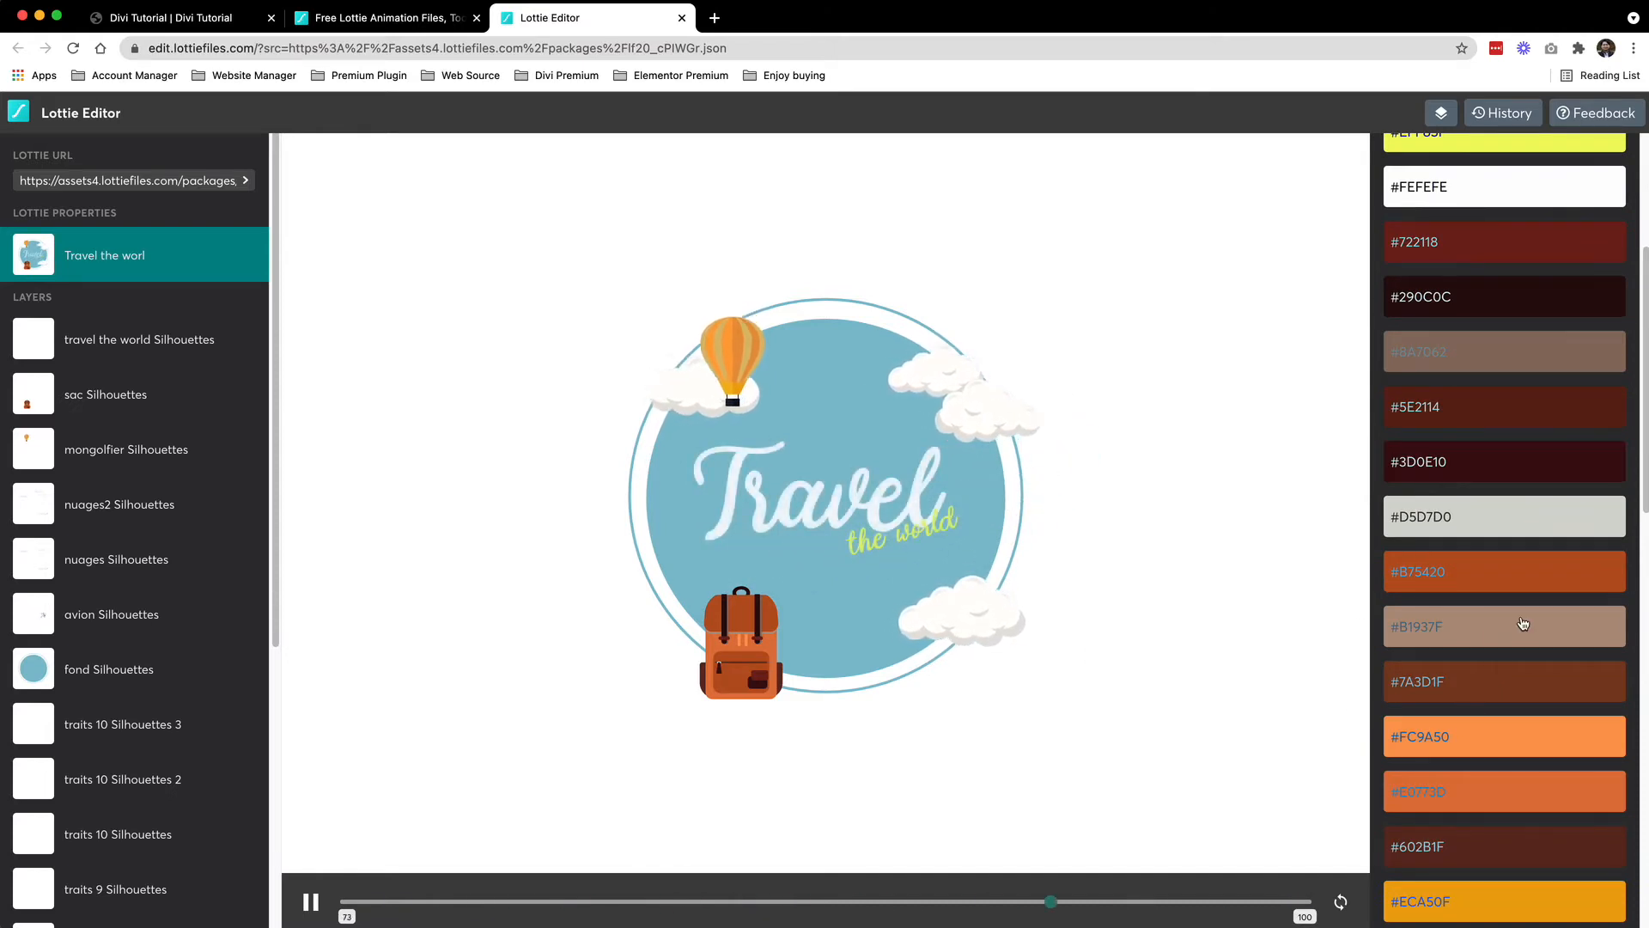
scroll(1523, 623, down, 1)
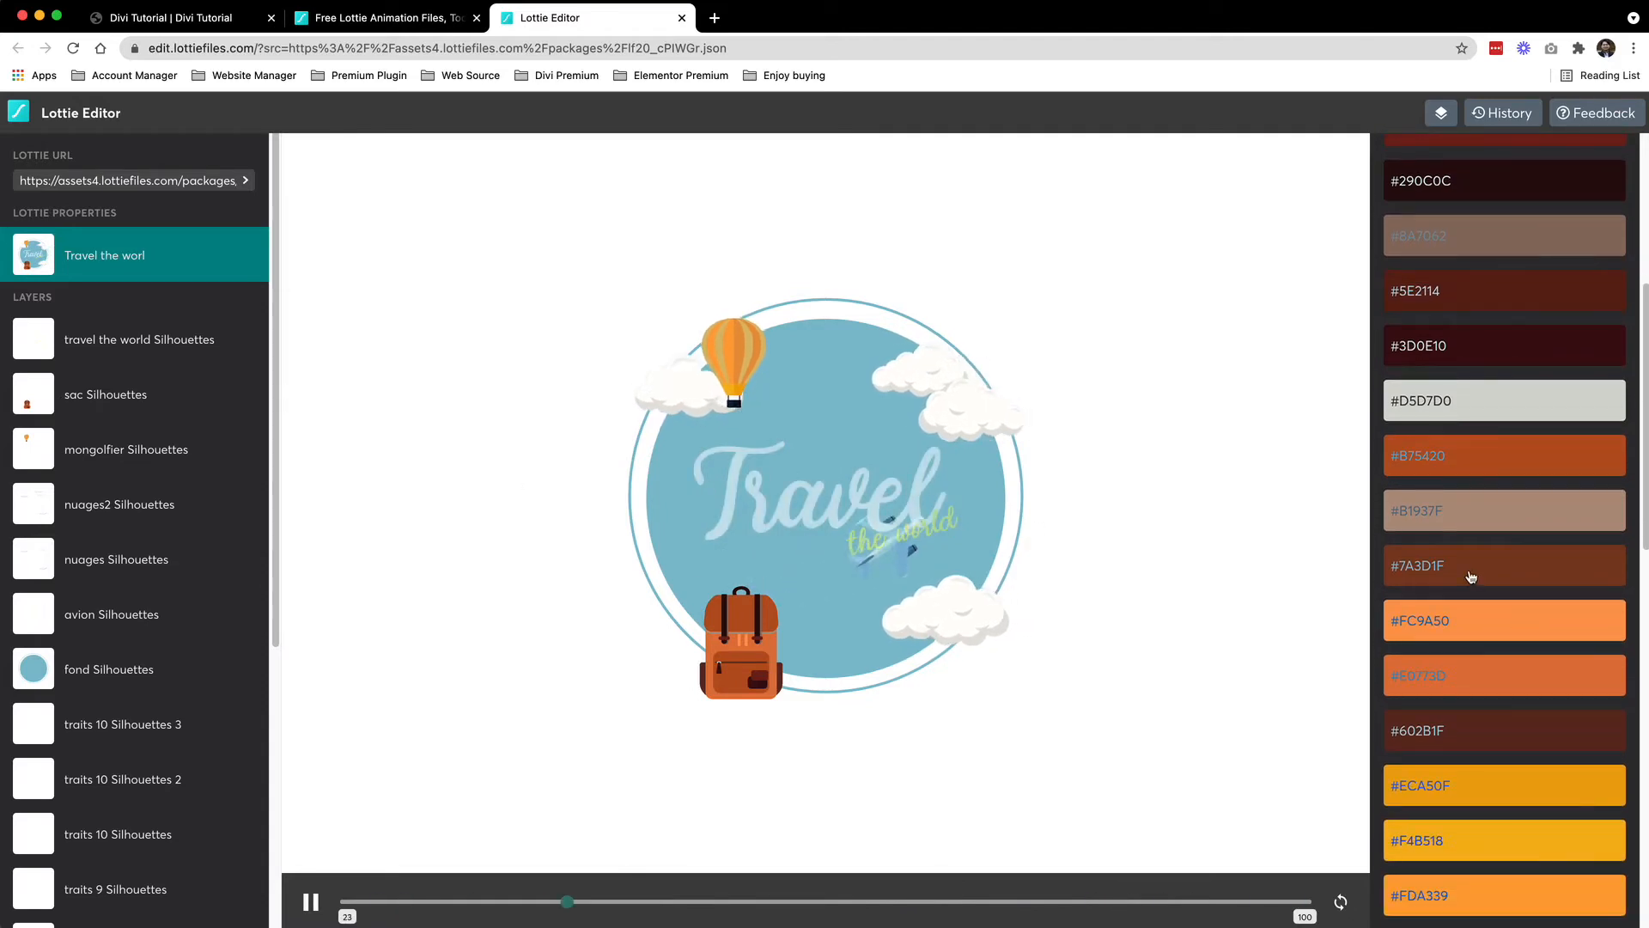
scroll(1469, 574, down, 3)
scroll(1469, 575, down, 2)
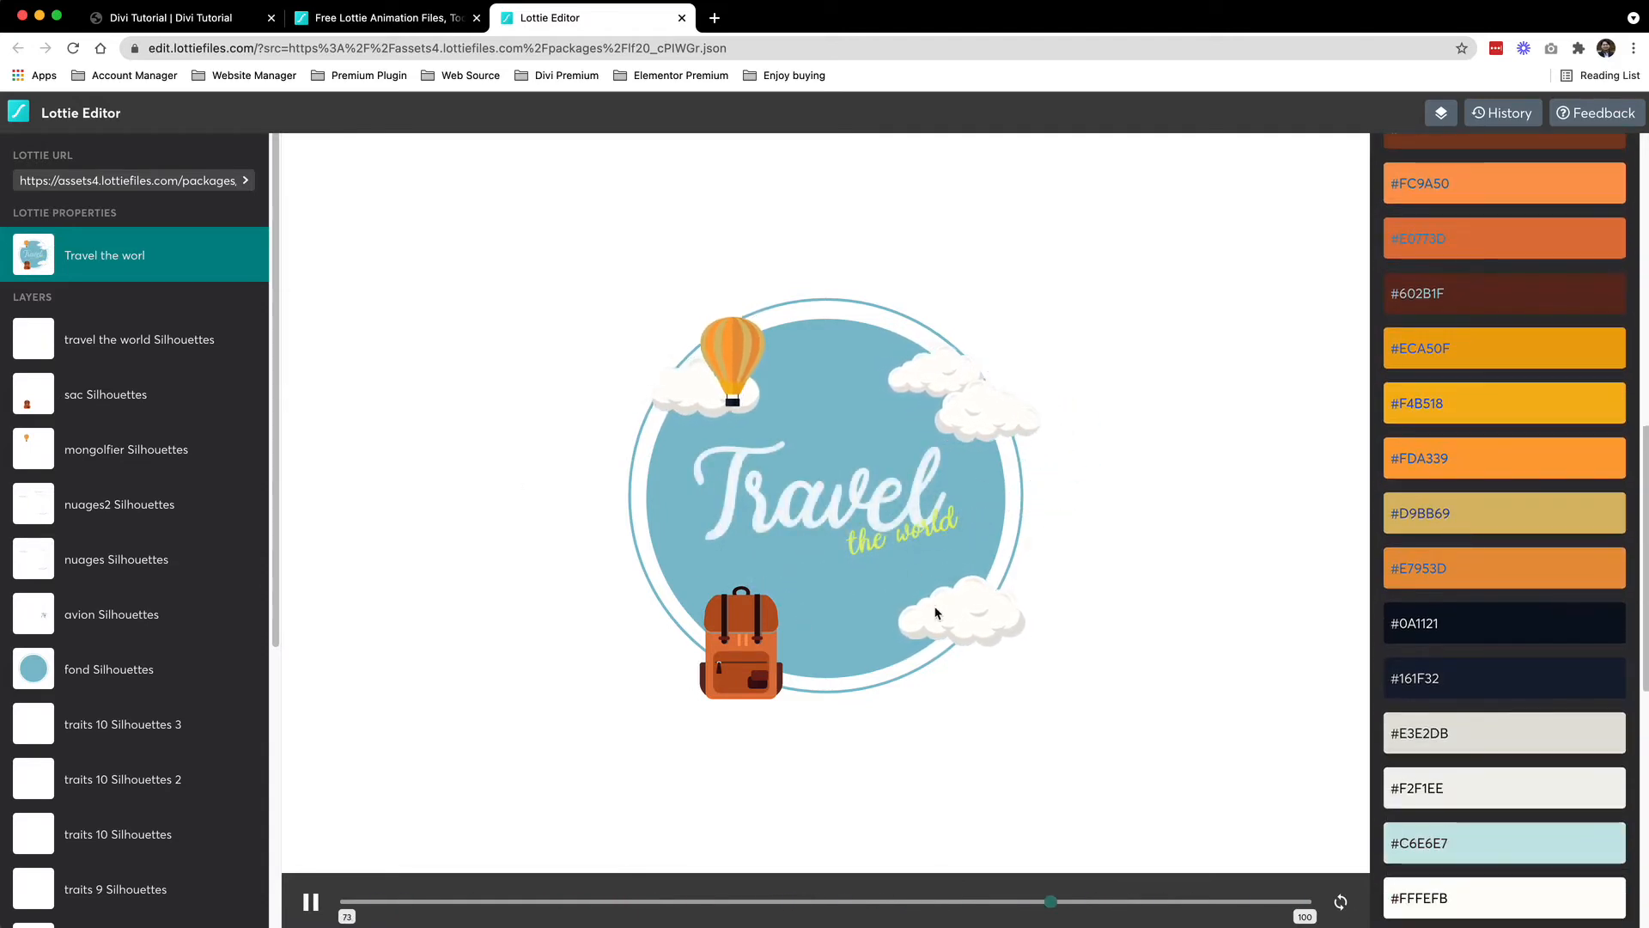
scroll(1516, 550, down, 4)
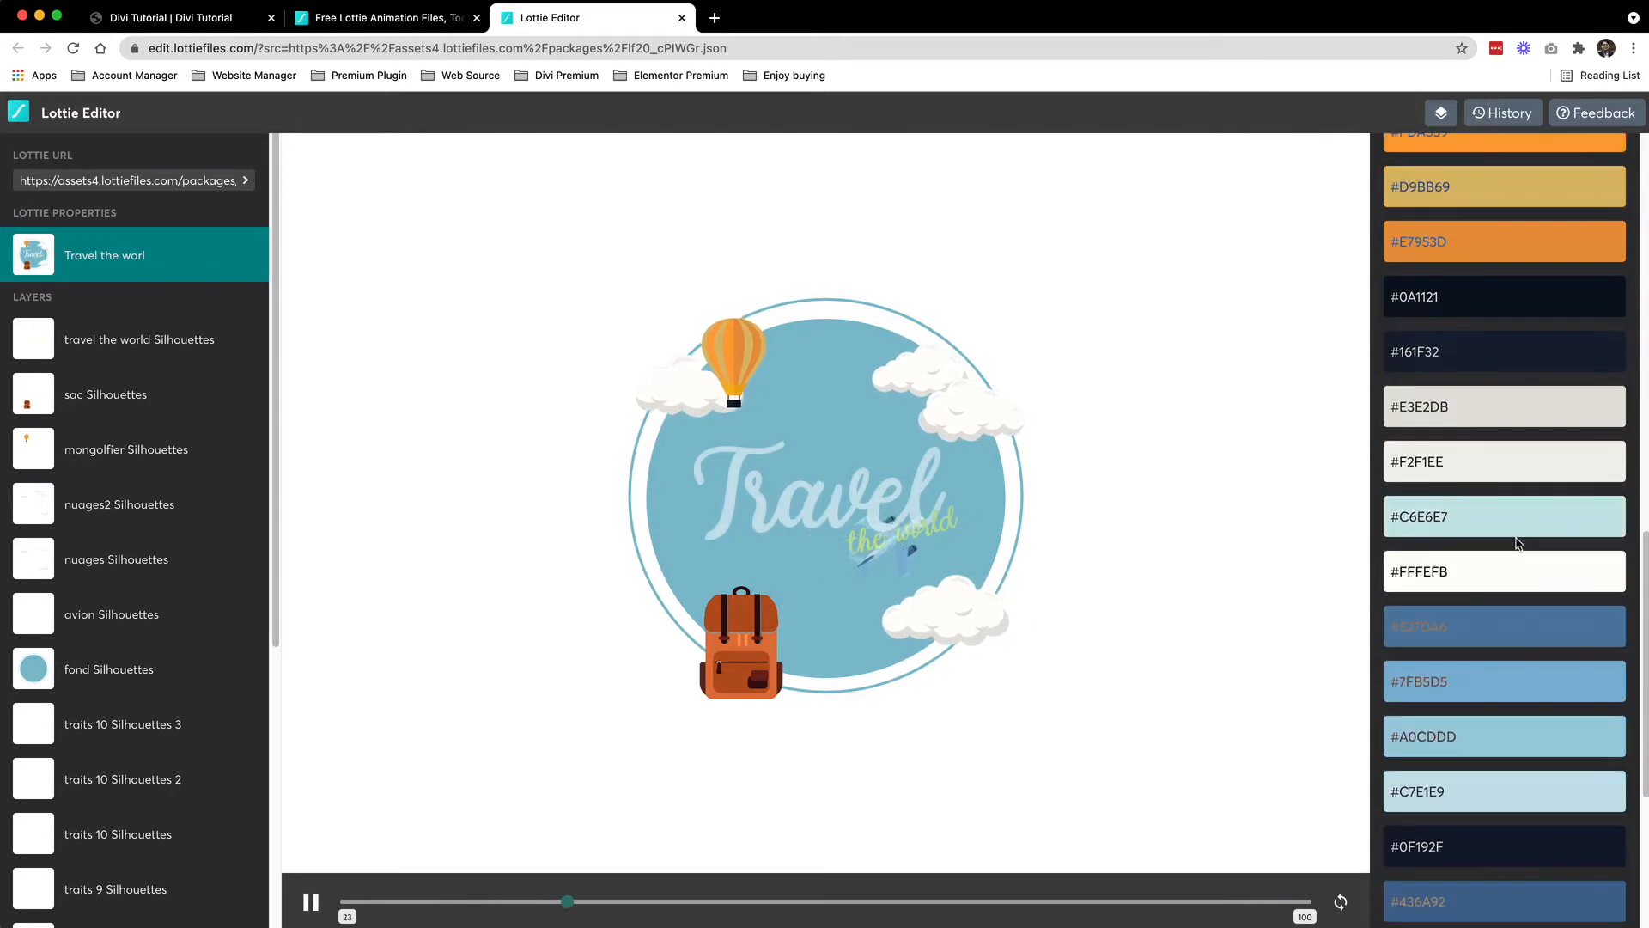
scroll(1516, 543, down, 3)
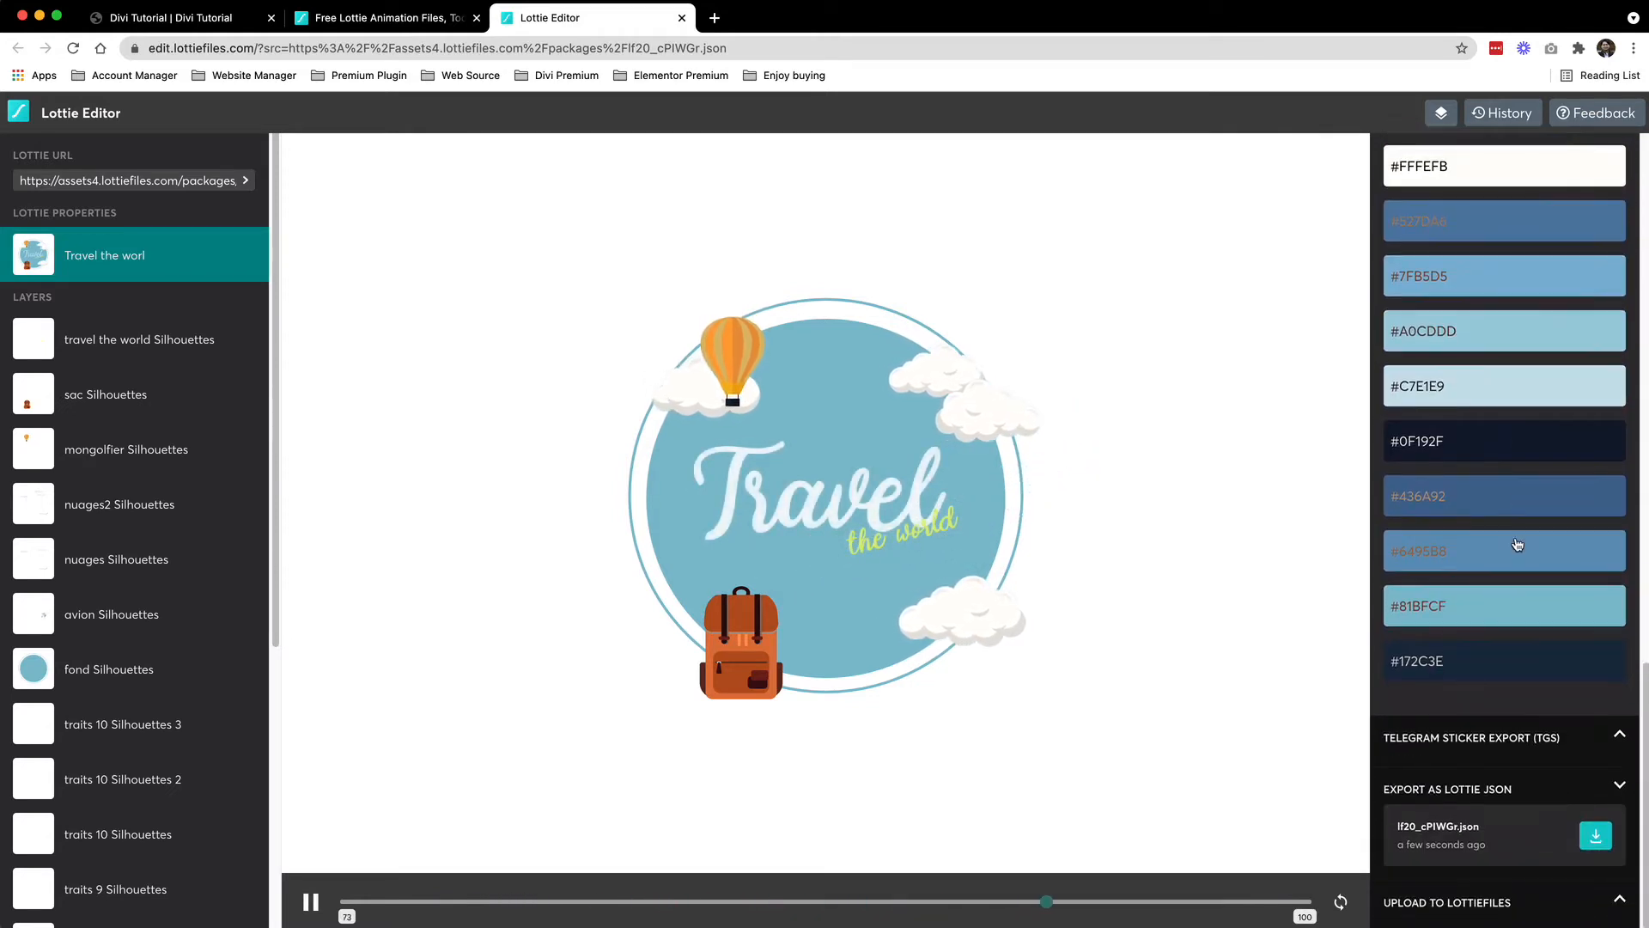
scroll(1440, 560, up, 1)
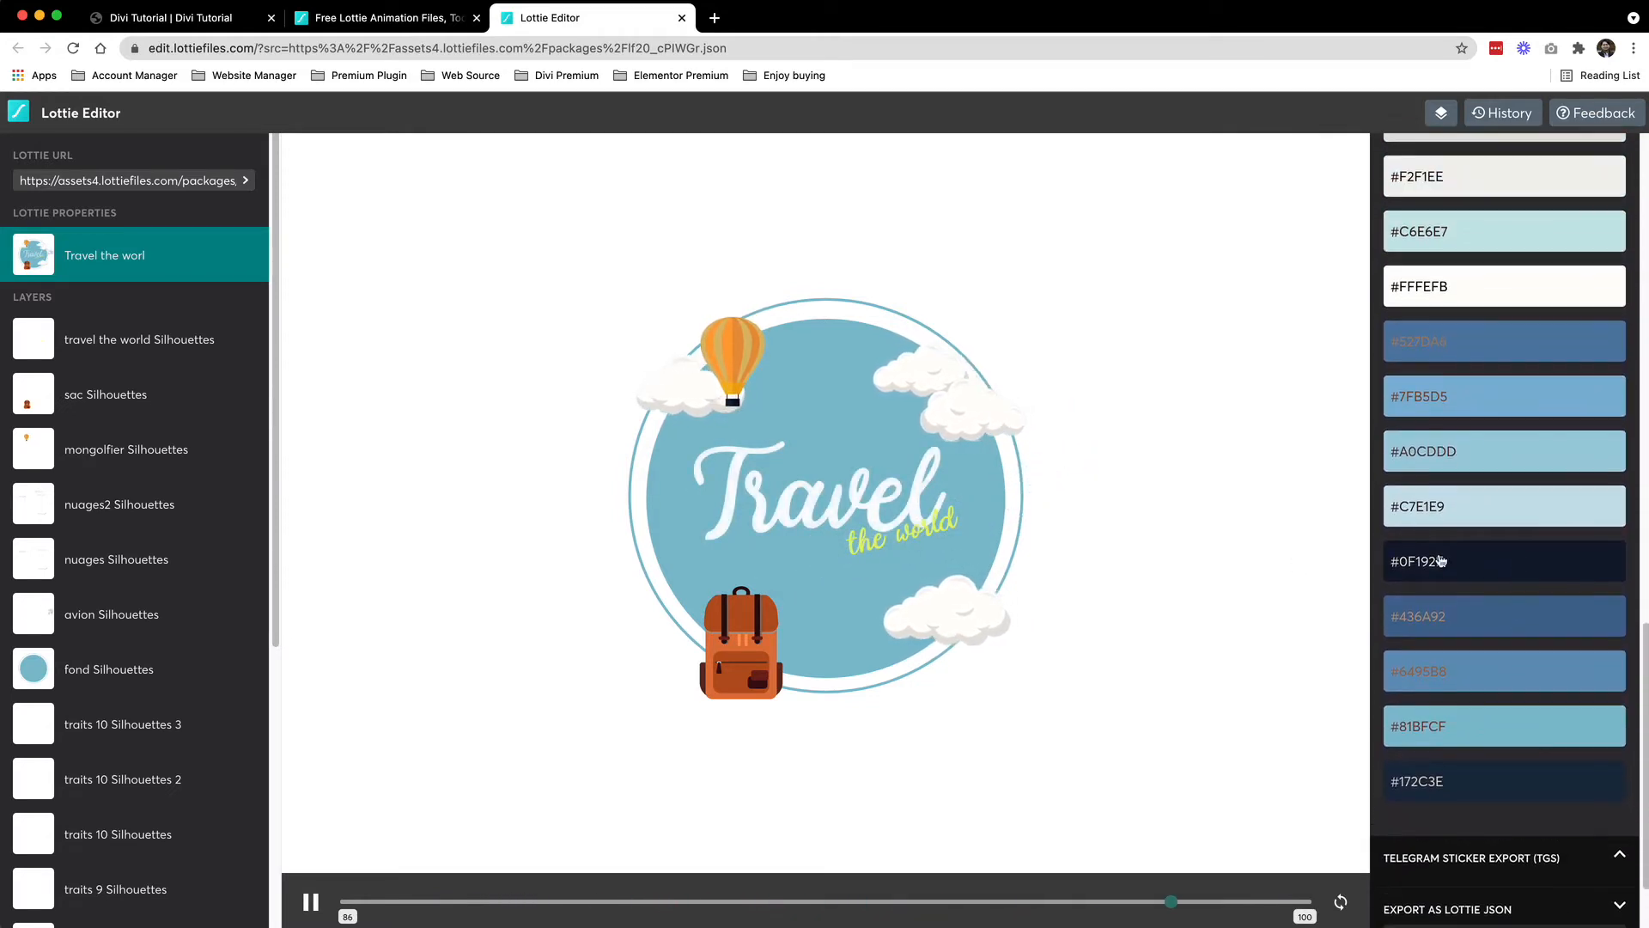
Recolor the animation's #81BFCF color to pink #EE3BAE and apply the update
click(1492, 726)
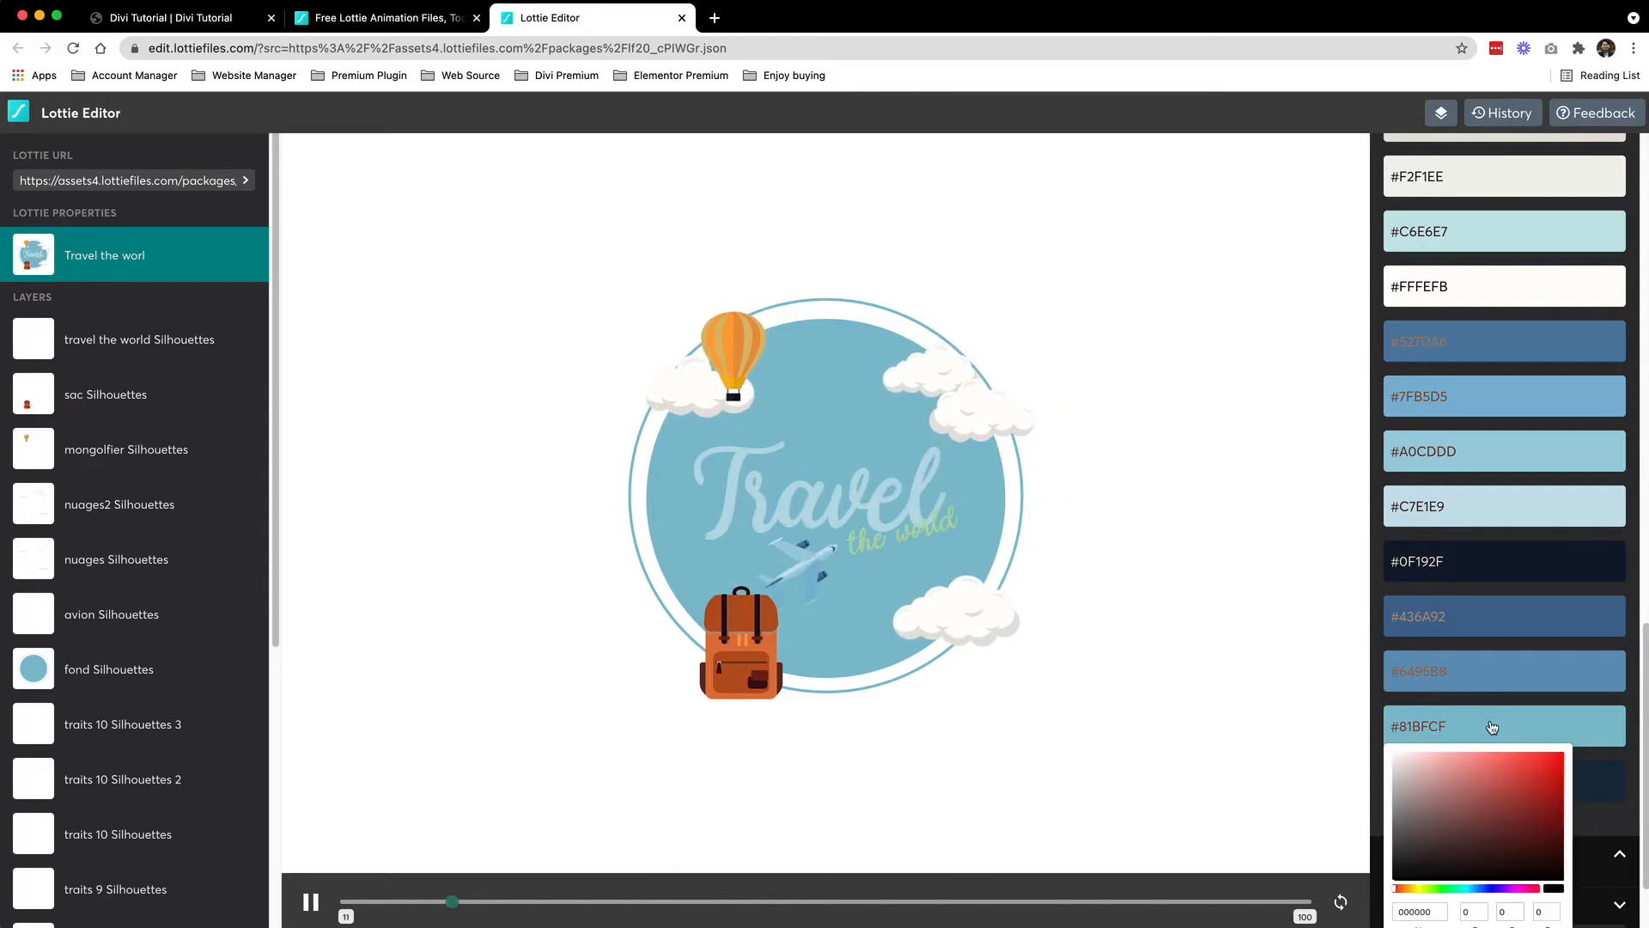
click(1492, 763)
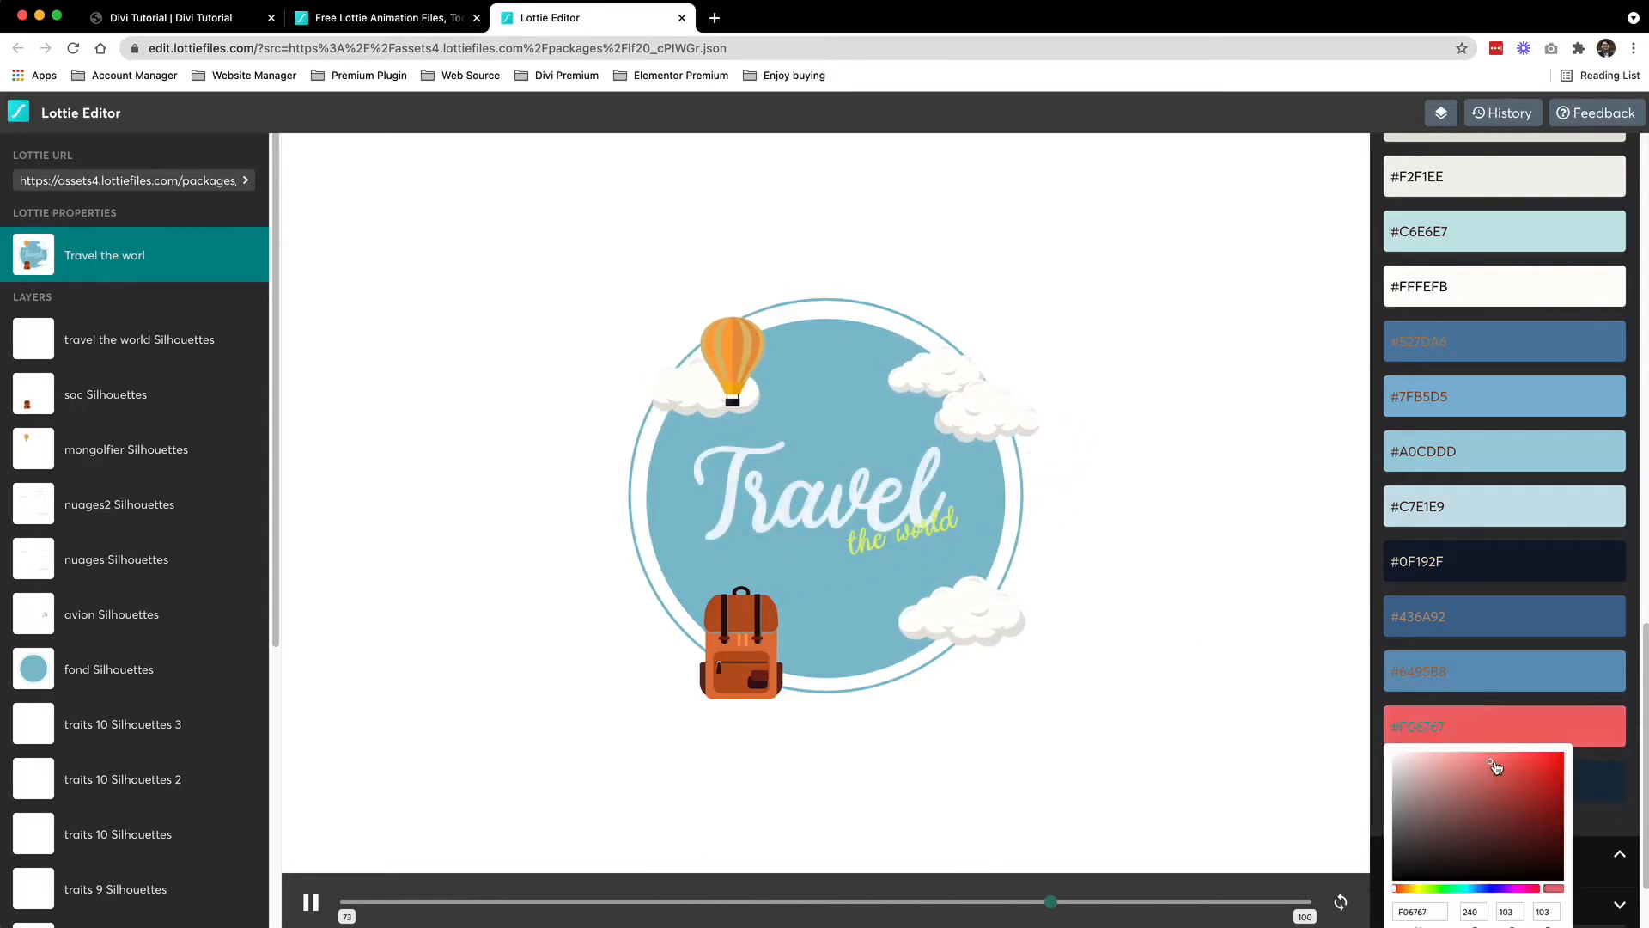
click(1476, 888)
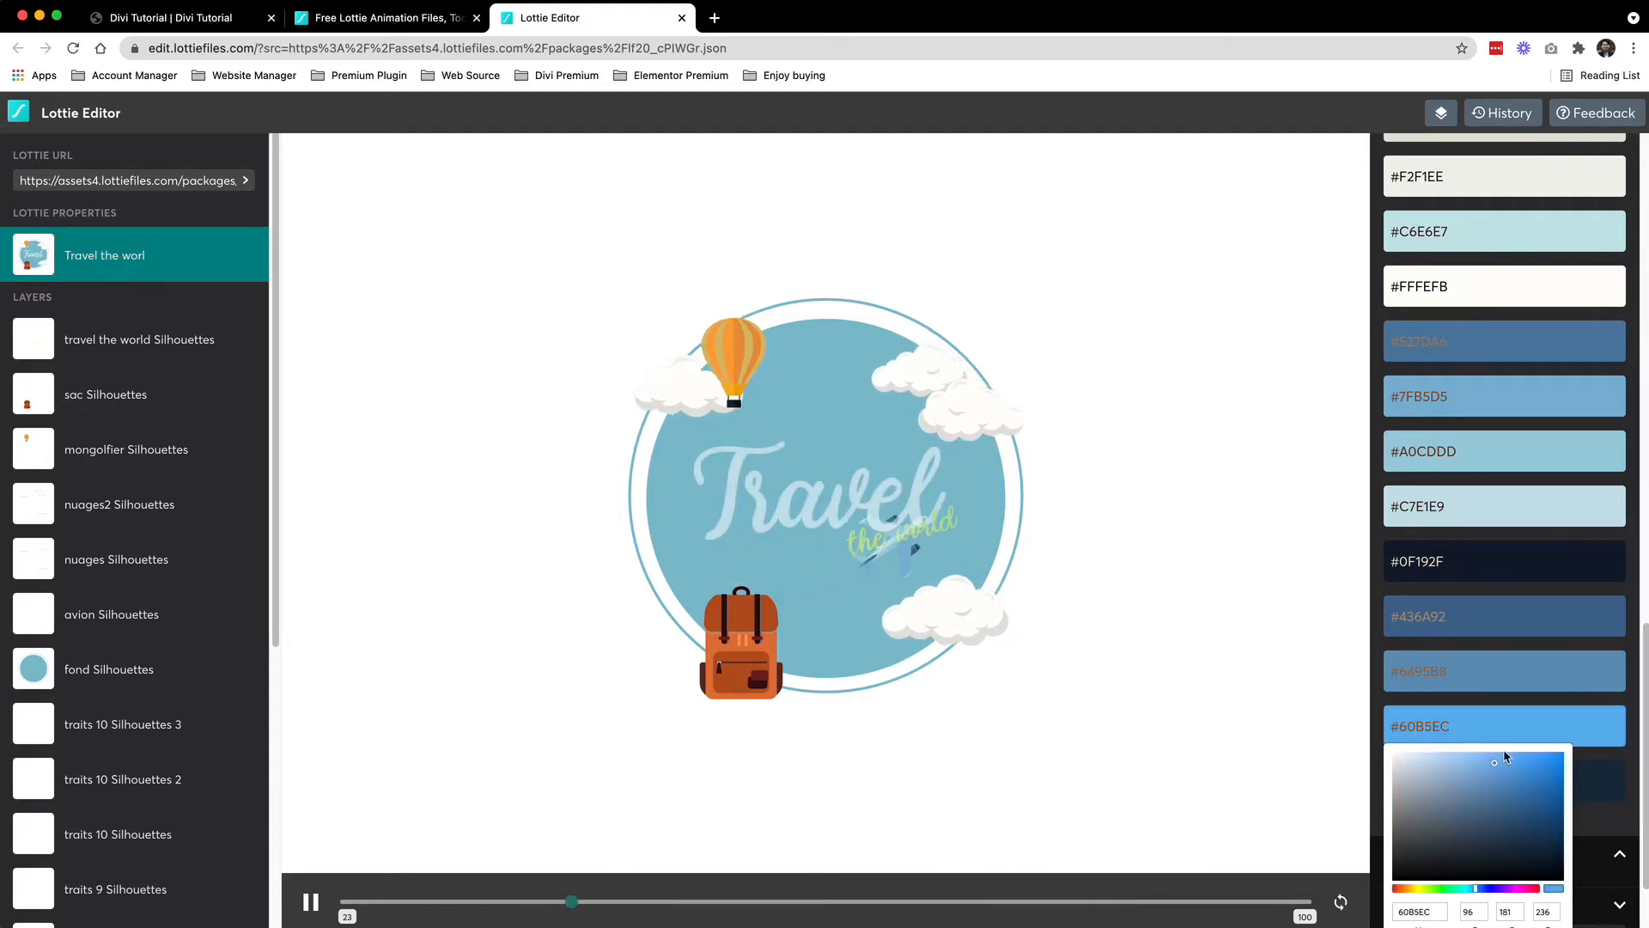
click(1510, 888)
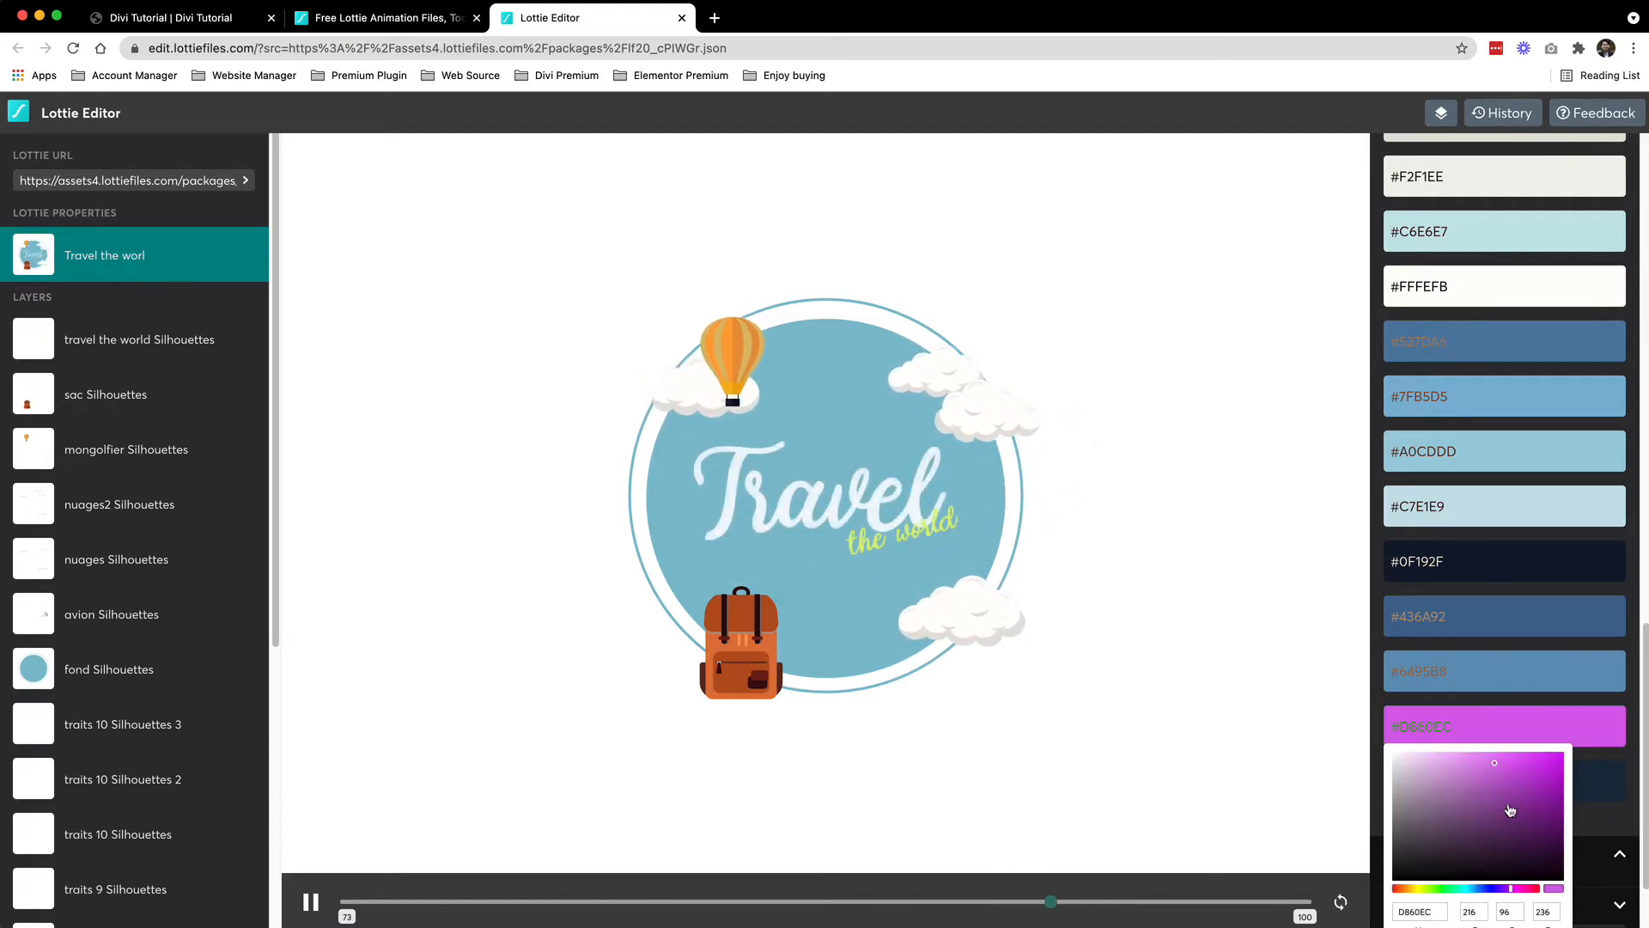
click(1522, 888)
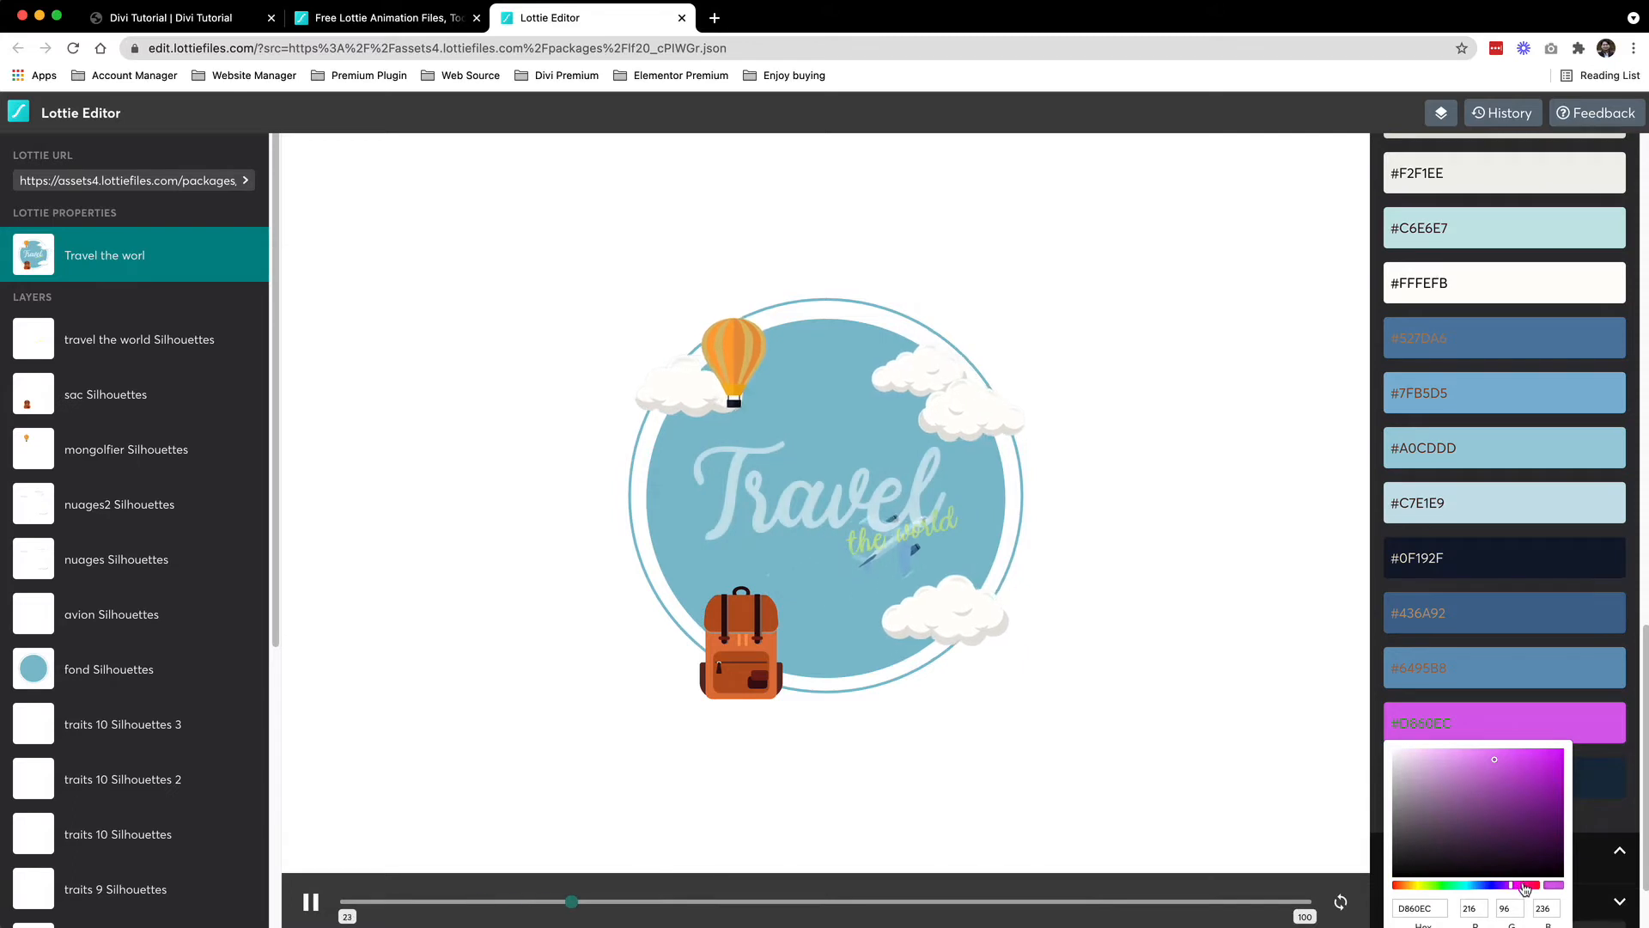
click(1521, 758)
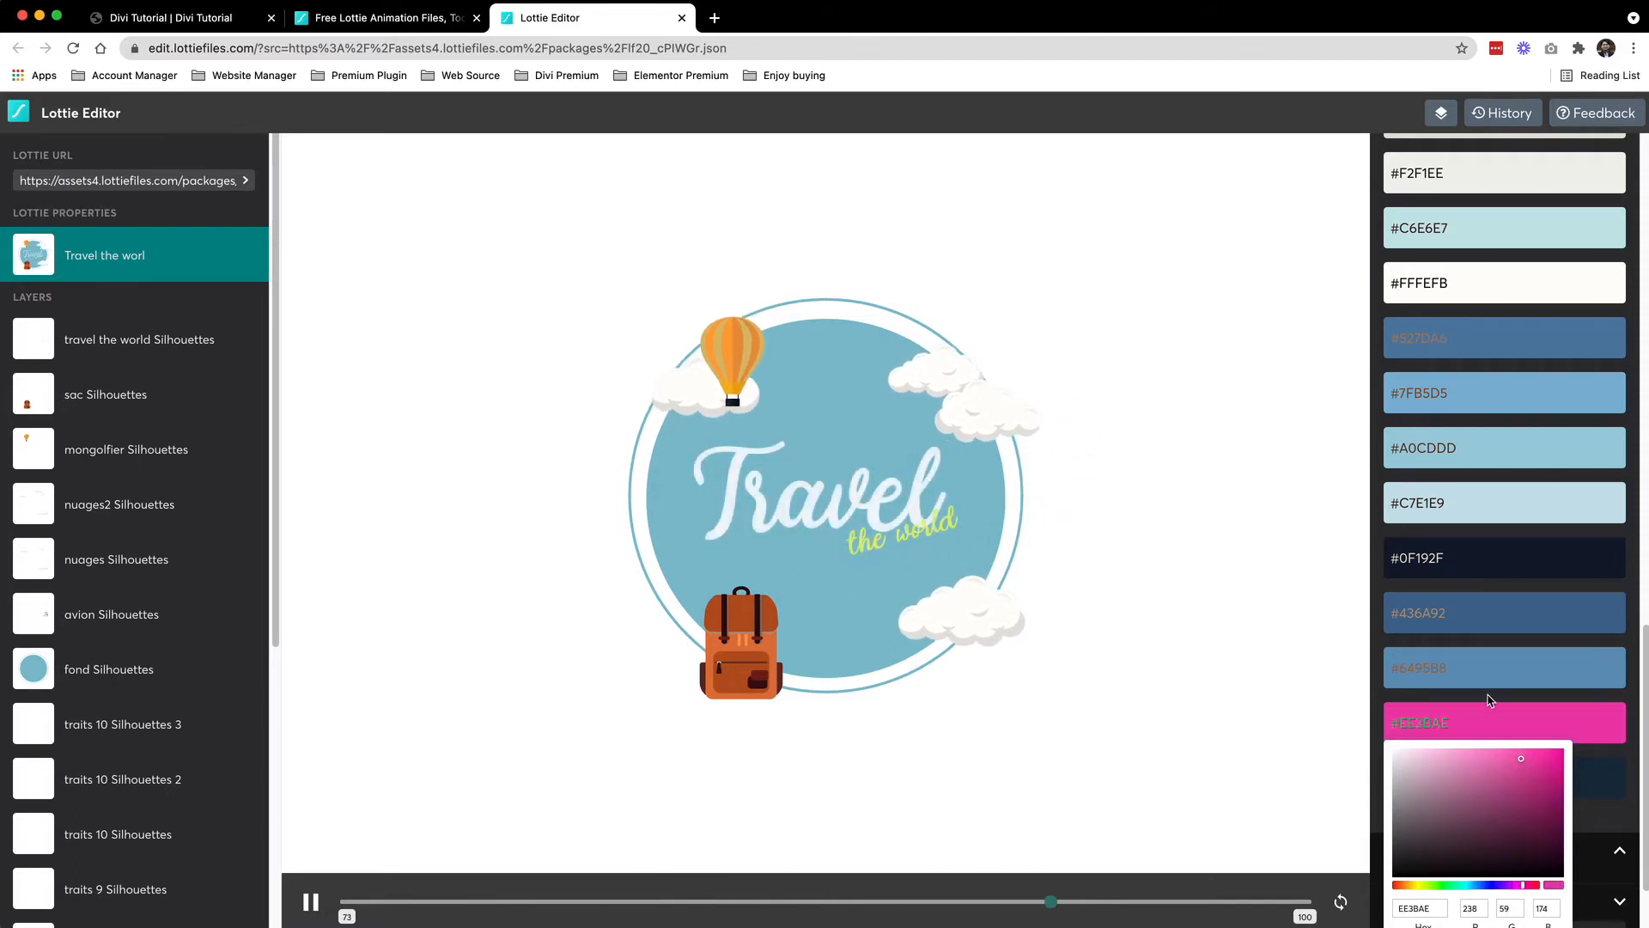
scroll(1490, 773, down, 2)
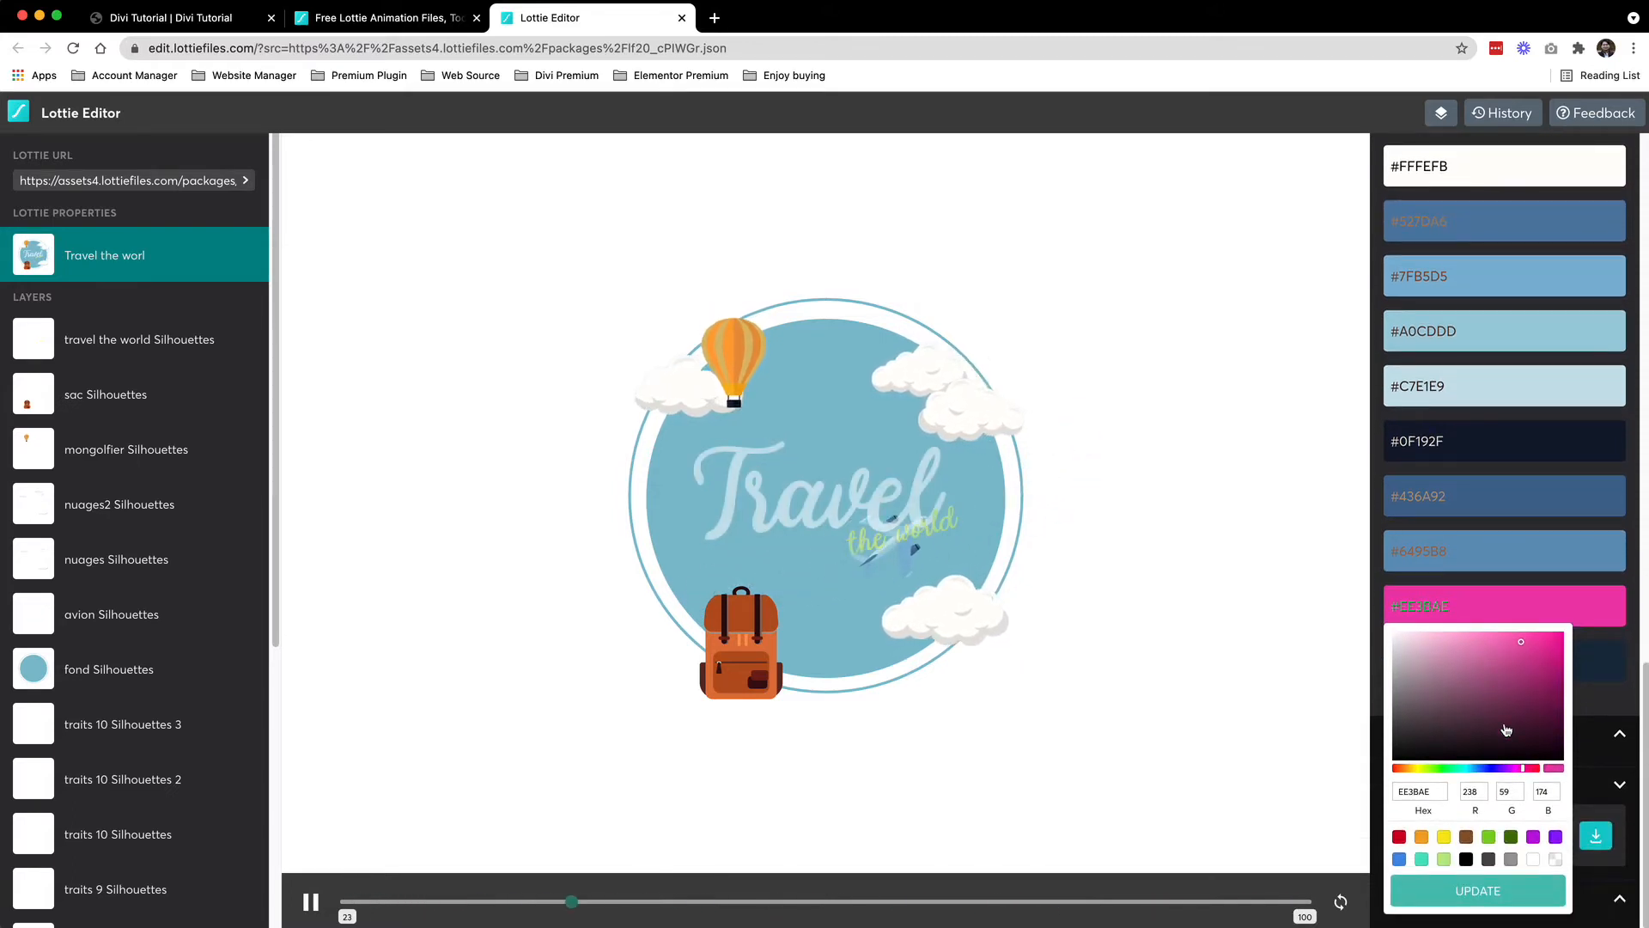
click(1479, 891)
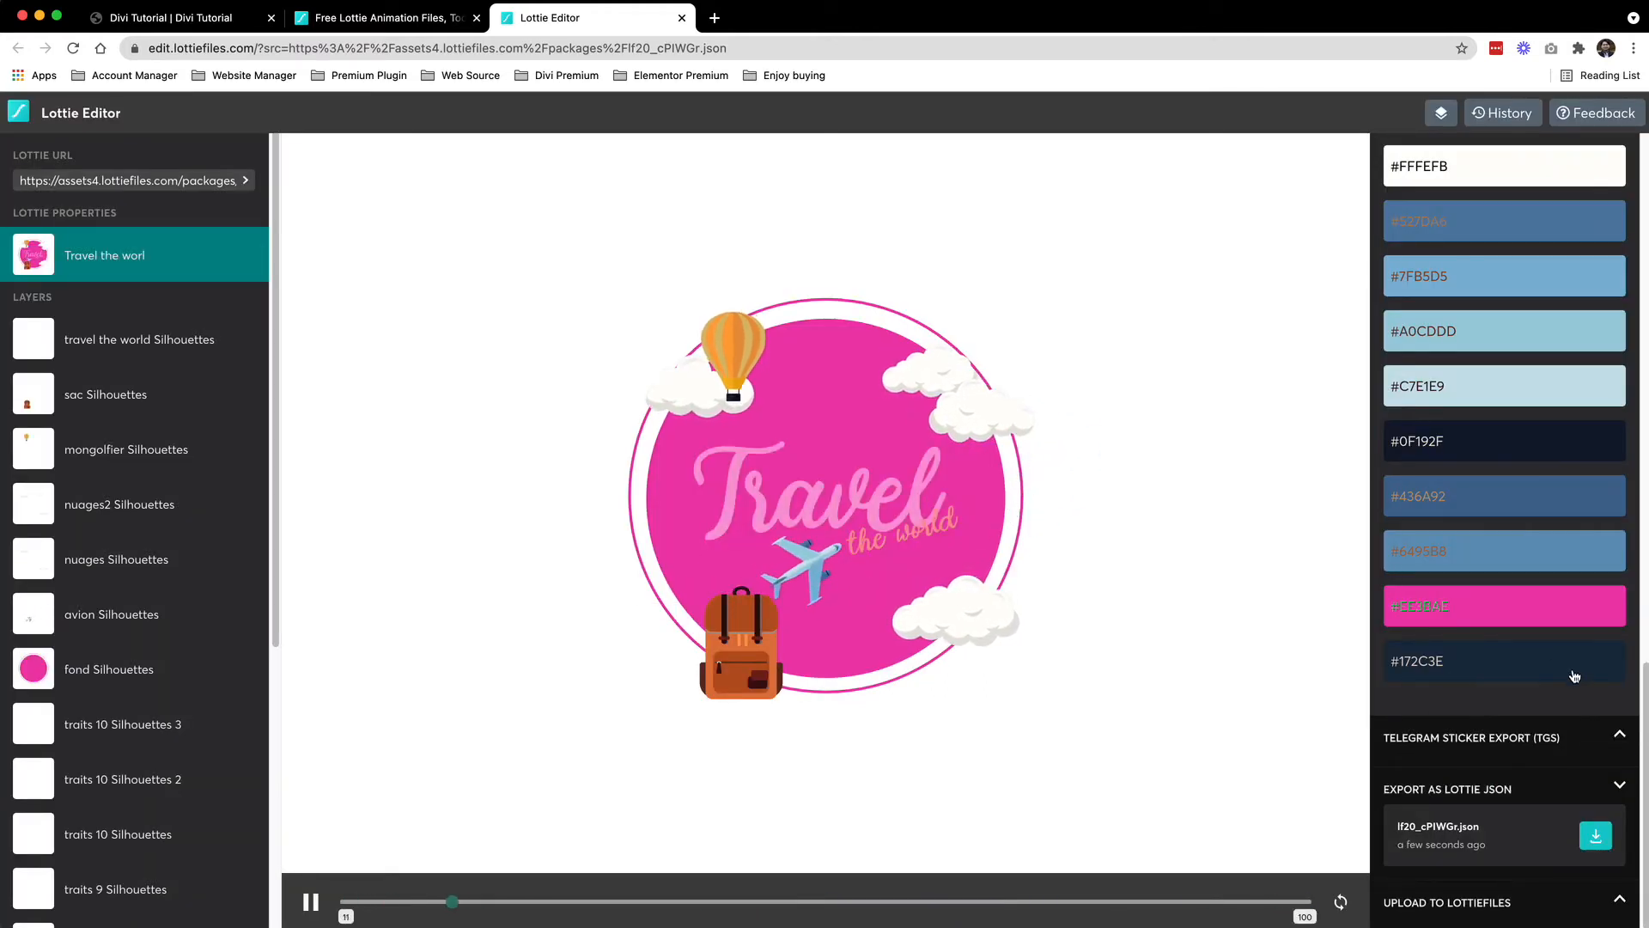
Change the animation's pink circle color to the preset green #7ED321 and apply the update
click(1524, 601)
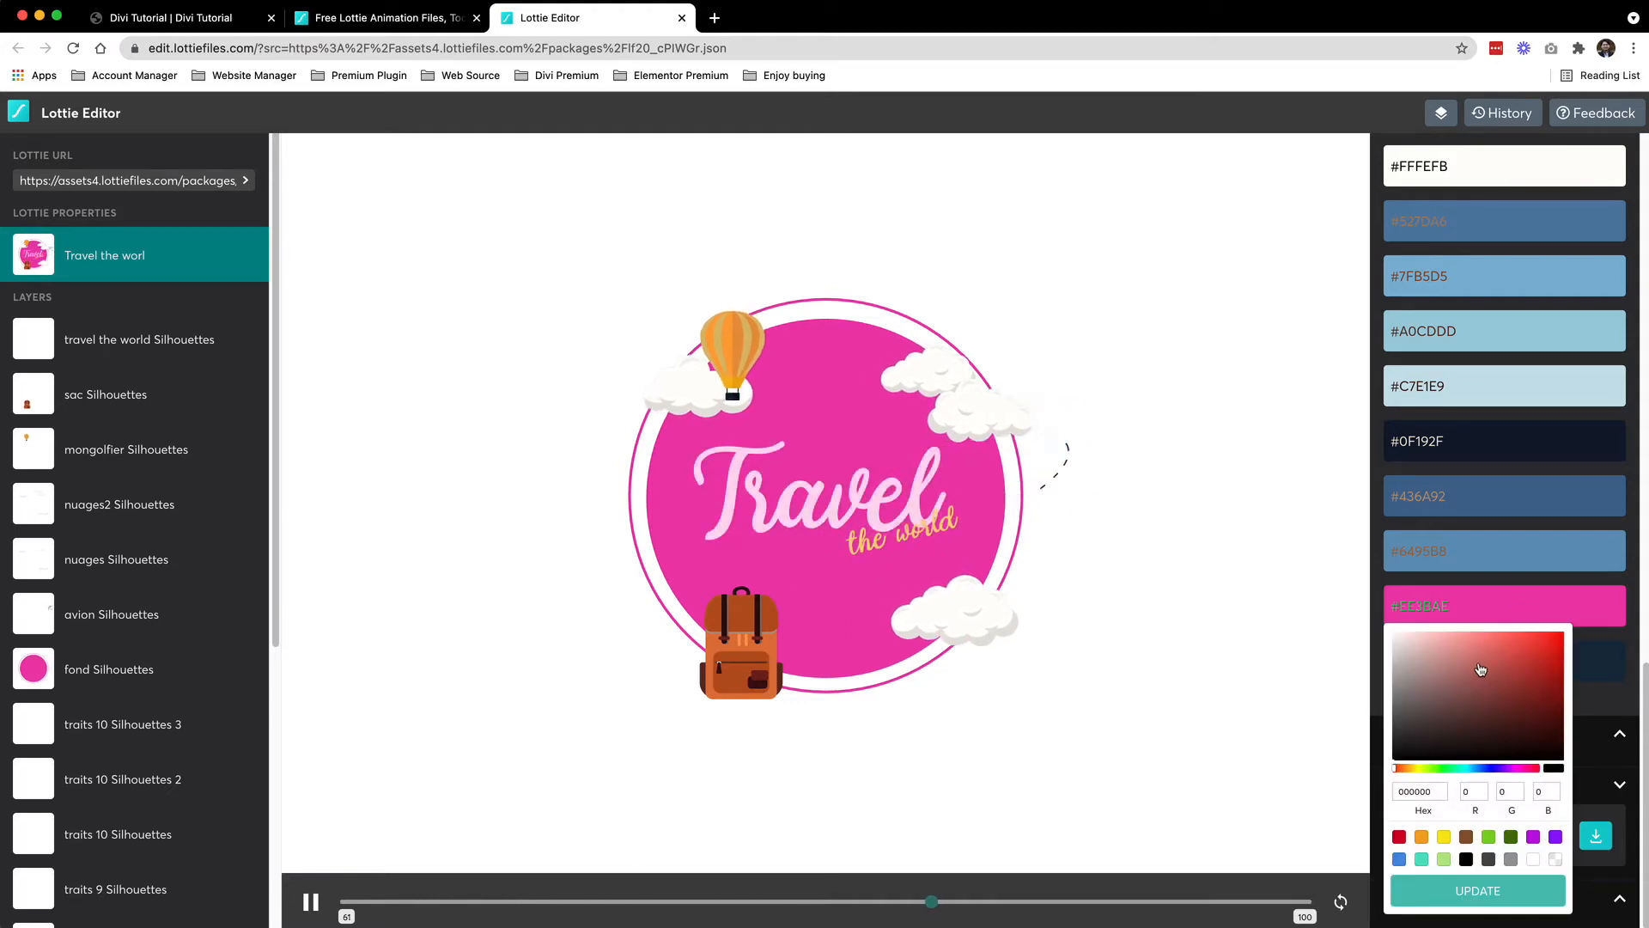
click(1489, 838)
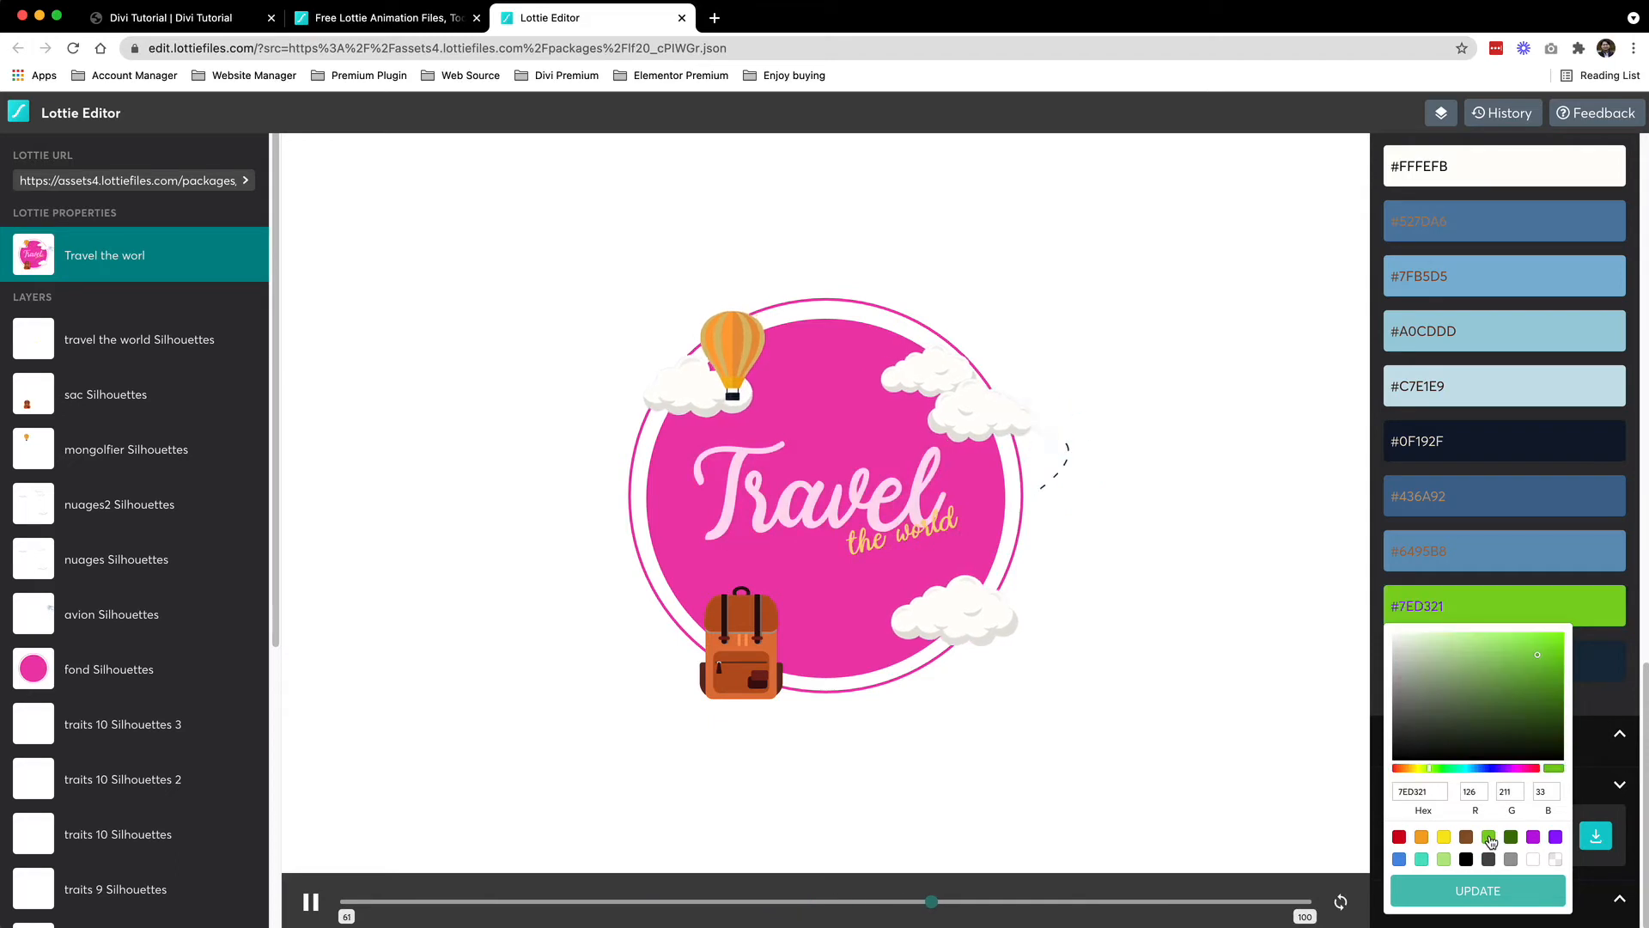
click(1499, 895)
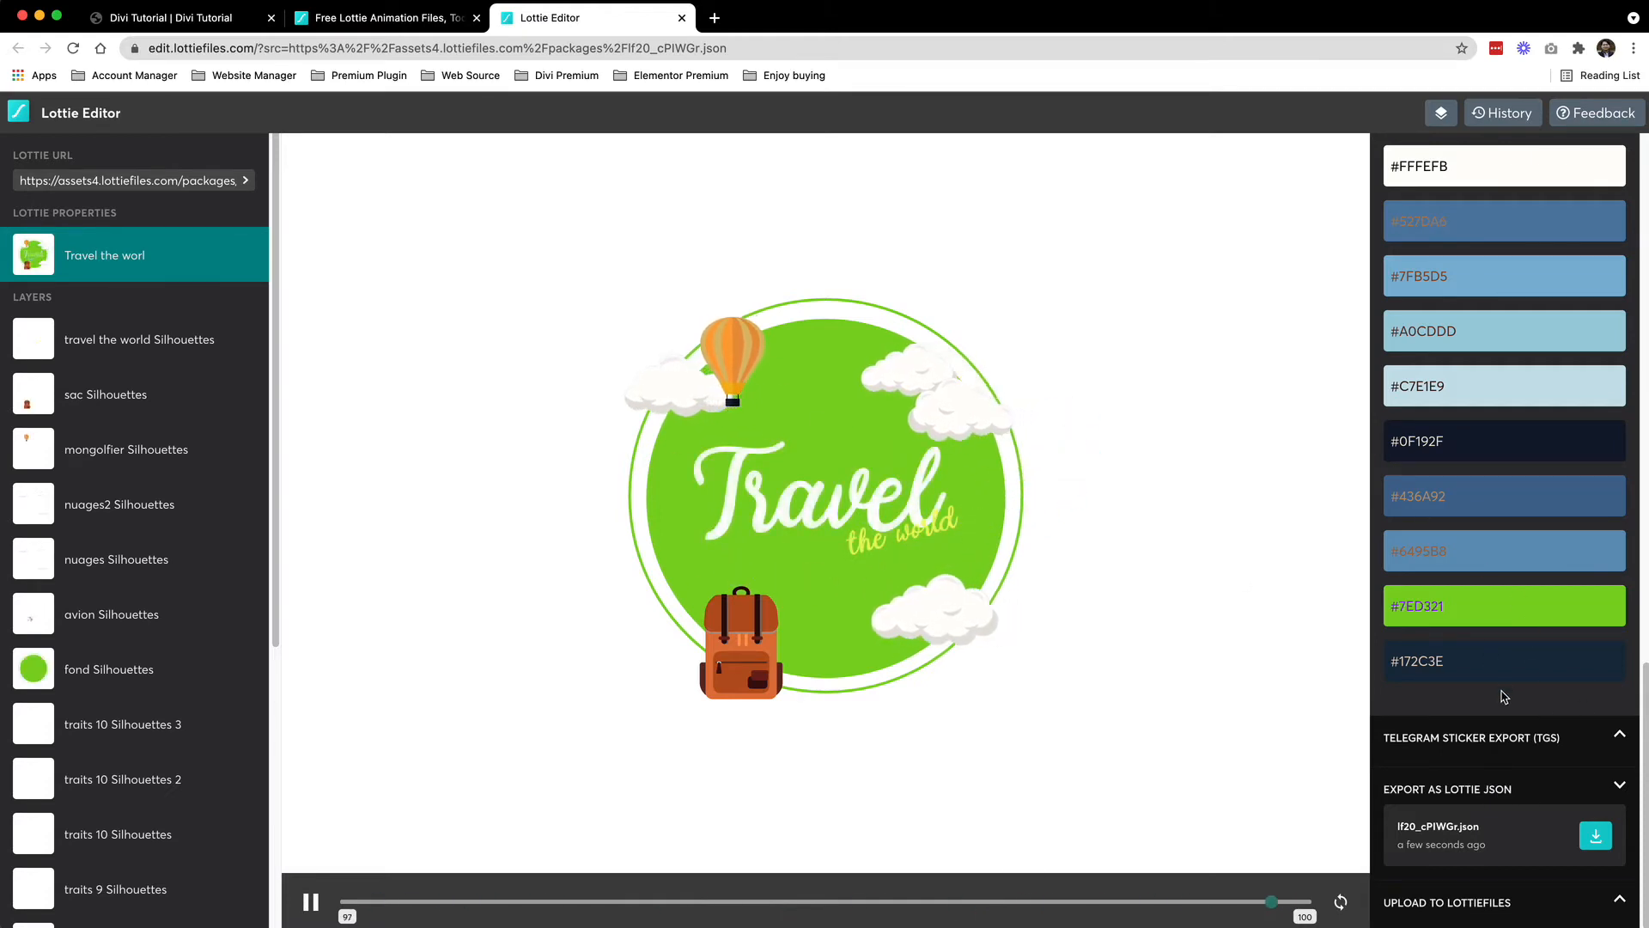
Upload the recolored animation to the LottieFiles previews and open its form for publishing to the public
click(1602, 908)
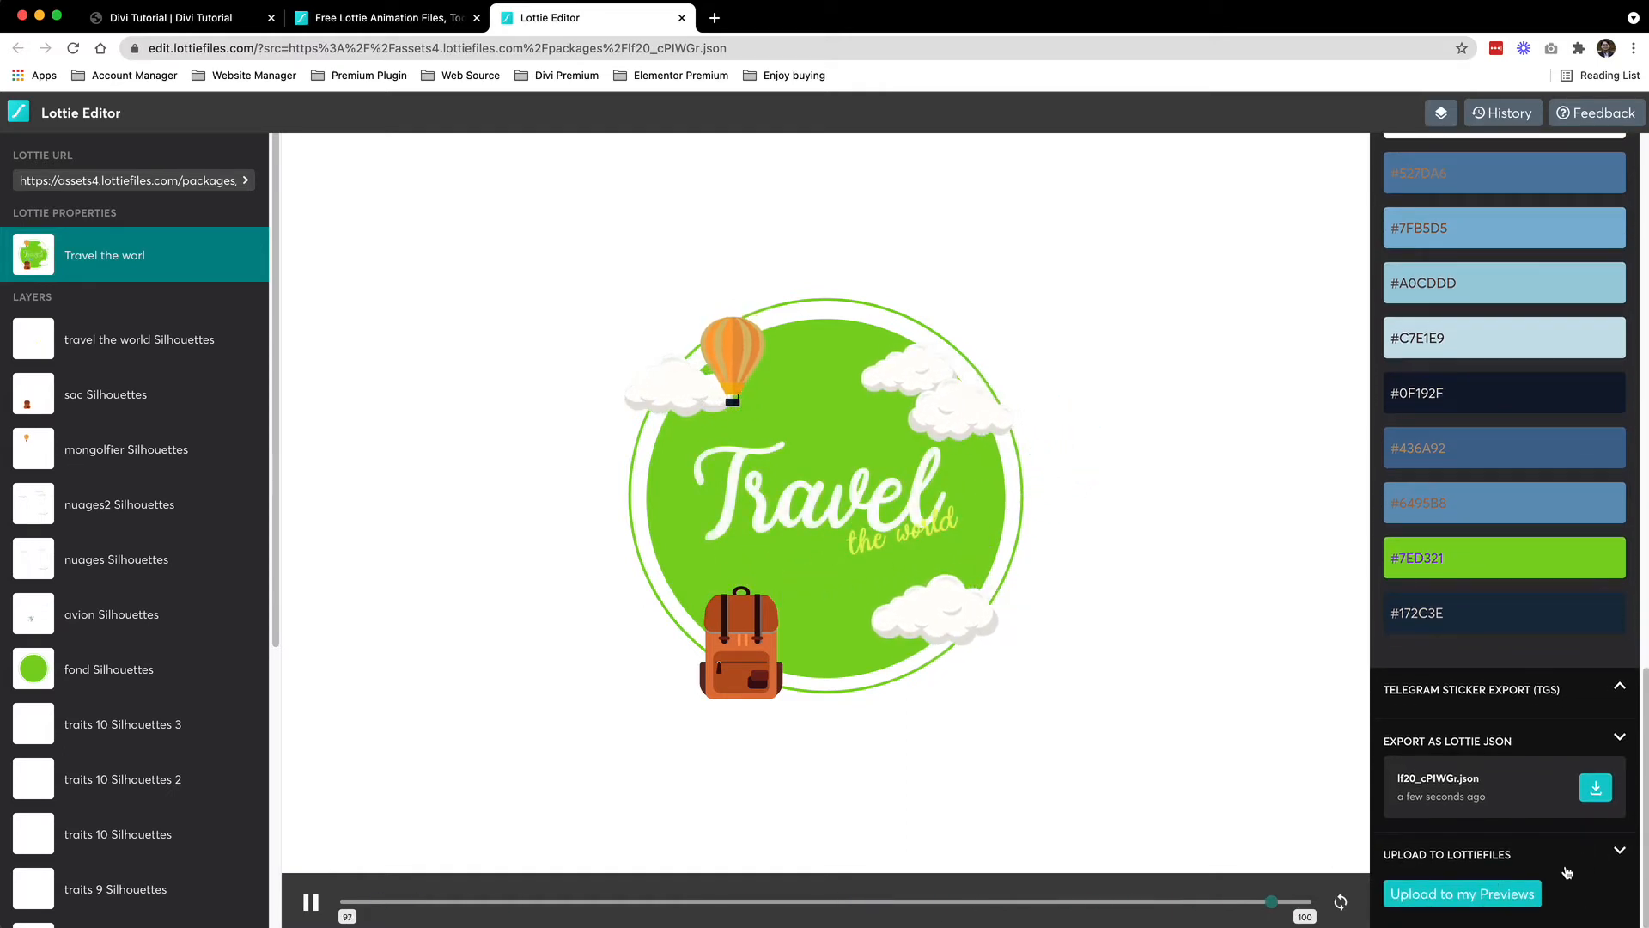
click(1506, 904)
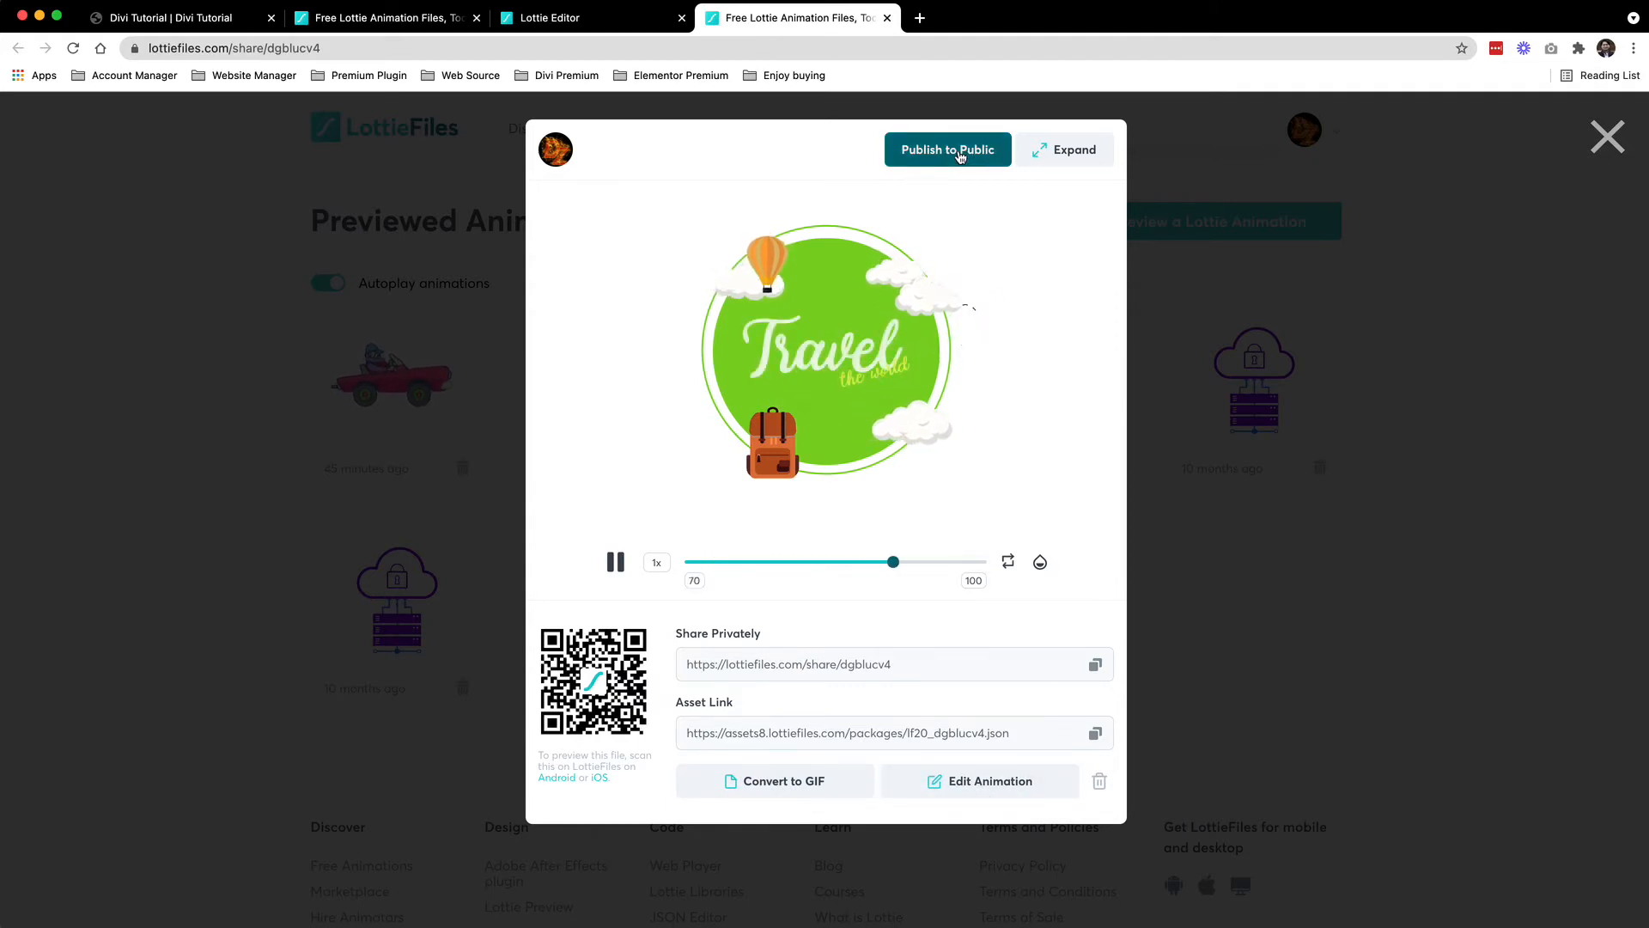
click(959, 152)
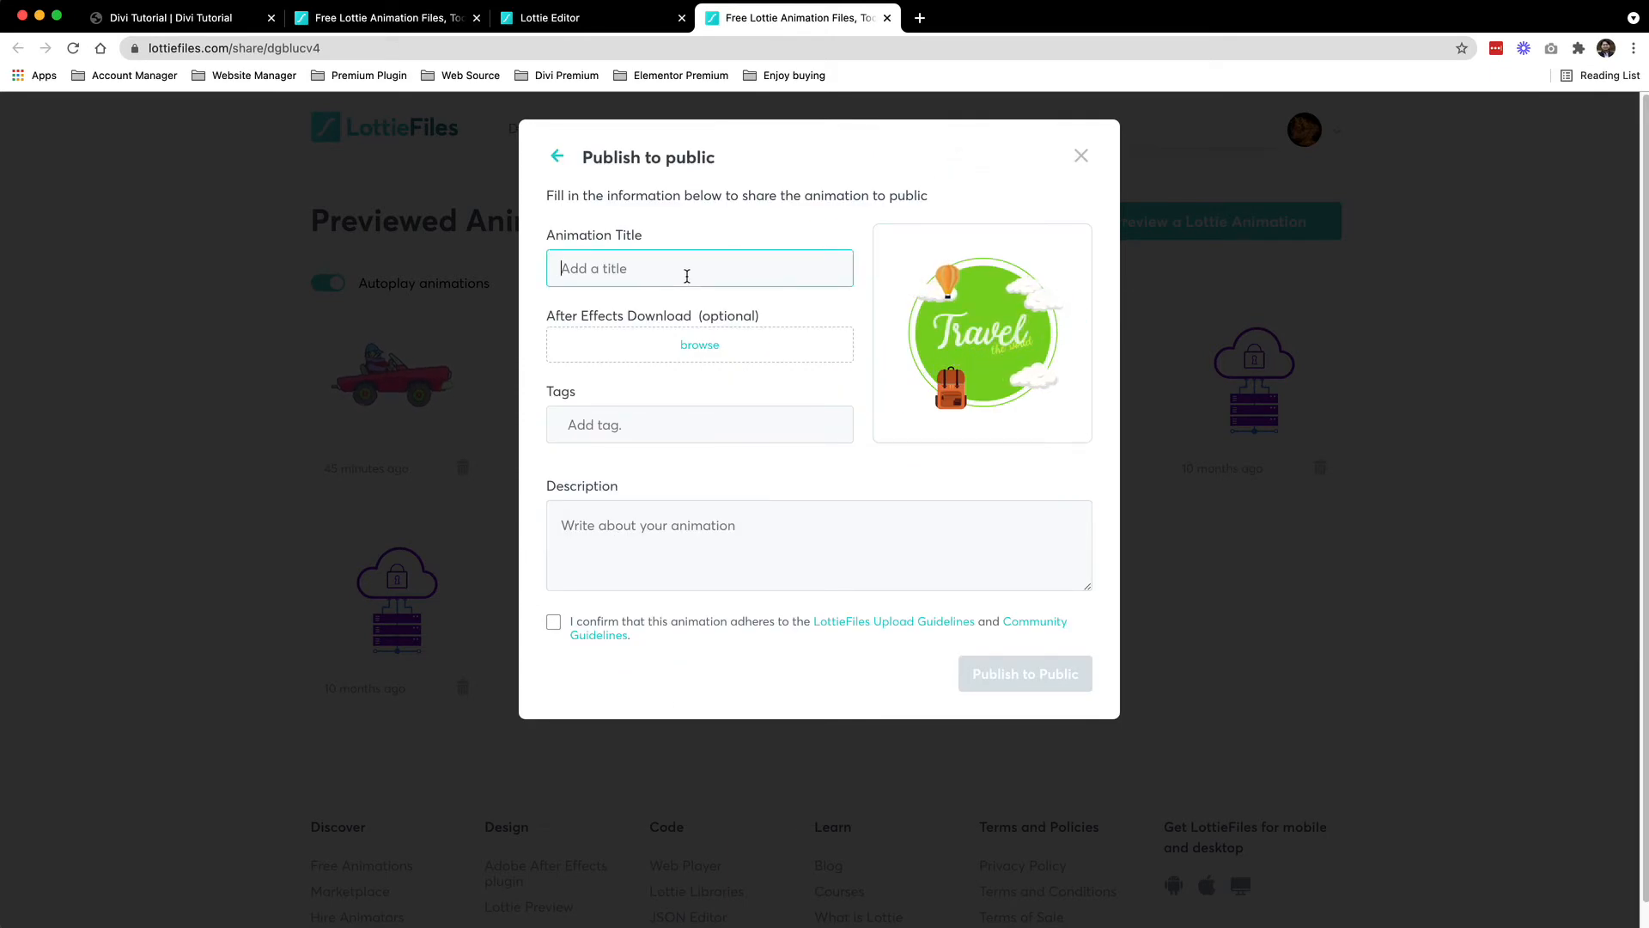
Title the animation "travel" and add the tags travel, bag and fun
text(travel)
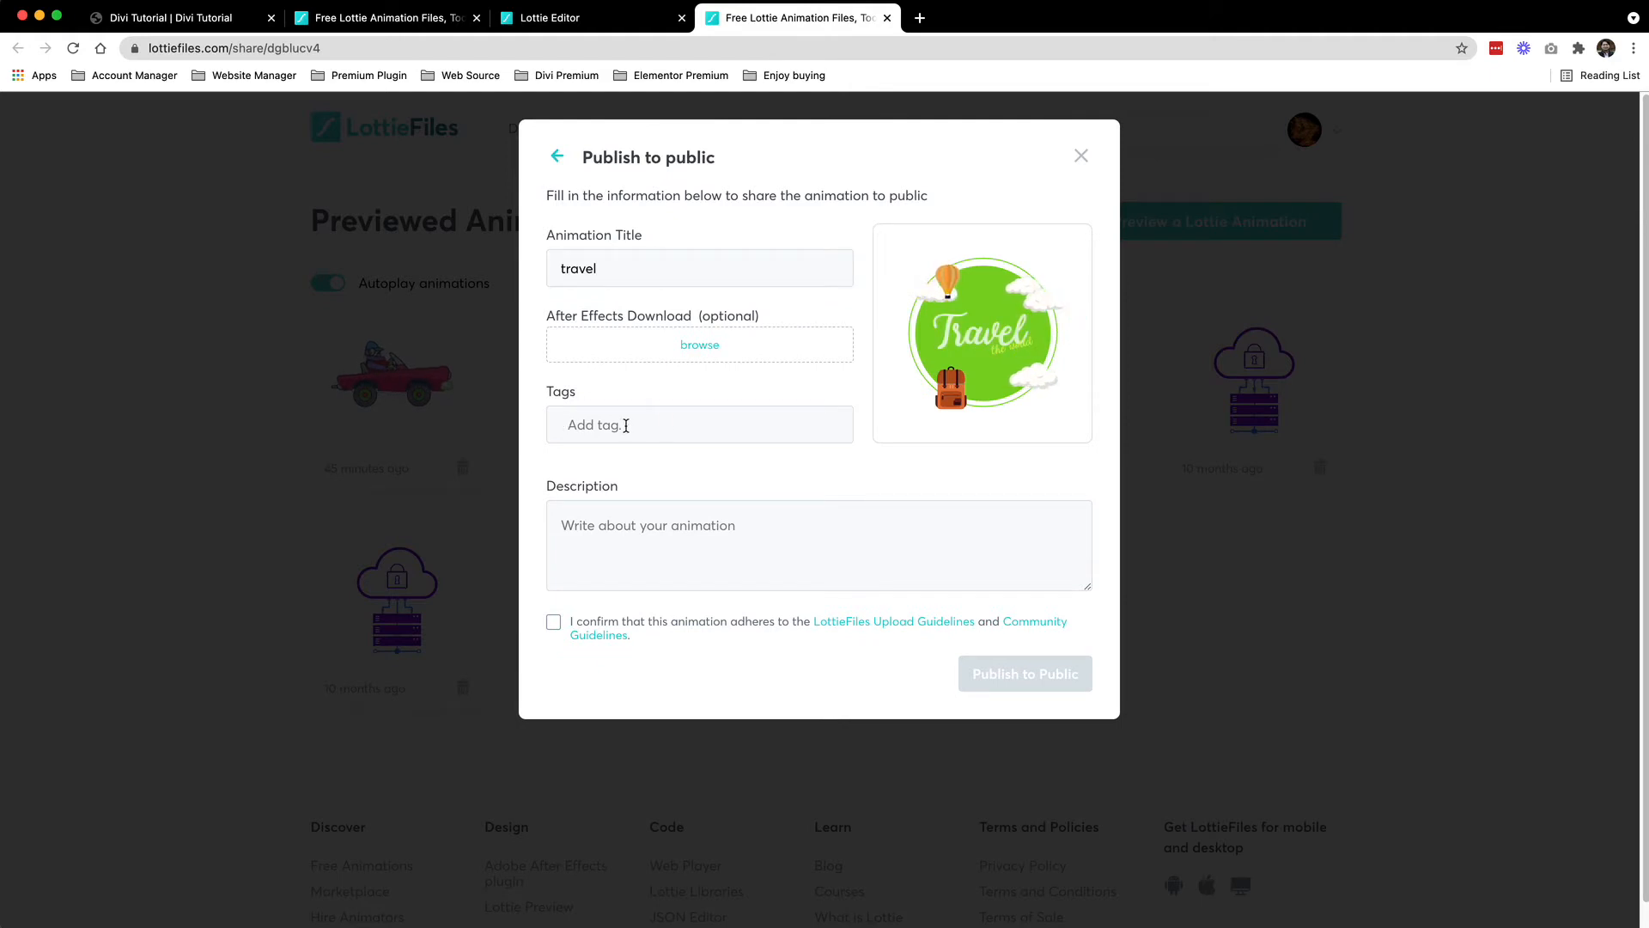
text(travel)
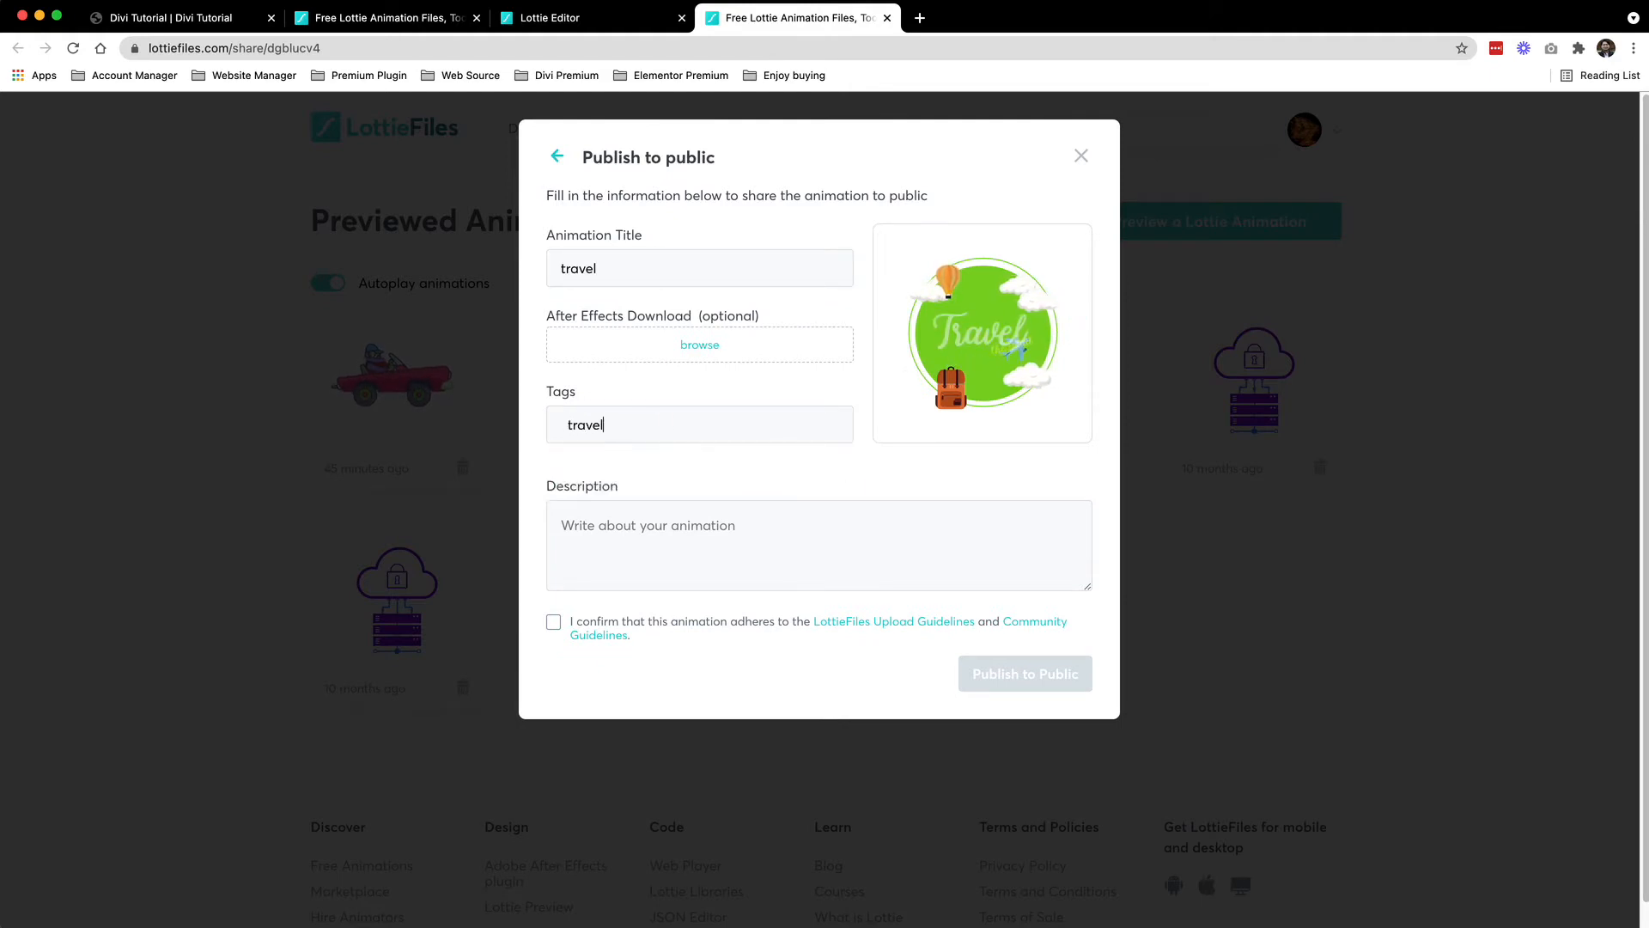
key(Return)
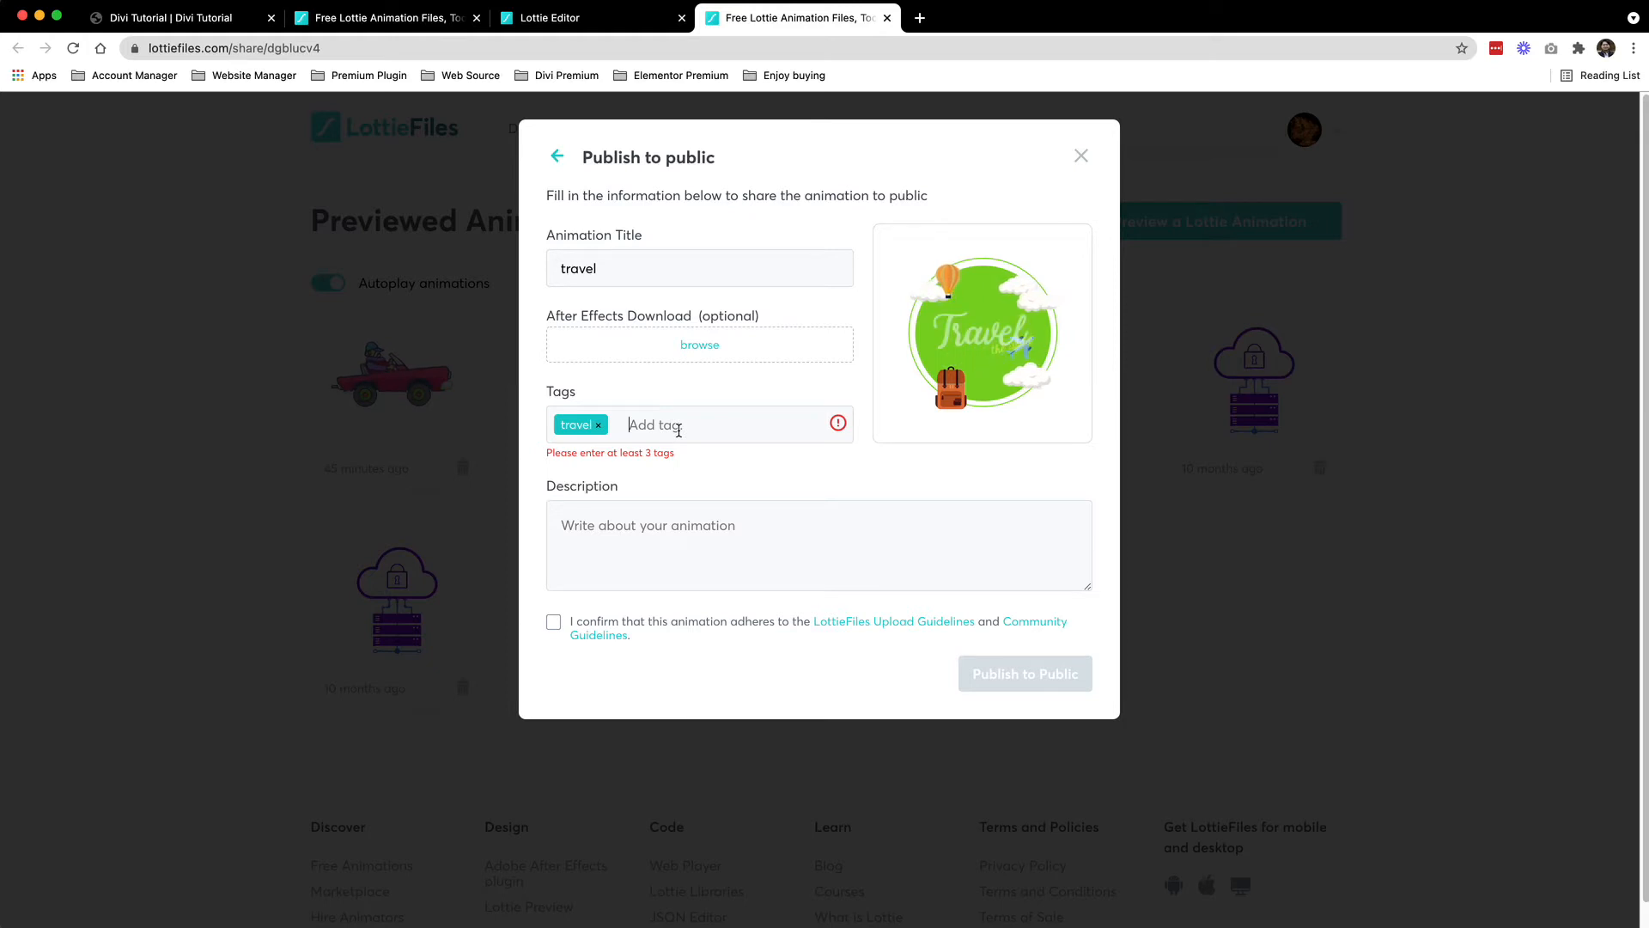
text(bag × )
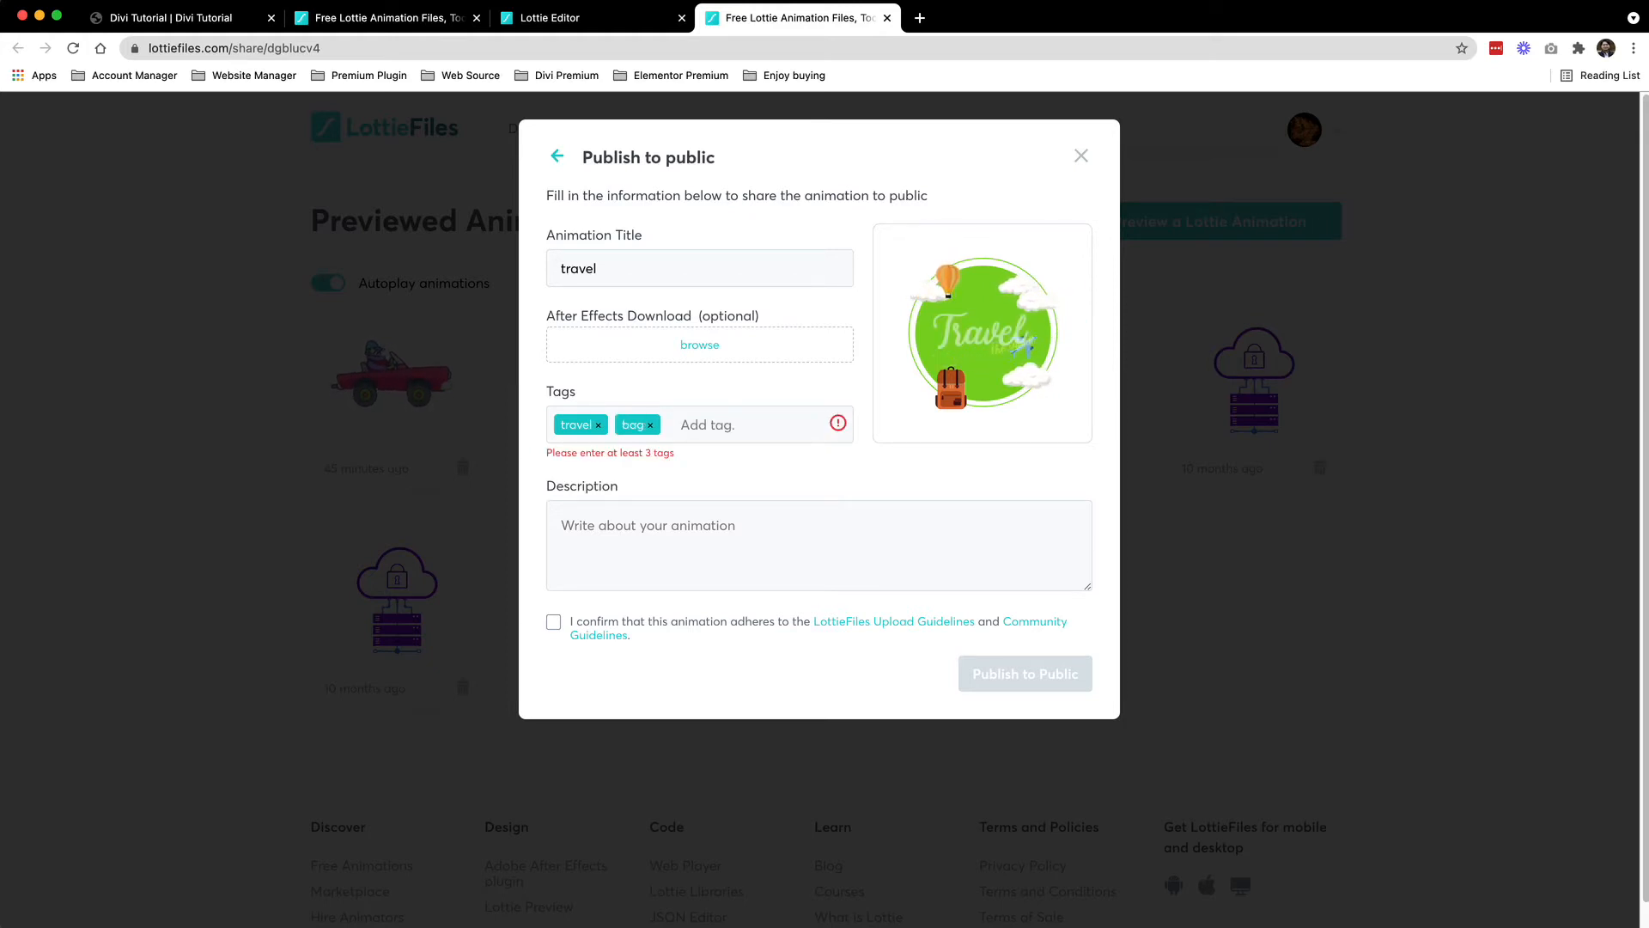
text(fun ×)
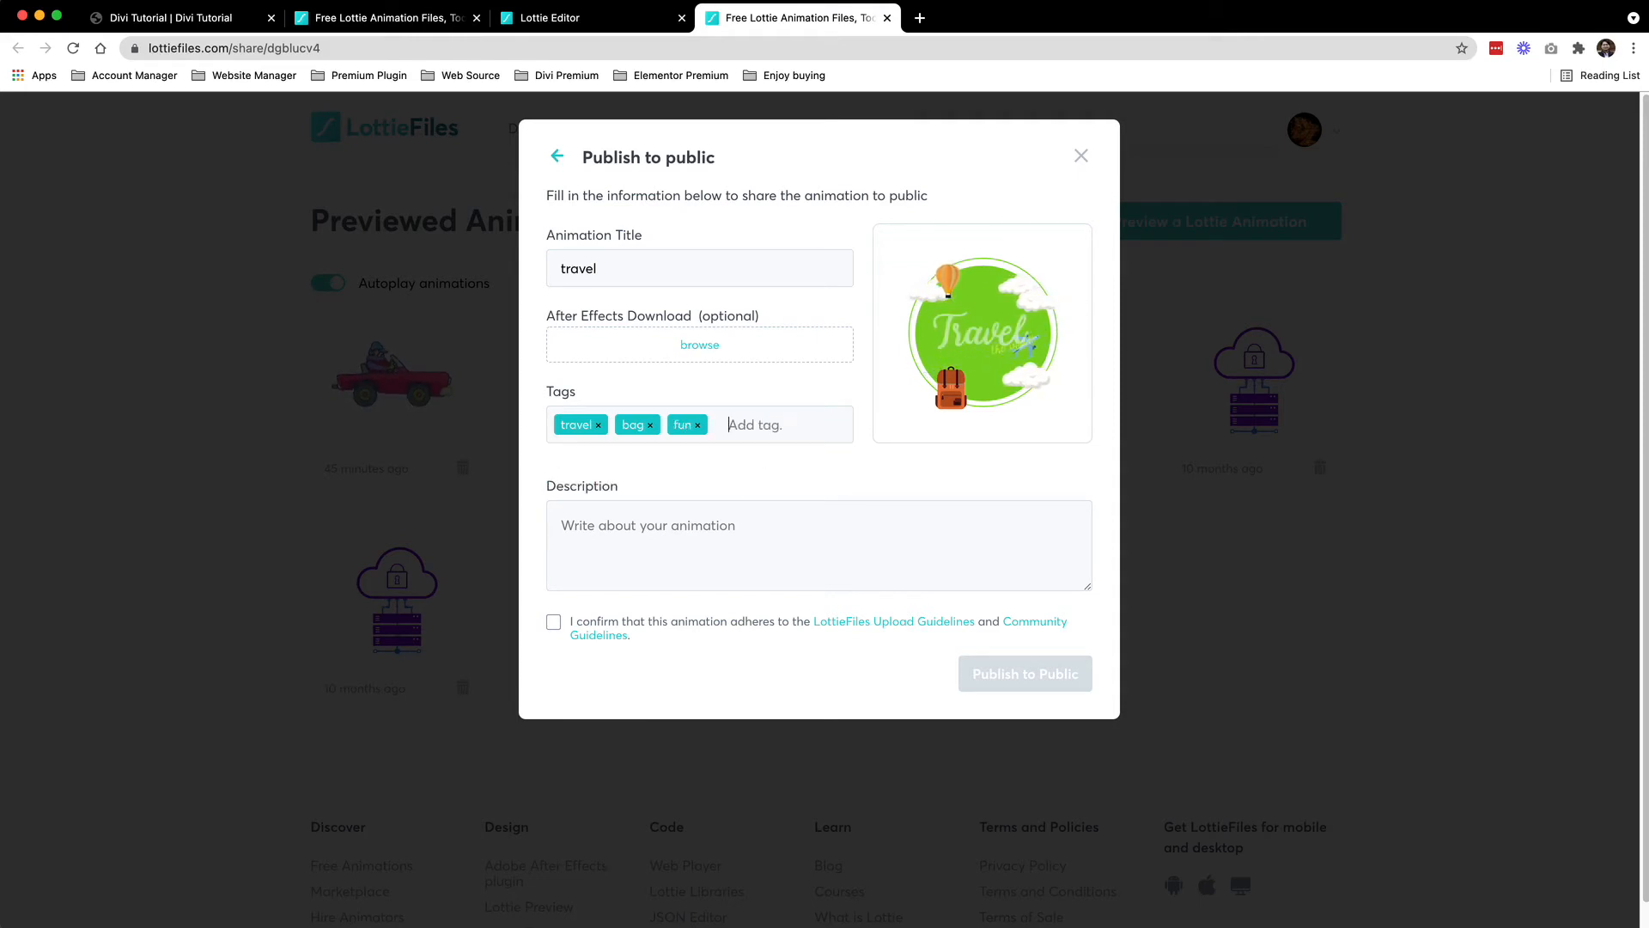
Describe the animation as "I like it.", confirm that it adheres to the guidelines, and publish it to the public
click(700, 536)
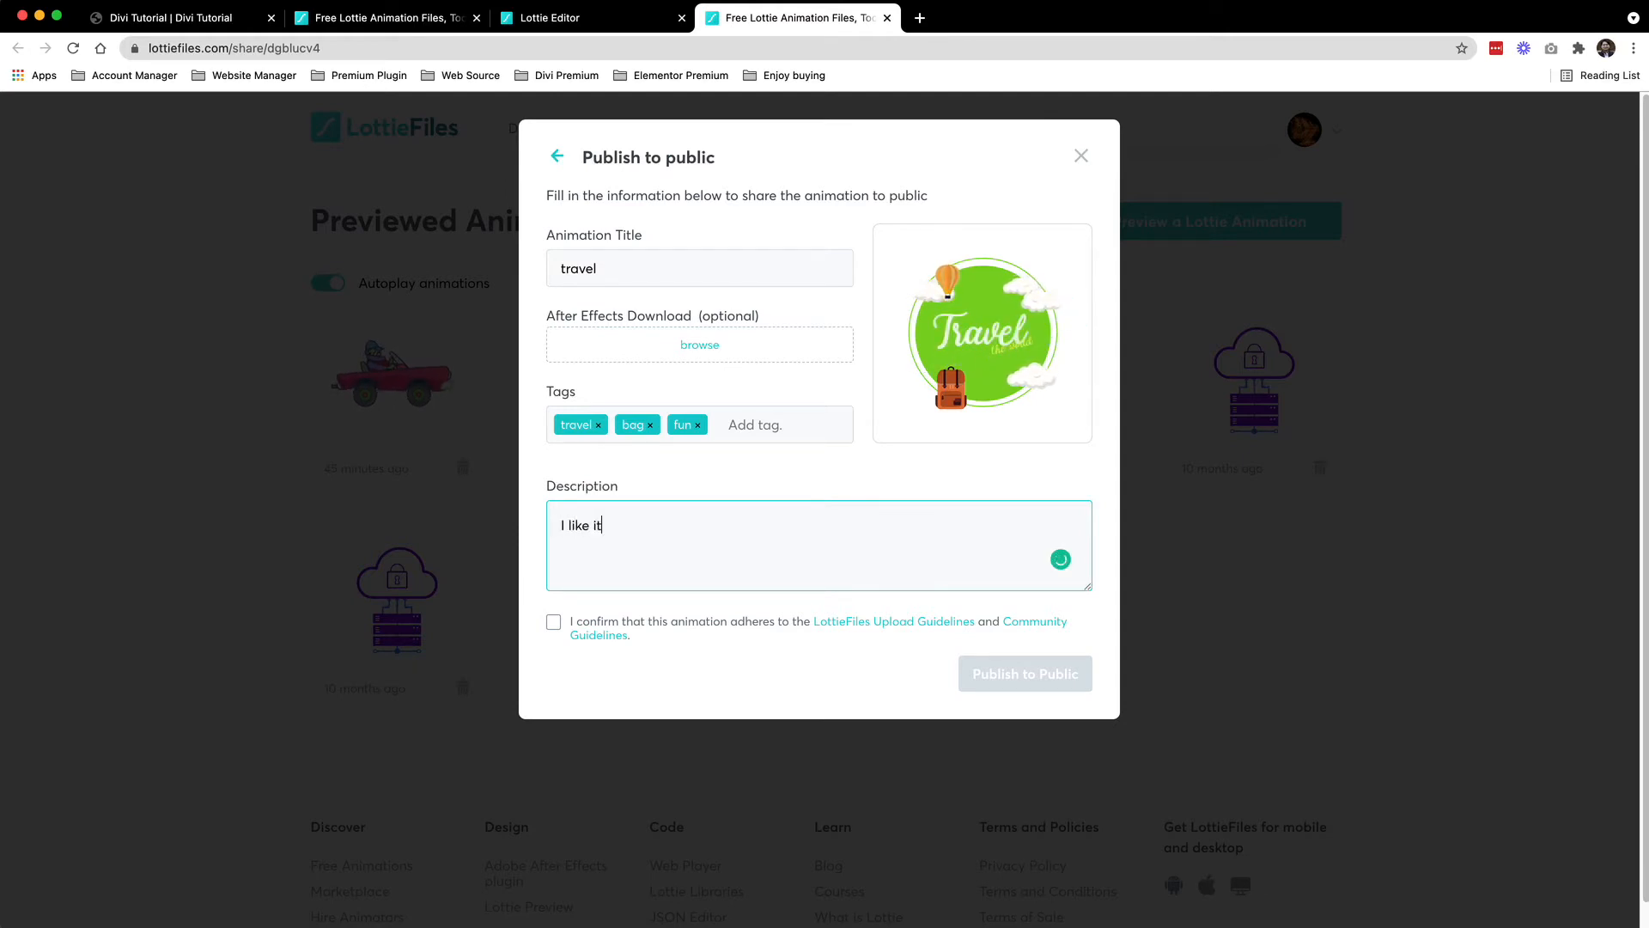
click(555, 622)
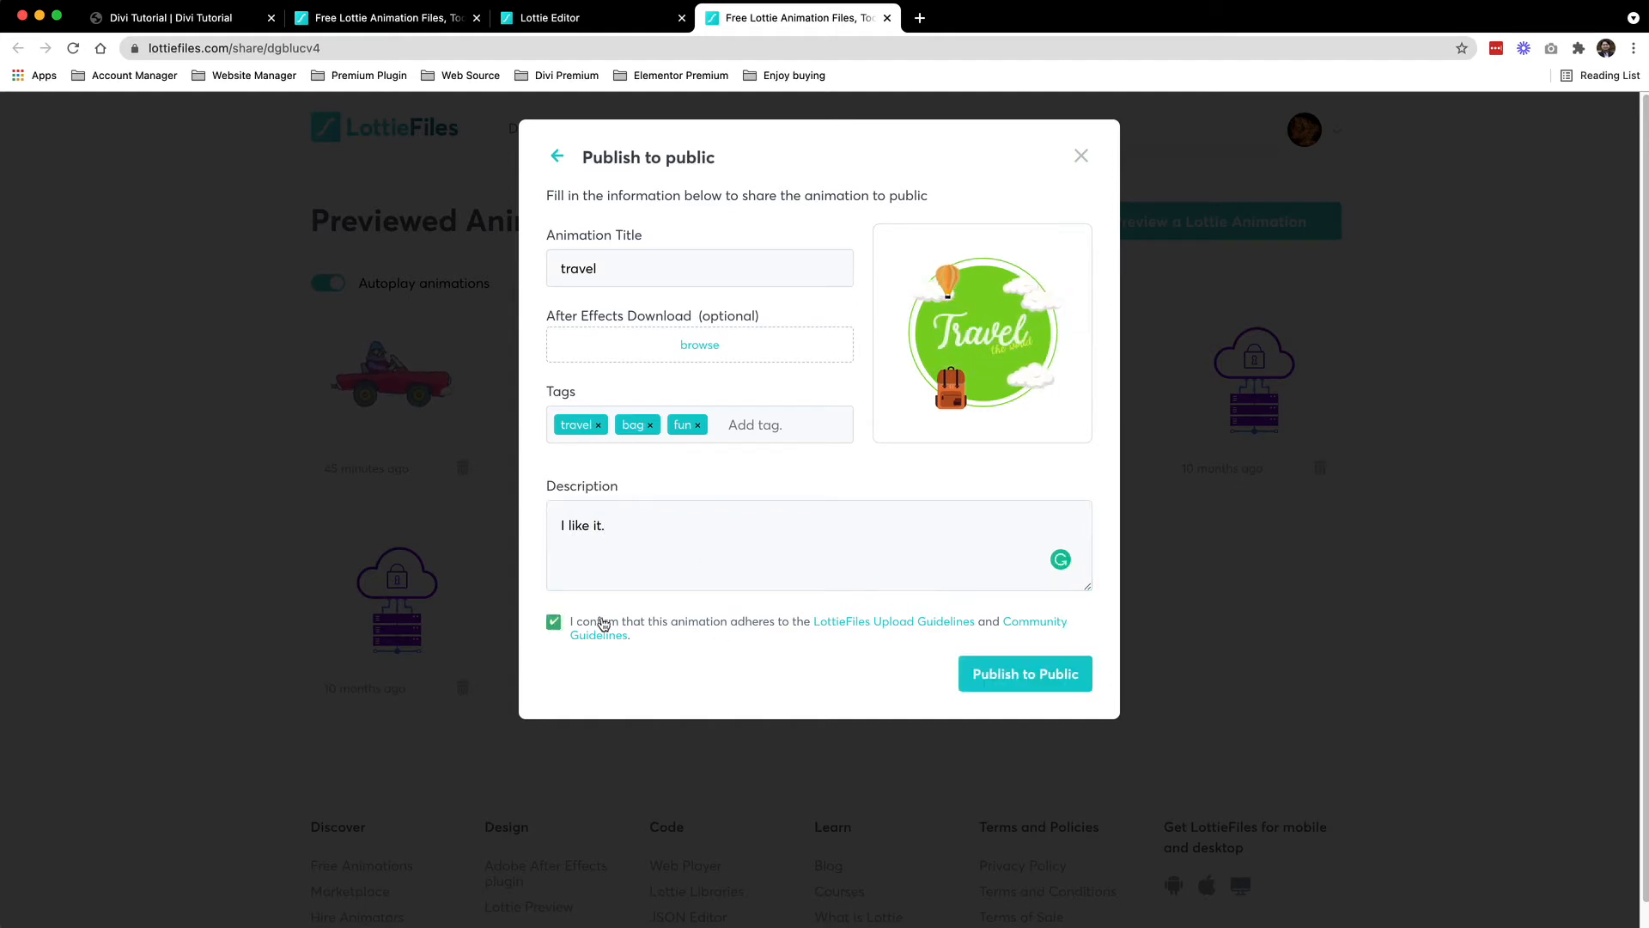
click(1027, 684)
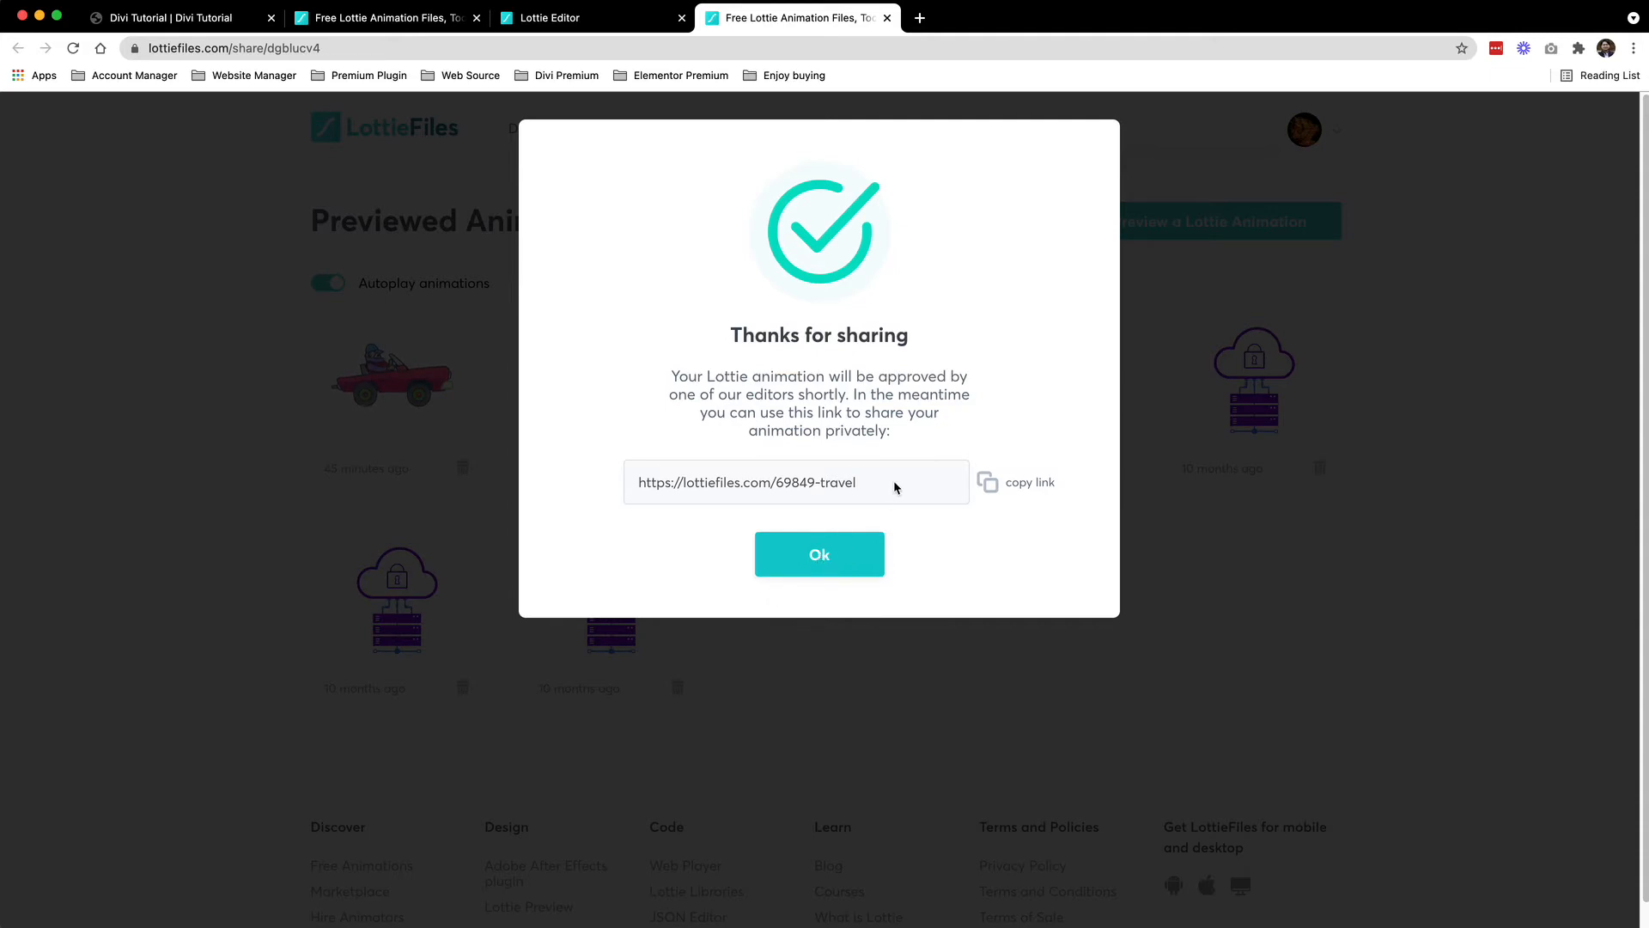
drag(893, 482, 643, 487)
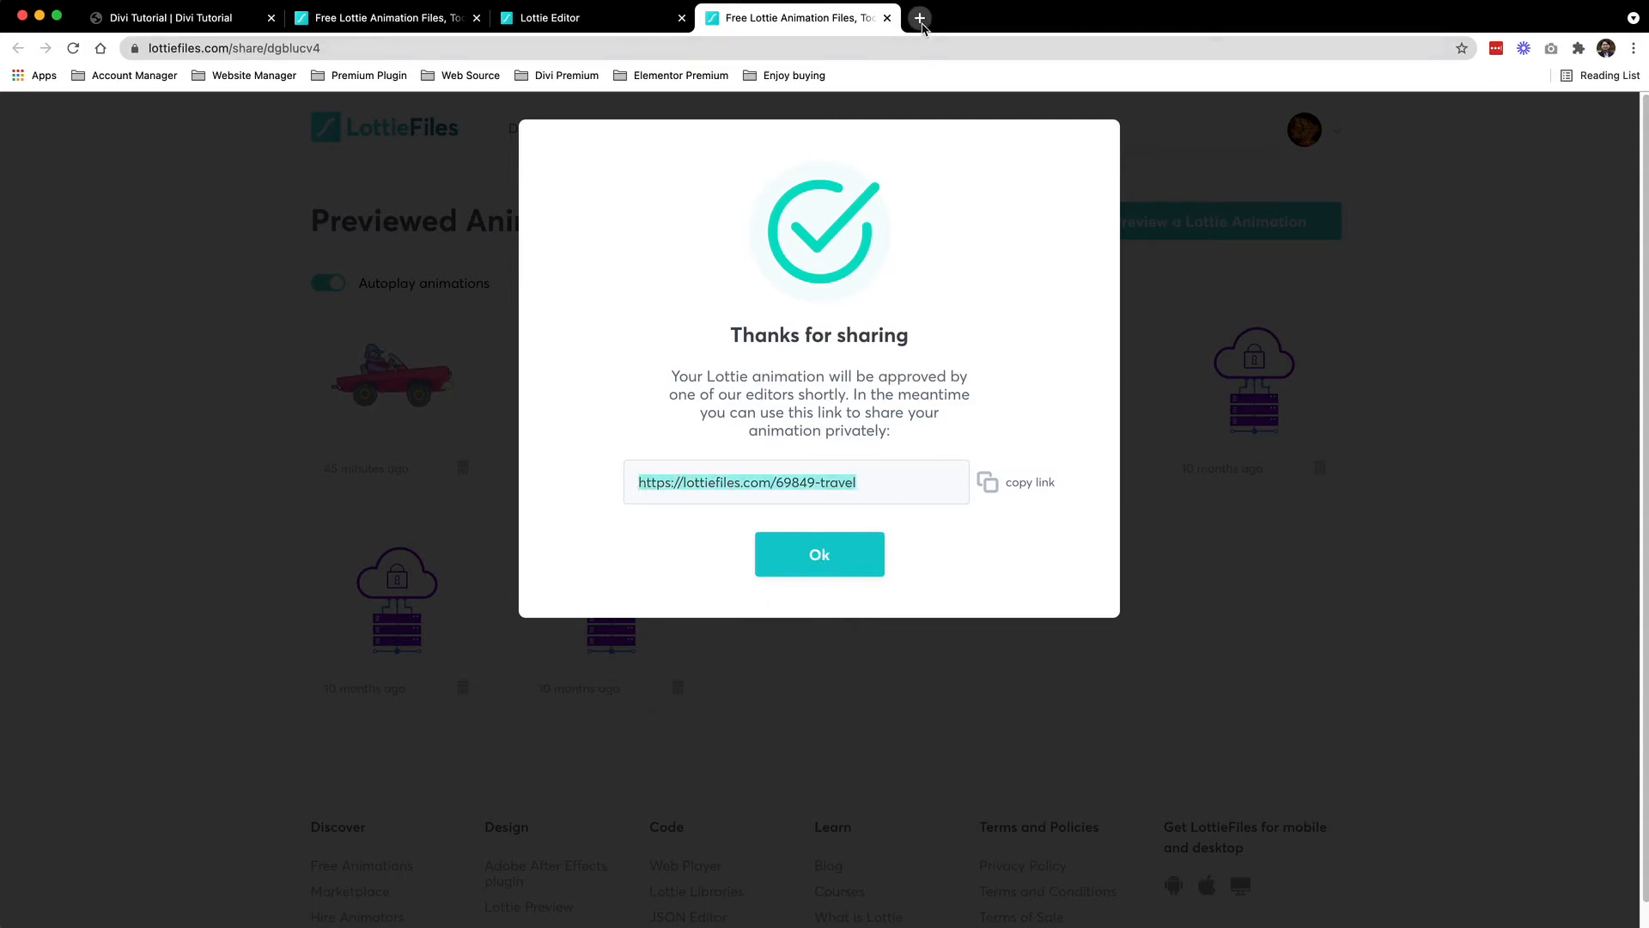
click(919, 18)
click(931, 48)
text(https://lottiefiles.com/69849-travel)
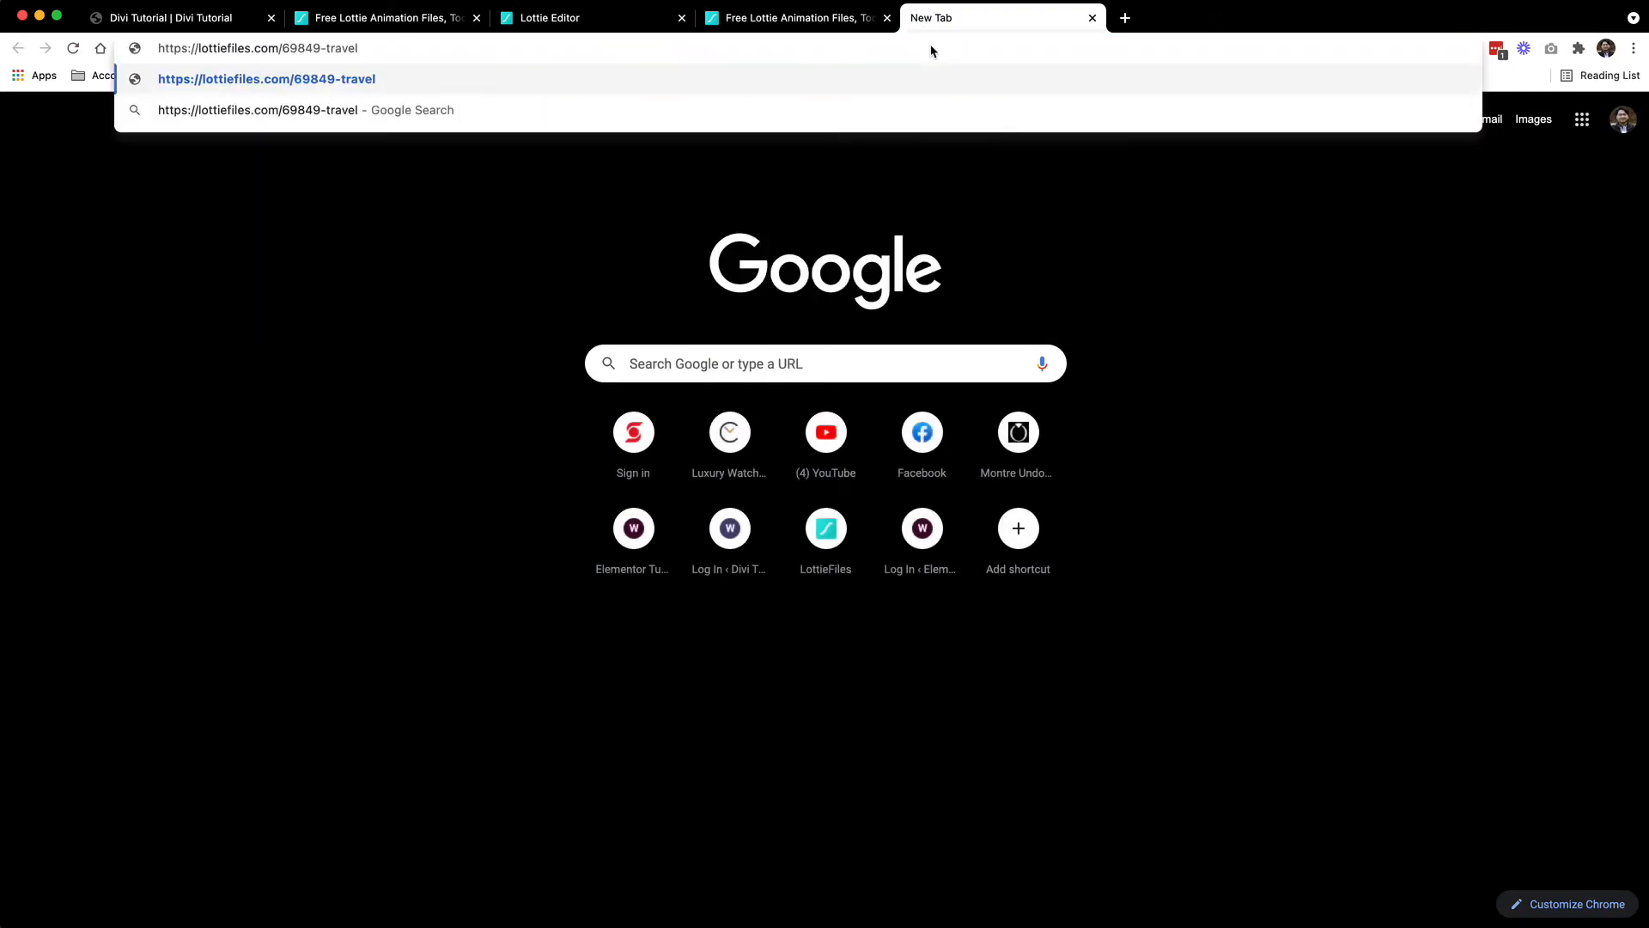
key(Return)
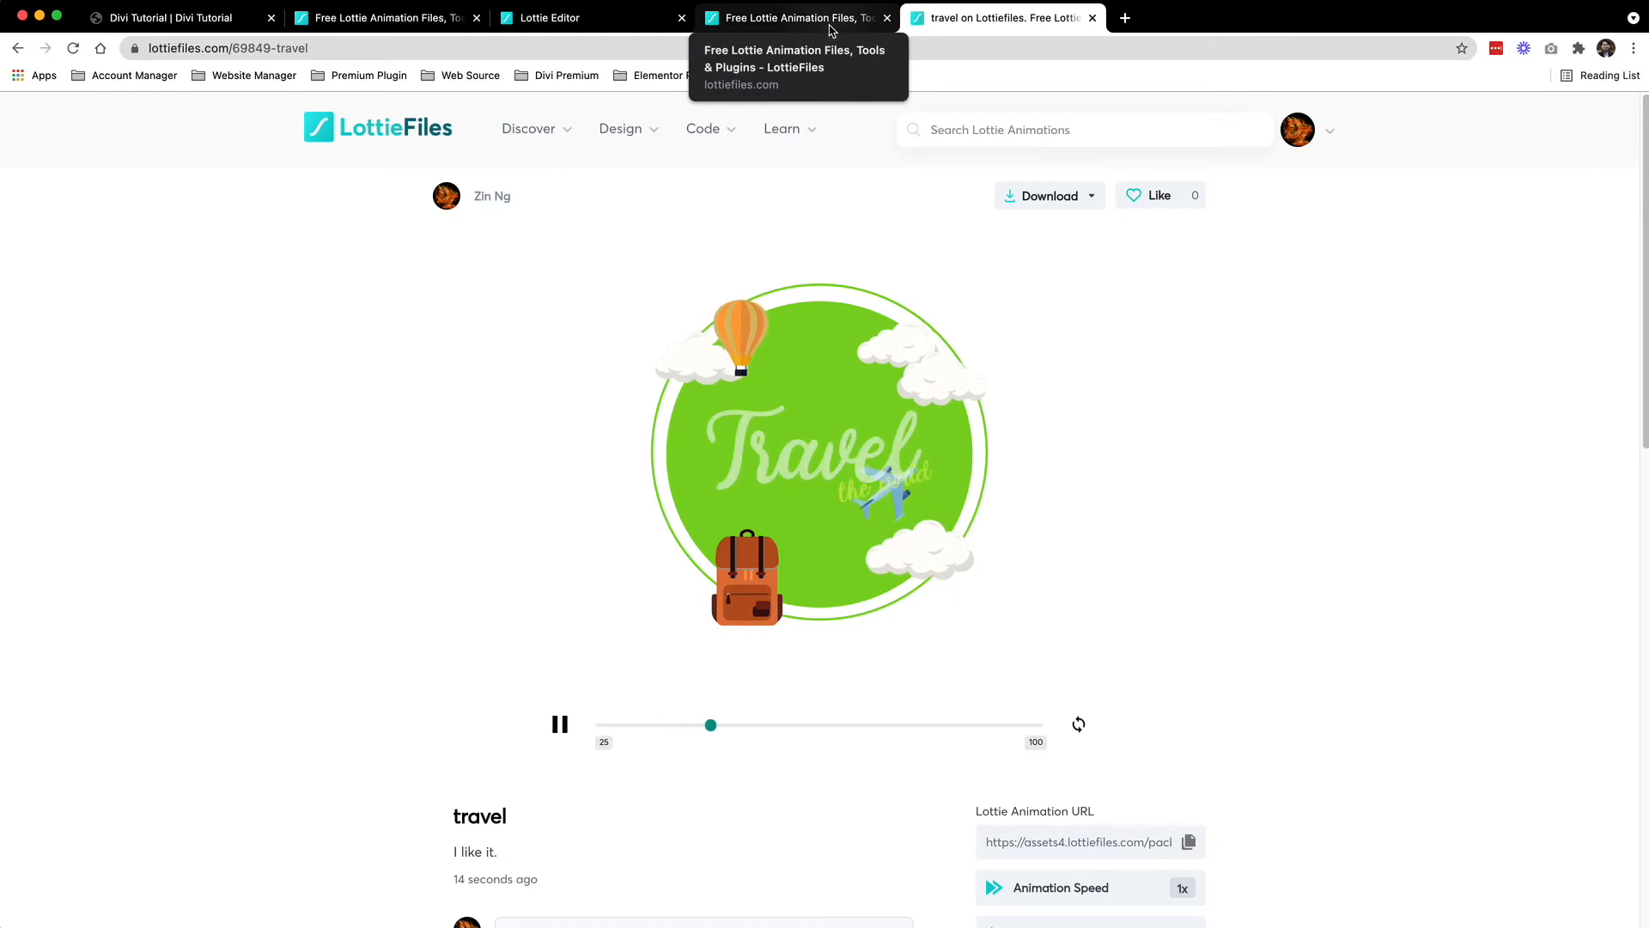
click(829, 30)
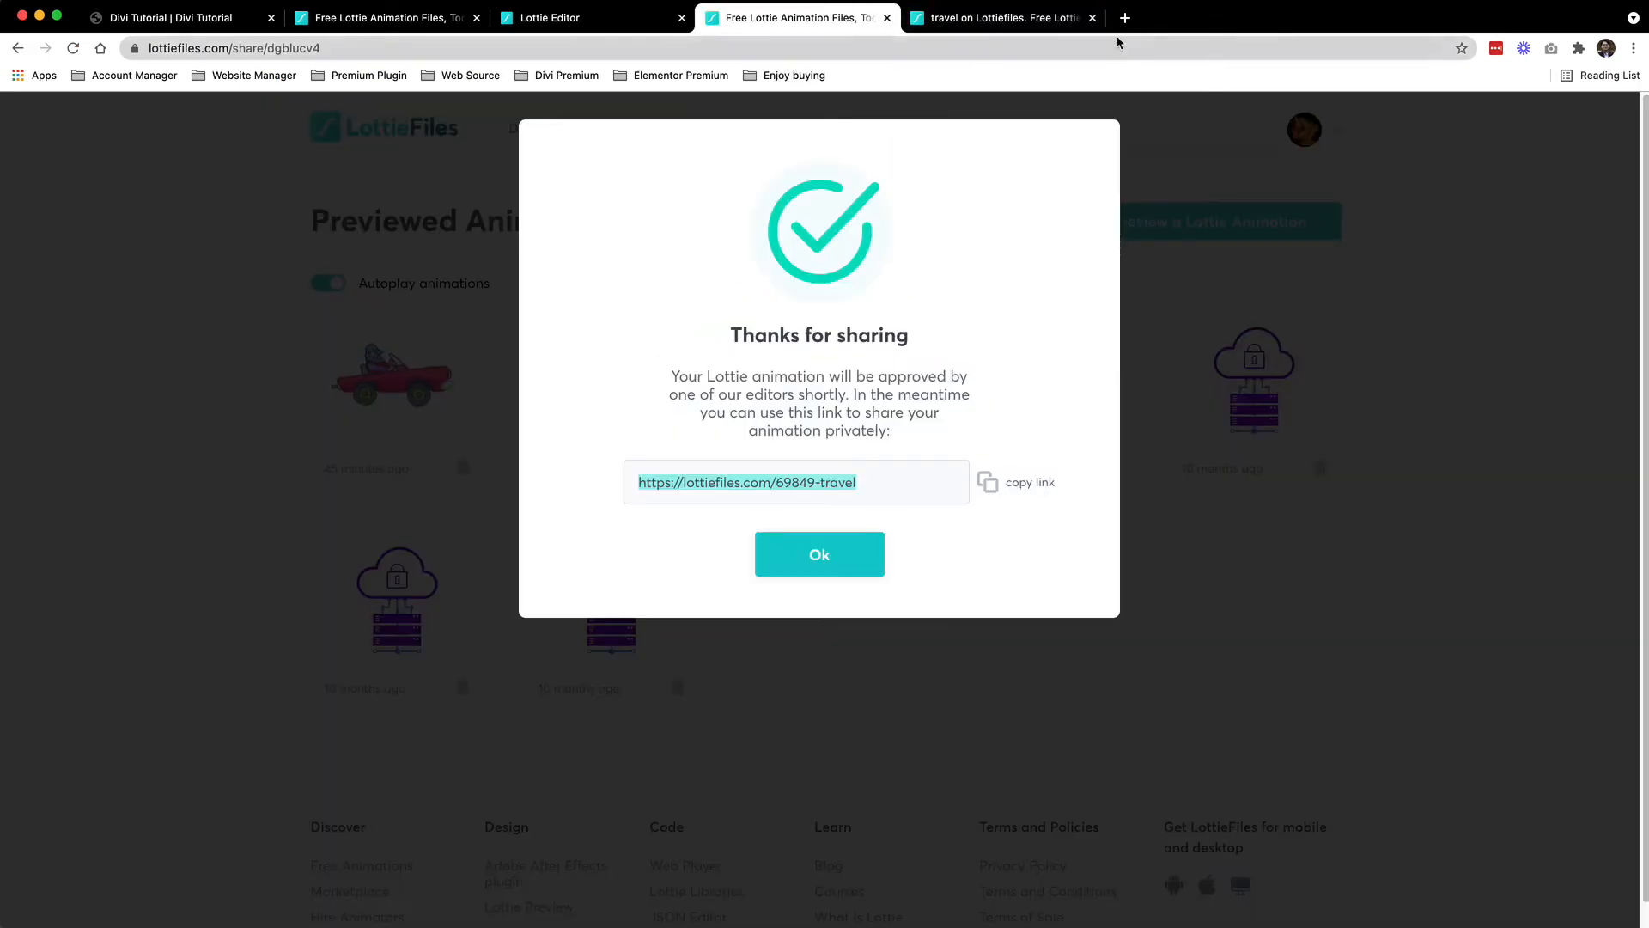
click(1093, 18)
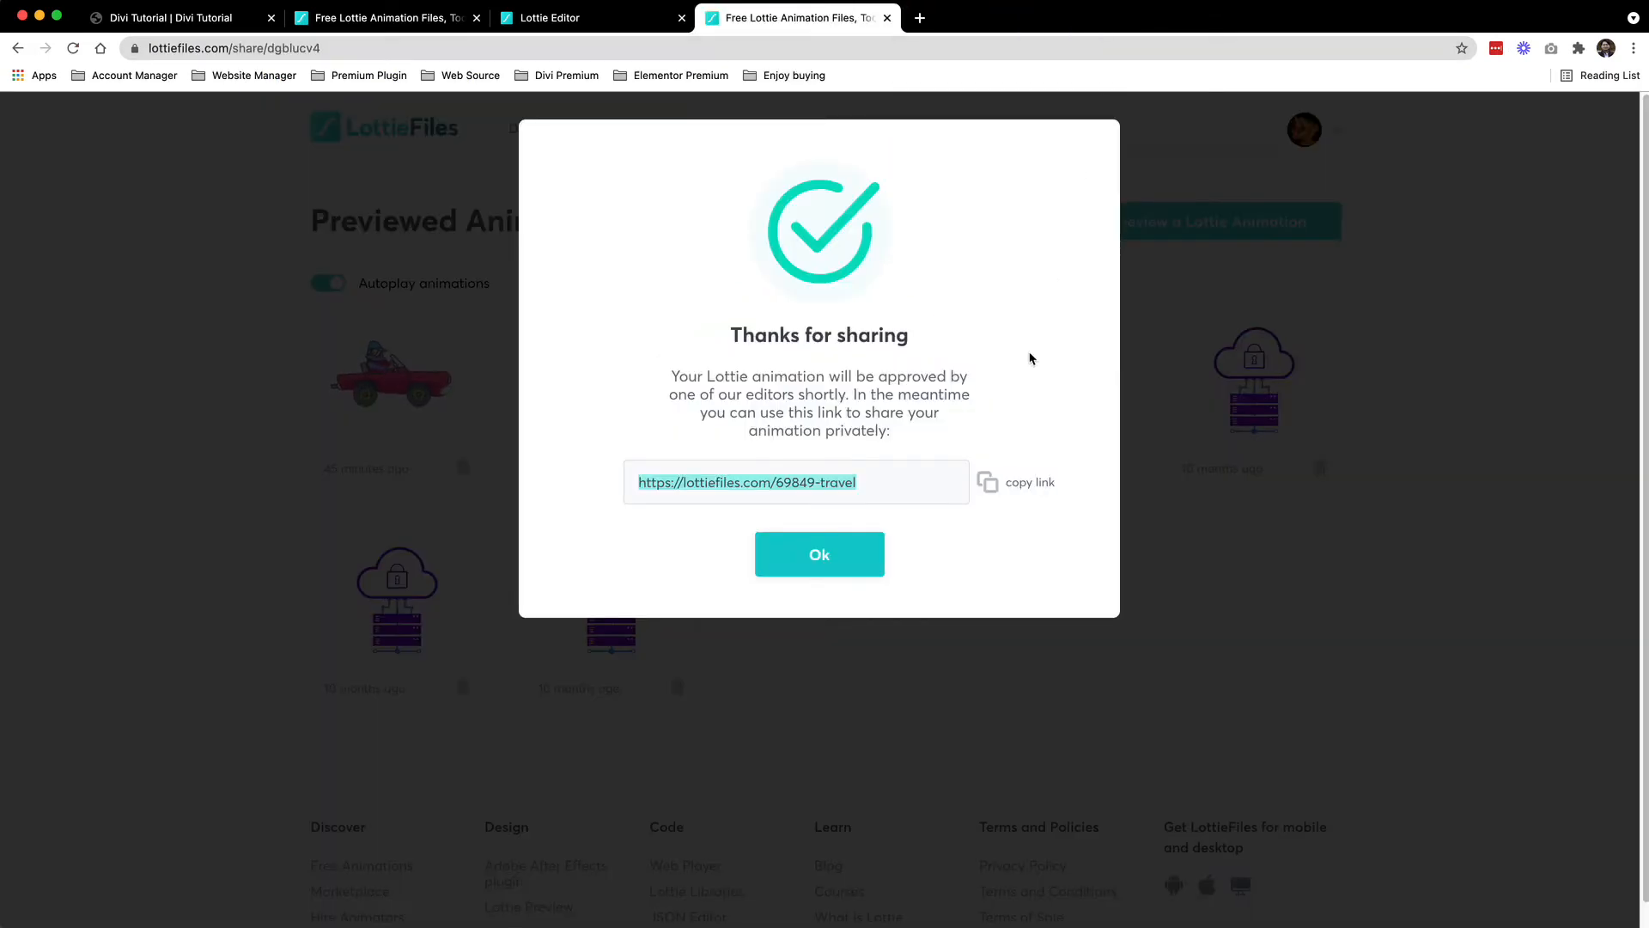
Dismiss the sharing confirmation and open the green travel animation from the public animations on the account's profile
click(849, 557)
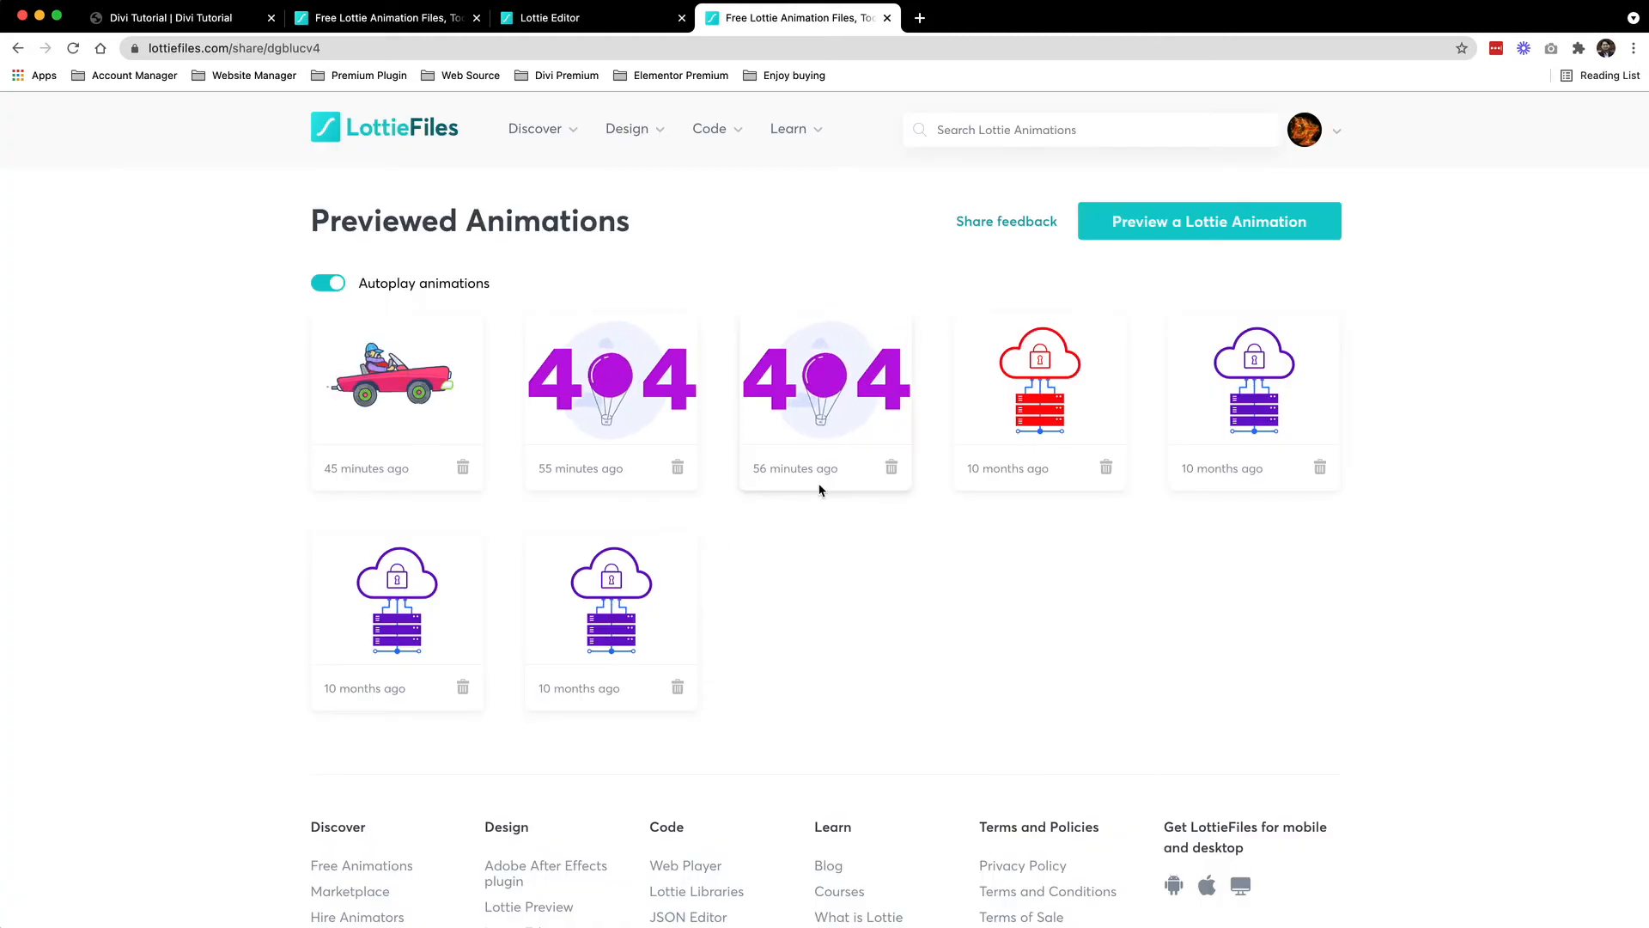
click(1307, 137)
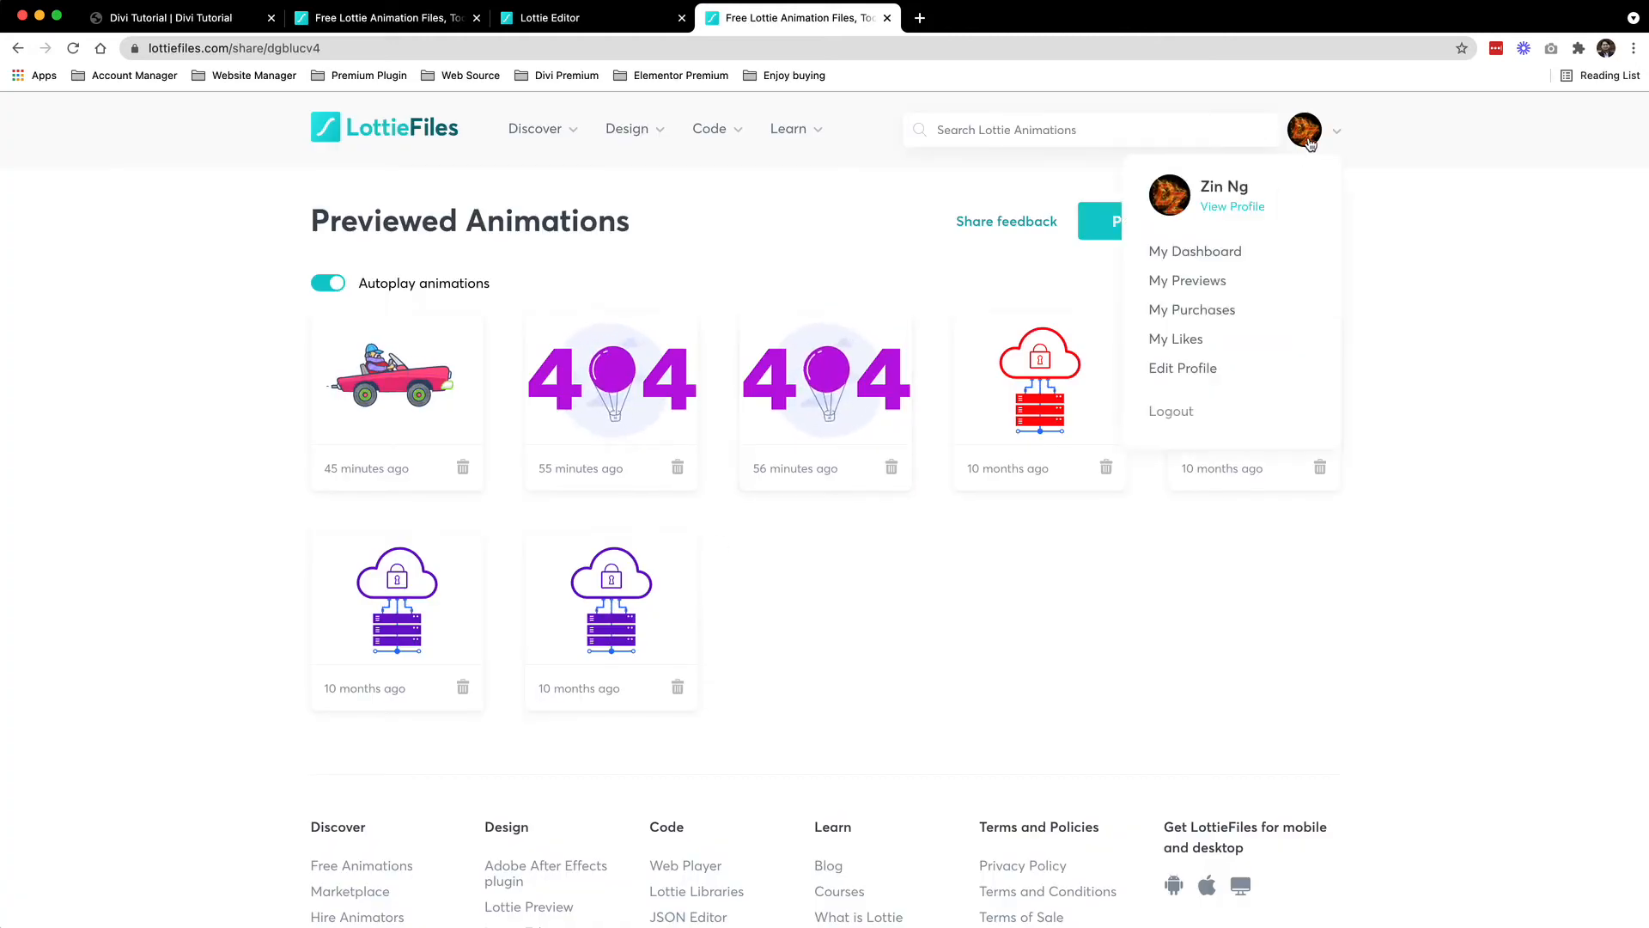
mouse_move(1311, 137)
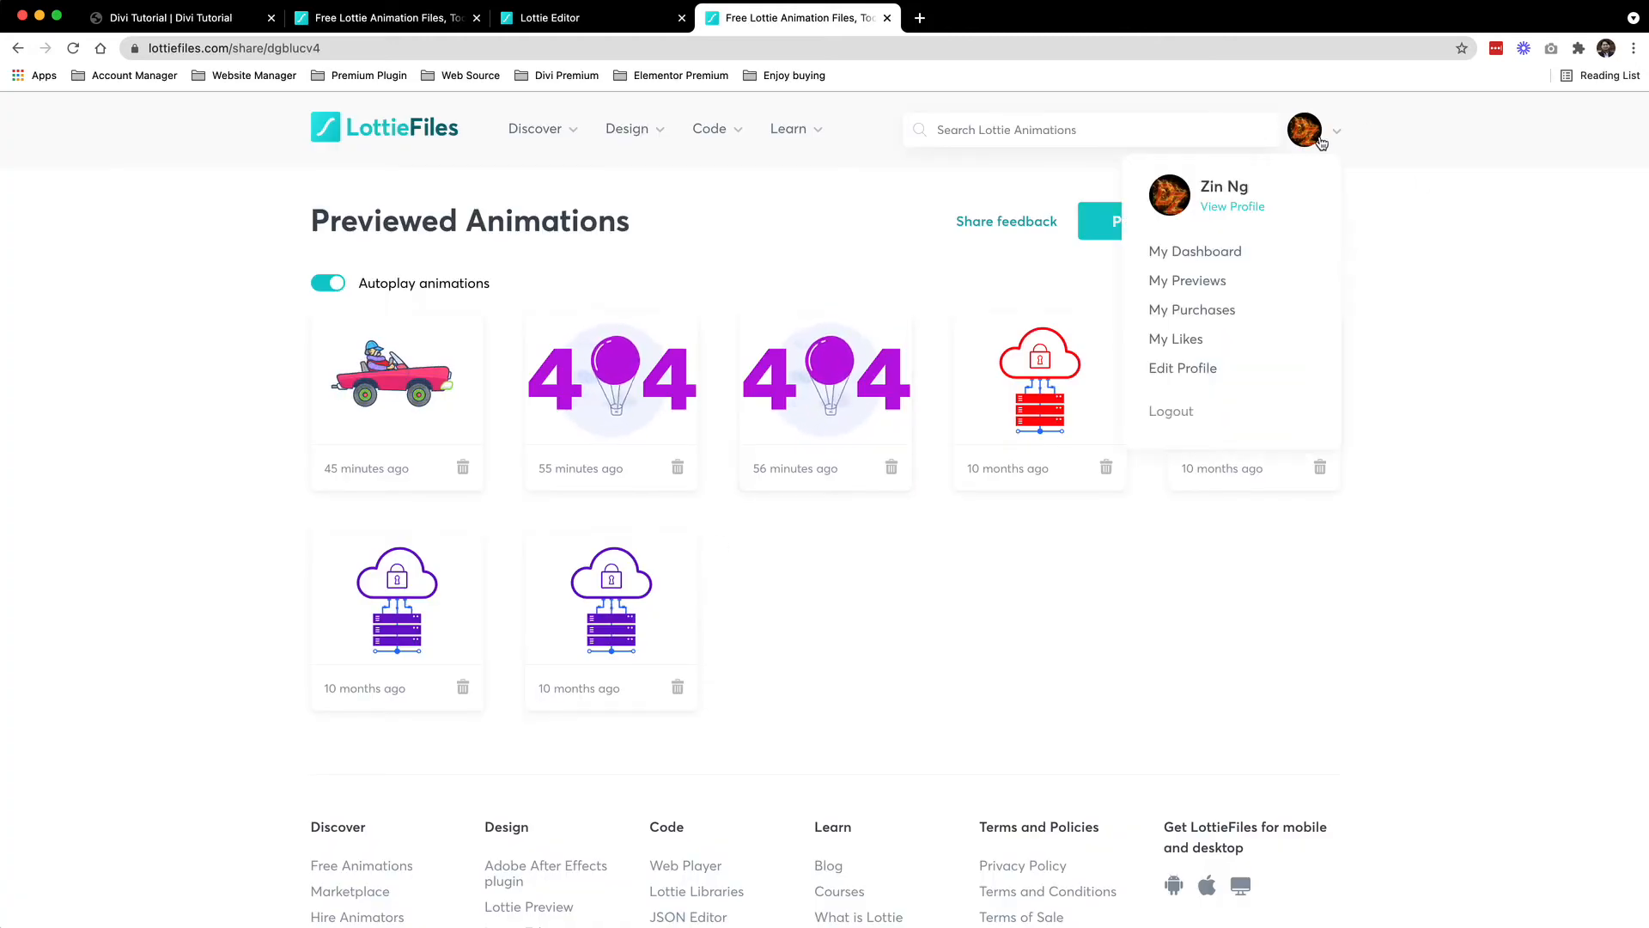
click(1232, 208)
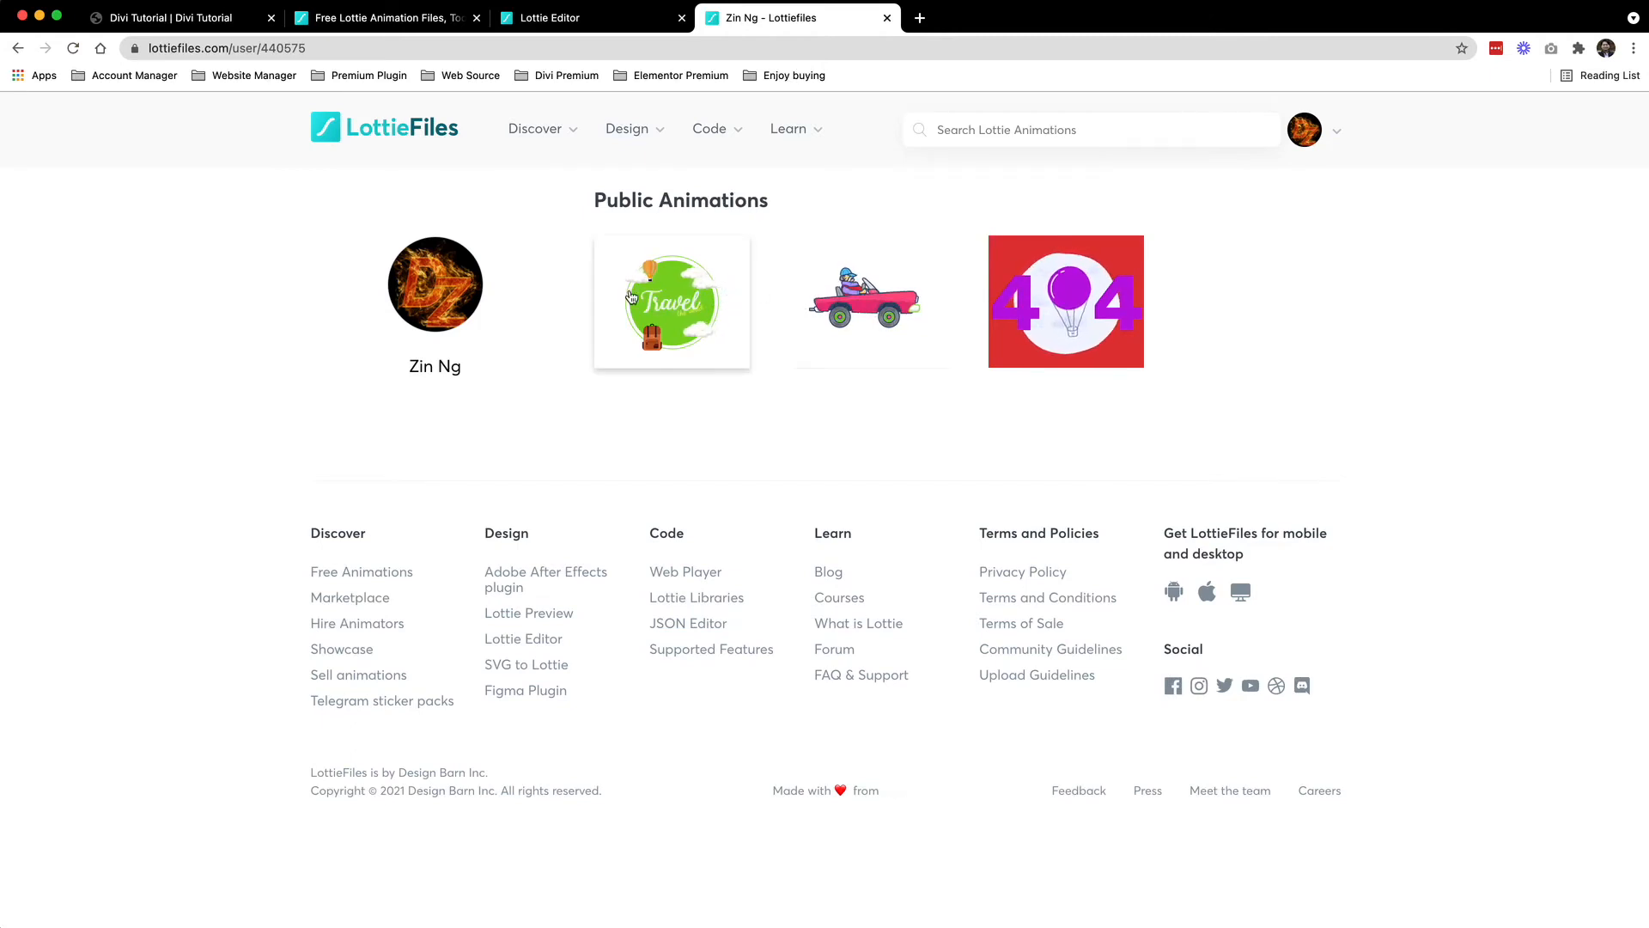
click(683, 307)
Open the travel animation's HTML embed in Lottie Web Player and bring up its generated code
scroll(809, 464, down, 3)
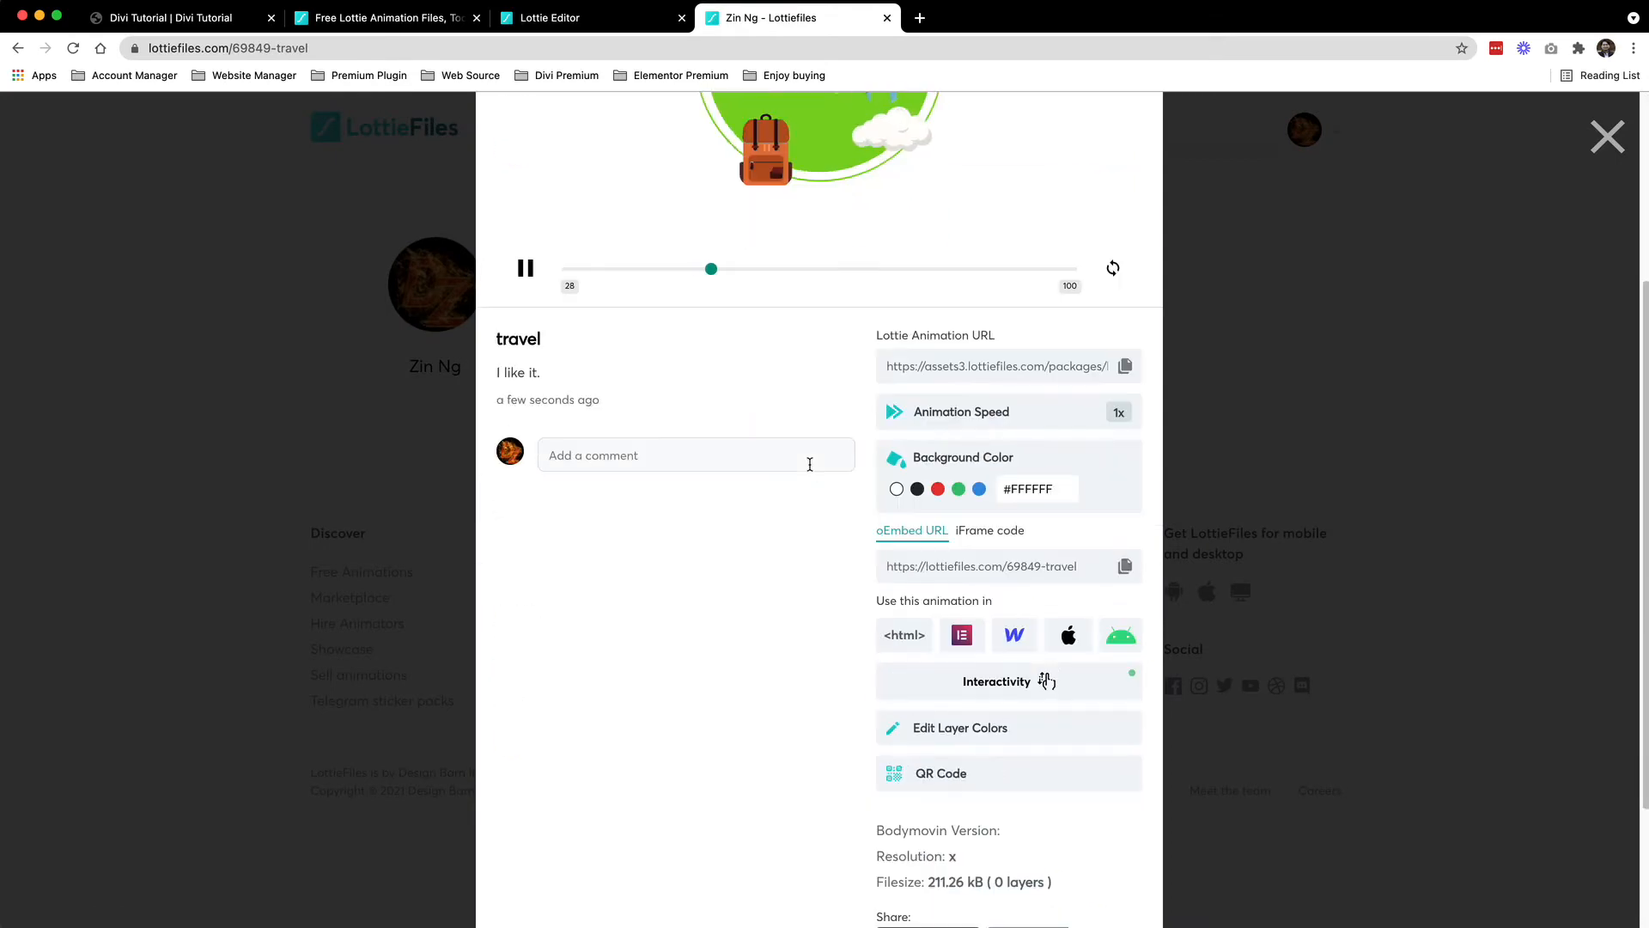
scroll(813, 466, down, 2)
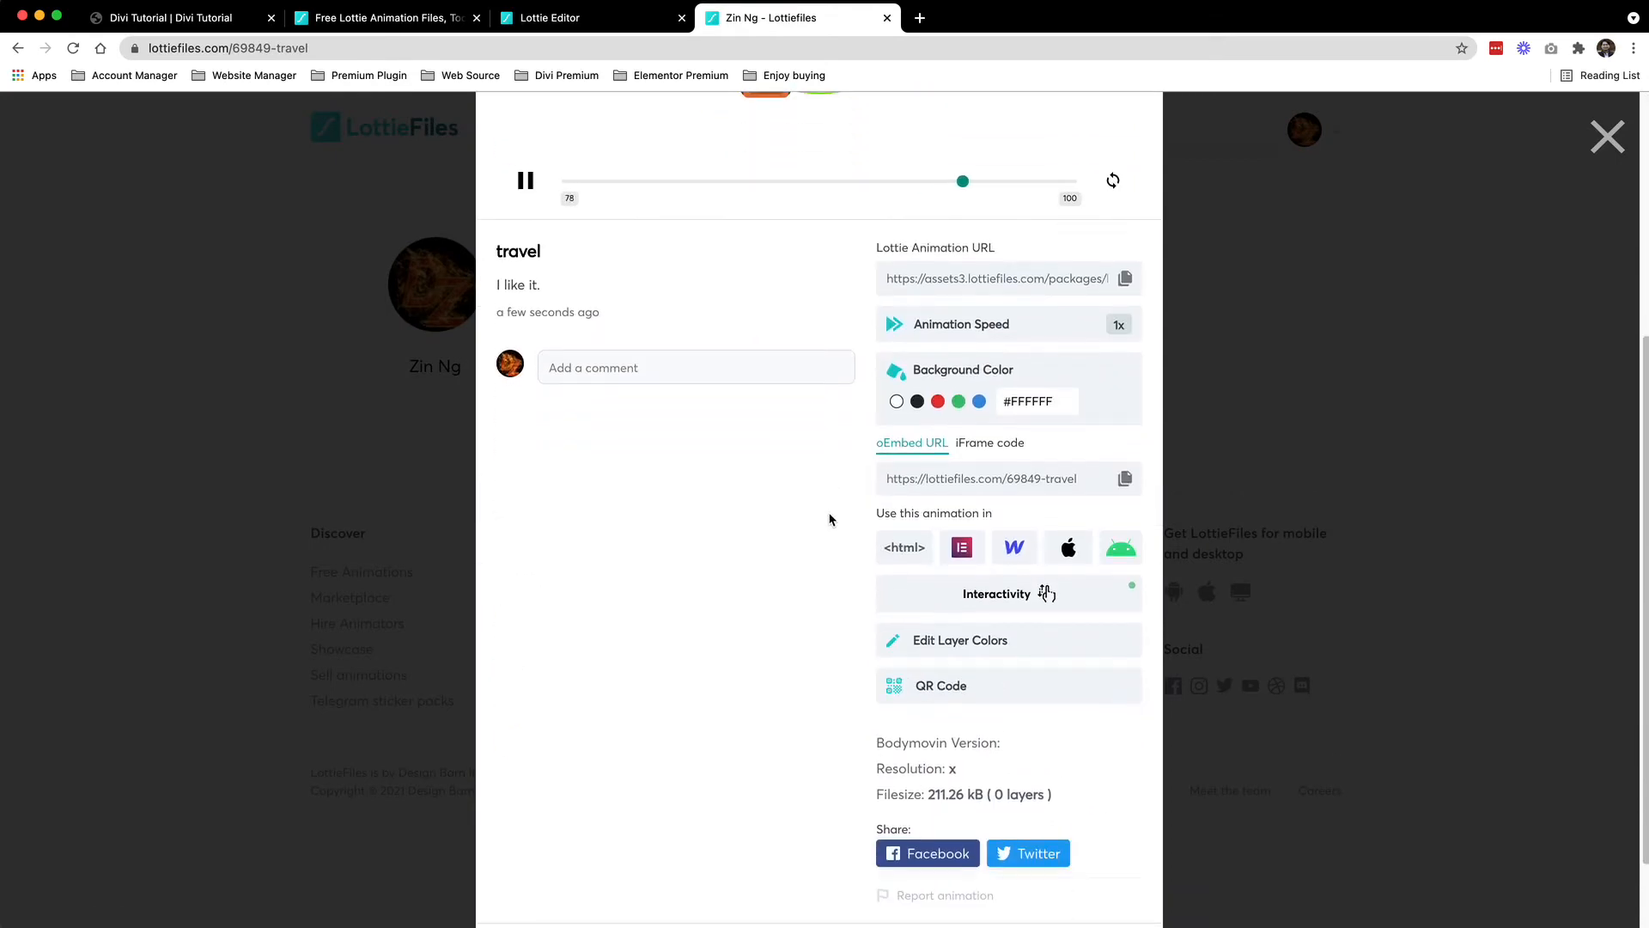
click(901, 557)
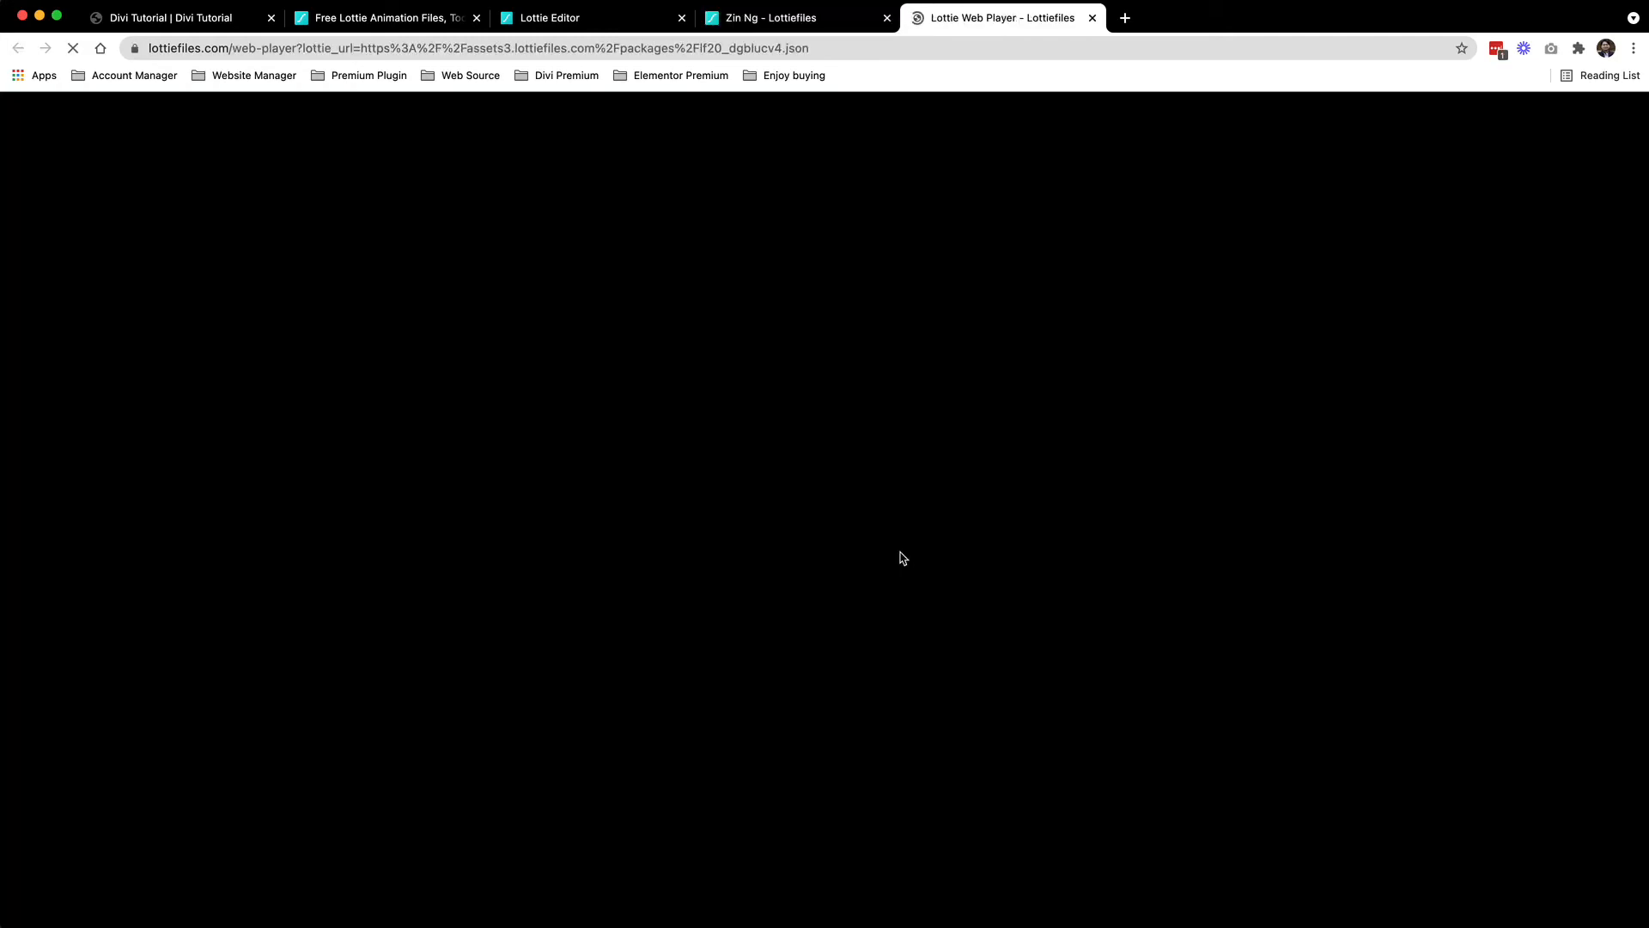
scroll(902, 552, down, 3)
scroll(901, 553, down, 2)
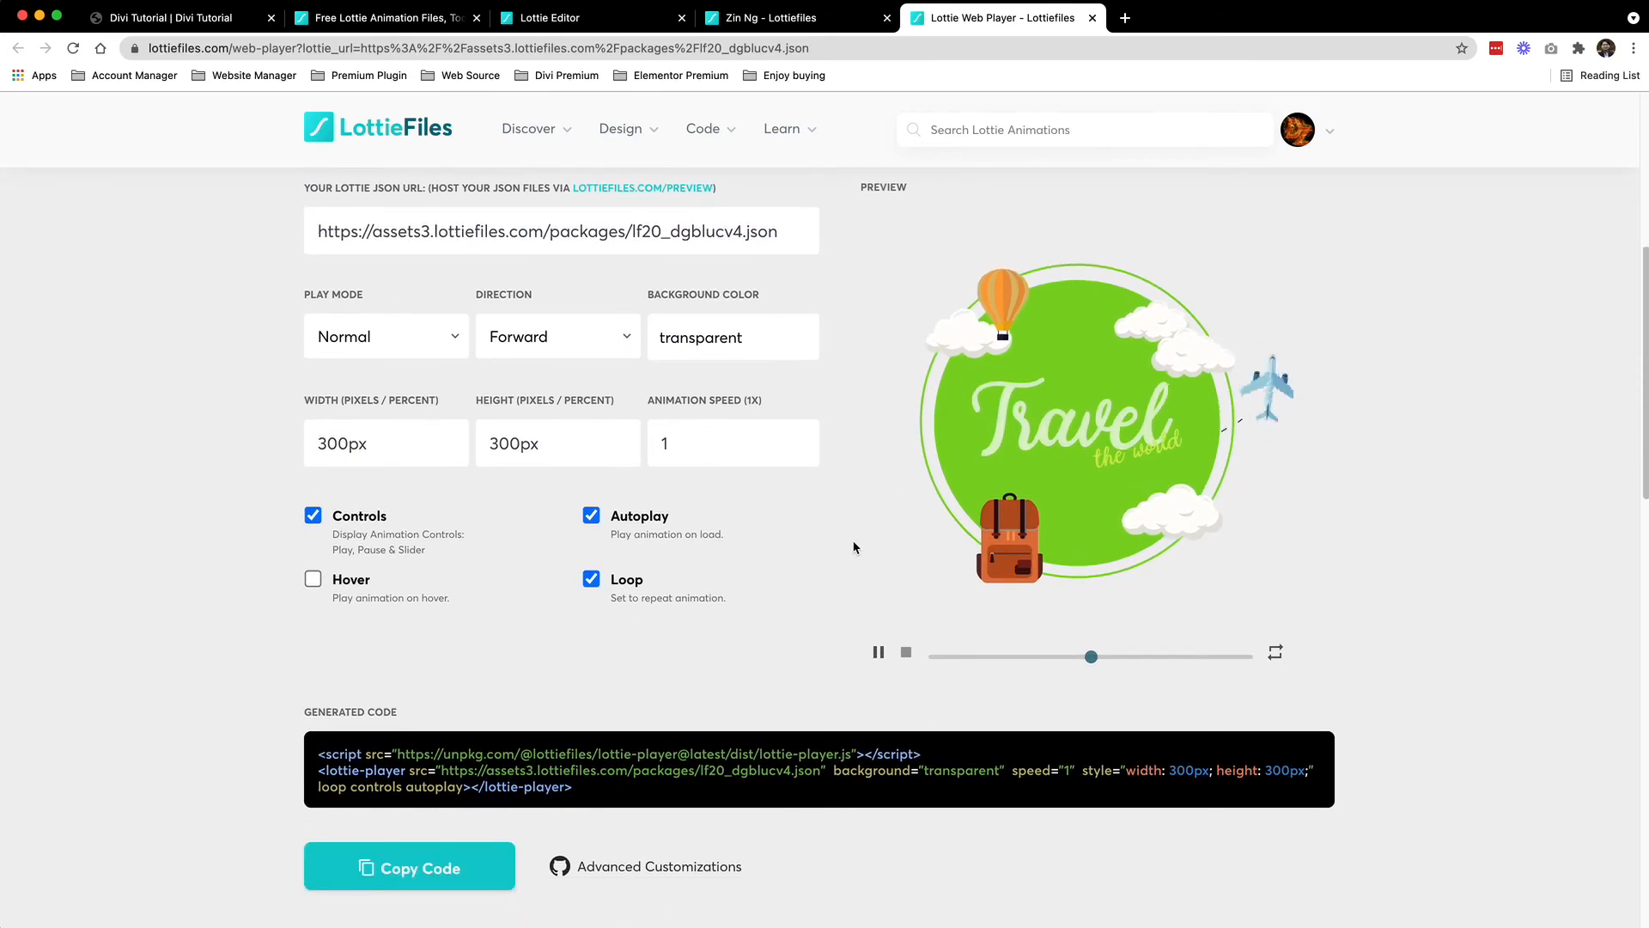
Turn off the player controls, set the animation's width to 100% and height to 600px, and copy the generated embed code
click(312, 516)
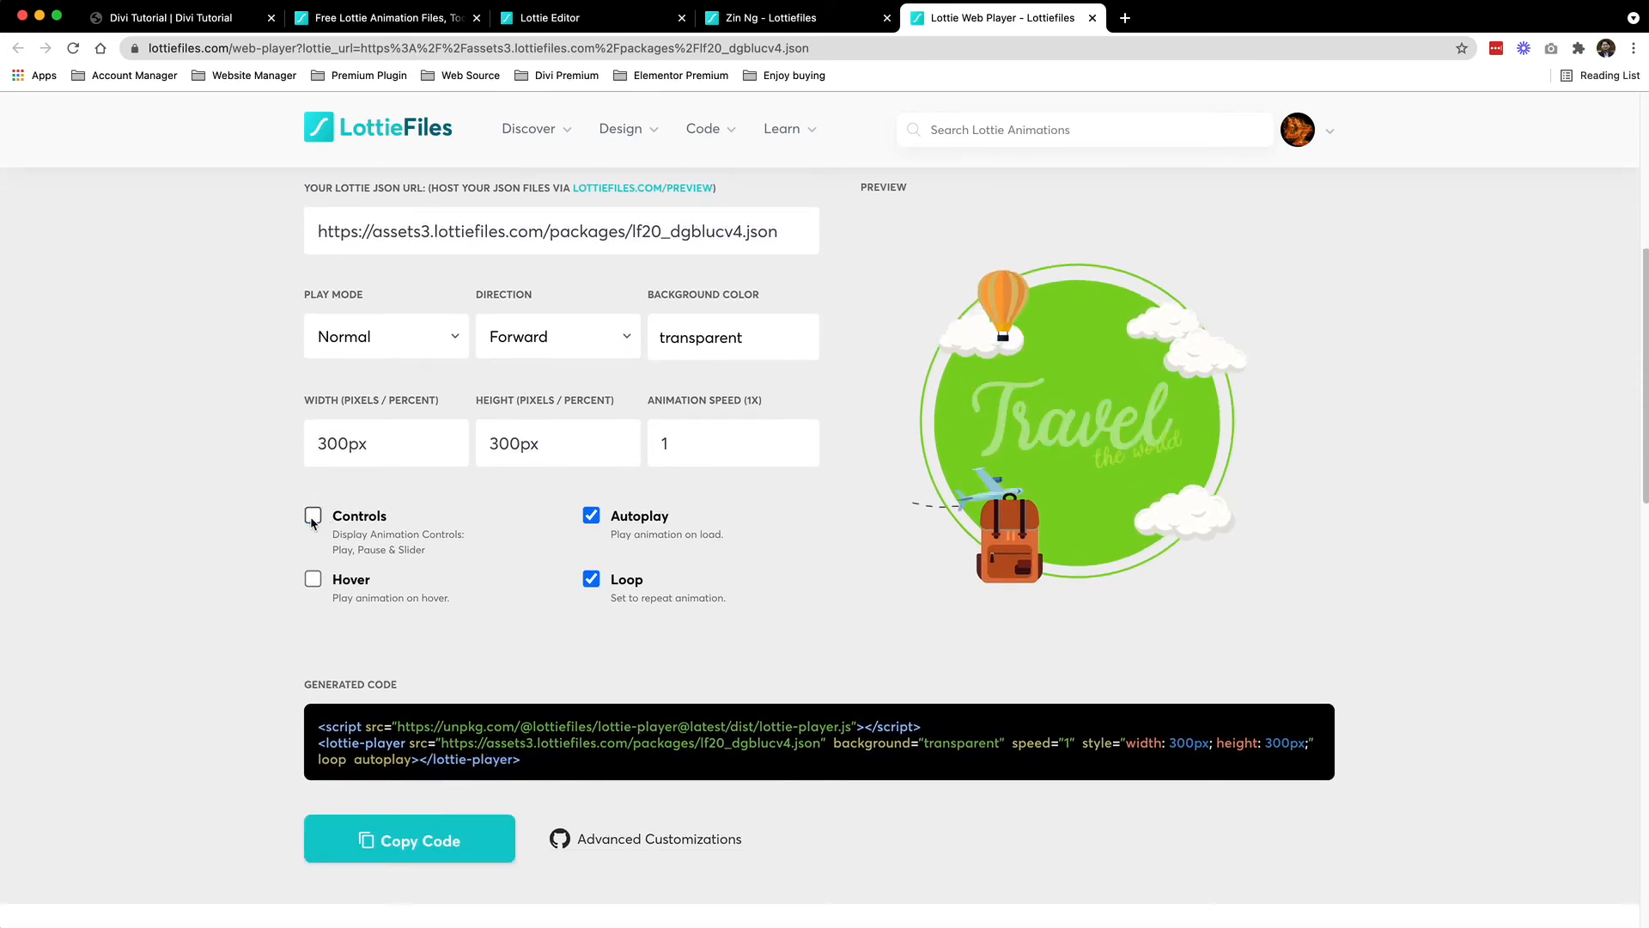
drag(377, 450, 292, 450)
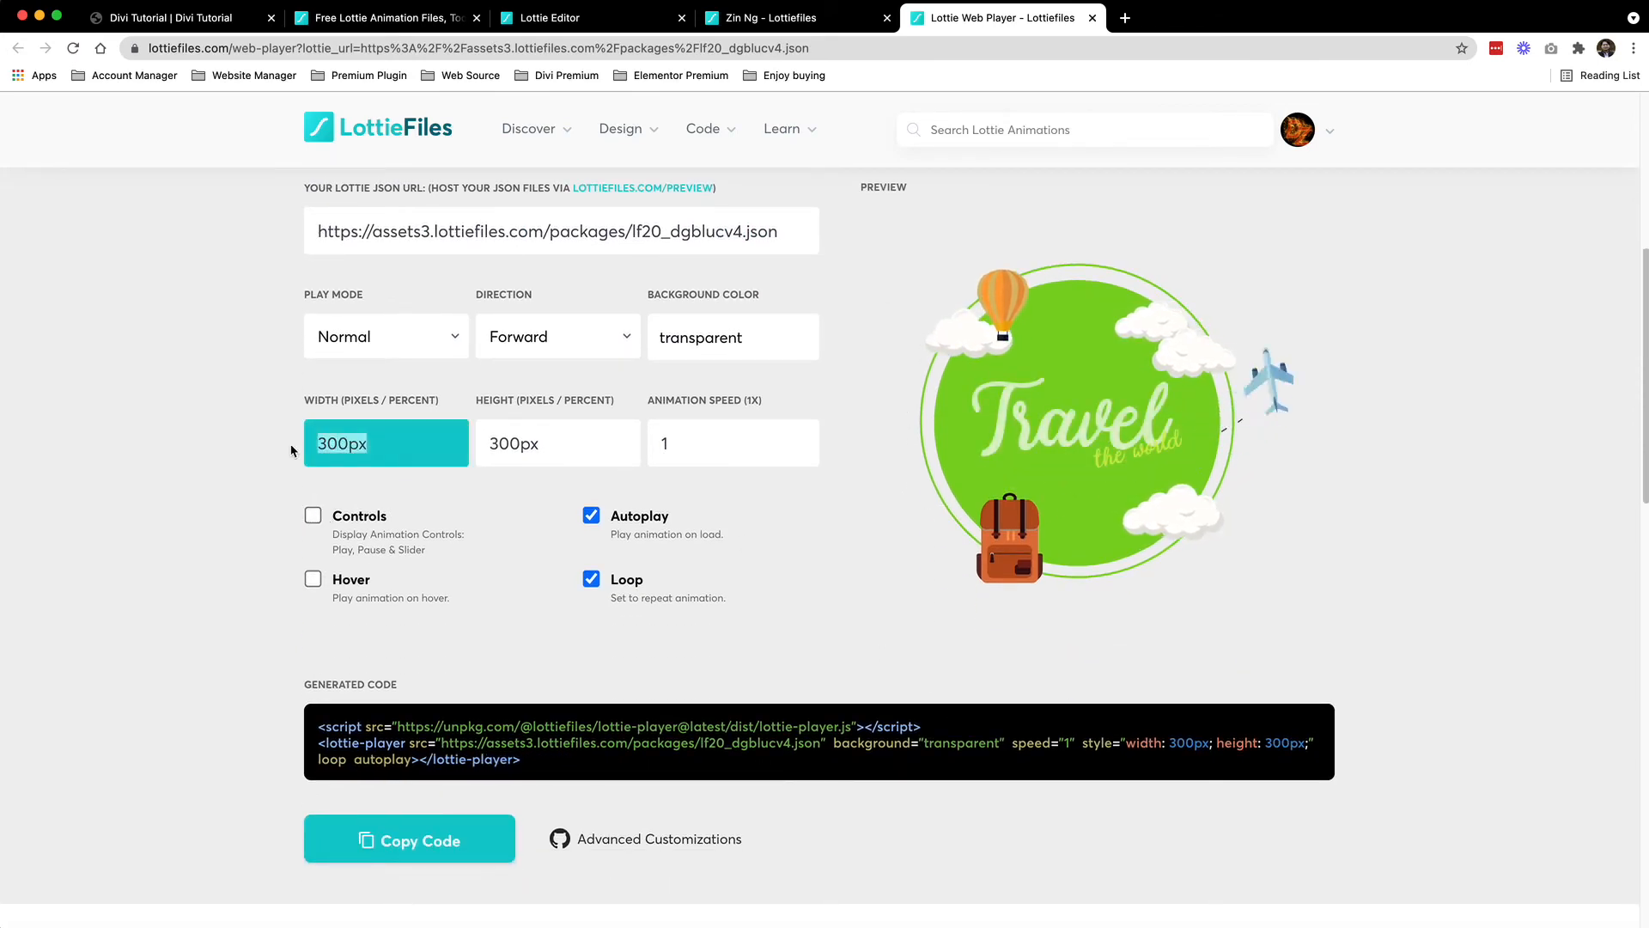
text(100%)
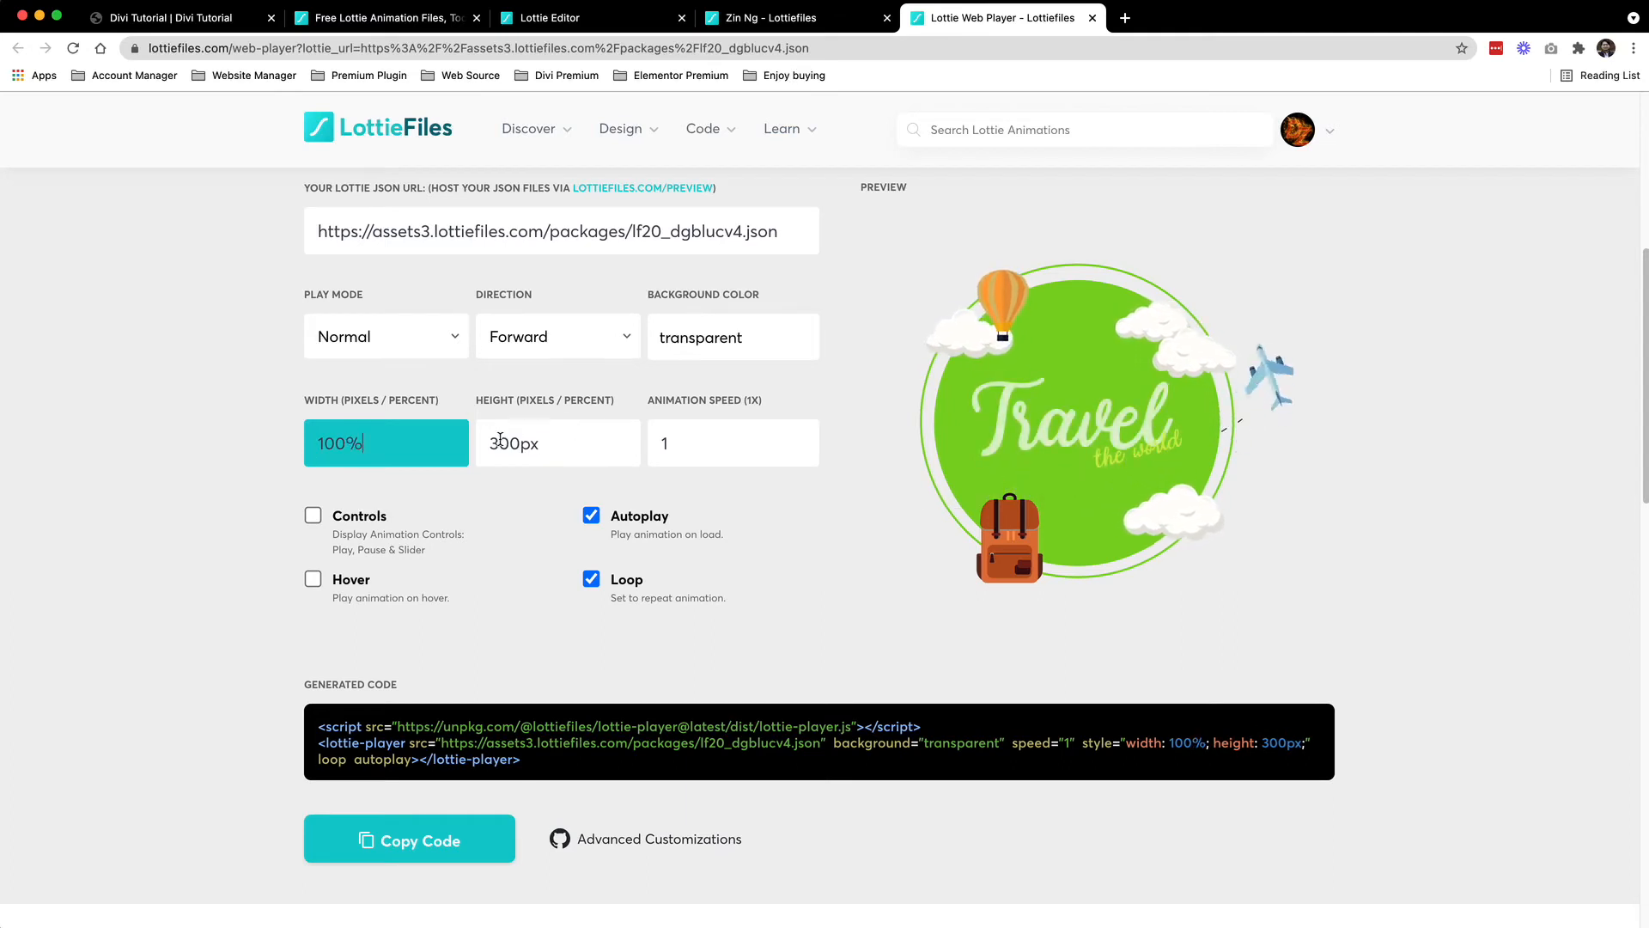
drag(499, 440, 491, 441)
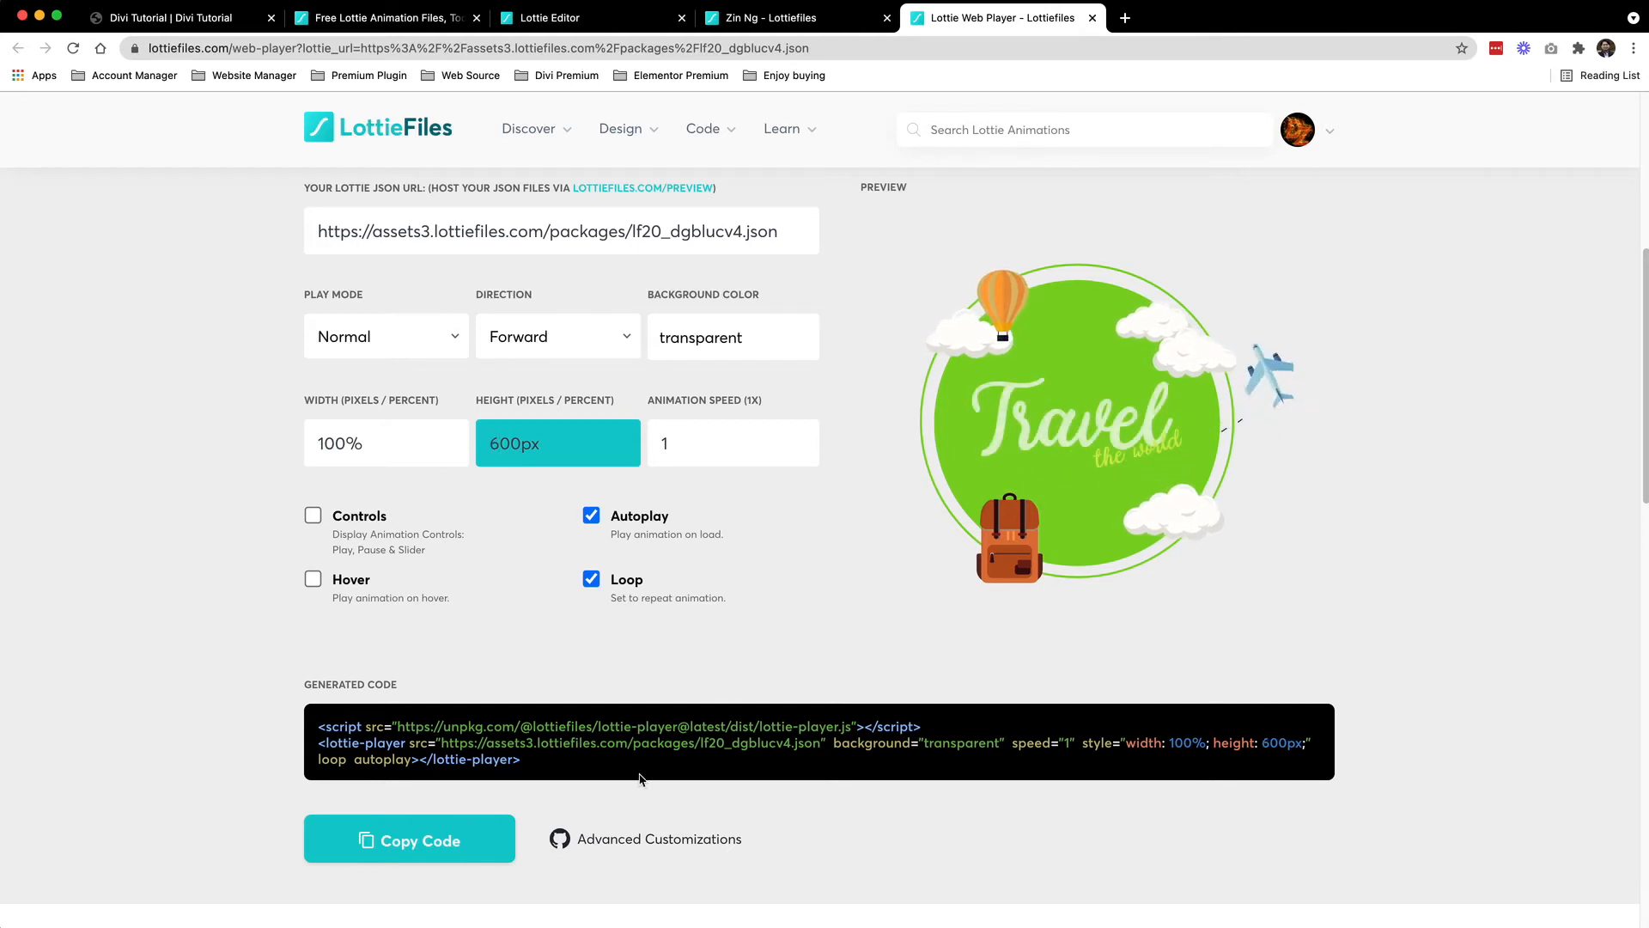
click(410, 838)
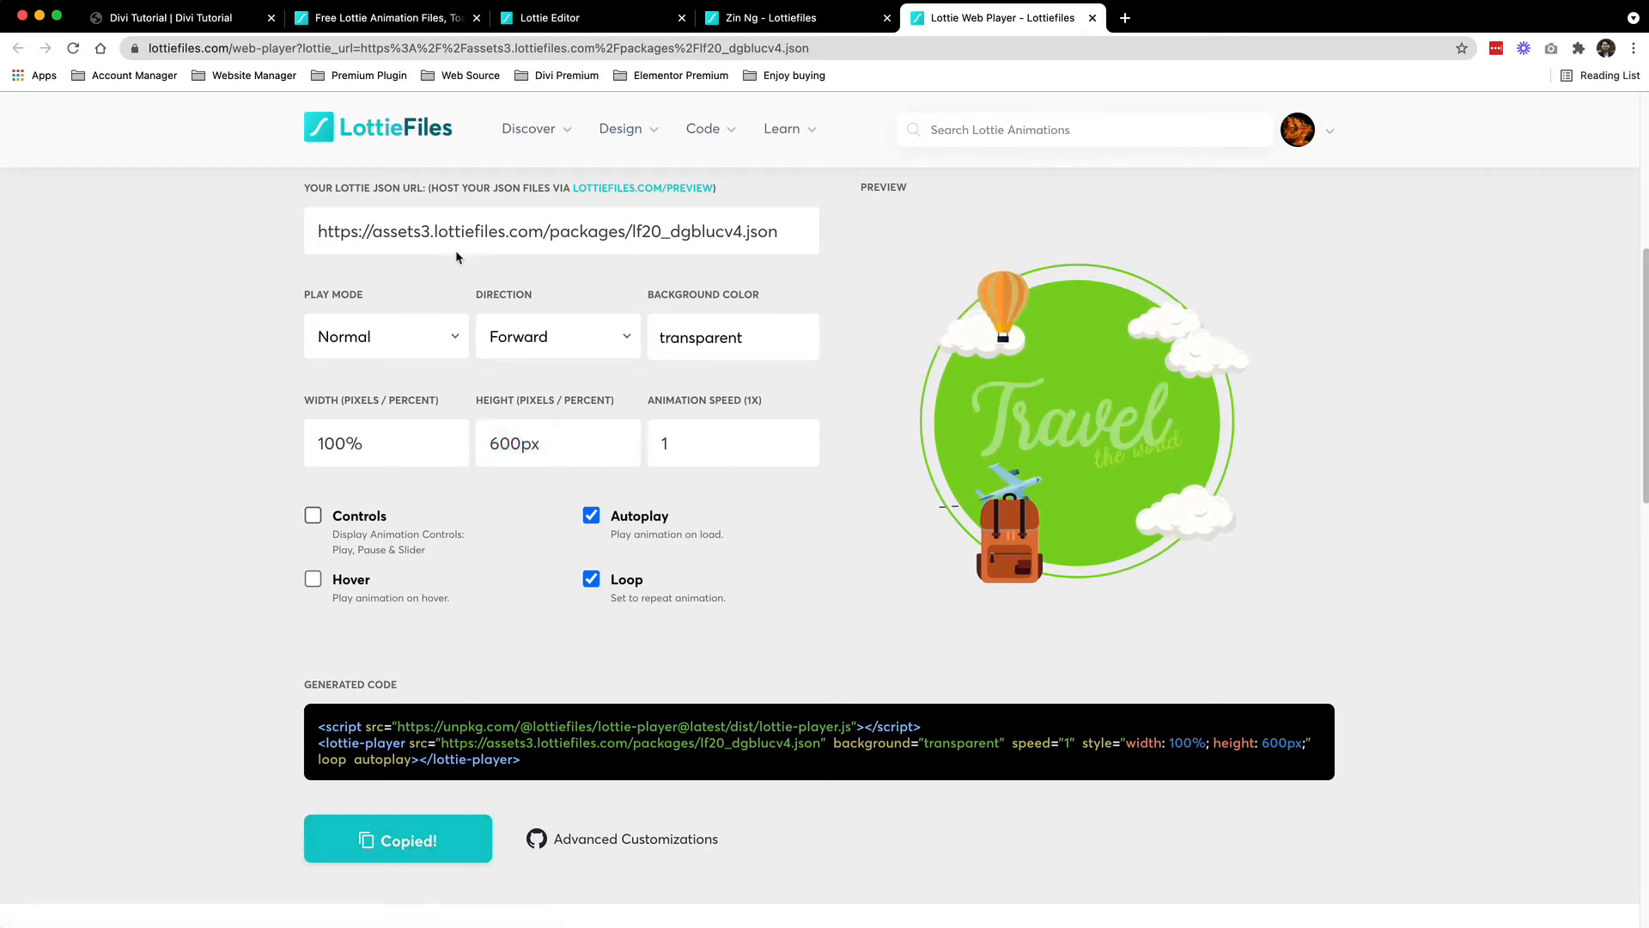
Replace the hero section's Code module content on the Divi page with the copied Lottie embed code and accept the module settings
click(209, 26)
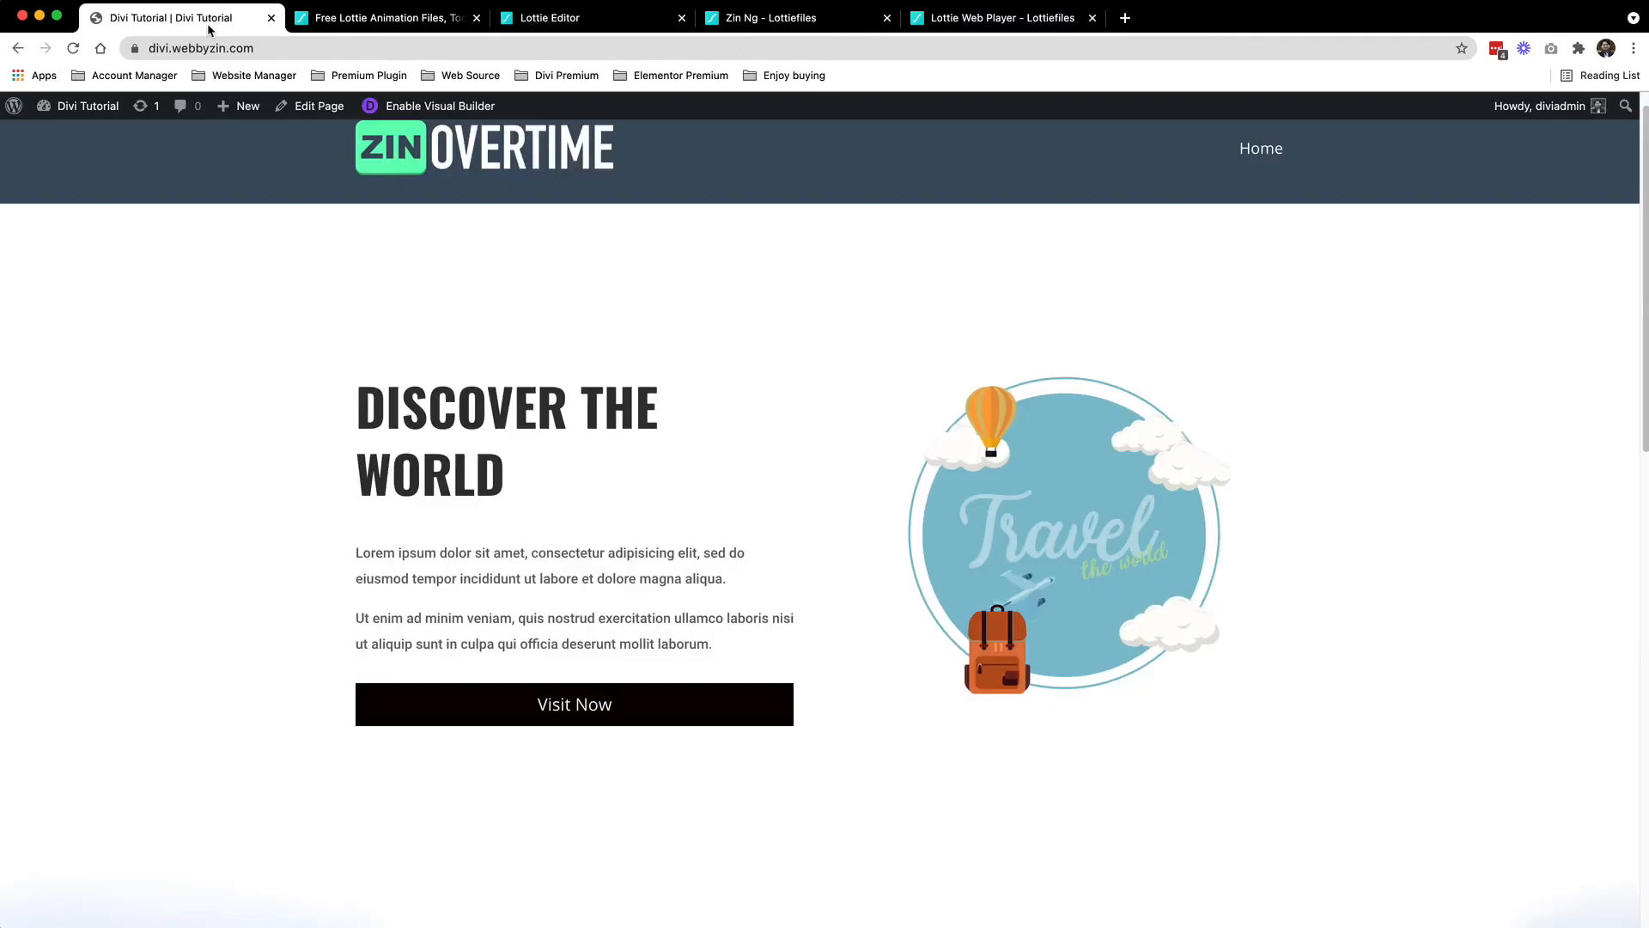
click(430, 106)
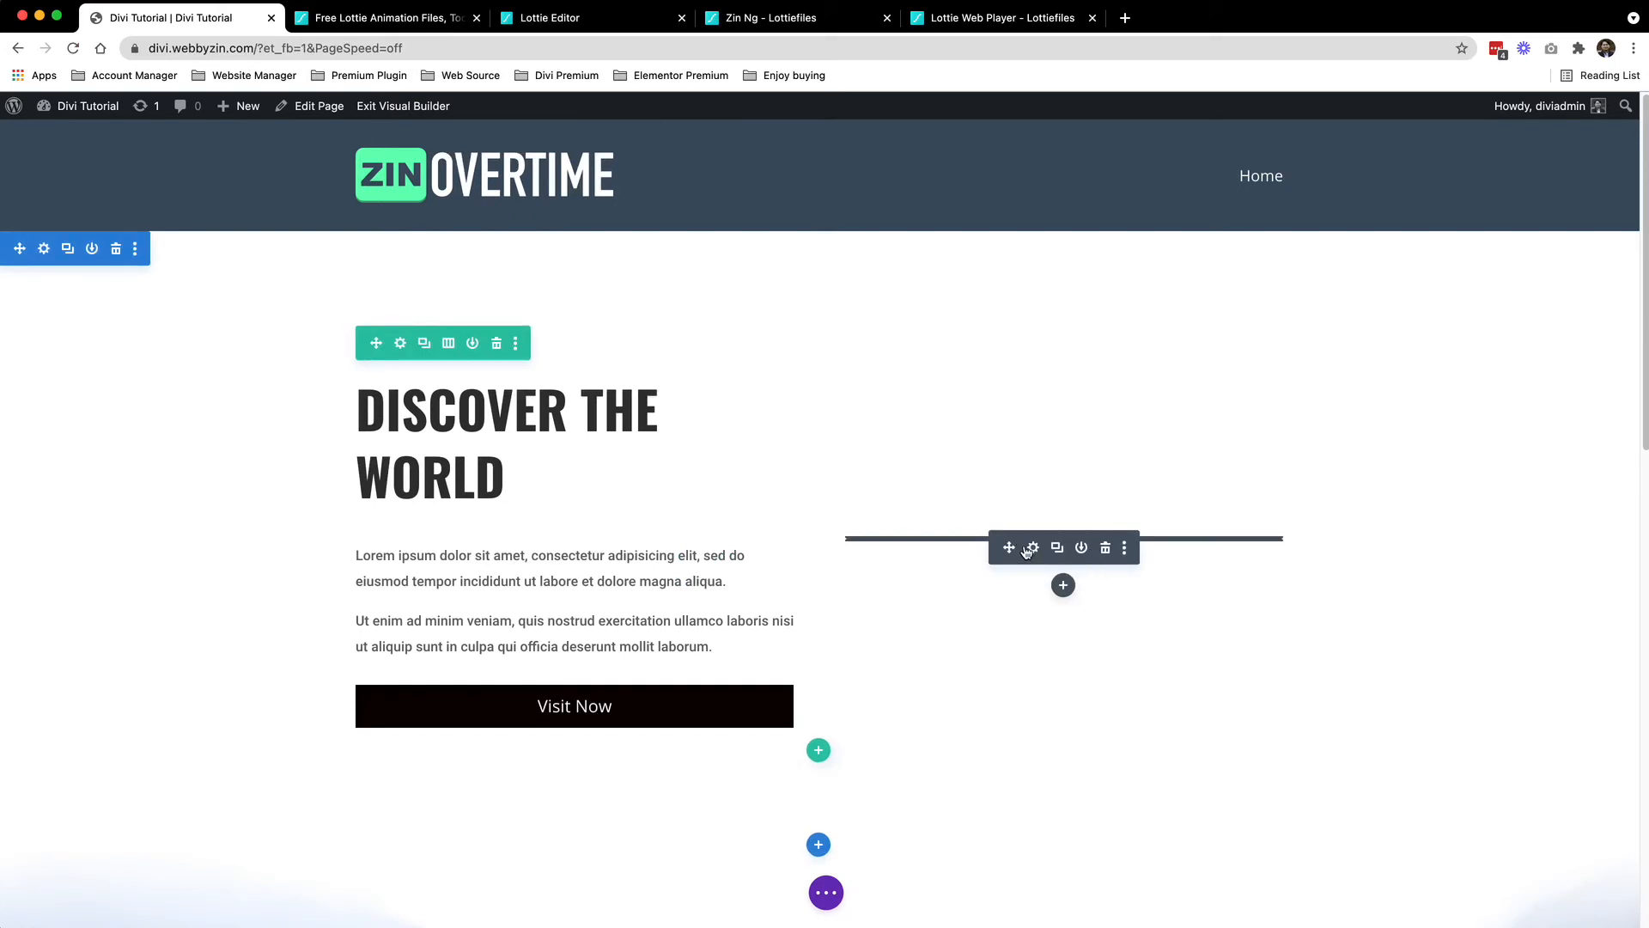
click(1033, 548)
click(801, 556)
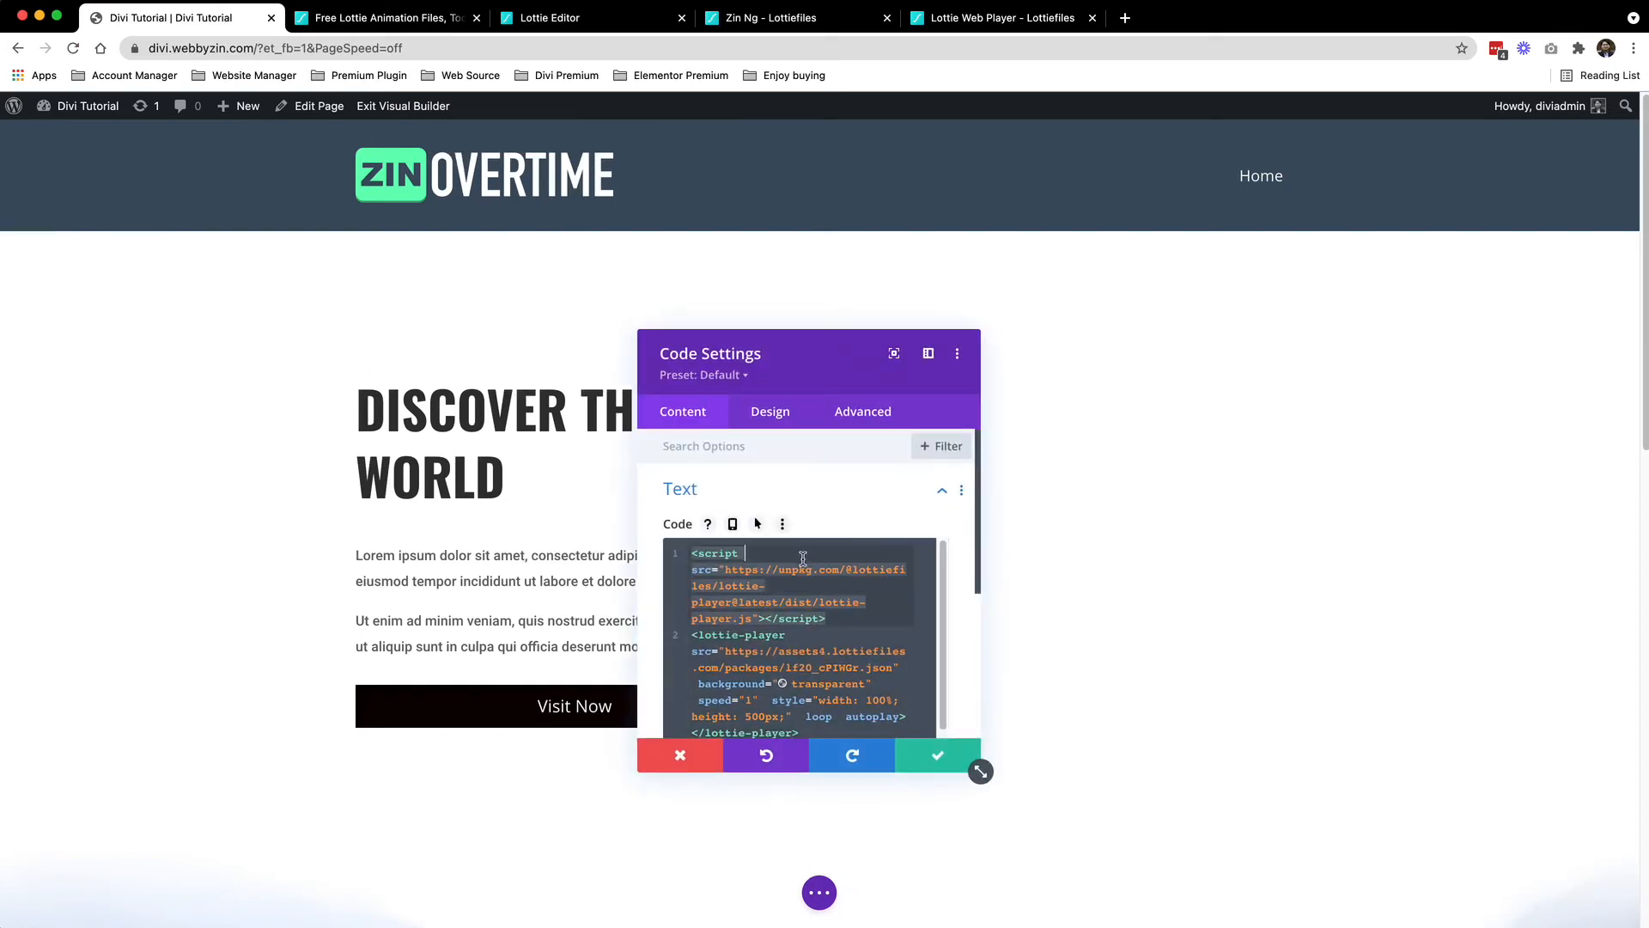
key(super+a)
key(BackSpace)
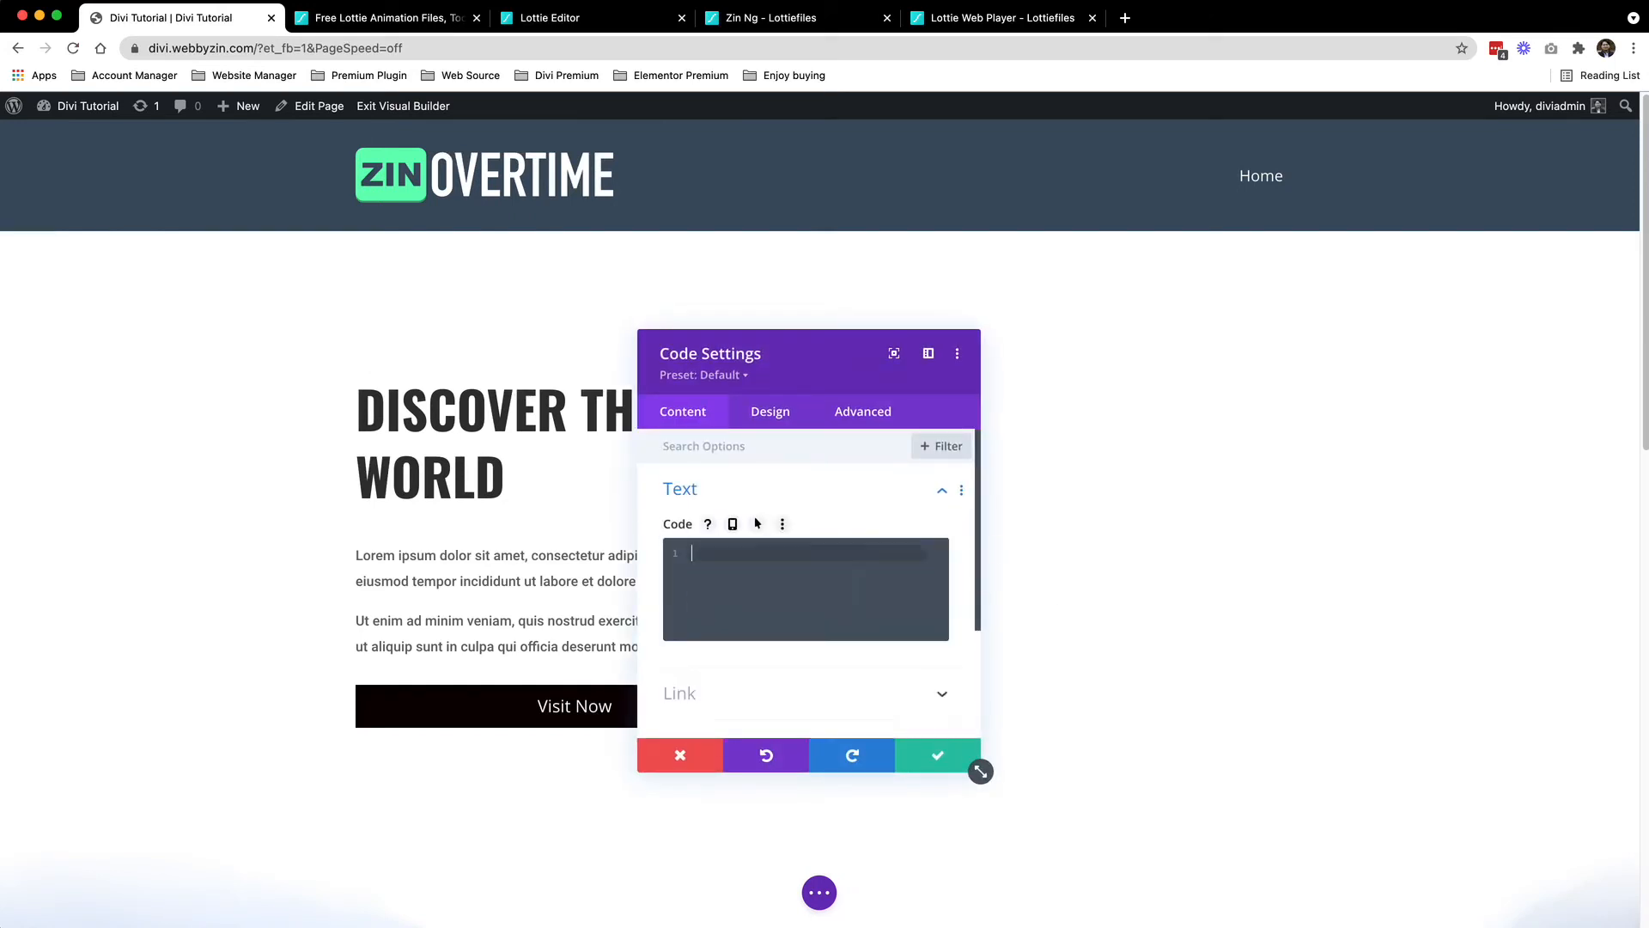
key(super+v)
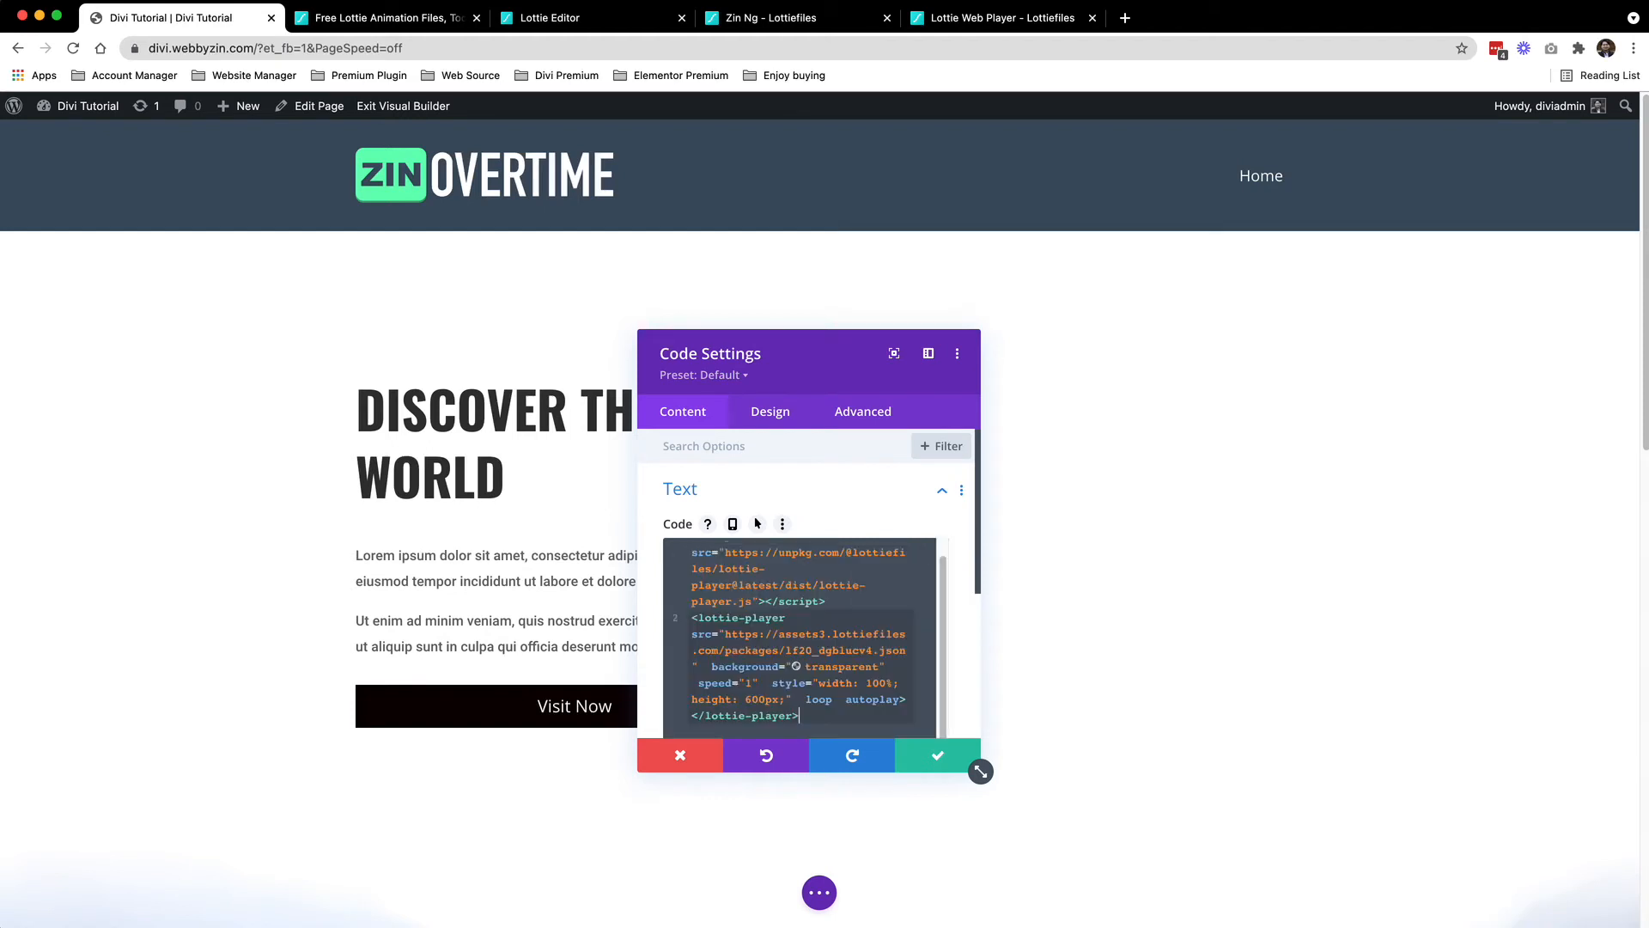
click(927, 750)
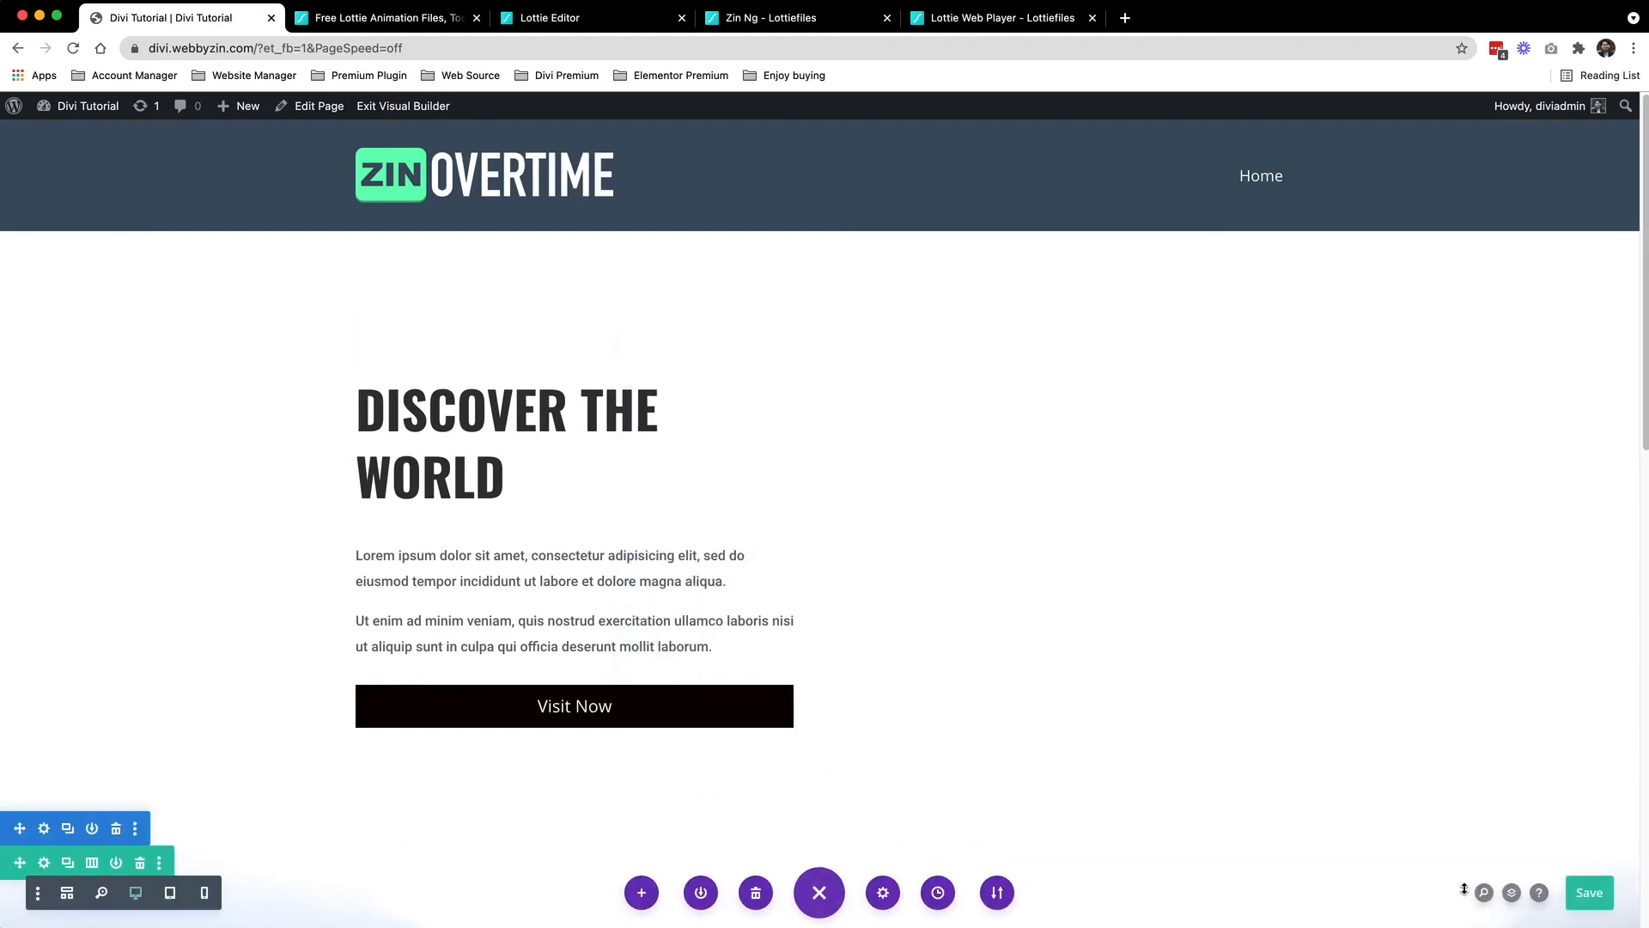
Save the page, exit the Visual Builder, and check the travel animation in the live hero section
click(1577, 899)
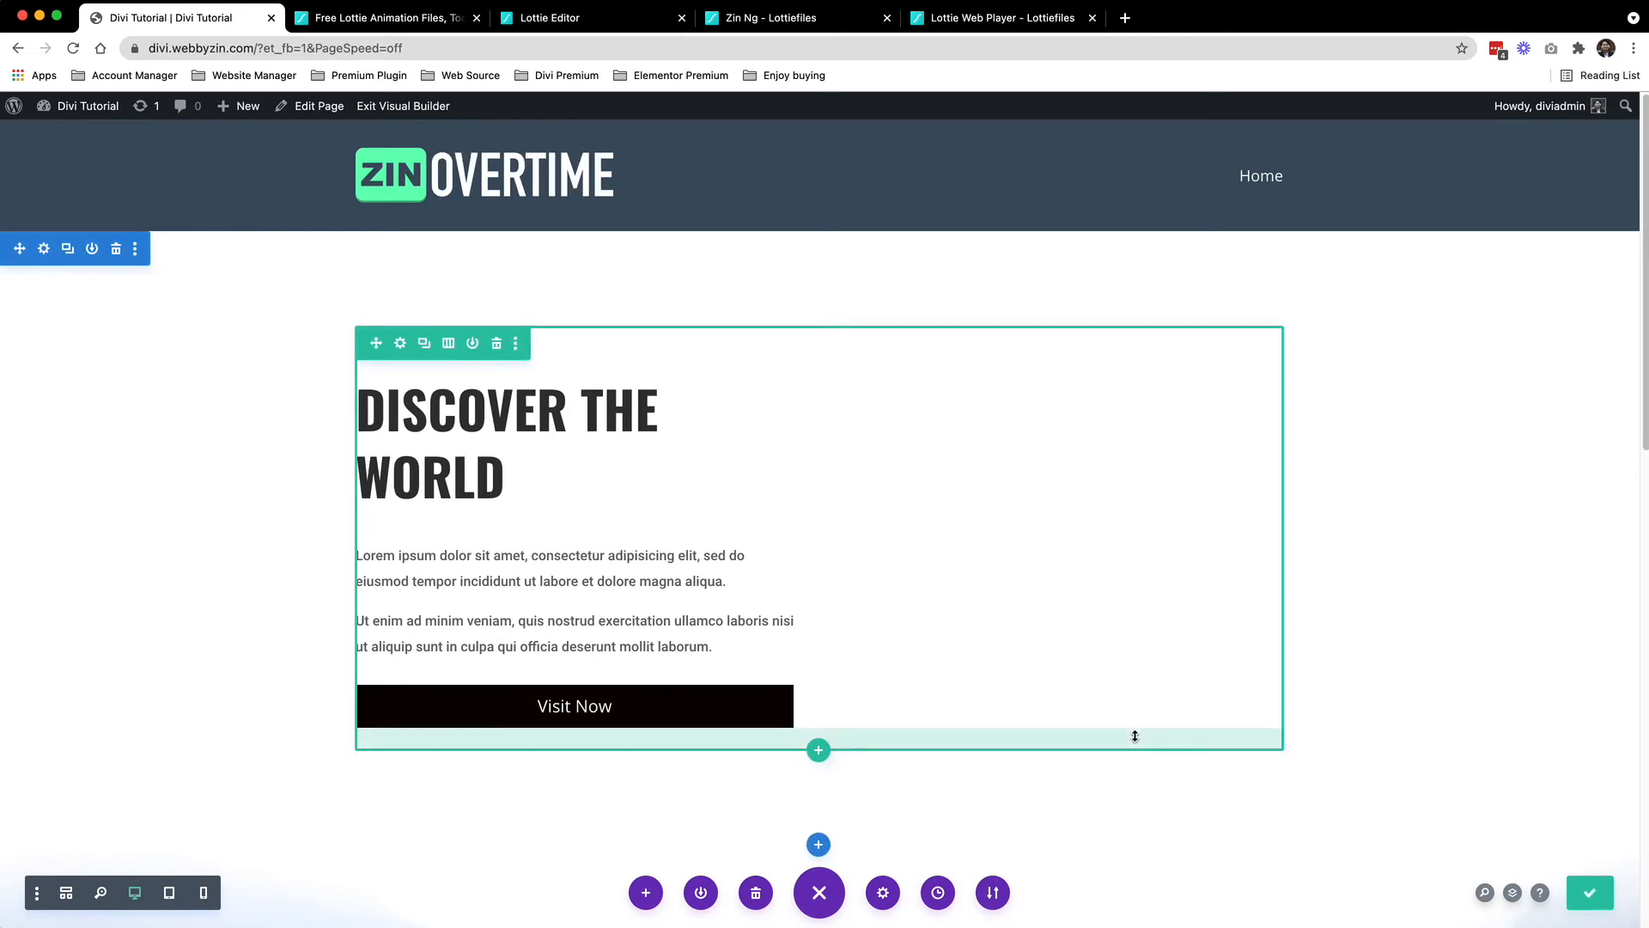
click(389, 110)
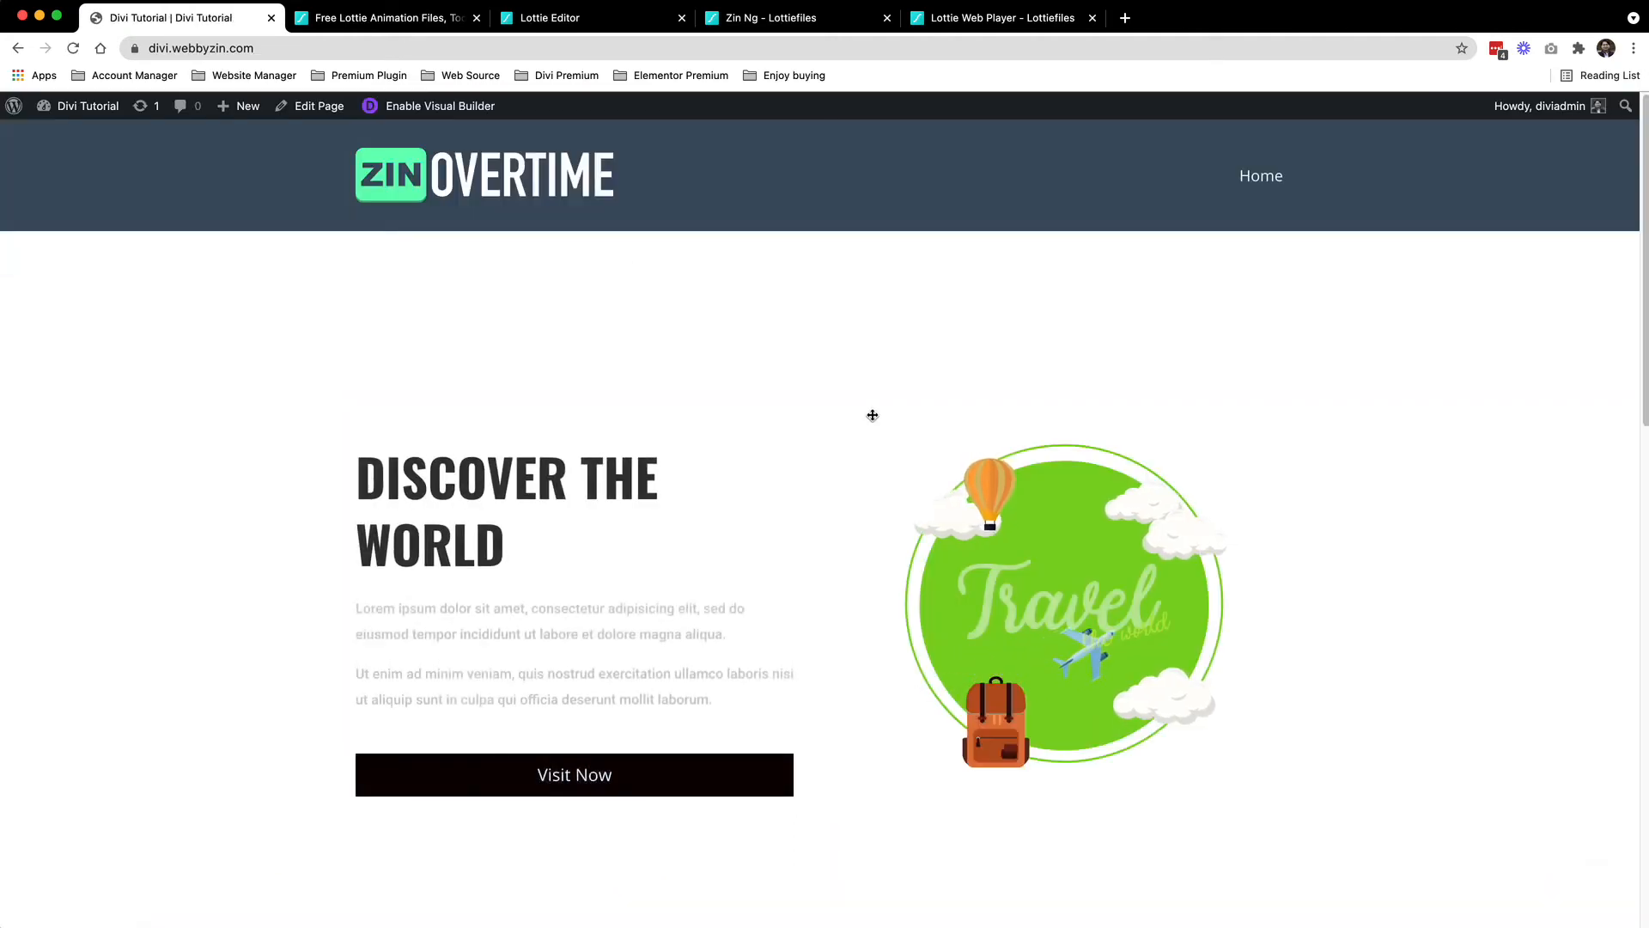
scroll(1200, 644, down, 2)
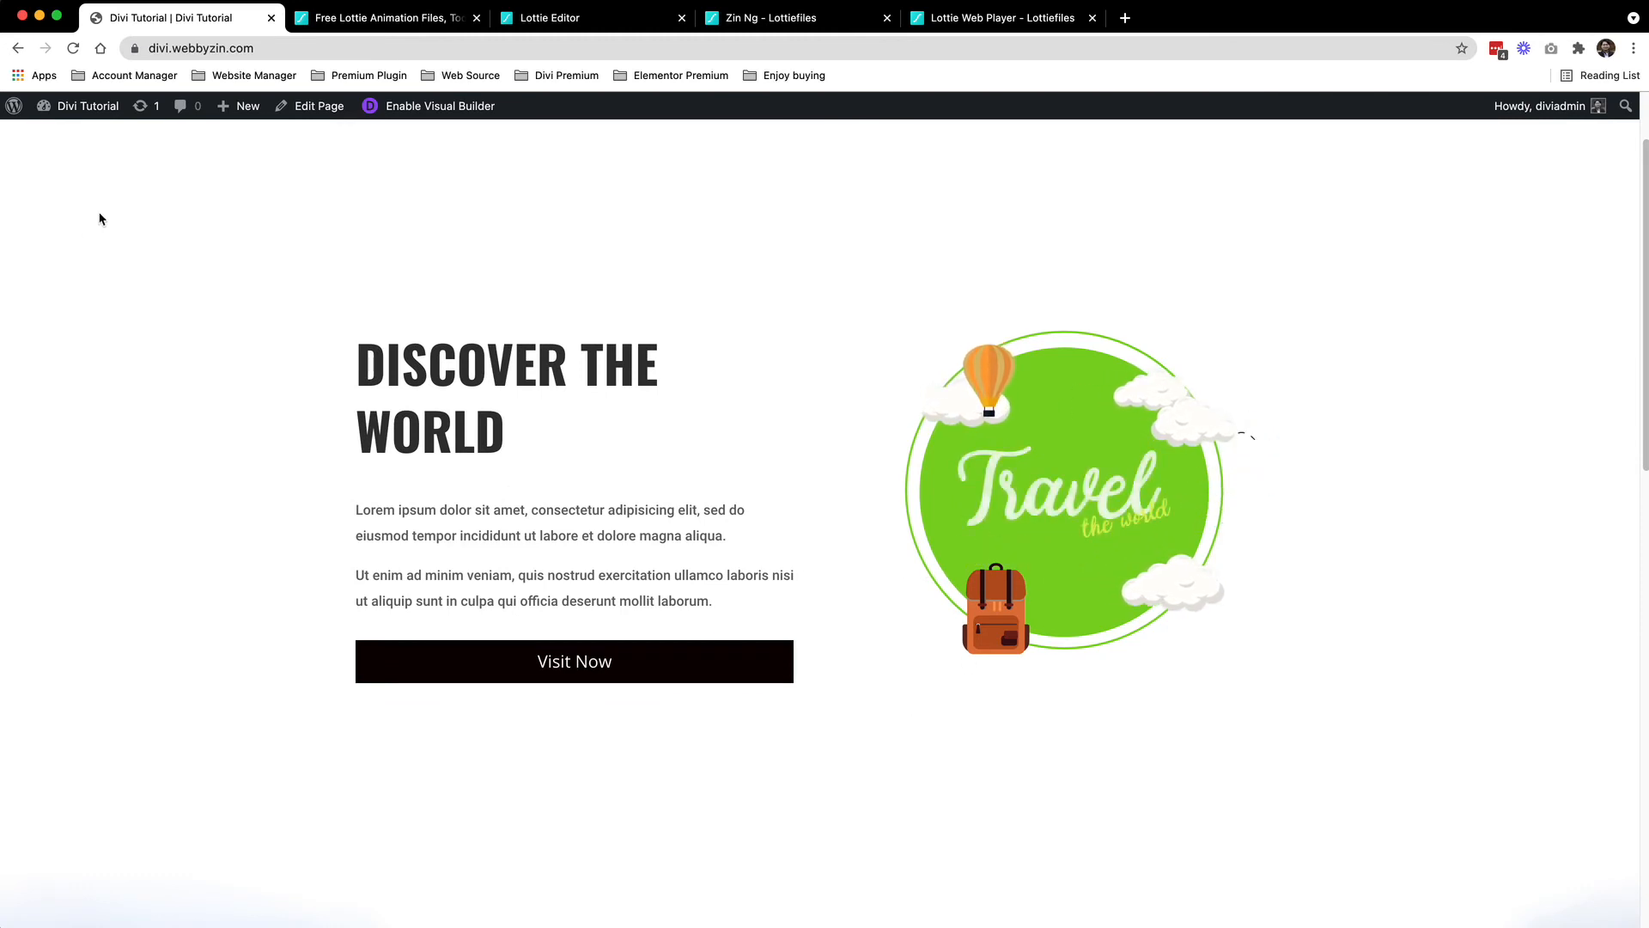
Open the Divi Theme Builder from the WordPress dashboard
click(11, 110)
mouse_move(43, 497)
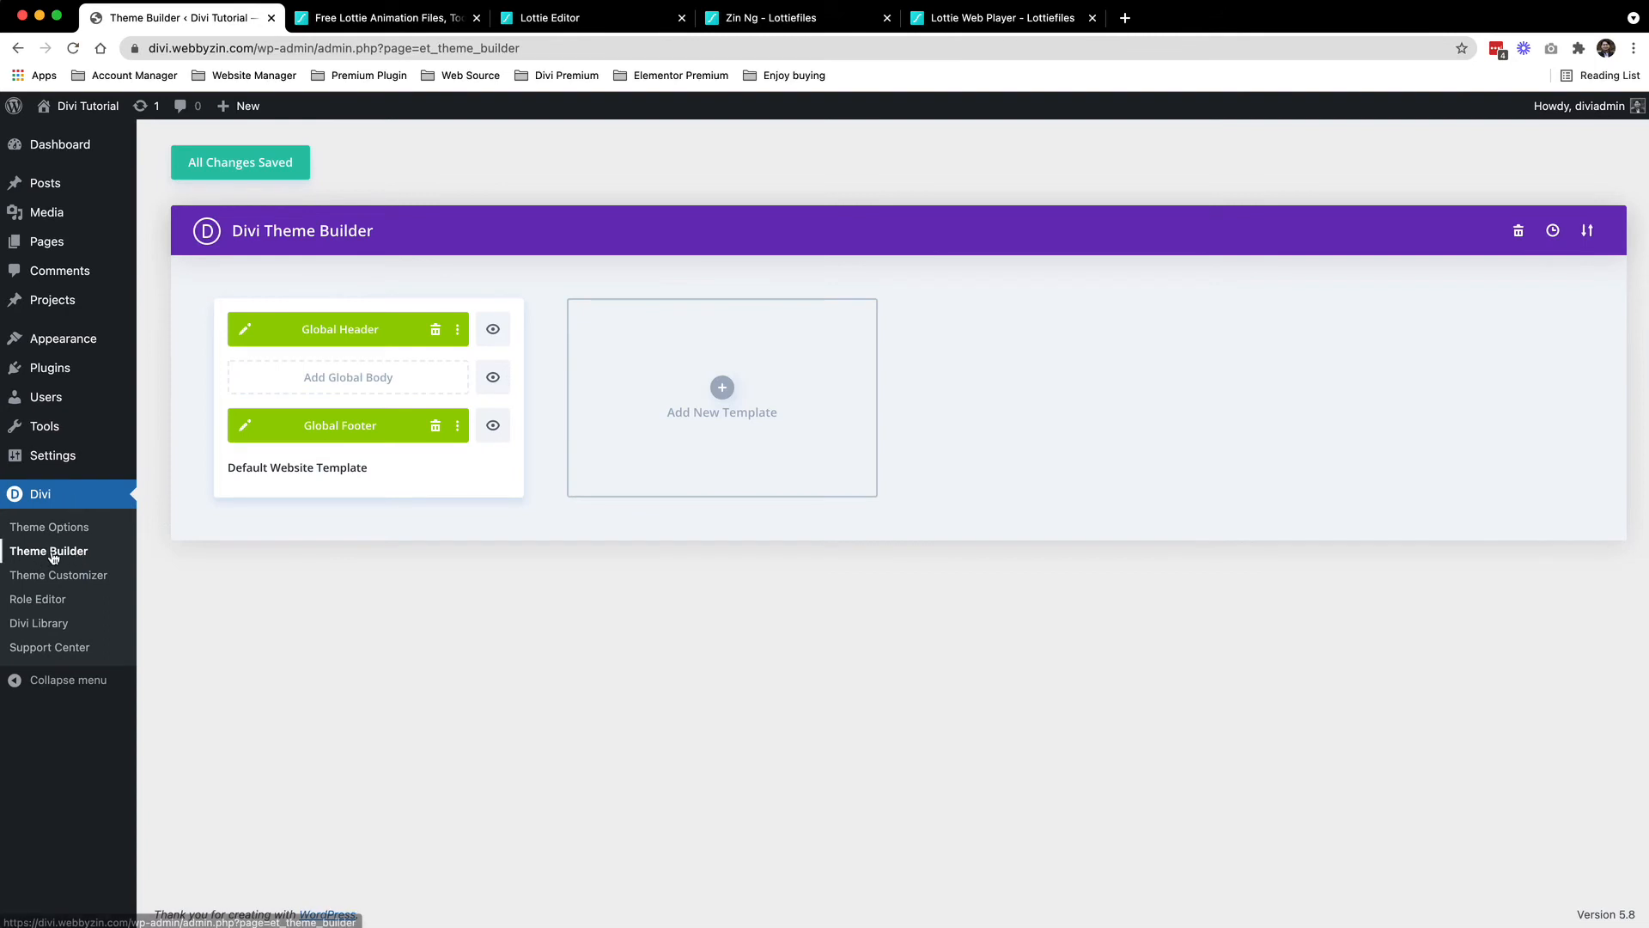
click(722, 388)
scroll(709, 439, down, 5)
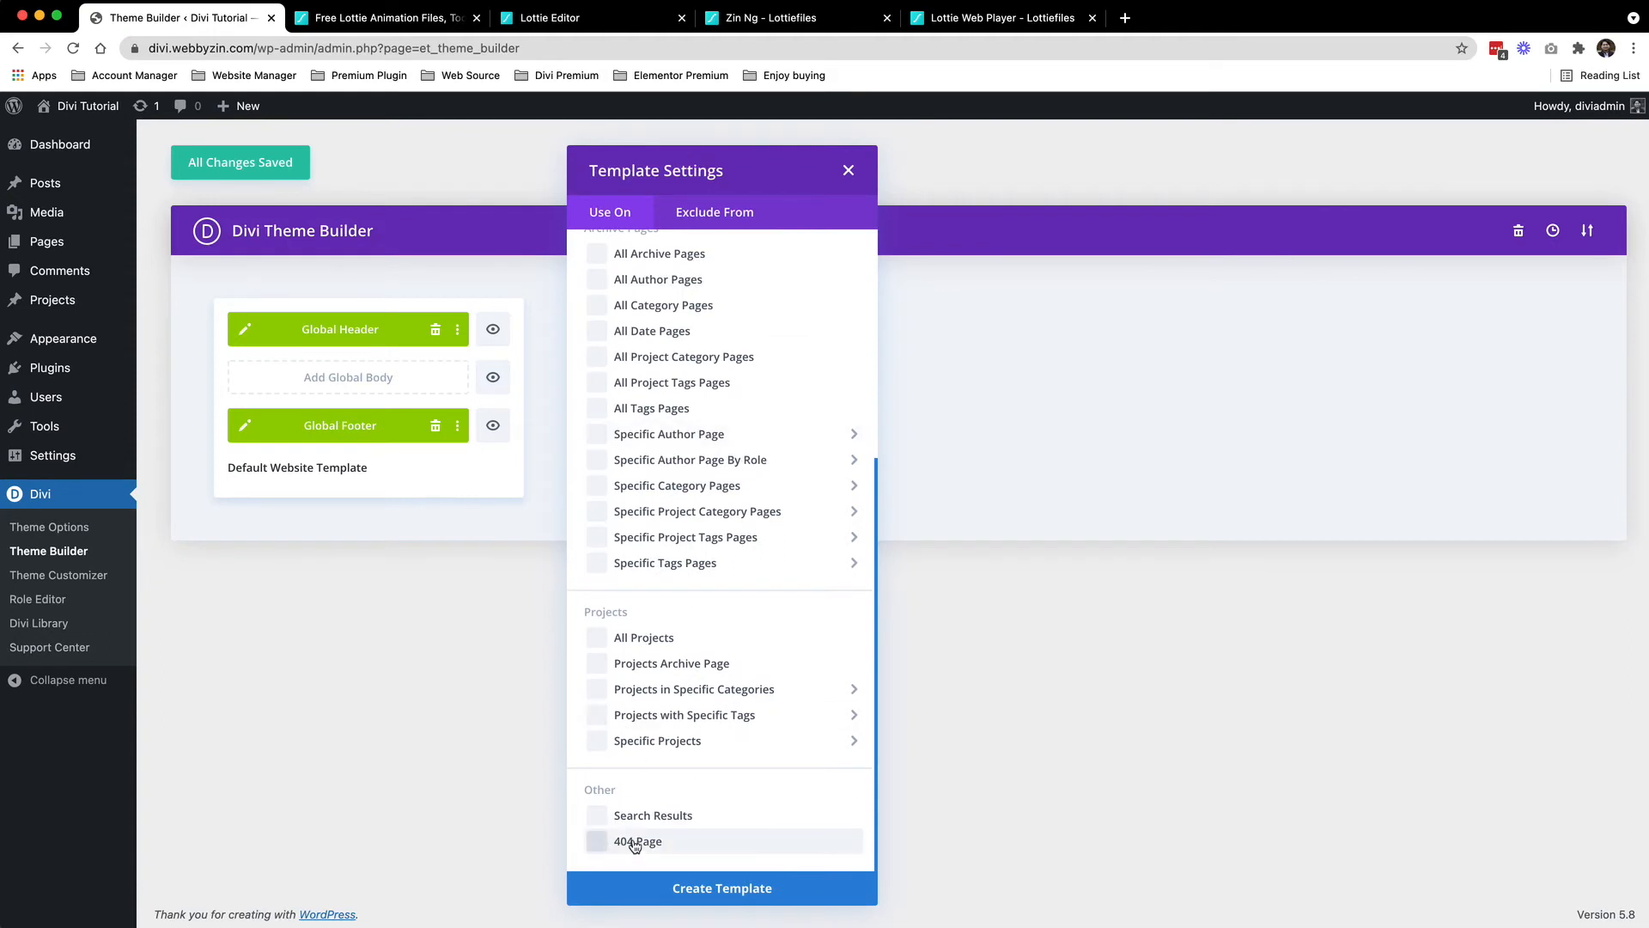
click(1108, 642)
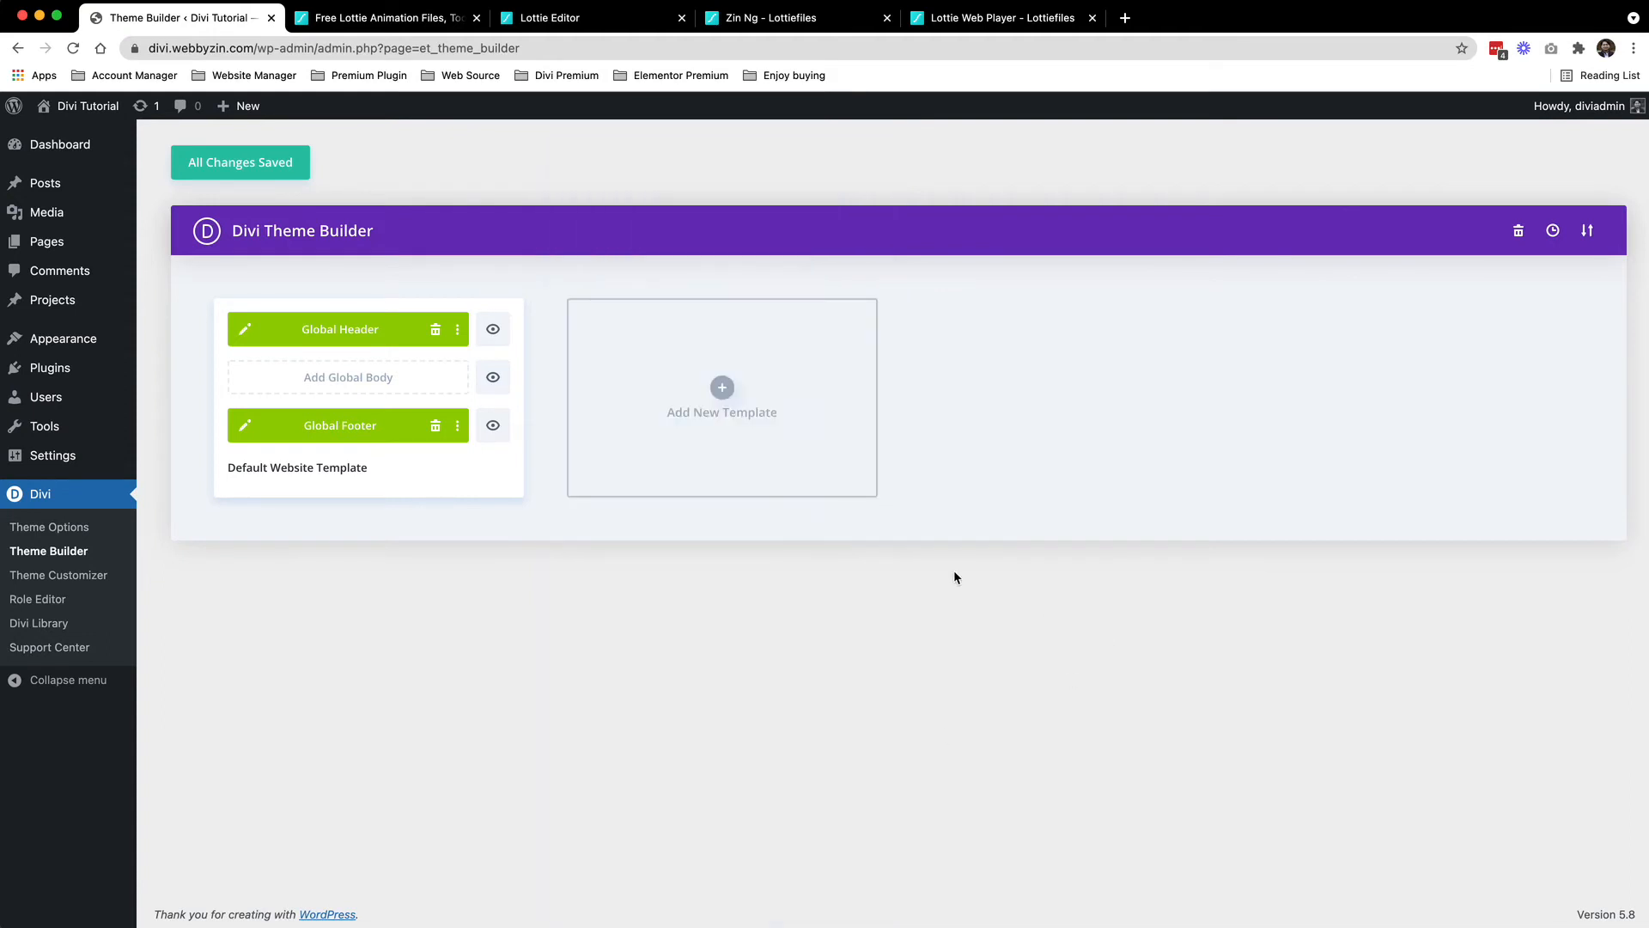
Create a new Theme Builder template assigned to the 404 Page
click(721, 390)
scroll(703, 545, down, 6)
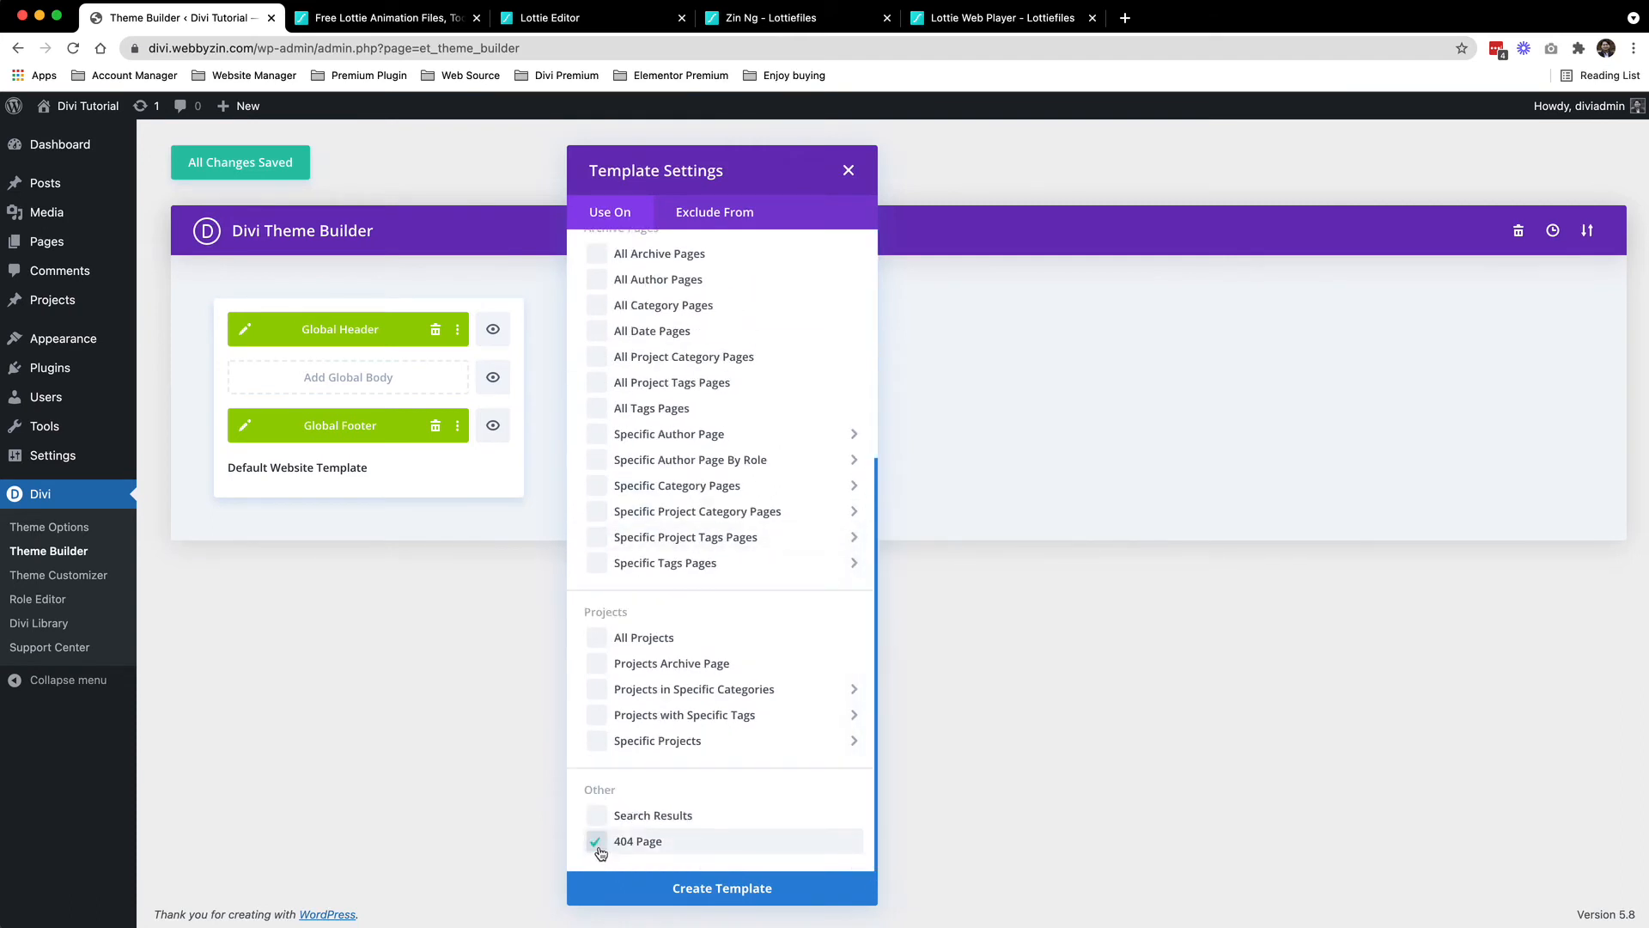
click(693, 893)
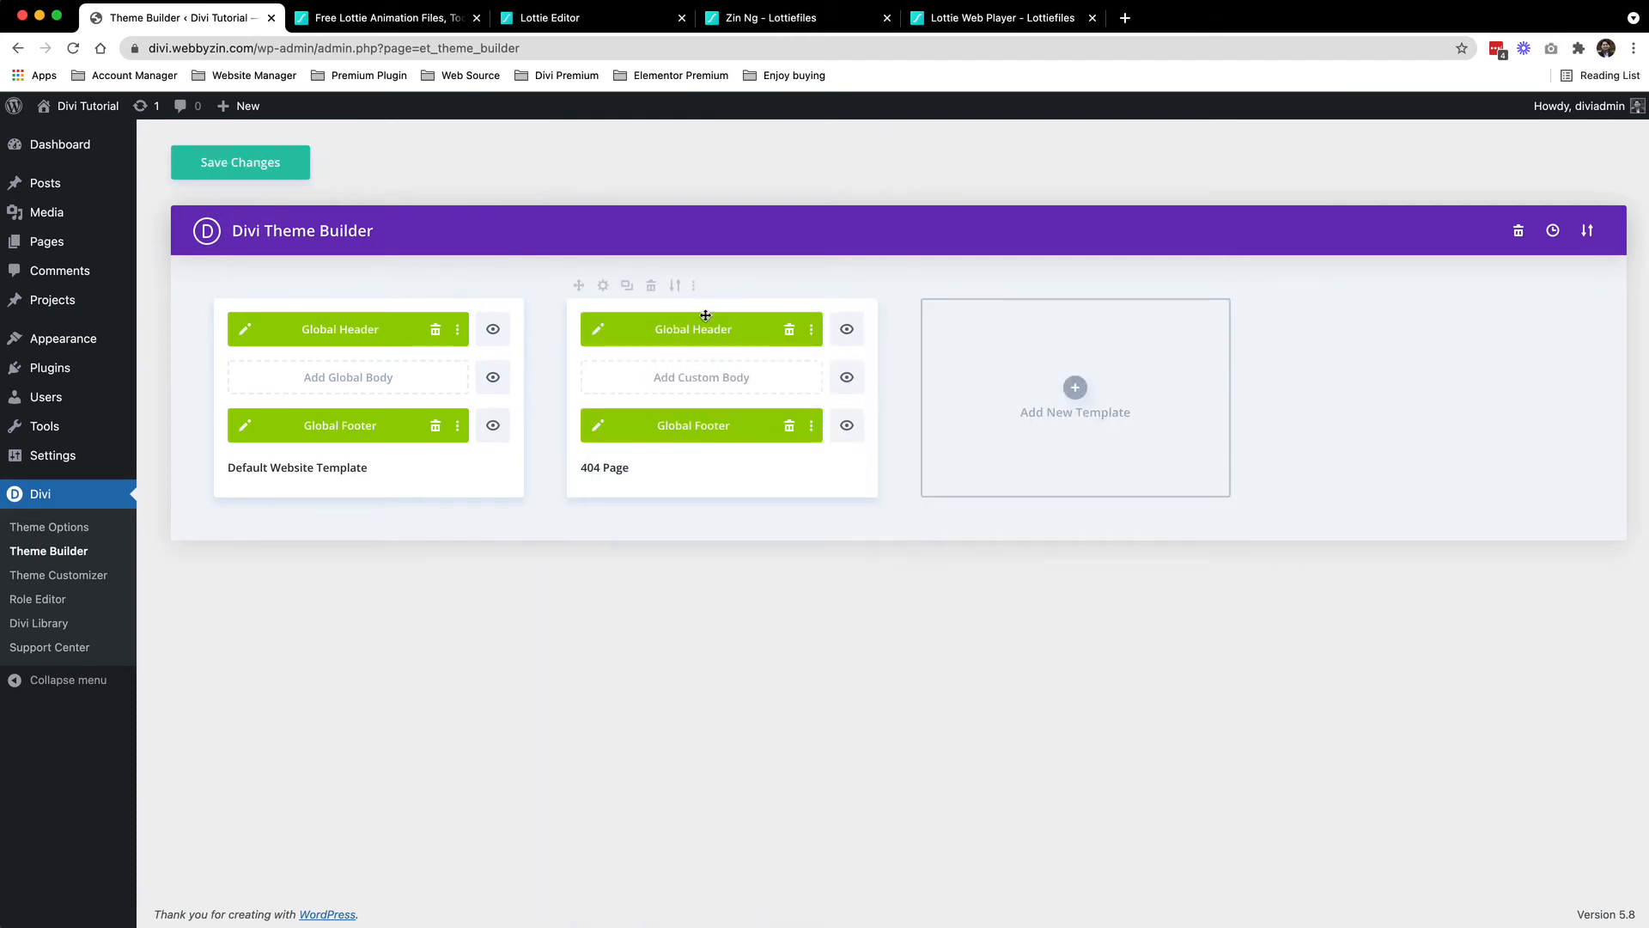
Start a custom body for the 404 Page template, built from scratch, and dismiss the row insertion dialog
click(711, 384)
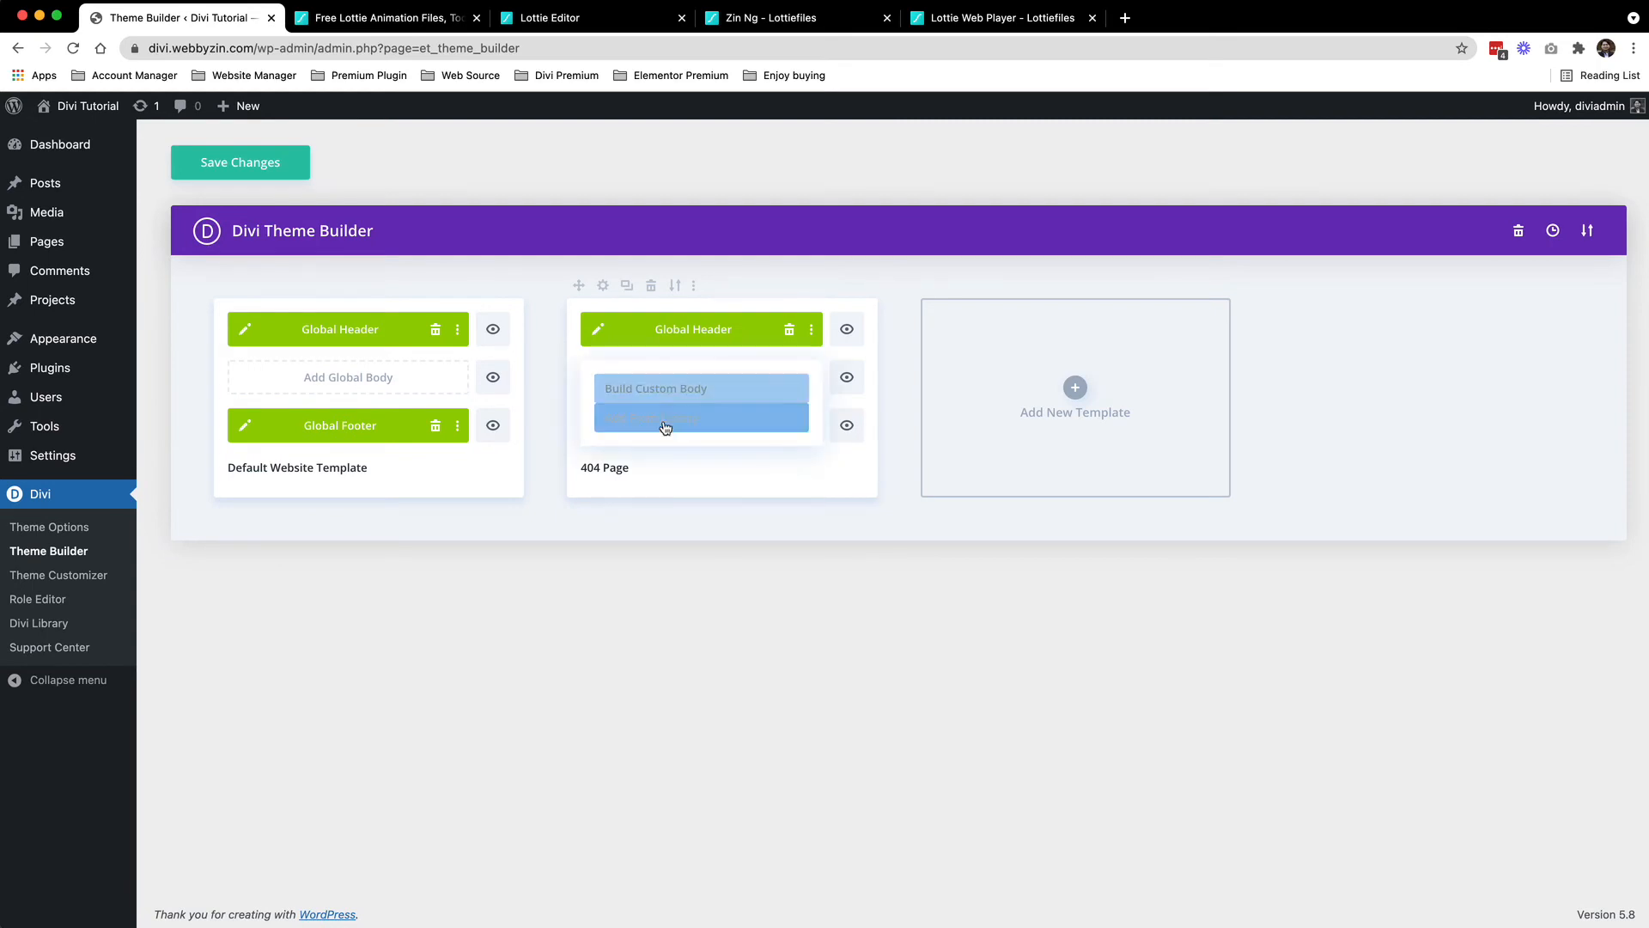
click(676, 390)
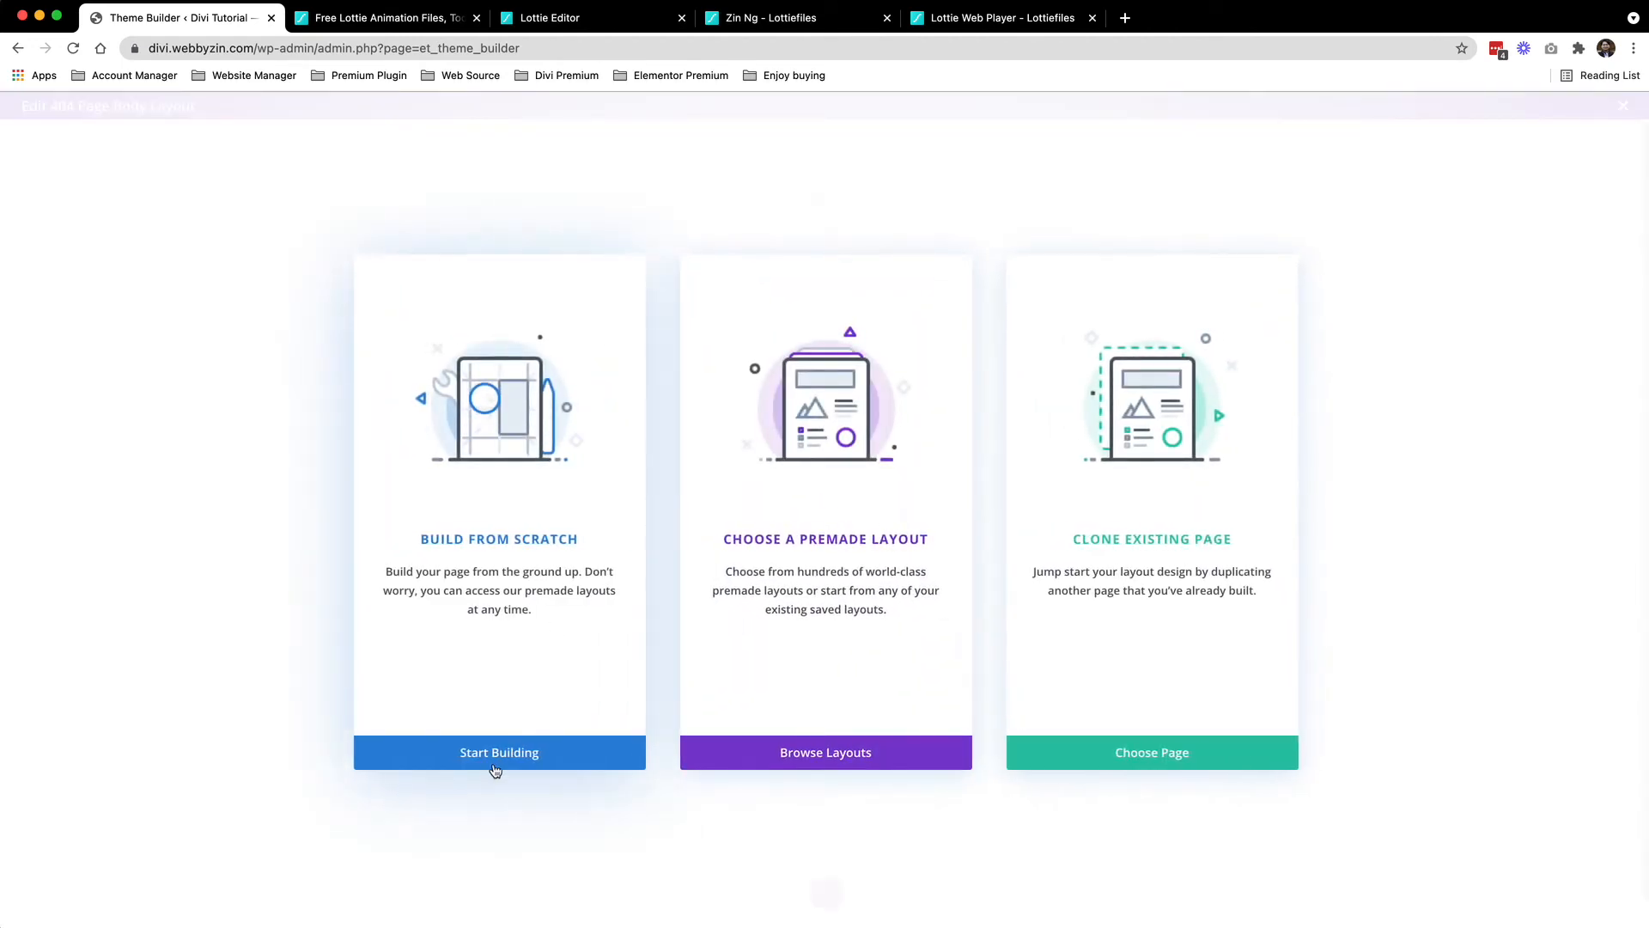
click(488, 761)
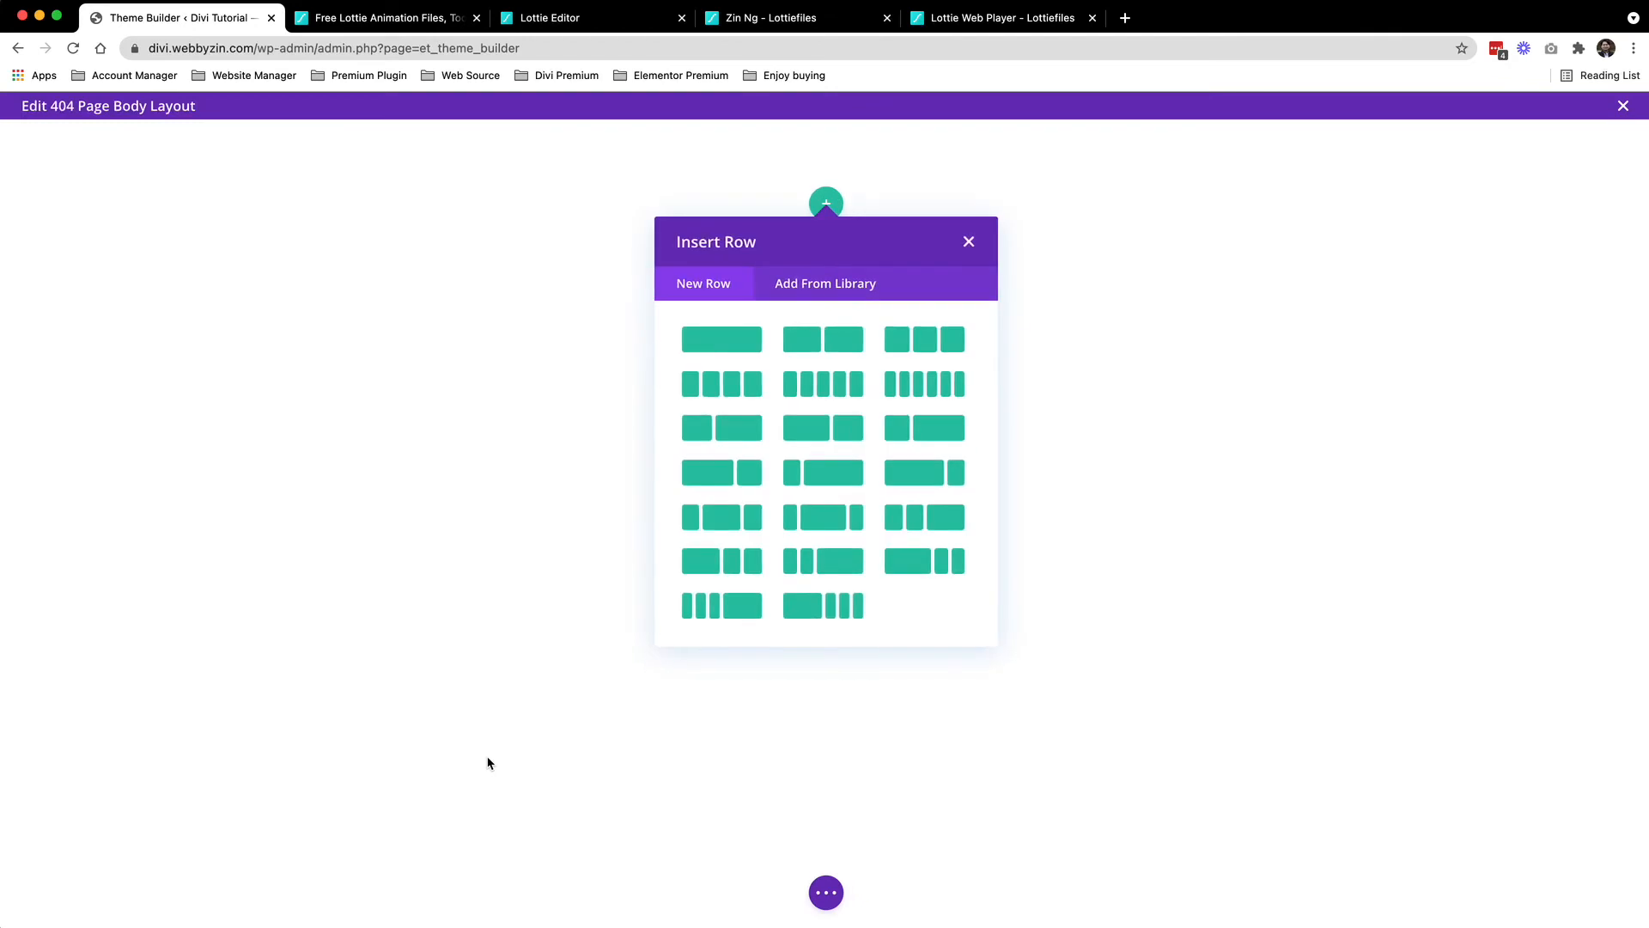
click(968, 248)
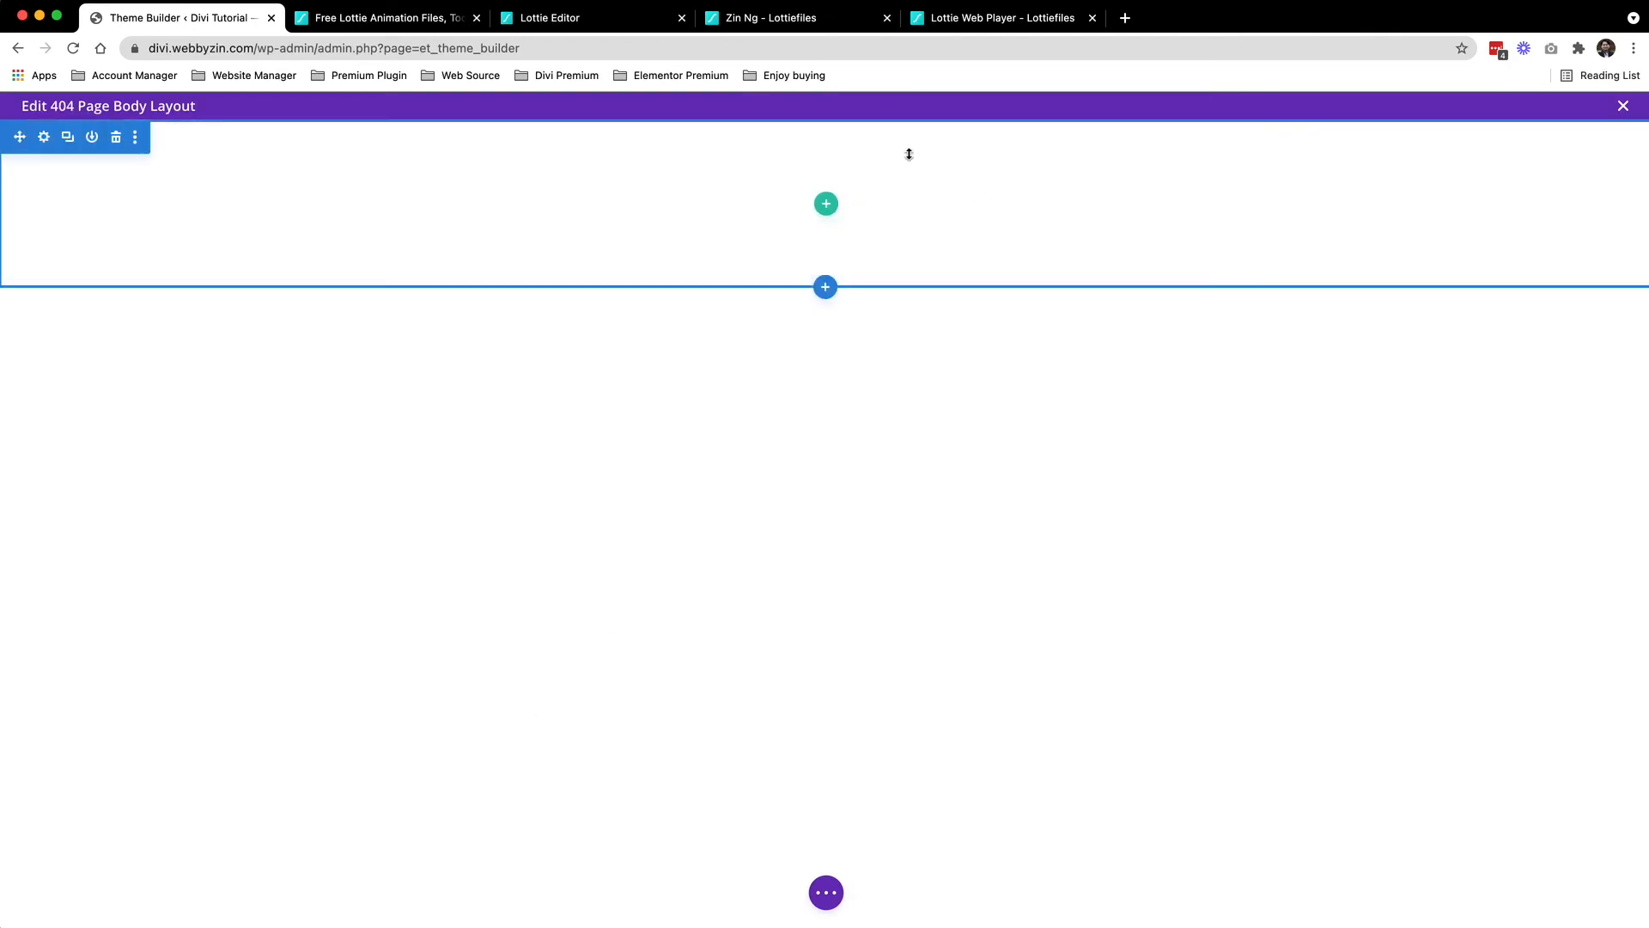
Close the browser tabs for Lottie Web Player, the LottieFiles profile, and Lottie Editor
click(999, 27)
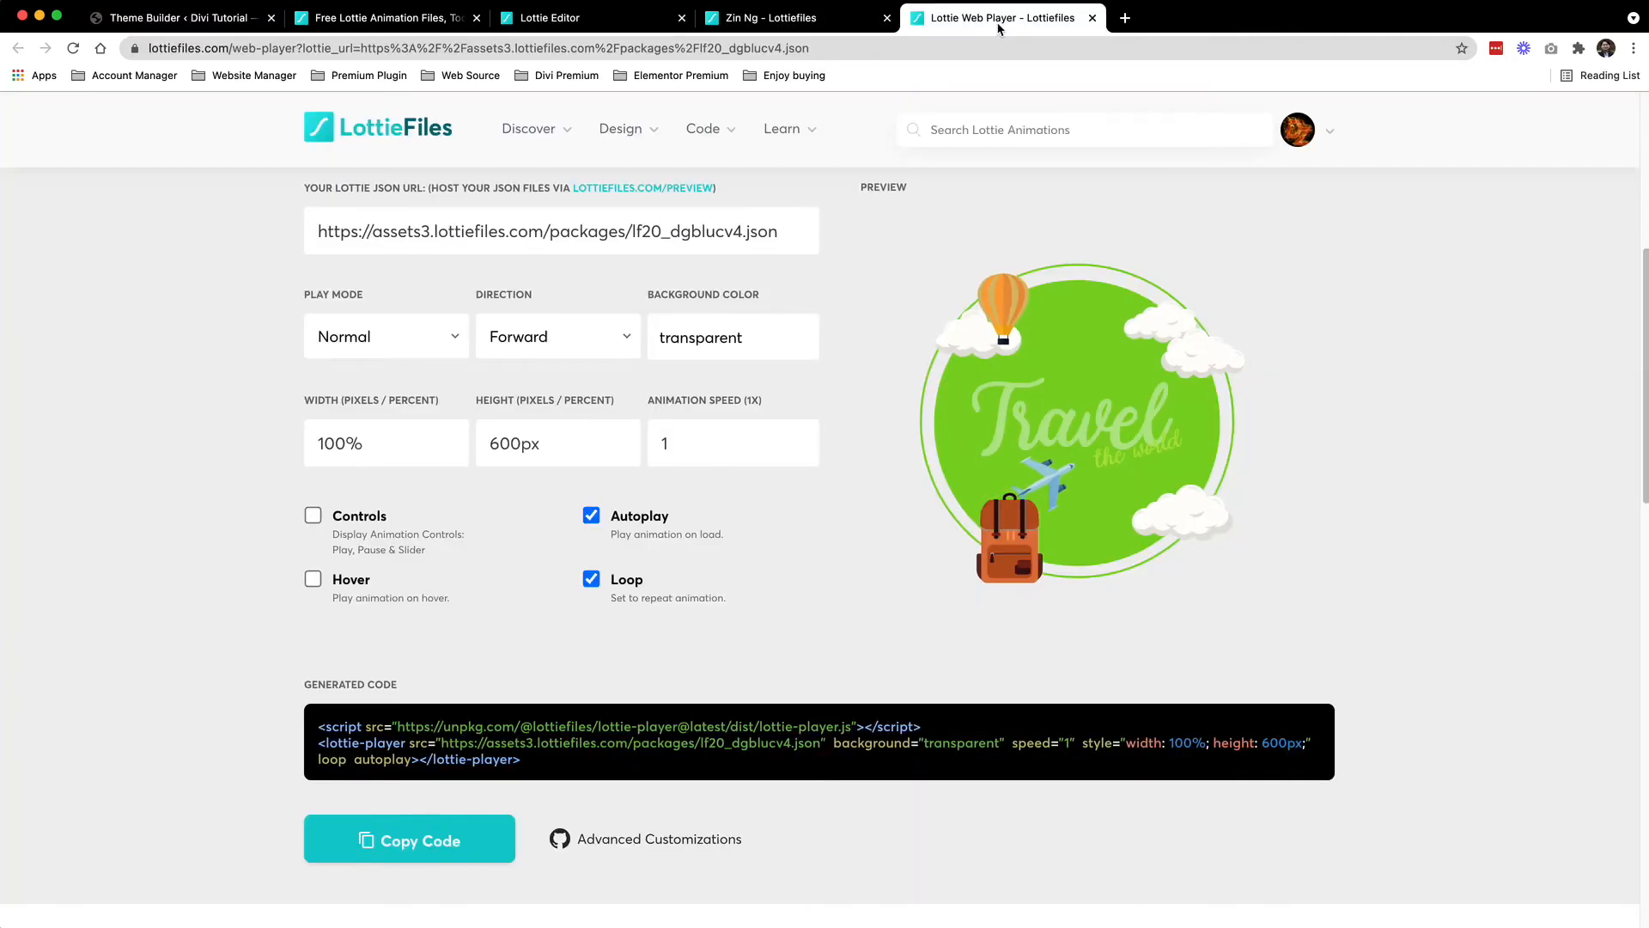
click(1093, 18)
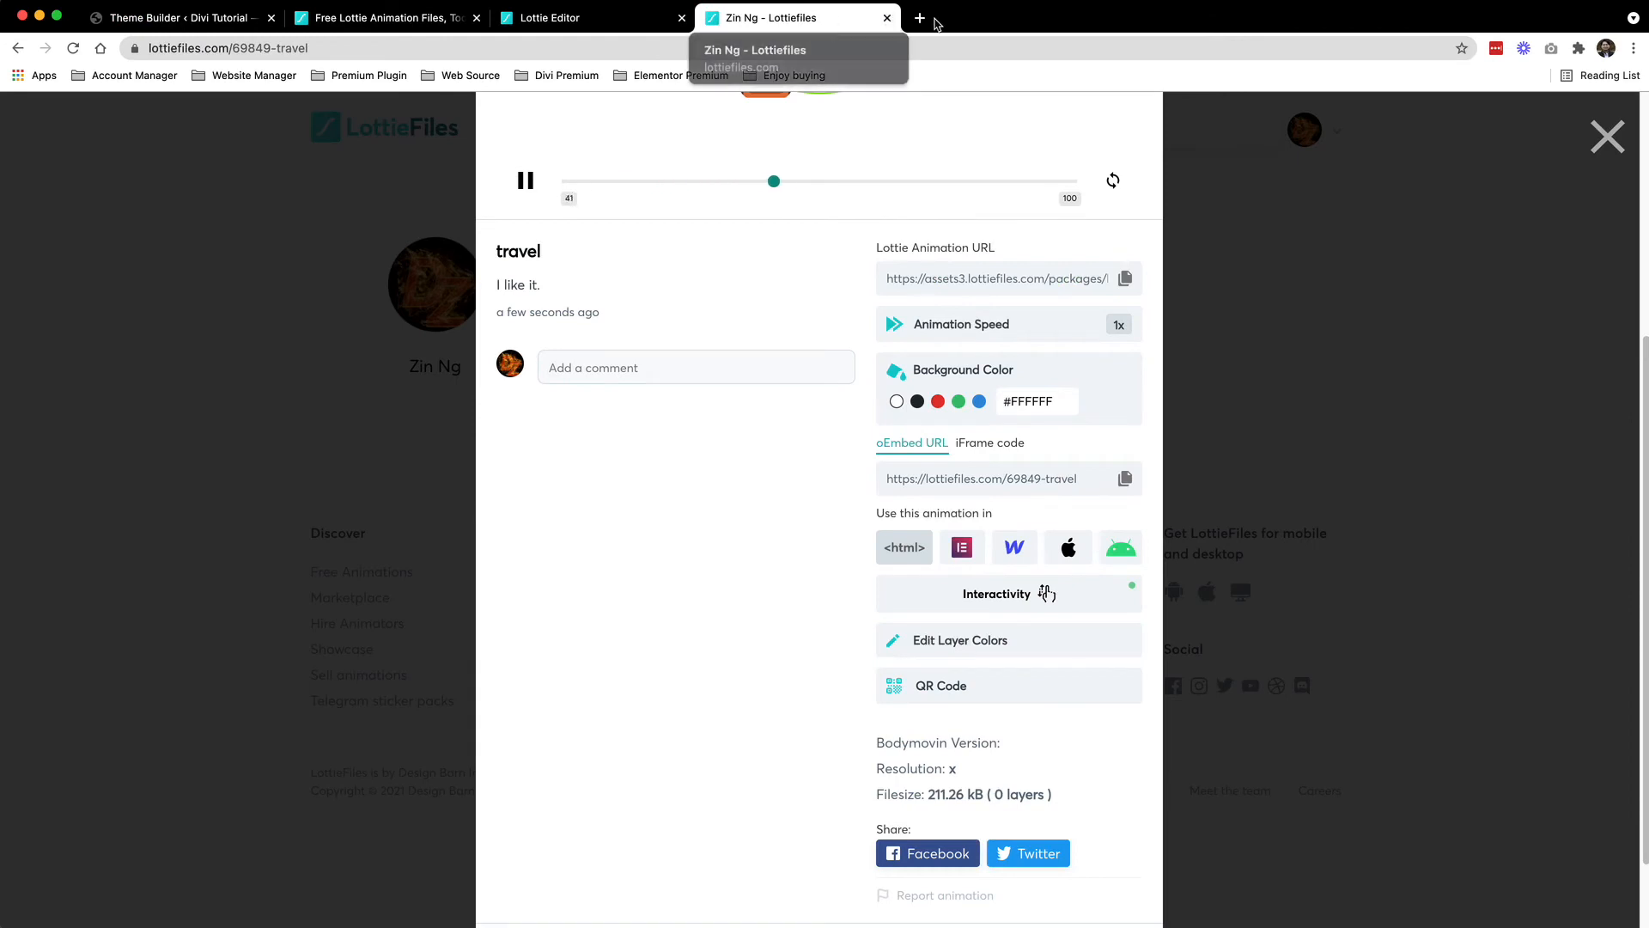
click(886, 18)
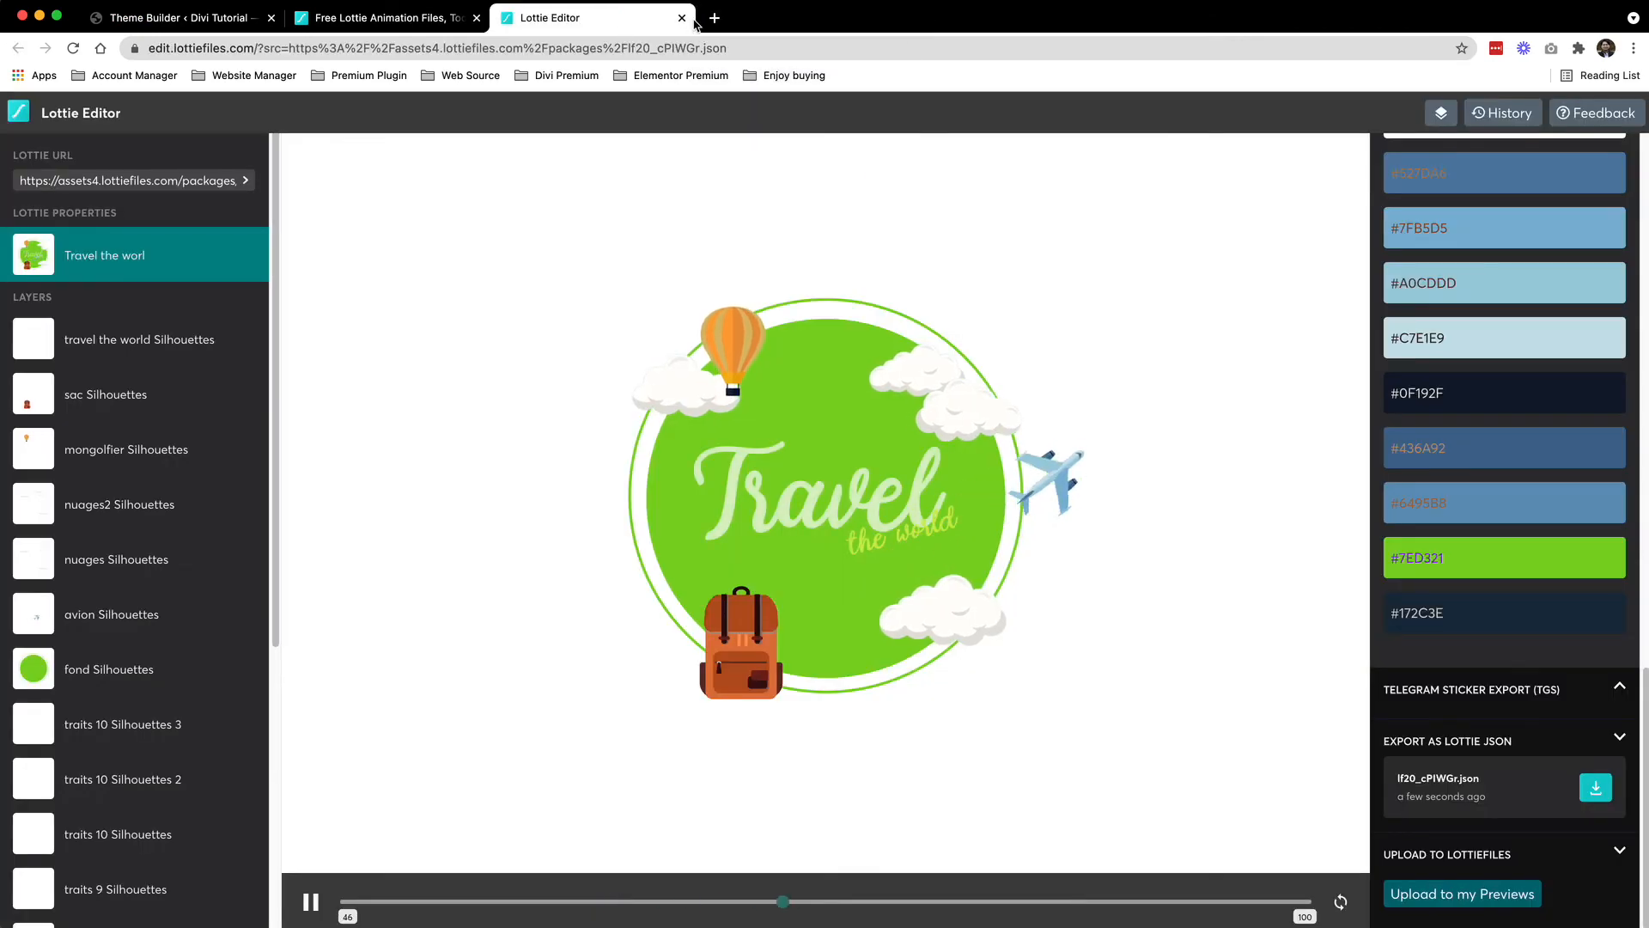
click(683, 18)
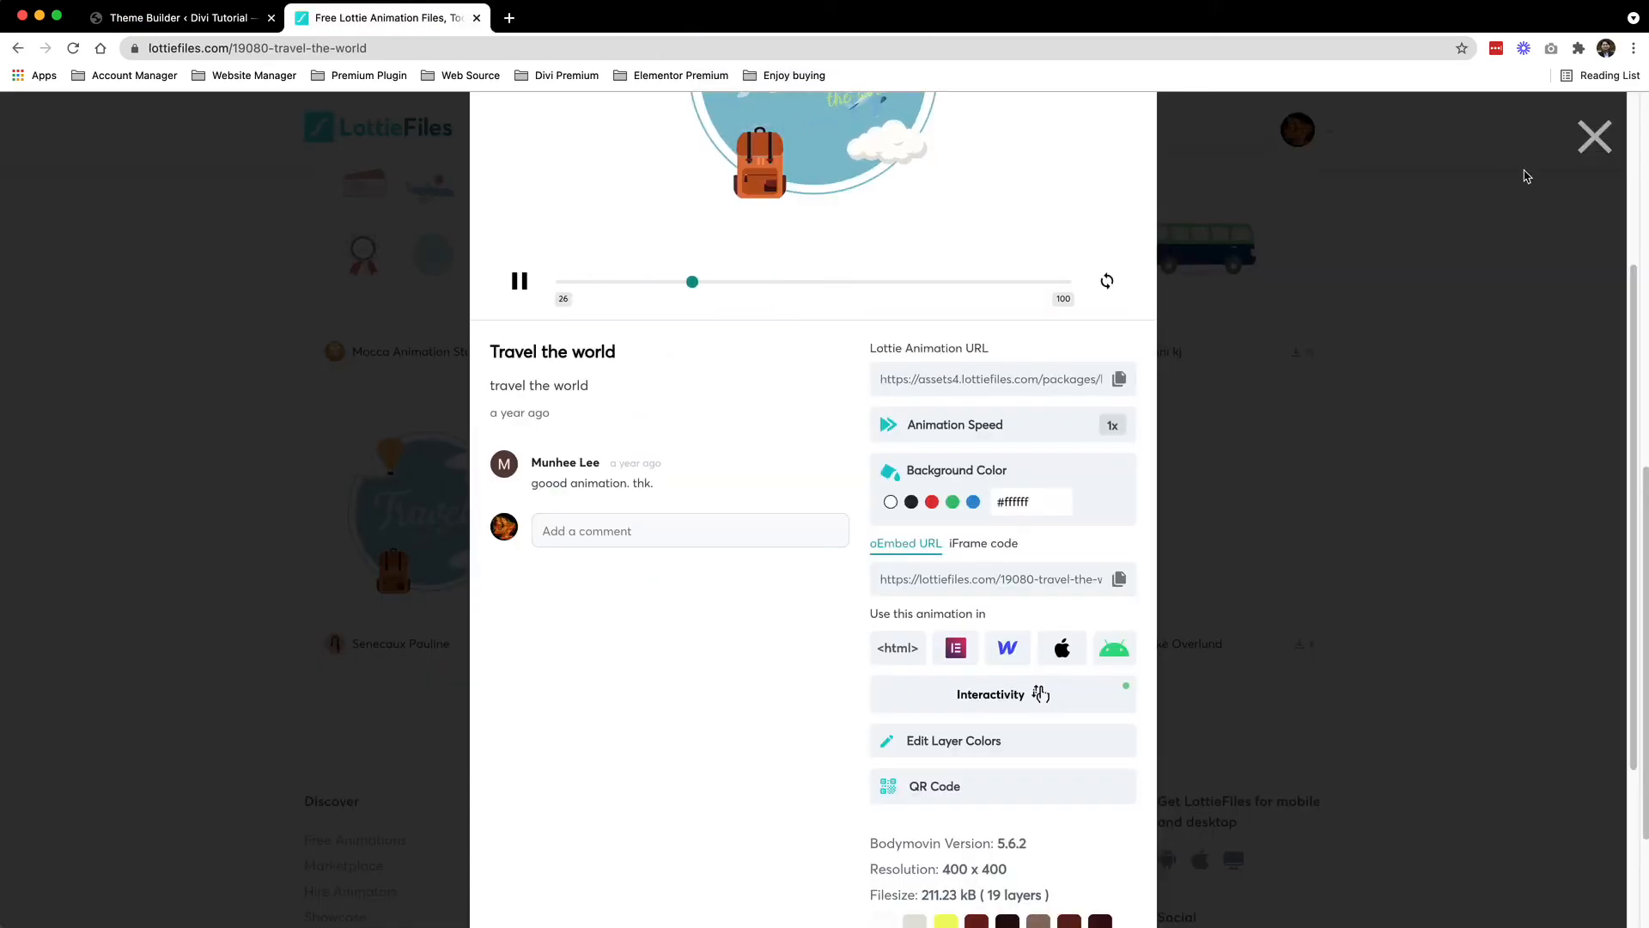
Close the Travel the world animation details and search LottieFiles for "404"
click(1598, 129)
scroll(1454, 195, up, 10)
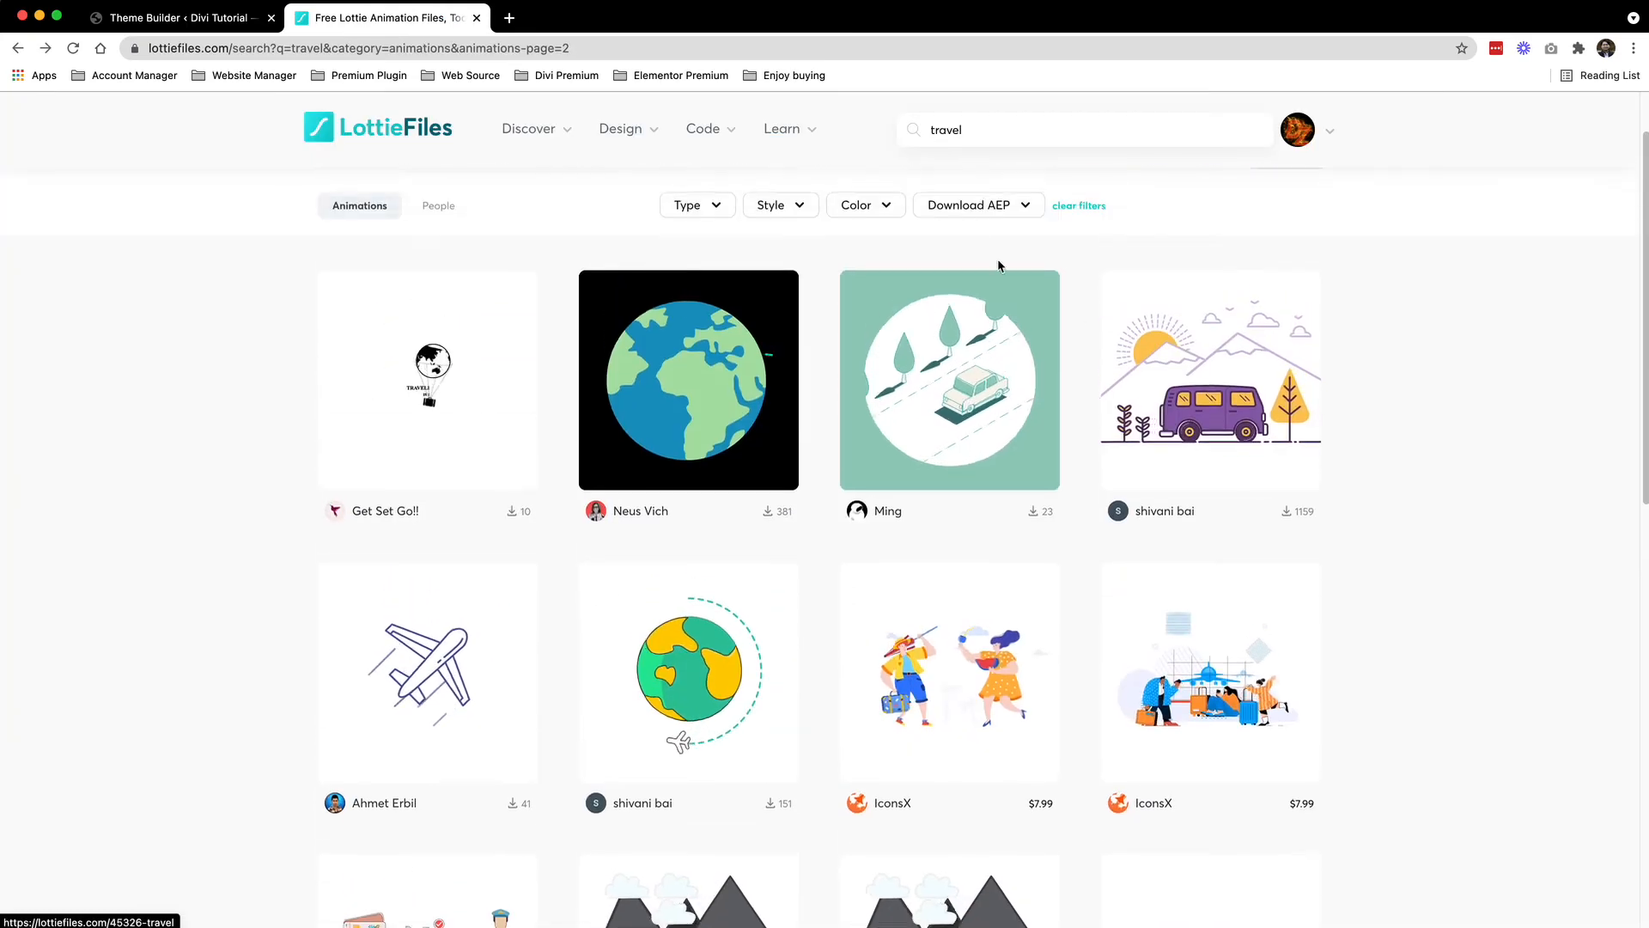
click(1049, 136)
key(super+a)
text(404)
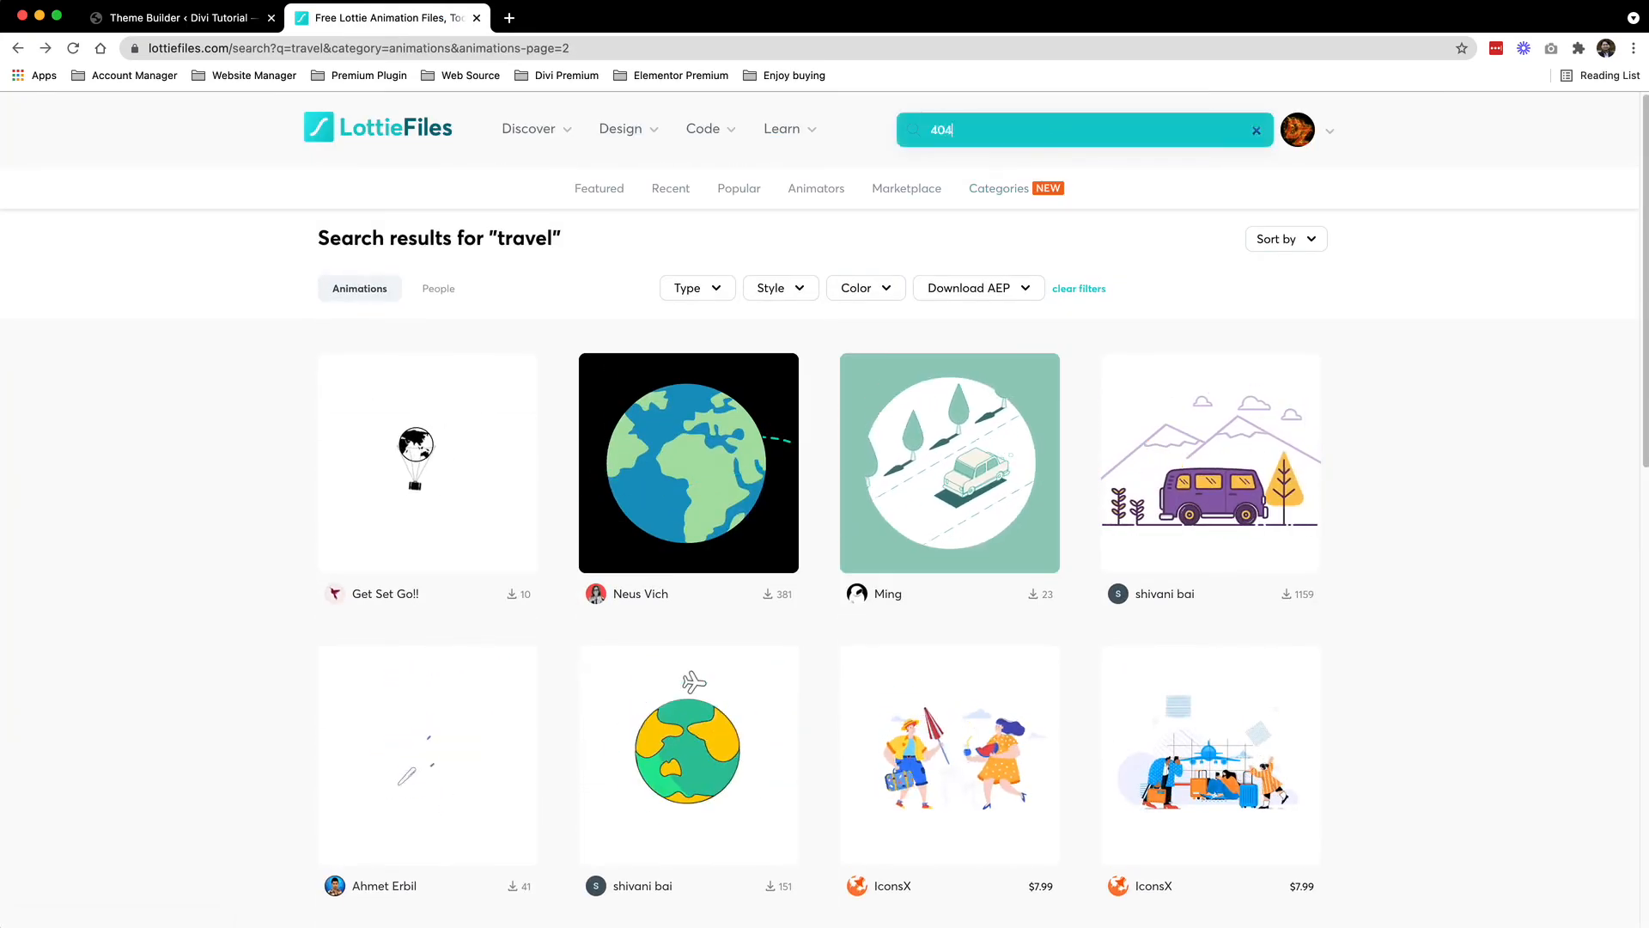
key(Return)
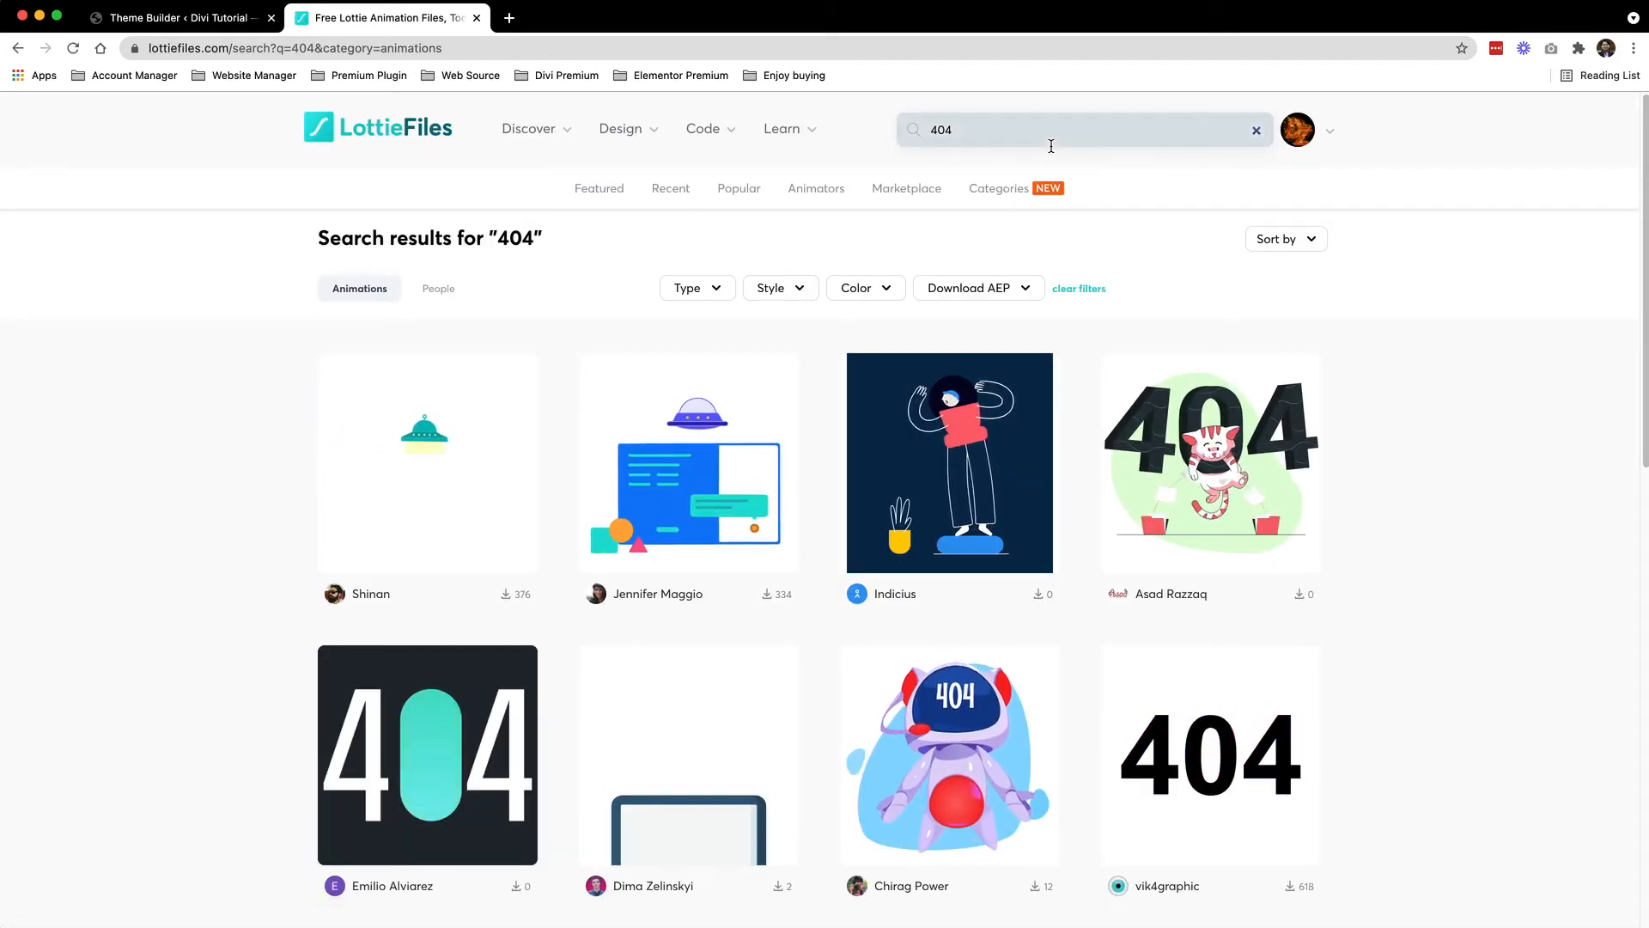
Browse the 404 search results and open the 404 animation with the striped cat on a green background
scroll(1051, 151, down, 3)
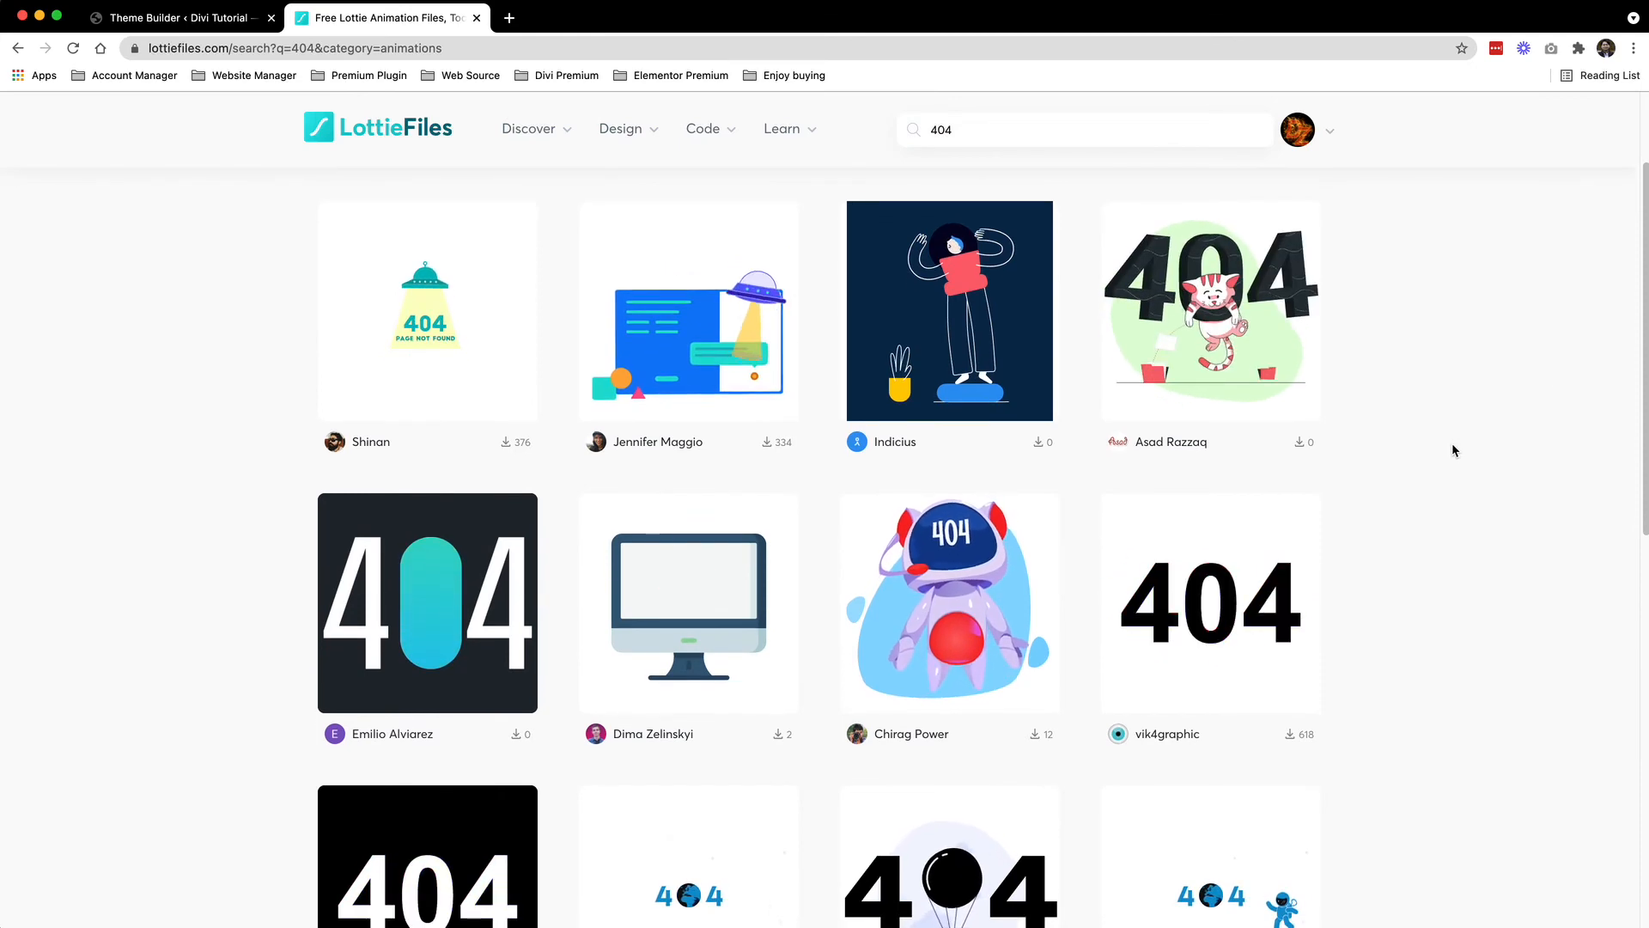
scroll(1452, 442, down, 3)
scroll(1452, 443, down, 10)
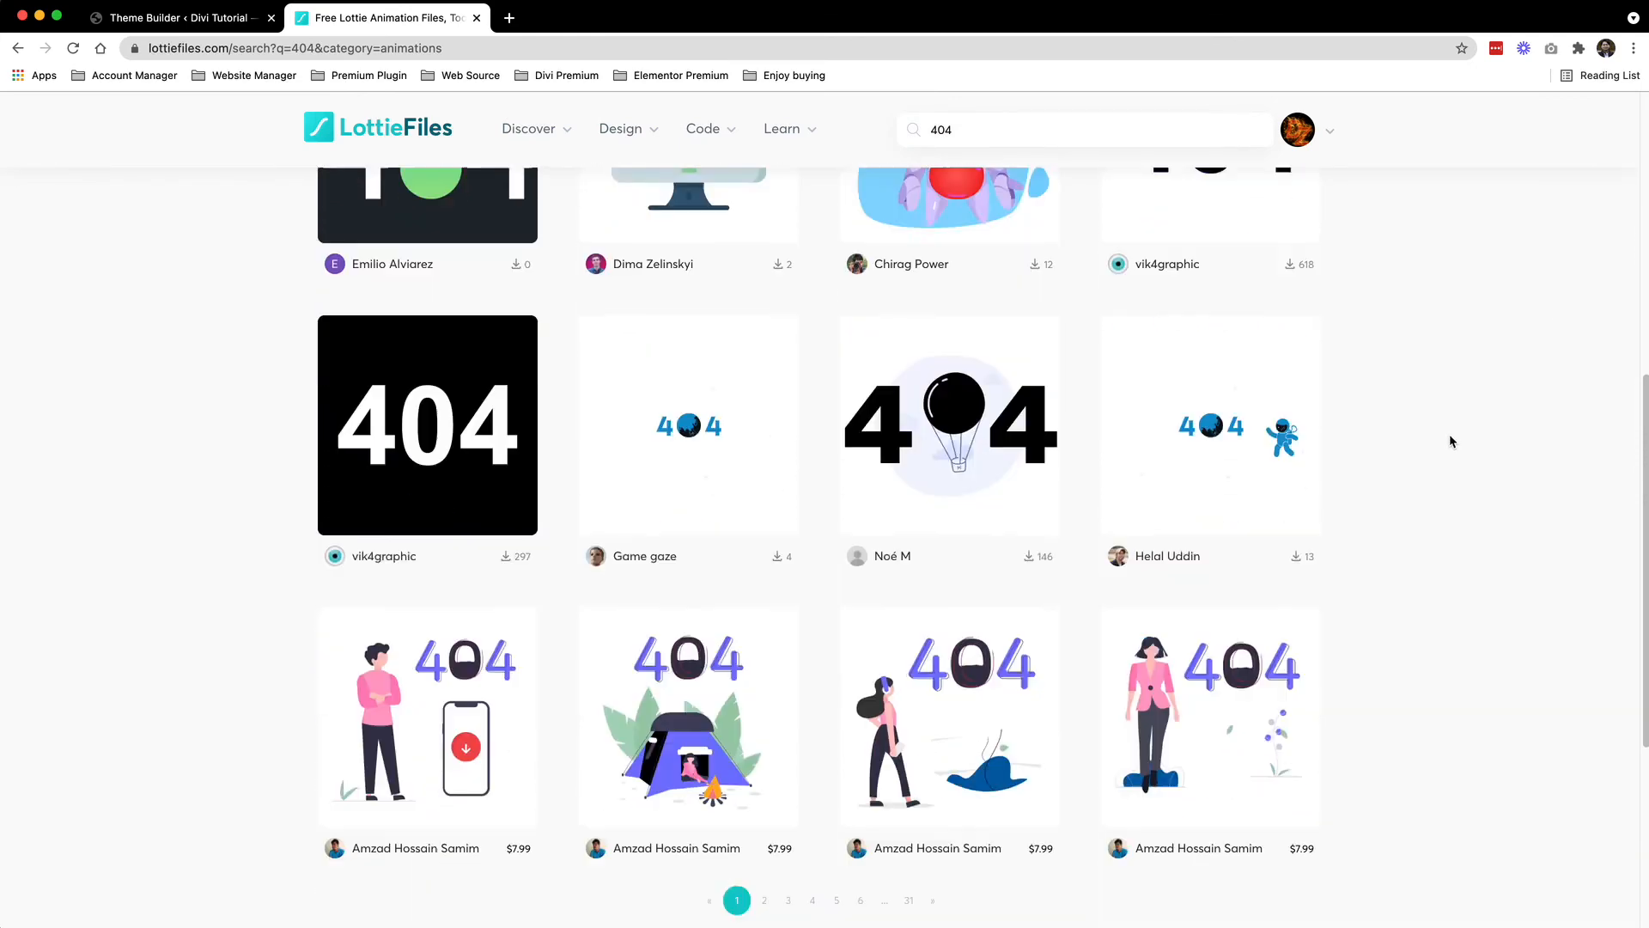
scroll(1391, 416, up, 10)
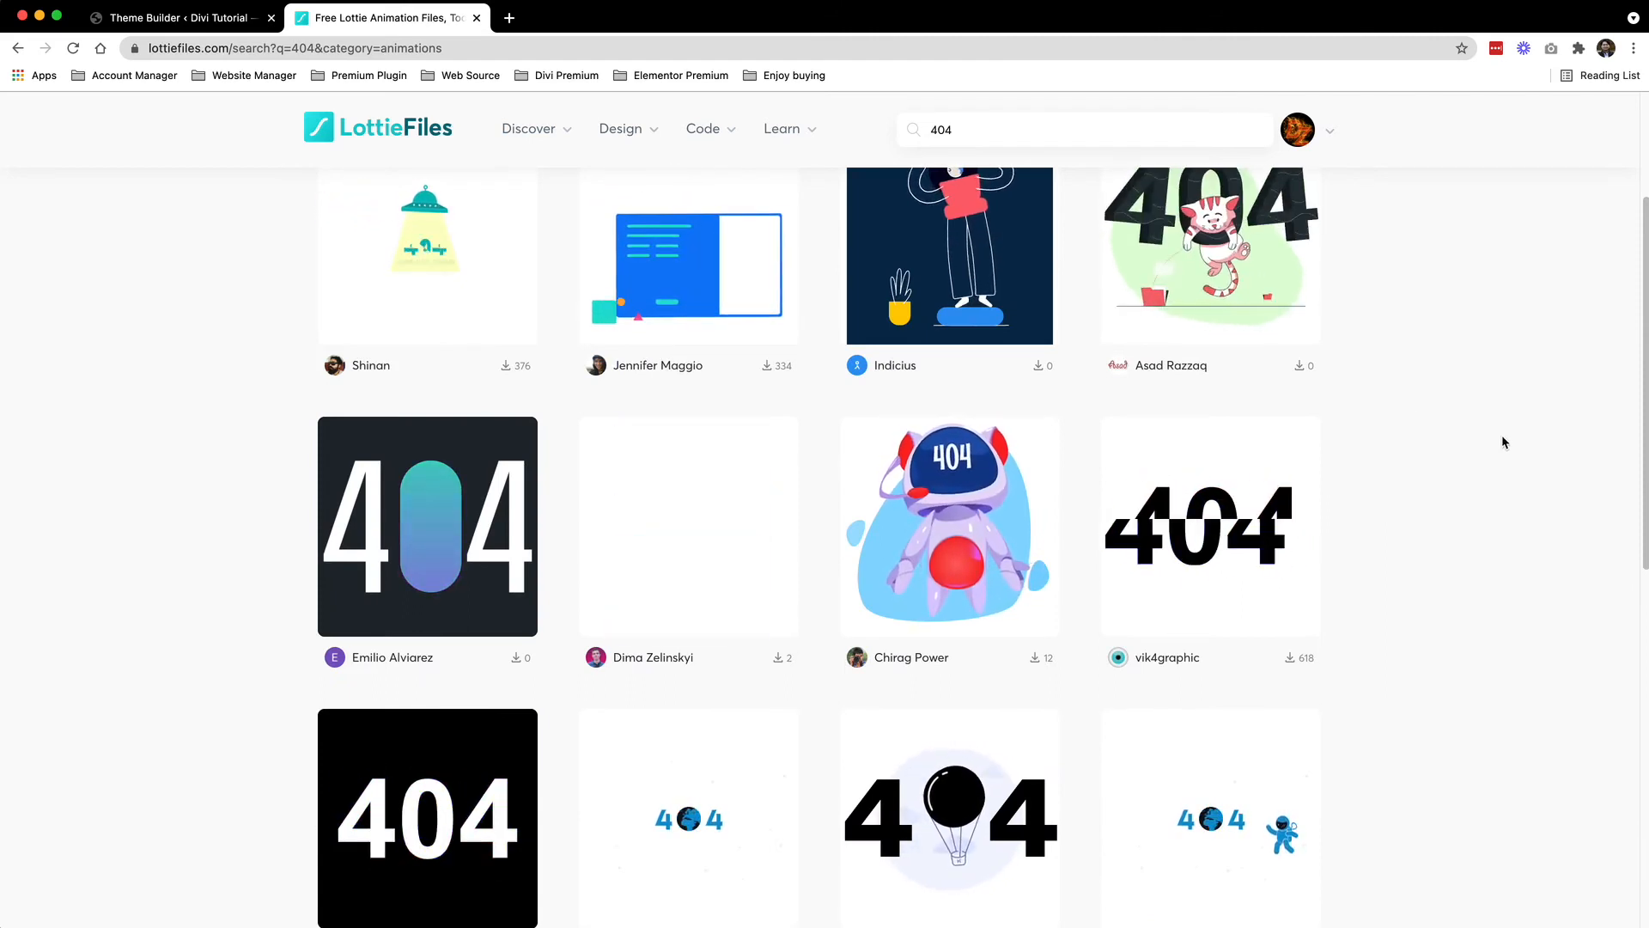
scroll(407, 387, up, 2)
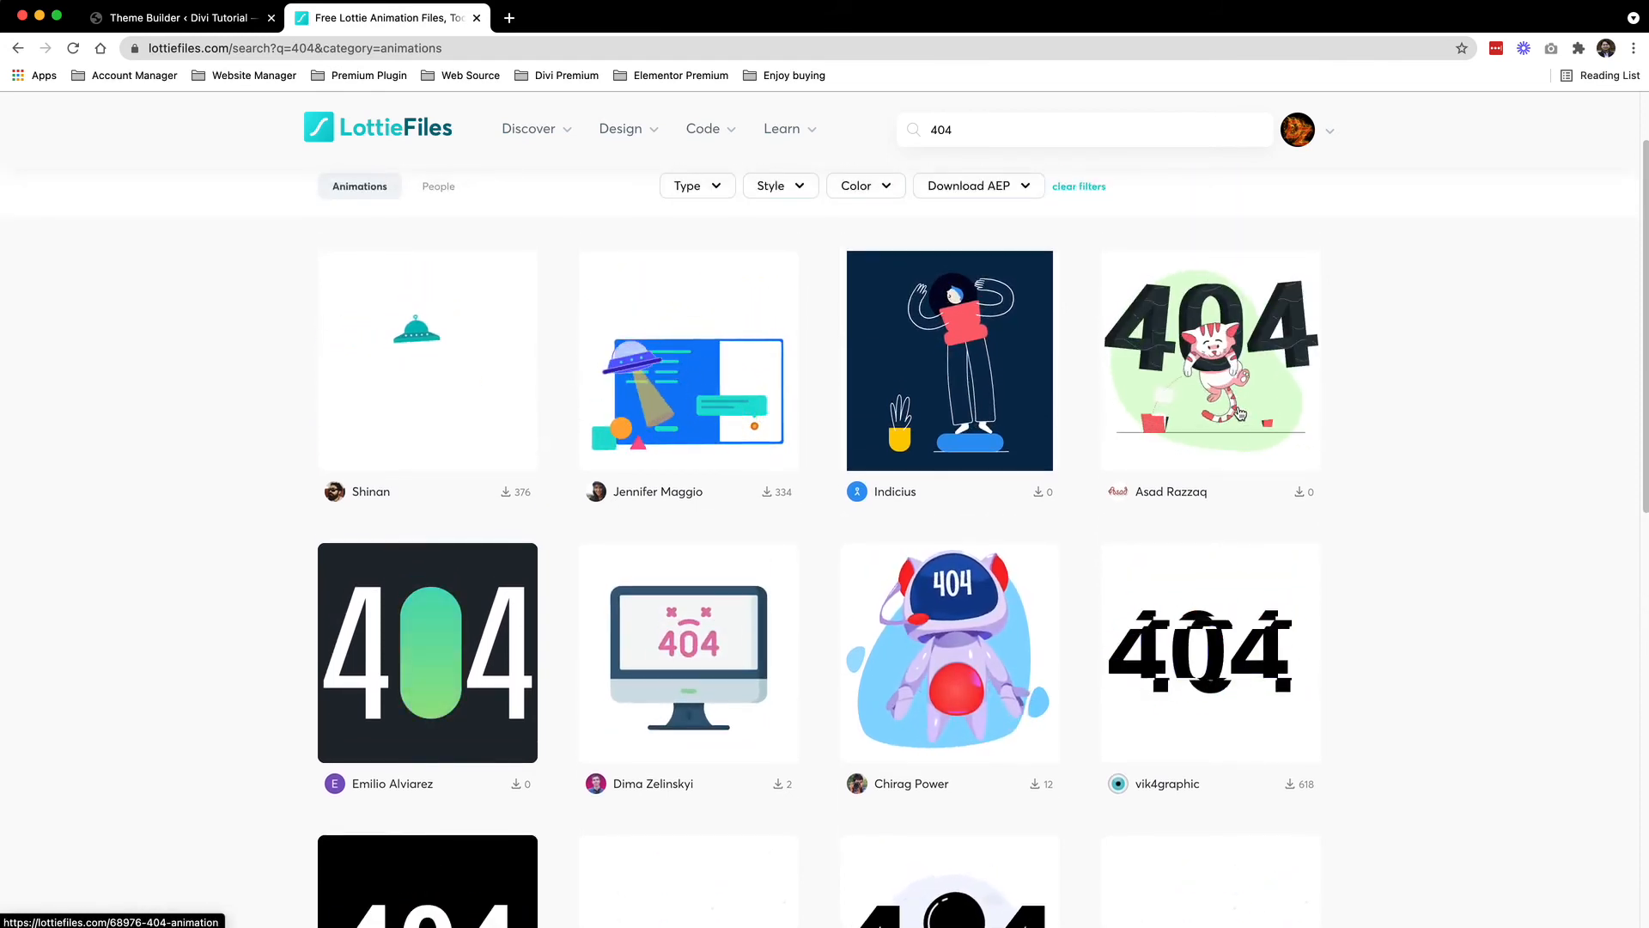
click(1241, 411)
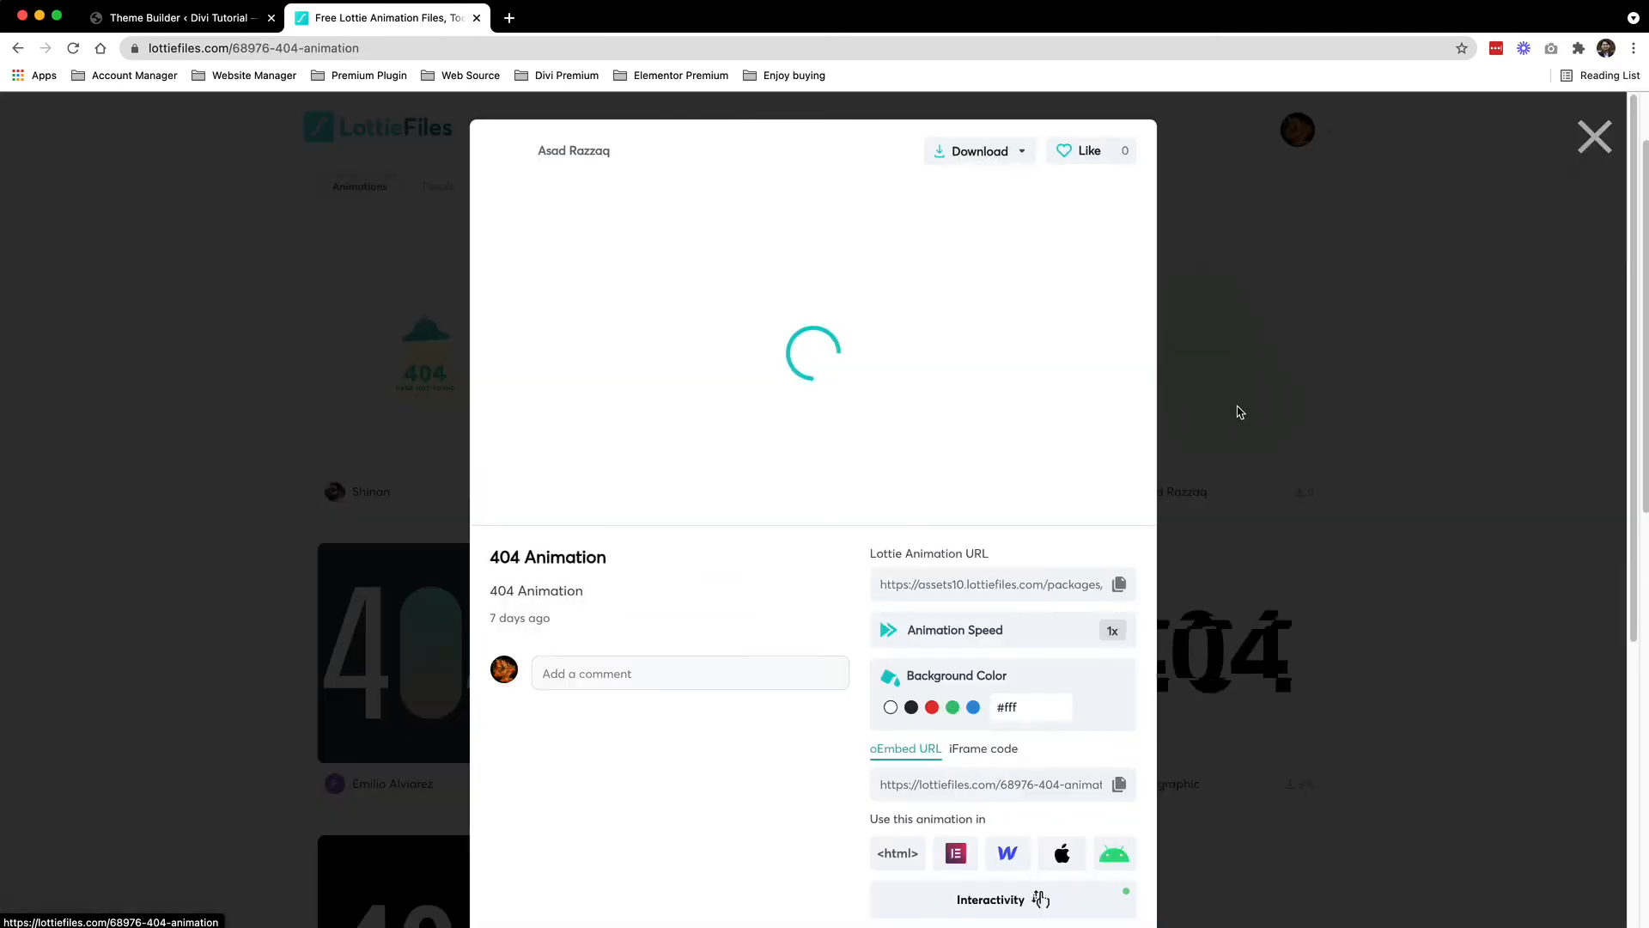
Open the 404 animation in the HTML embed code generator and turn off the playback controls
scroll(1061, 482, down, 5)
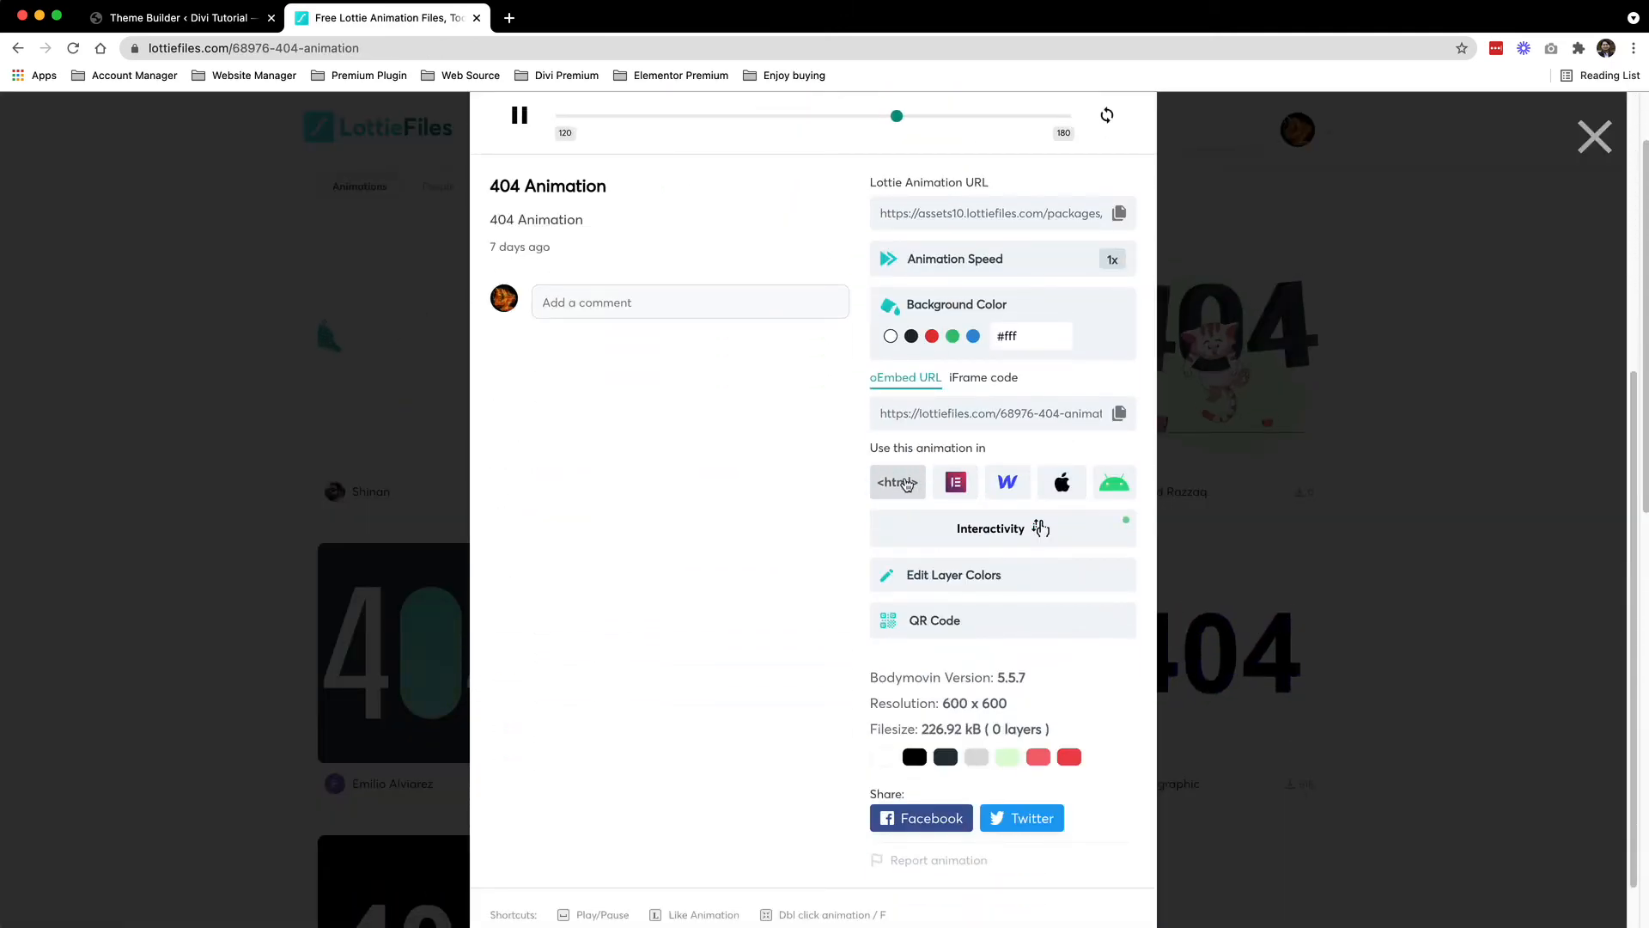
click(907, 483)
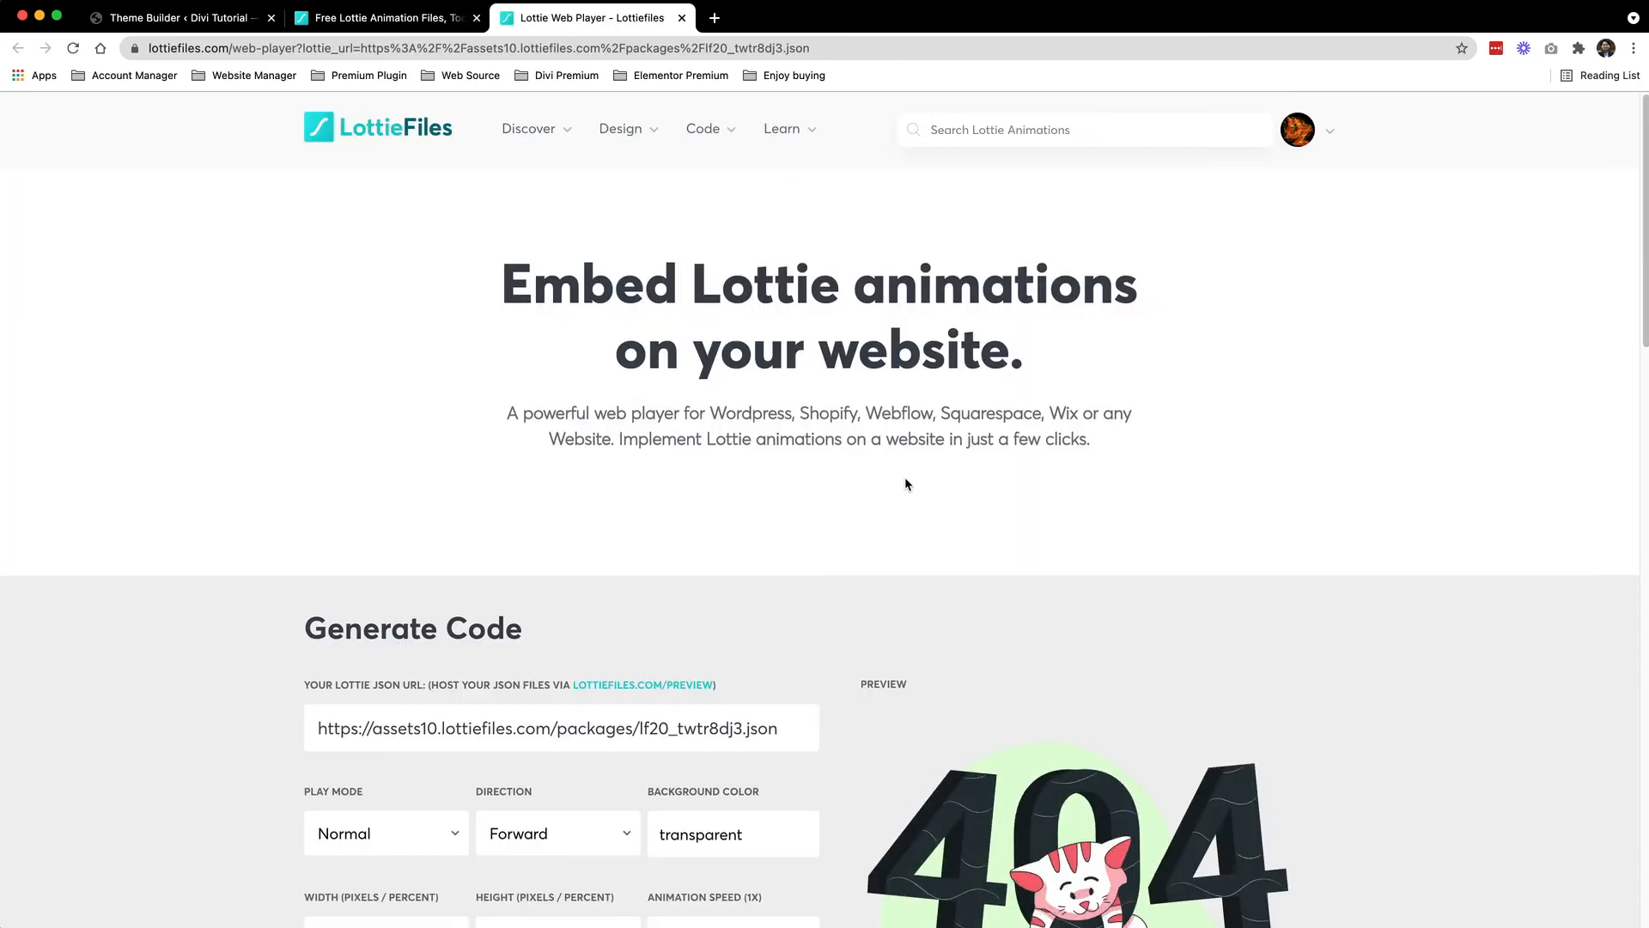
scroll(904, 481, down, 5)
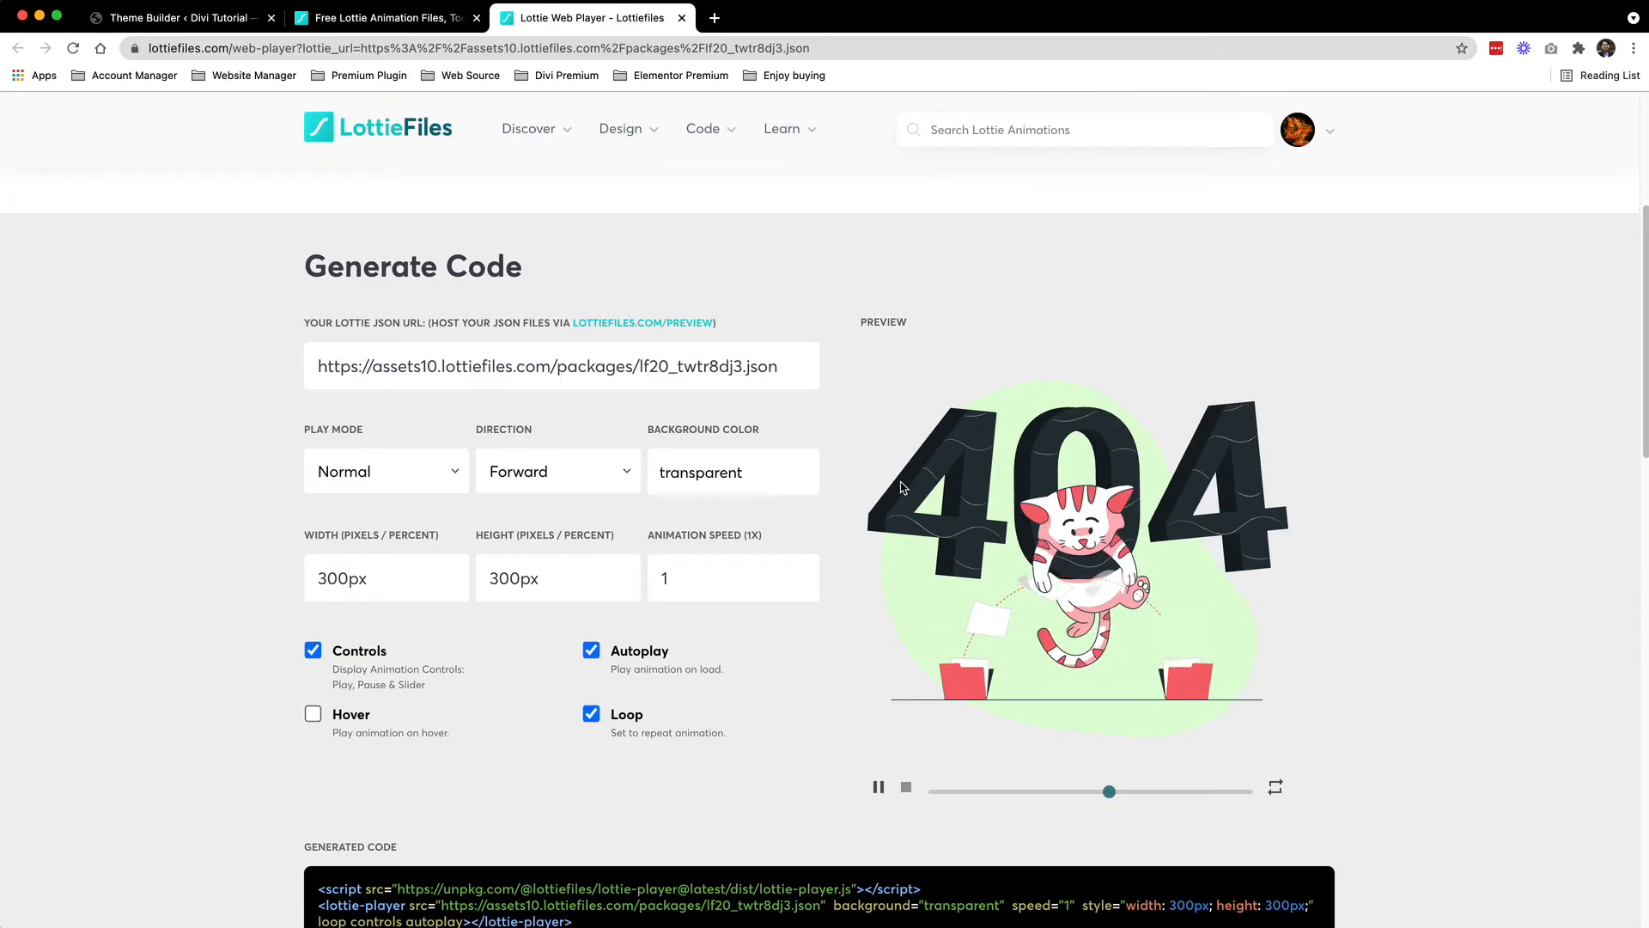
click(313, 650)
Set the Lottie player's width to 100% and its height to 500px
scroll(330, 550, down, 1)
drag(329, 543, 292, 546)
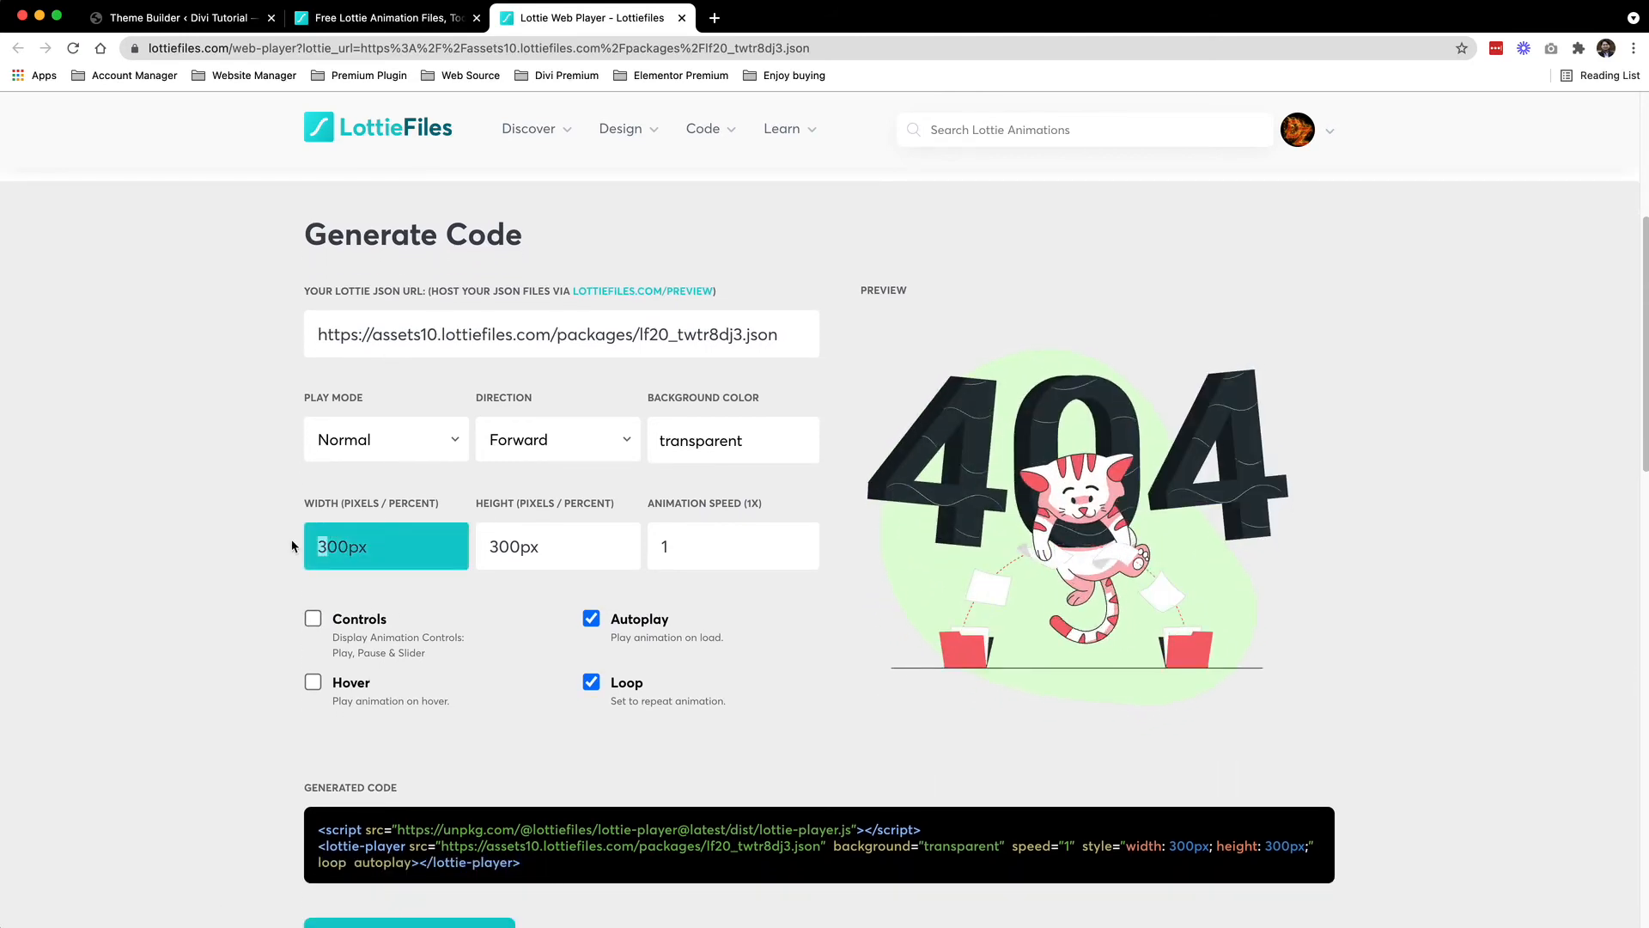
text(1)
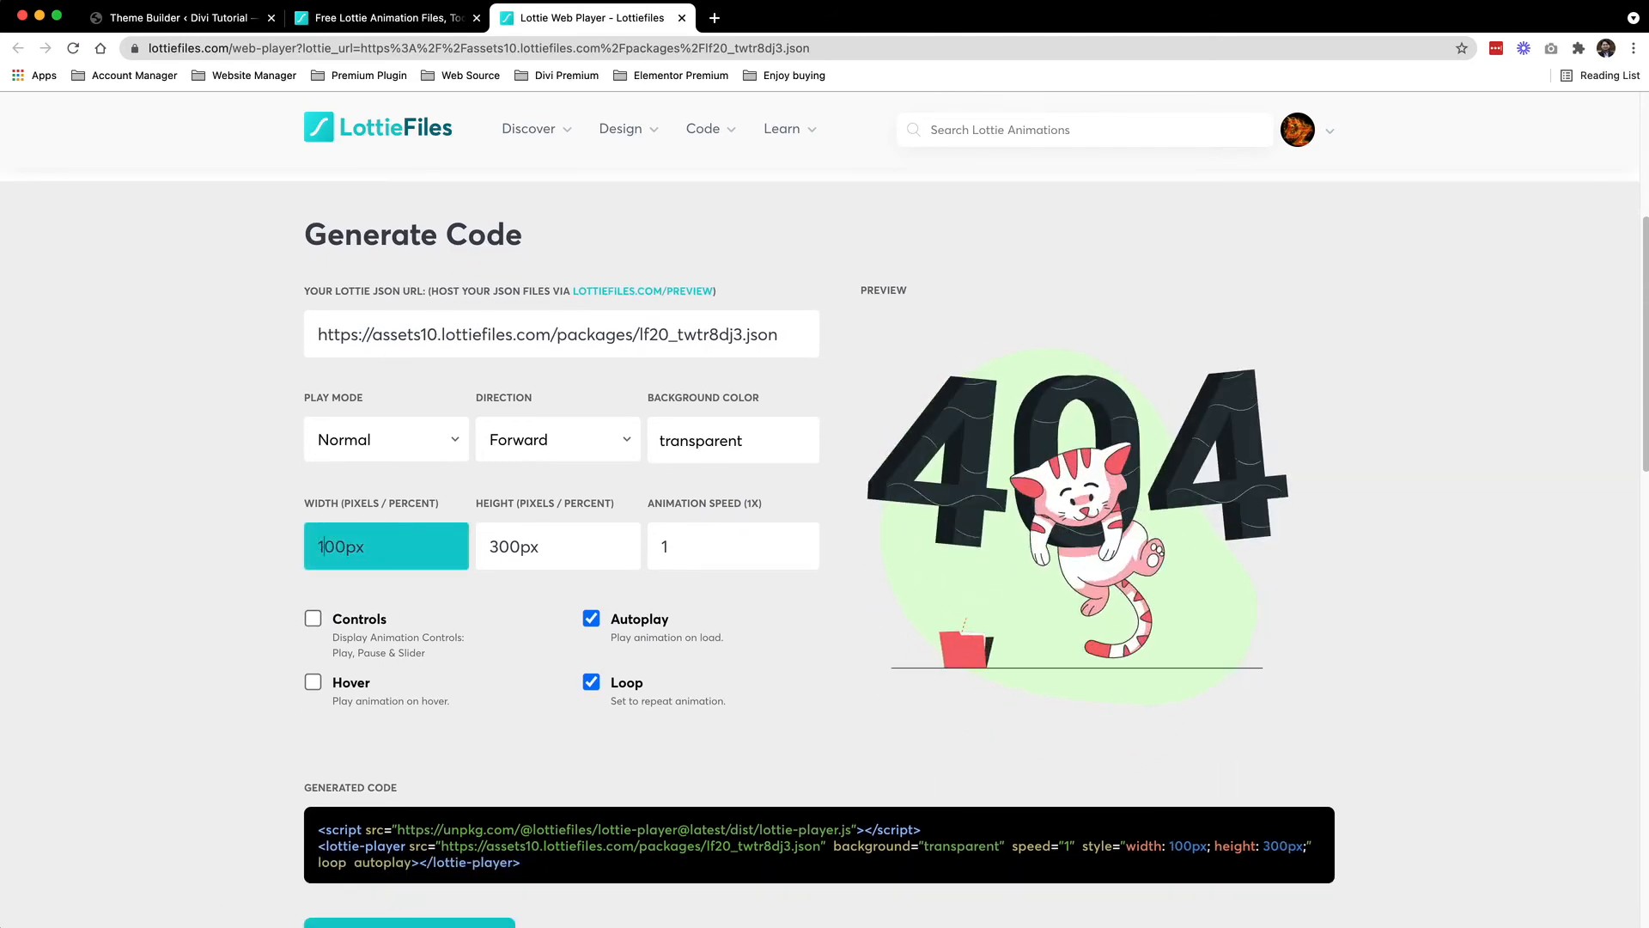
key(BackSpace)
key(BackSpace)
text(%)
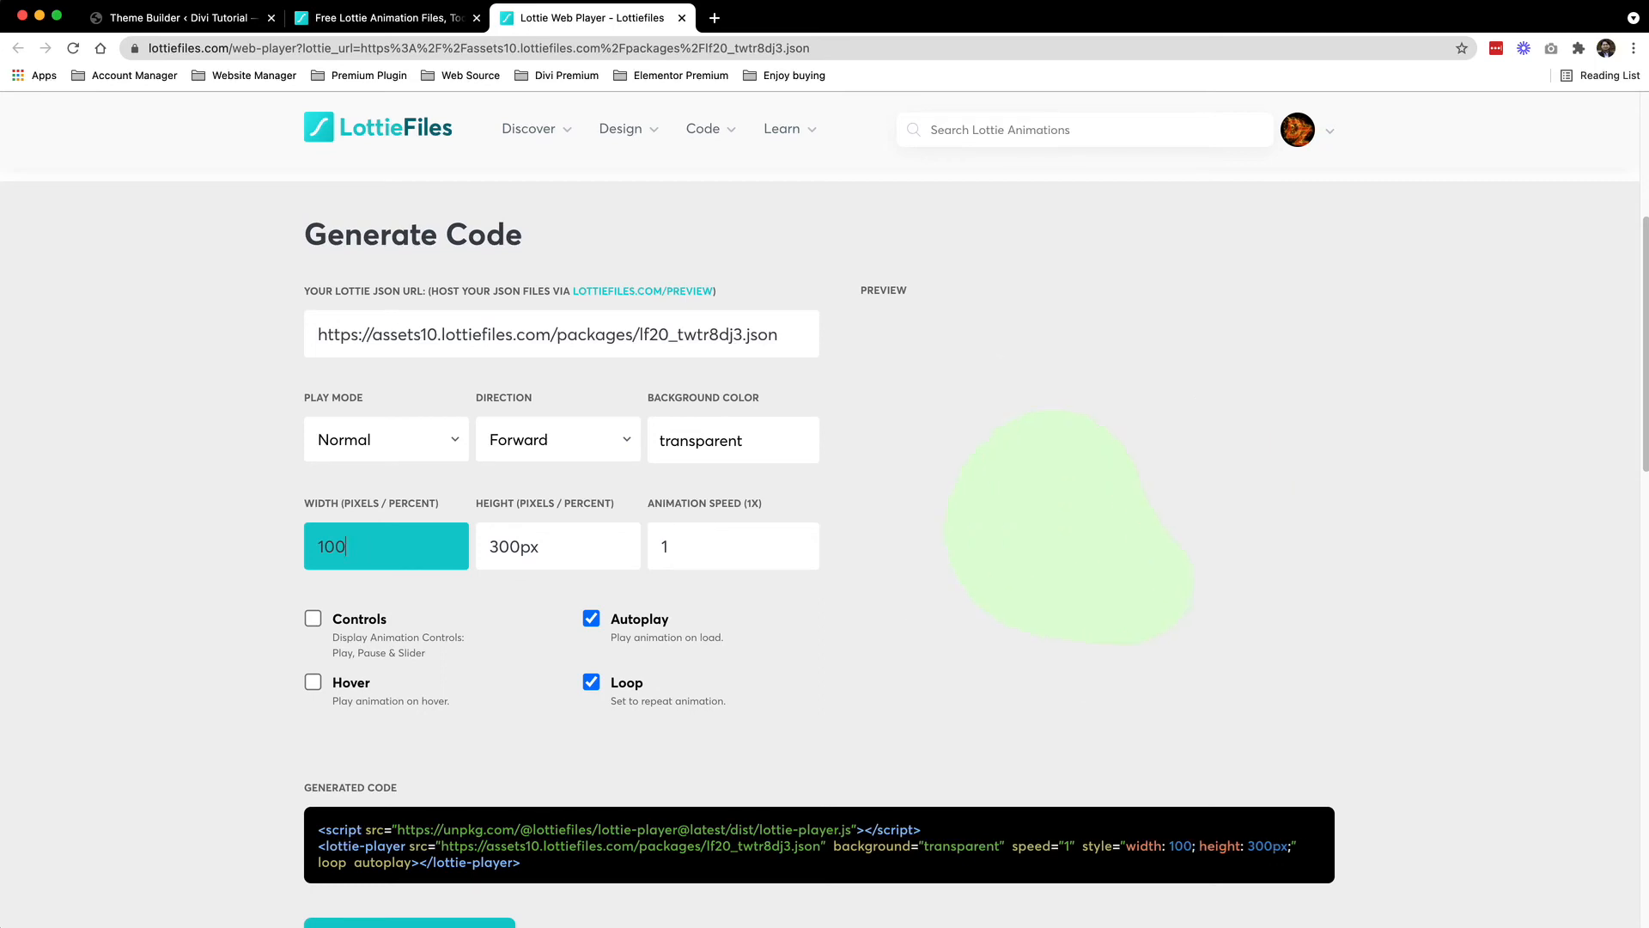
drag(500, 546, 479, 546)
text(5)
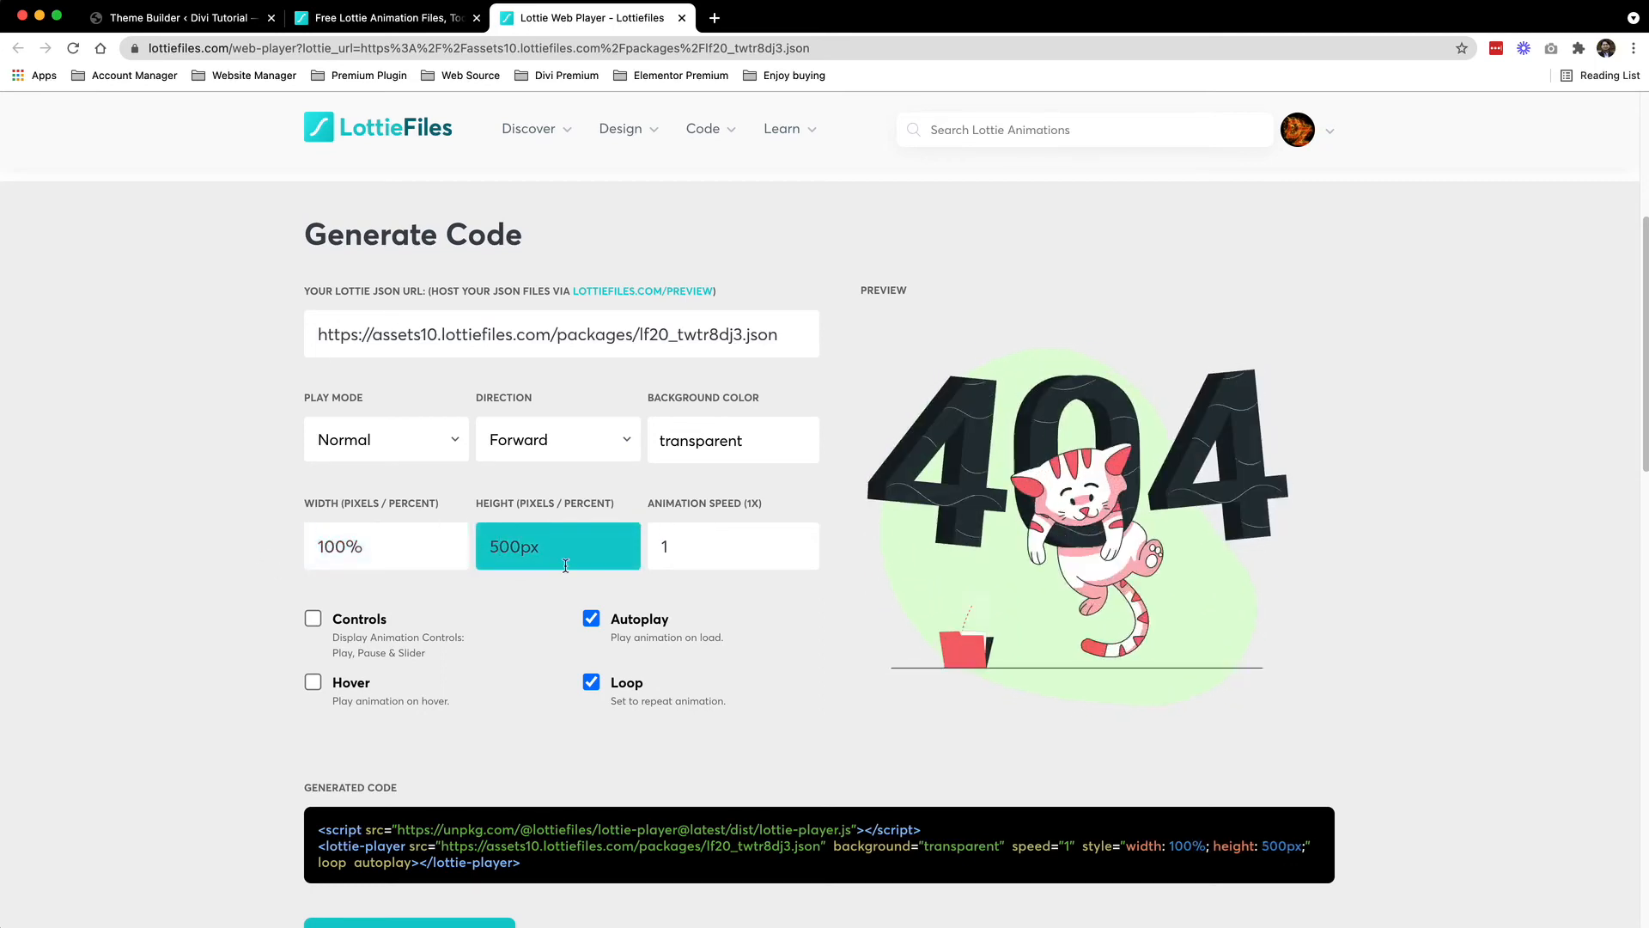
Copy the generated Lottie player code and return to the 404 page body layout in the Theme Builder tab
scroll(866, 687, down, 2)
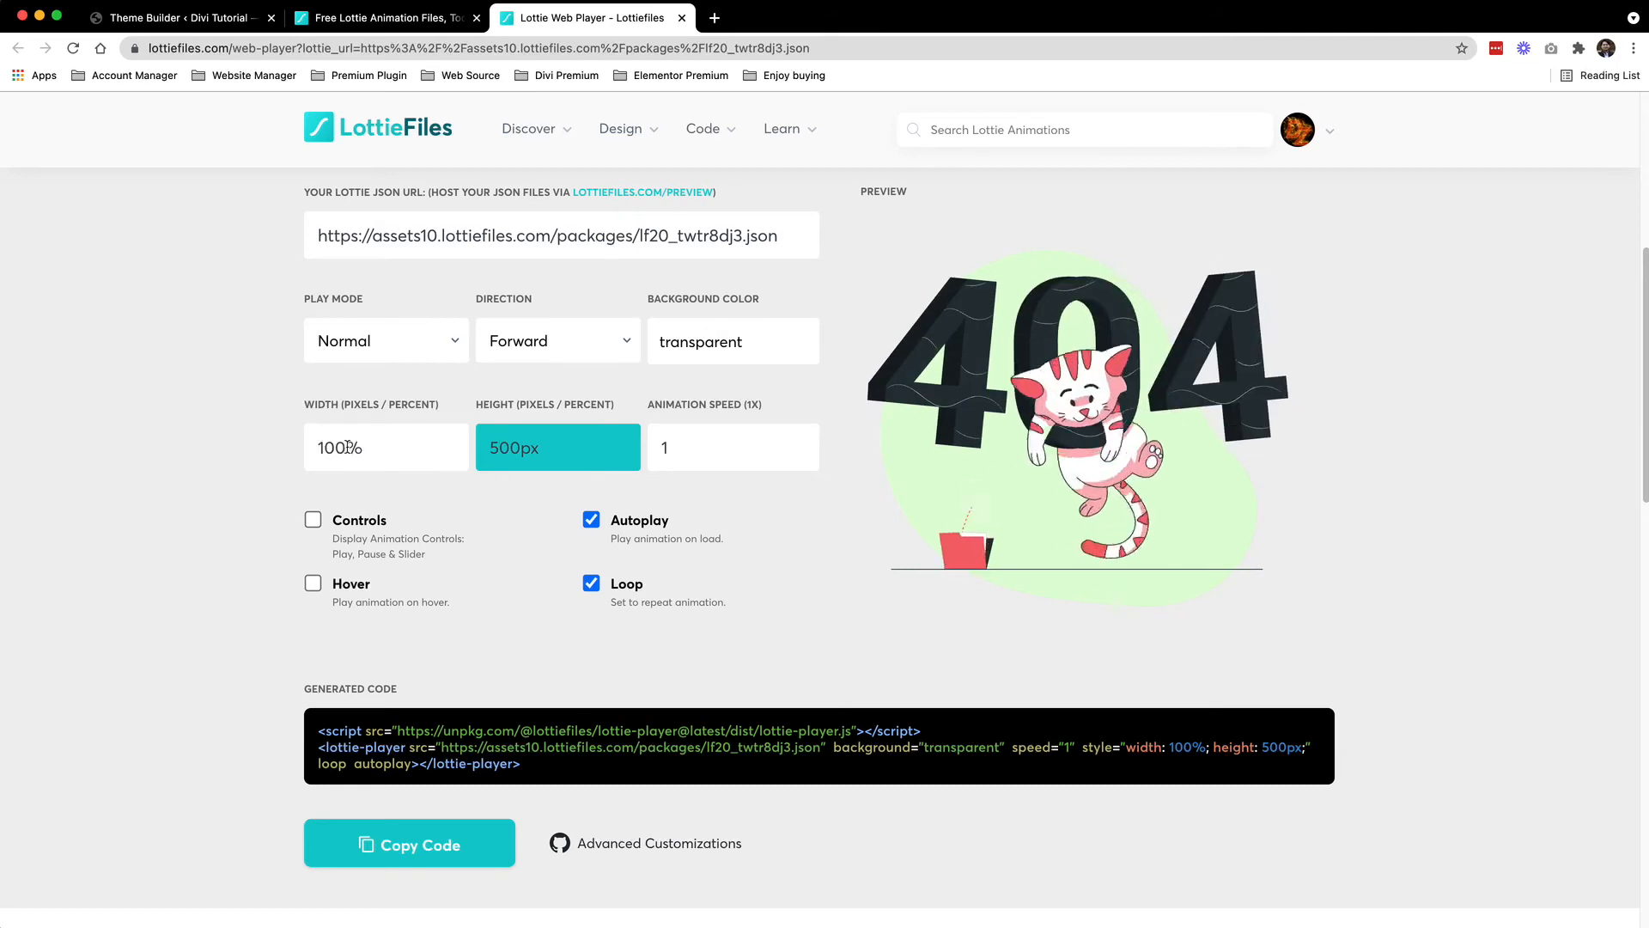
scroll(453, 720, down, 2)
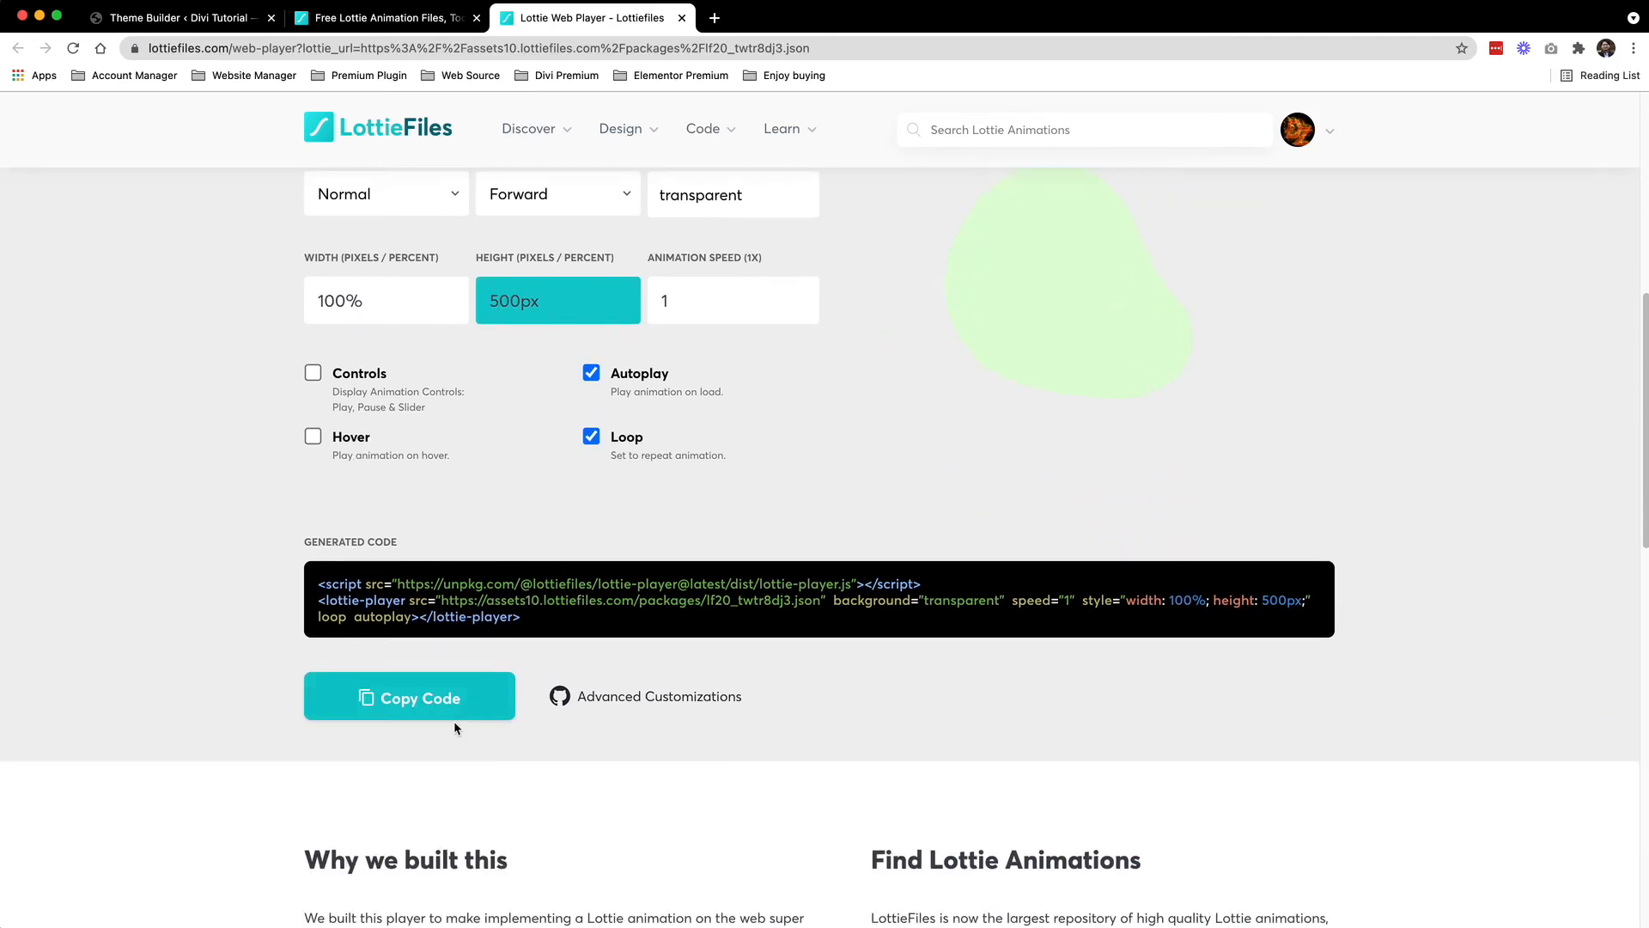
click(421, 711)
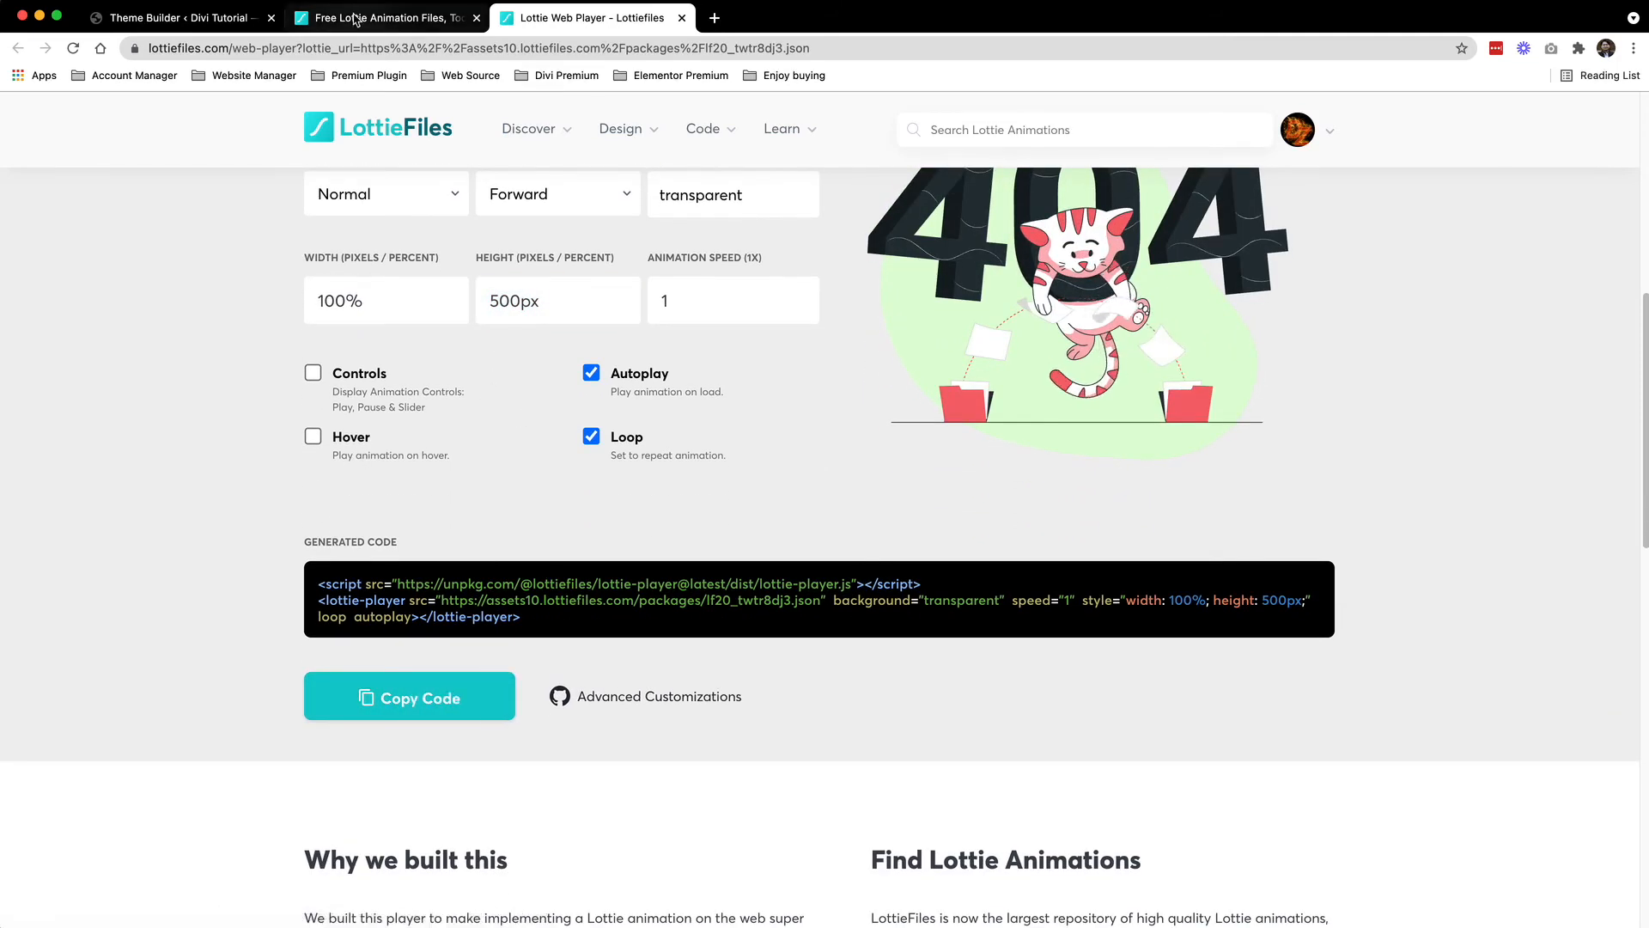
click(354, 18)
click(141, 18)
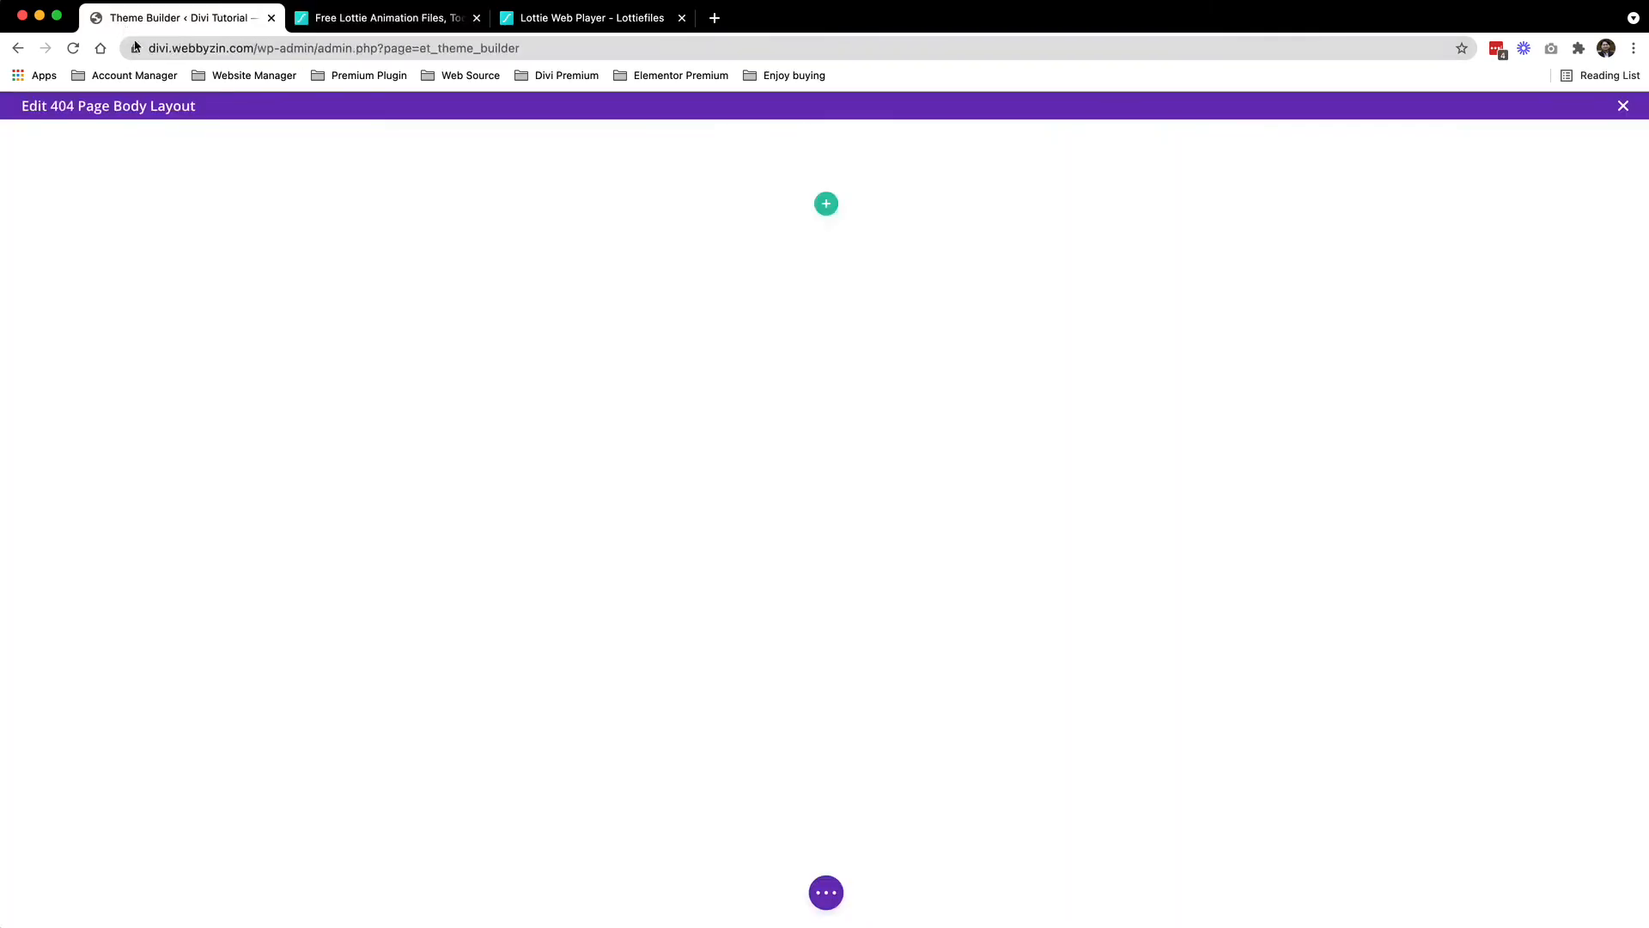
Insert a single-column row in the 404 page body and add a Text module to it
click(827, 205)
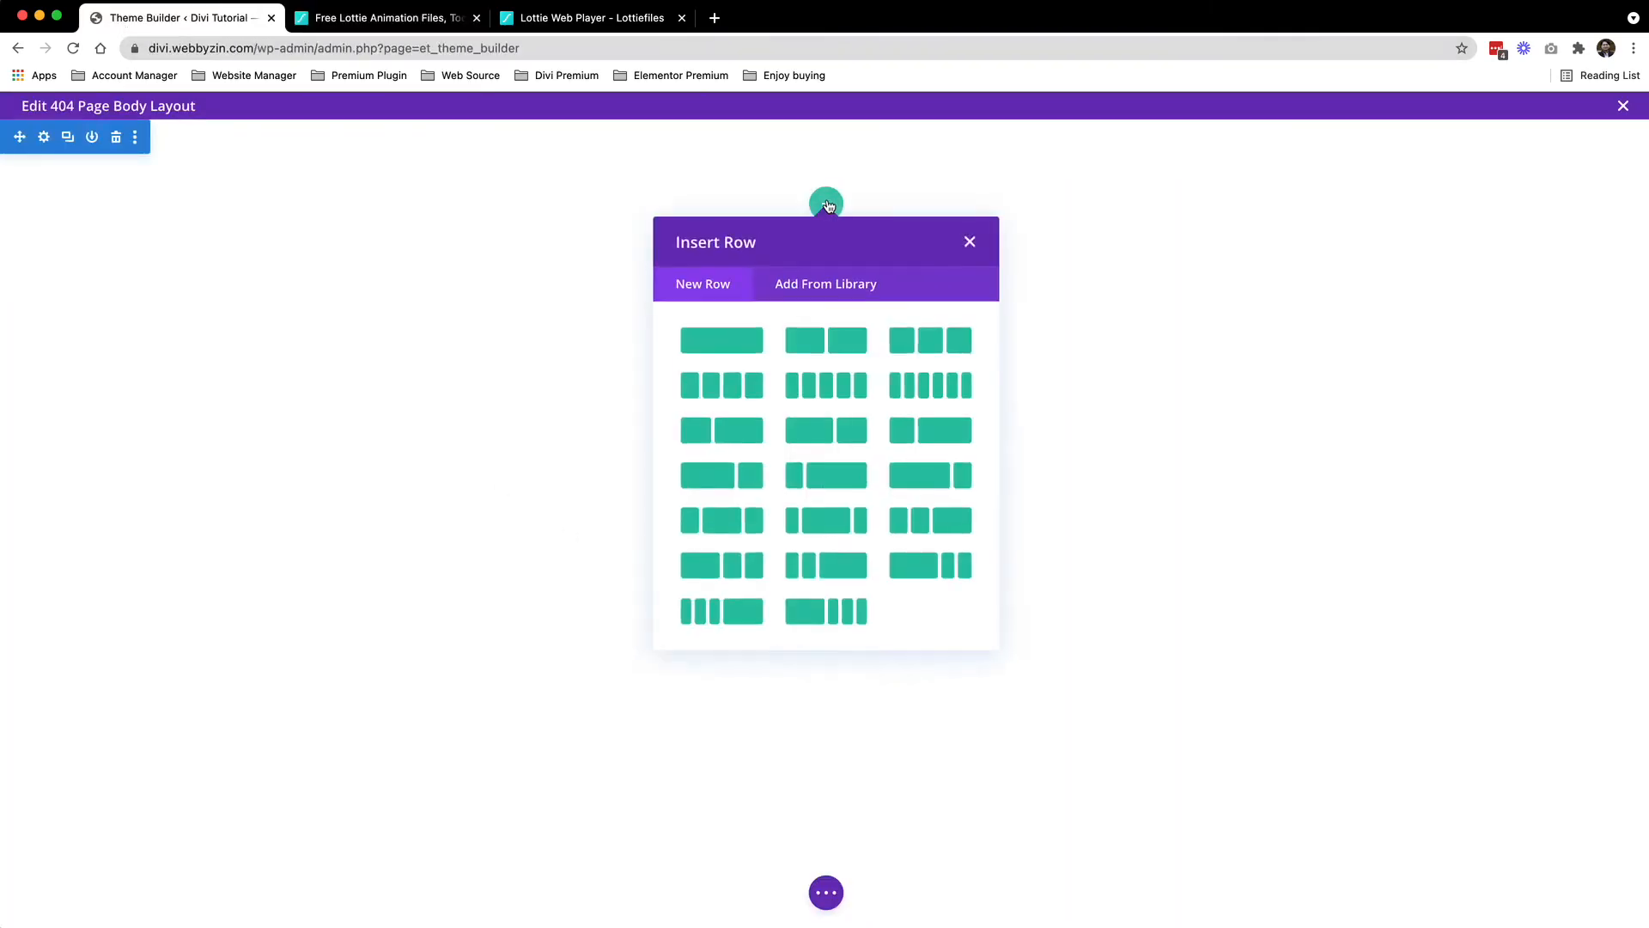
click(725, 335)
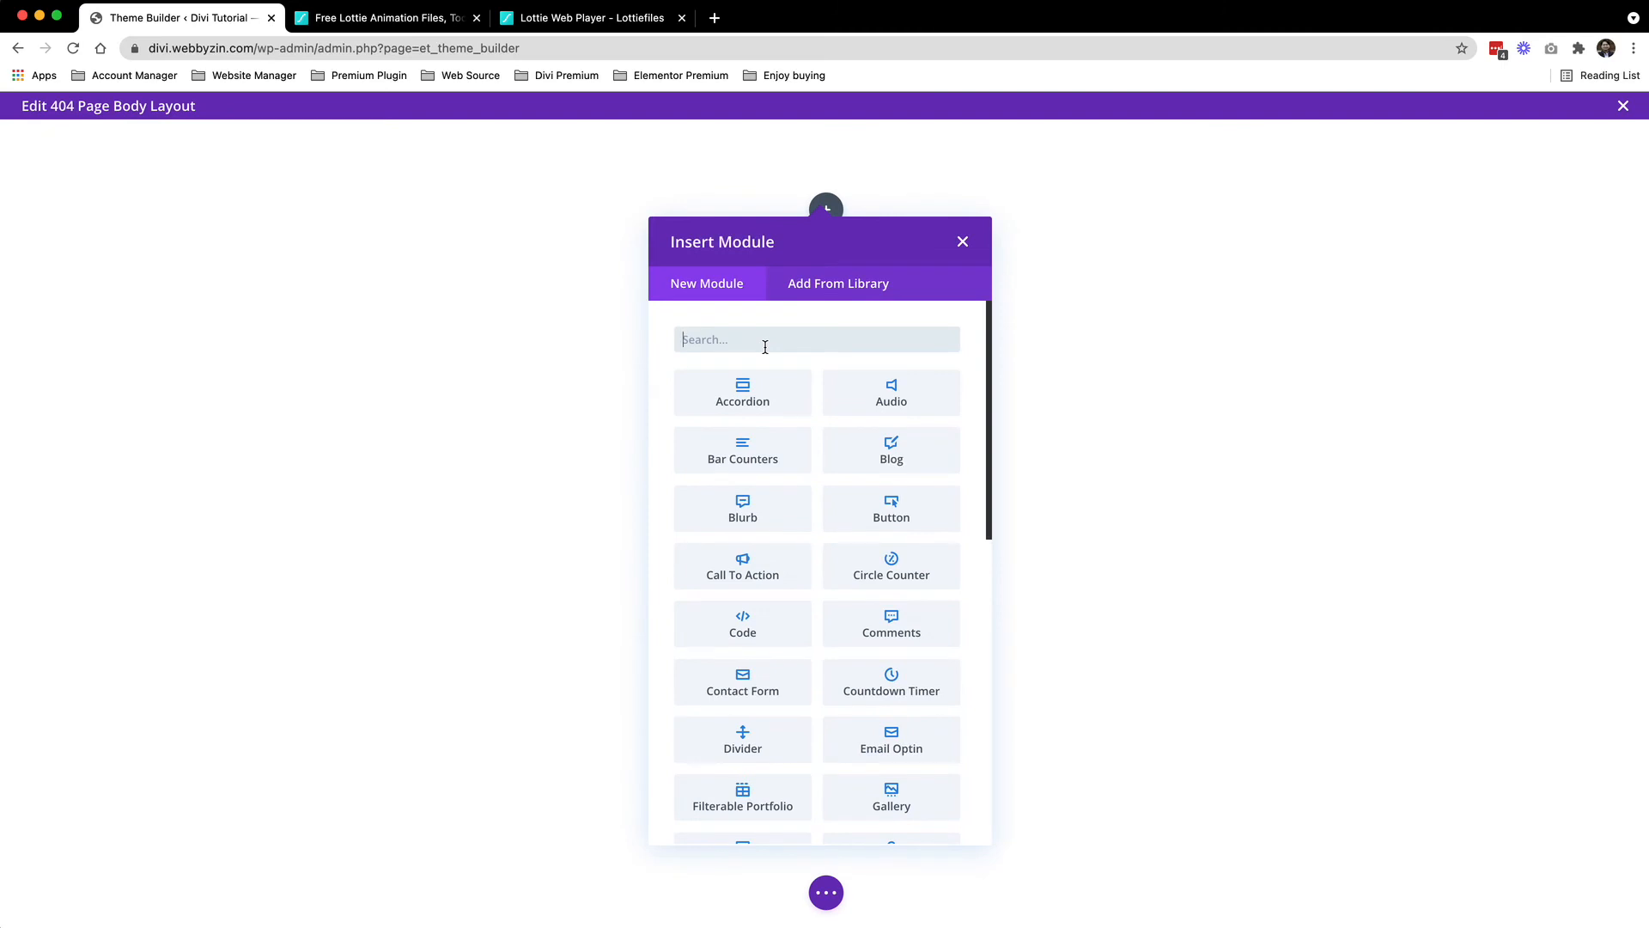
text(tit)
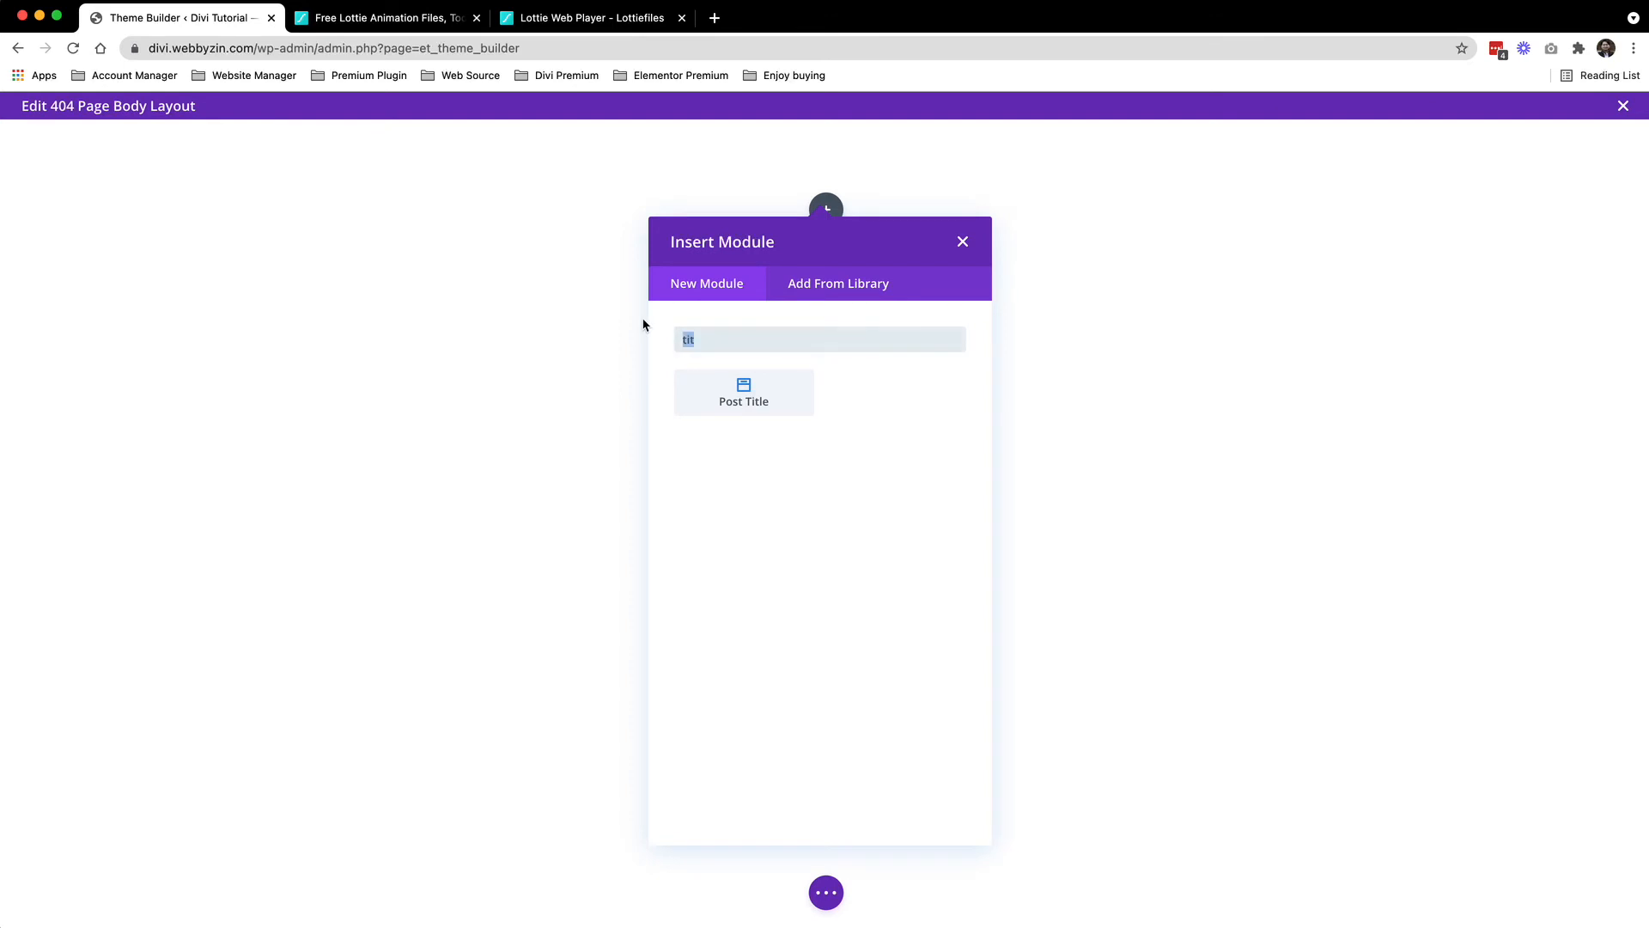
text(tex)
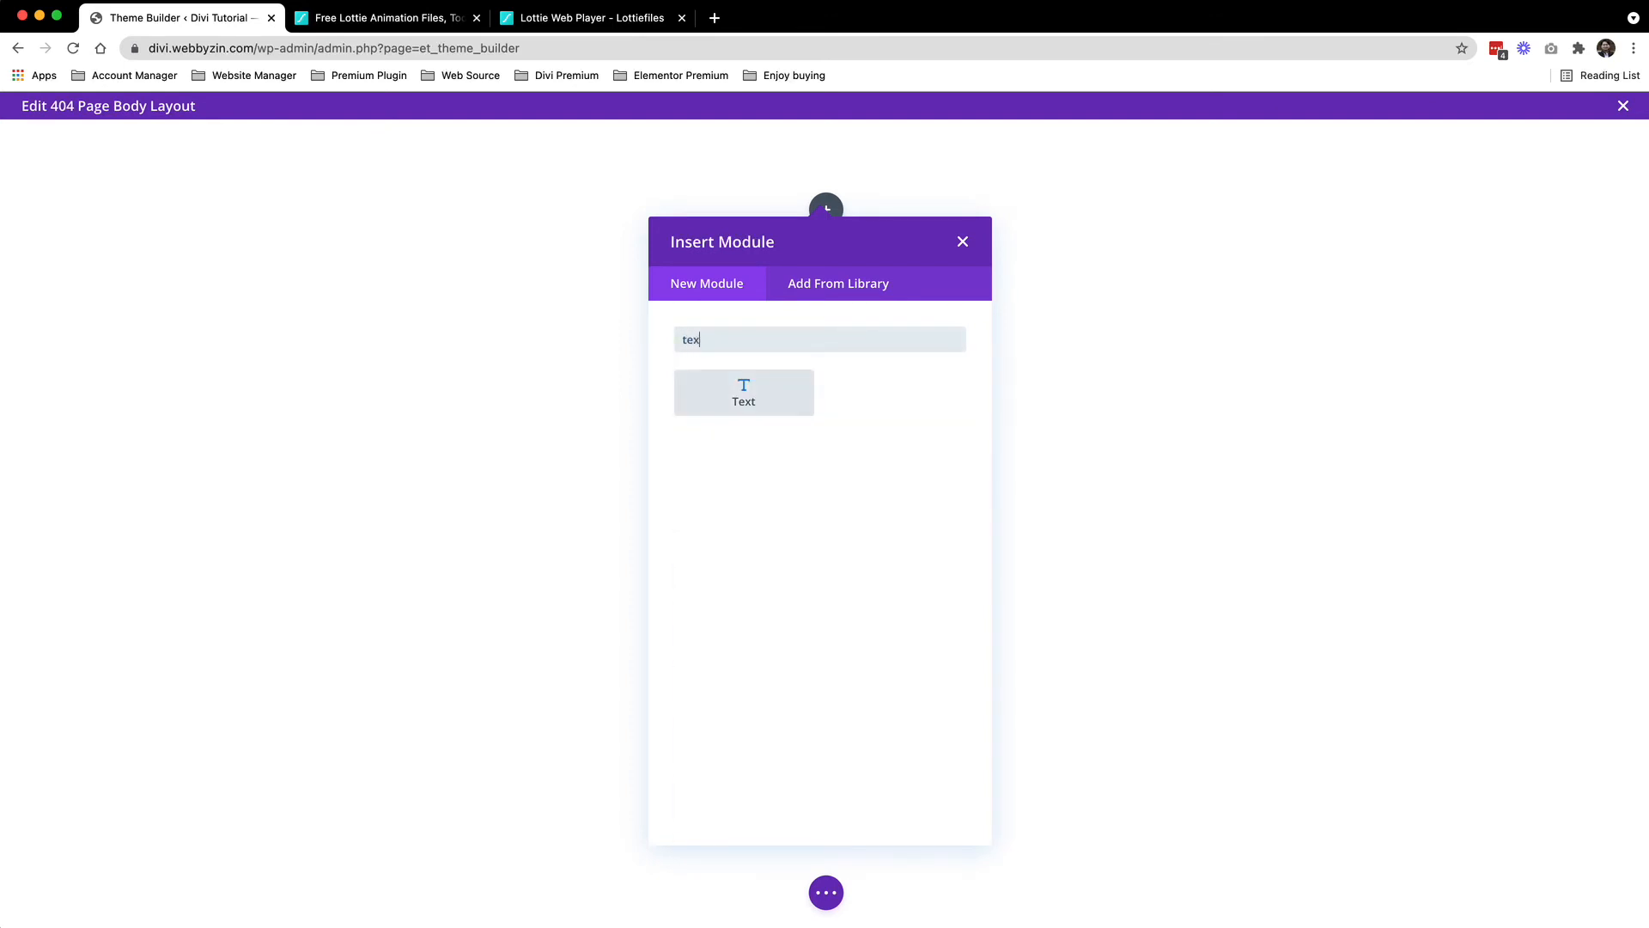
click(745, 389)
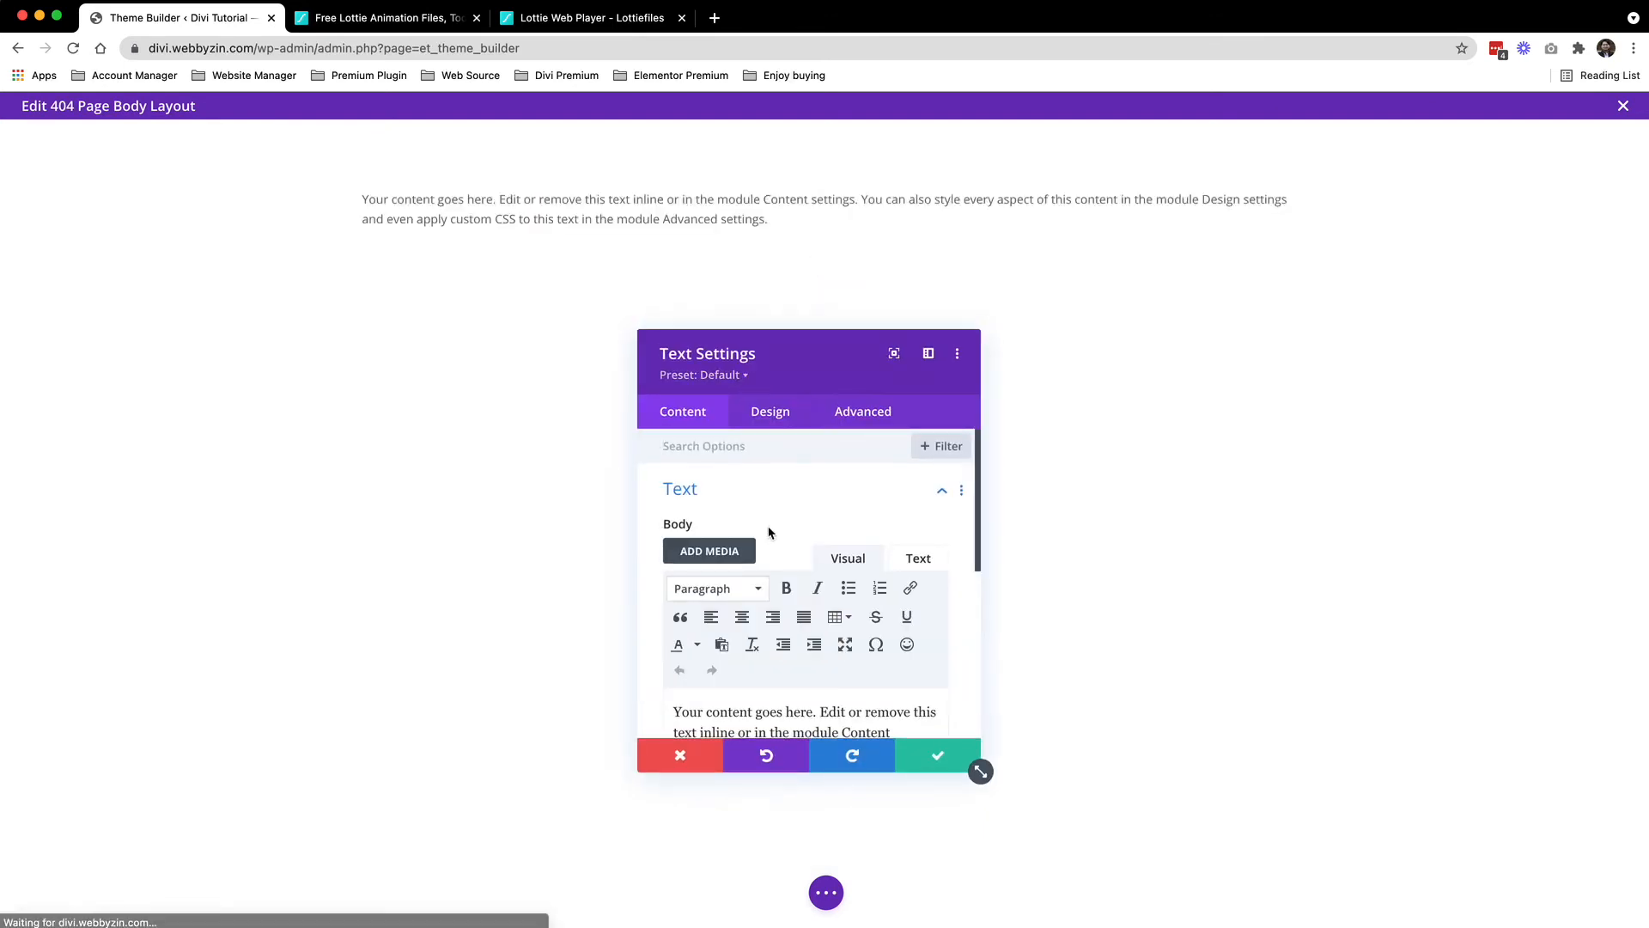
Replace the Text module's placeholder content with "404 Page" and format it as Heading 1
triple_click(811, 714)
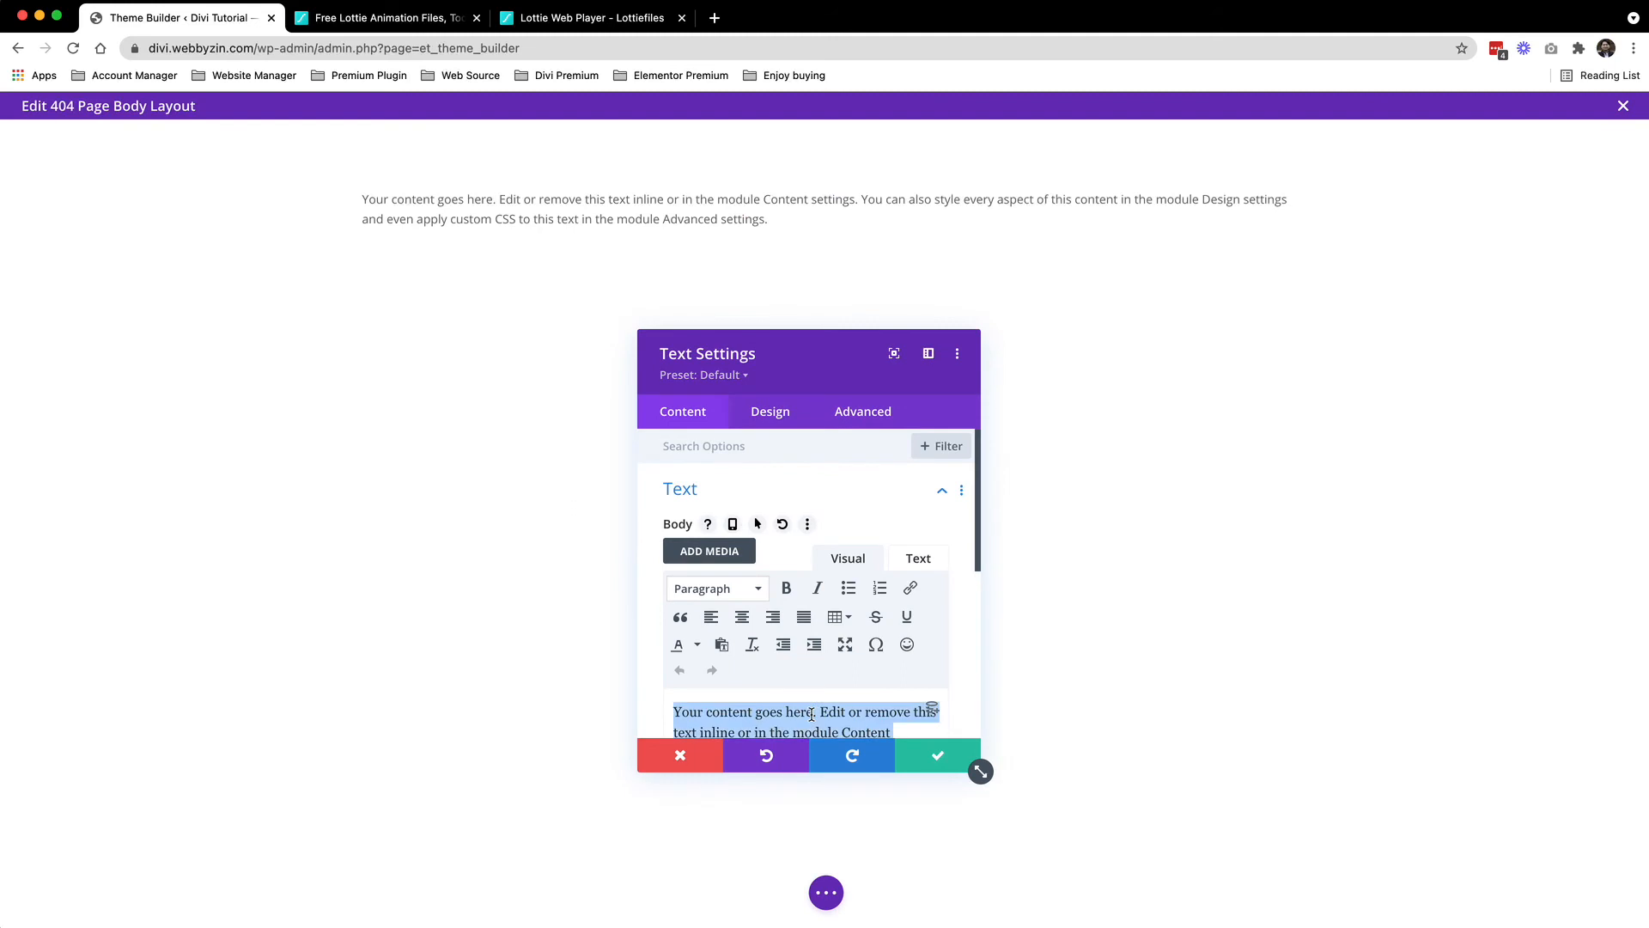
text(404 Page)
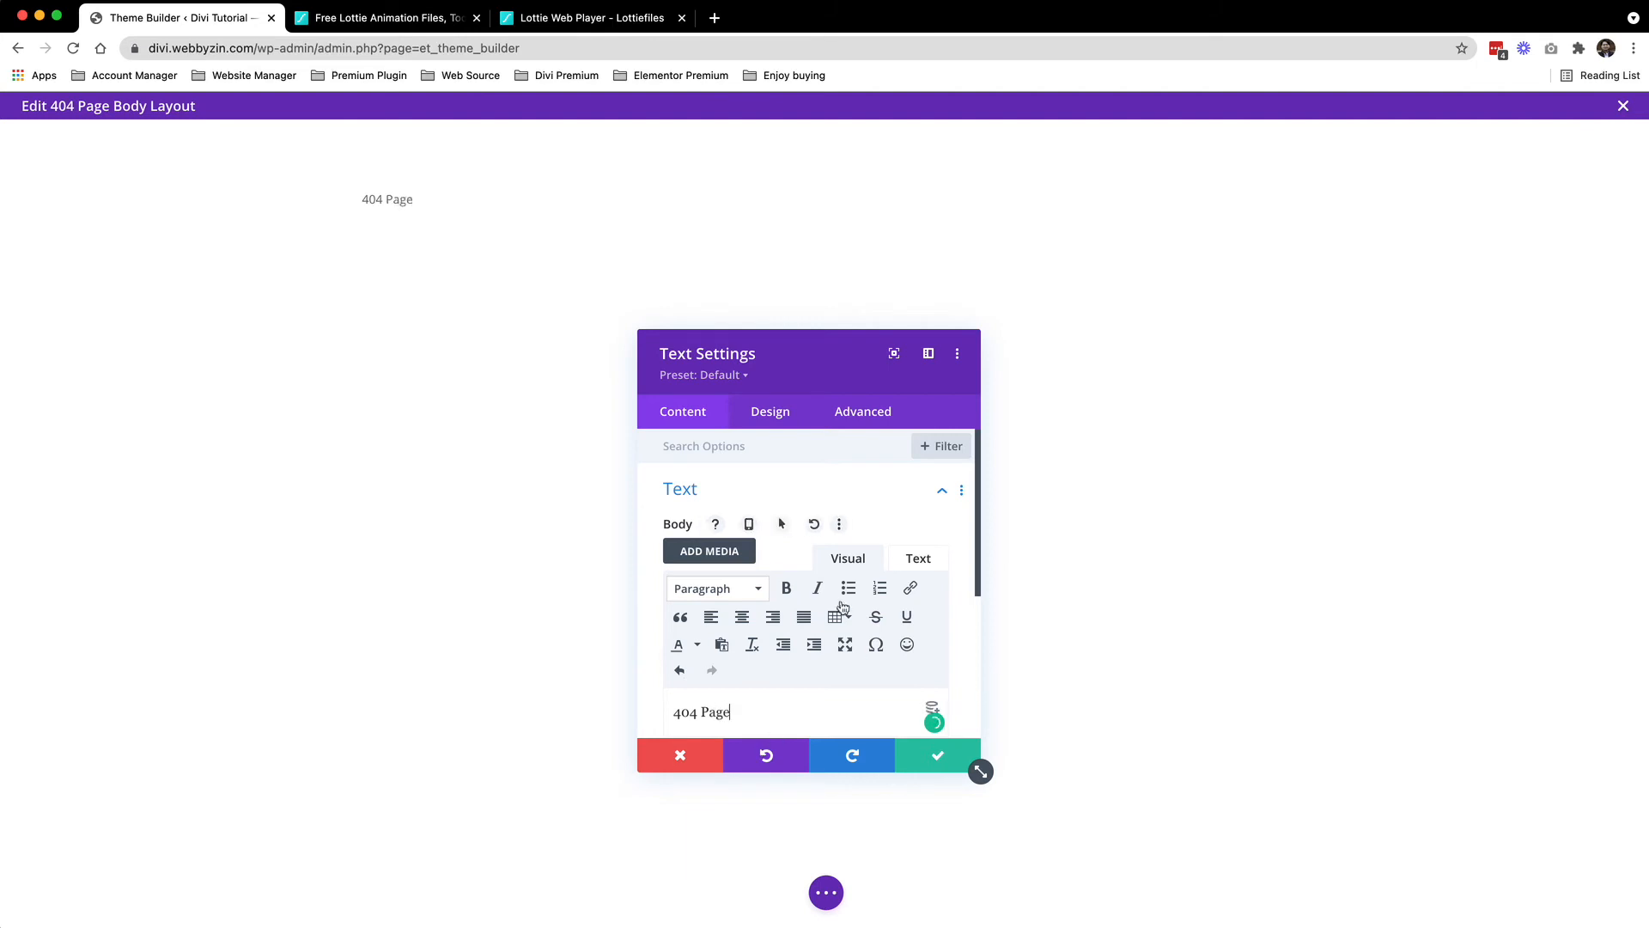
click(756, 588)
click(744, 654)
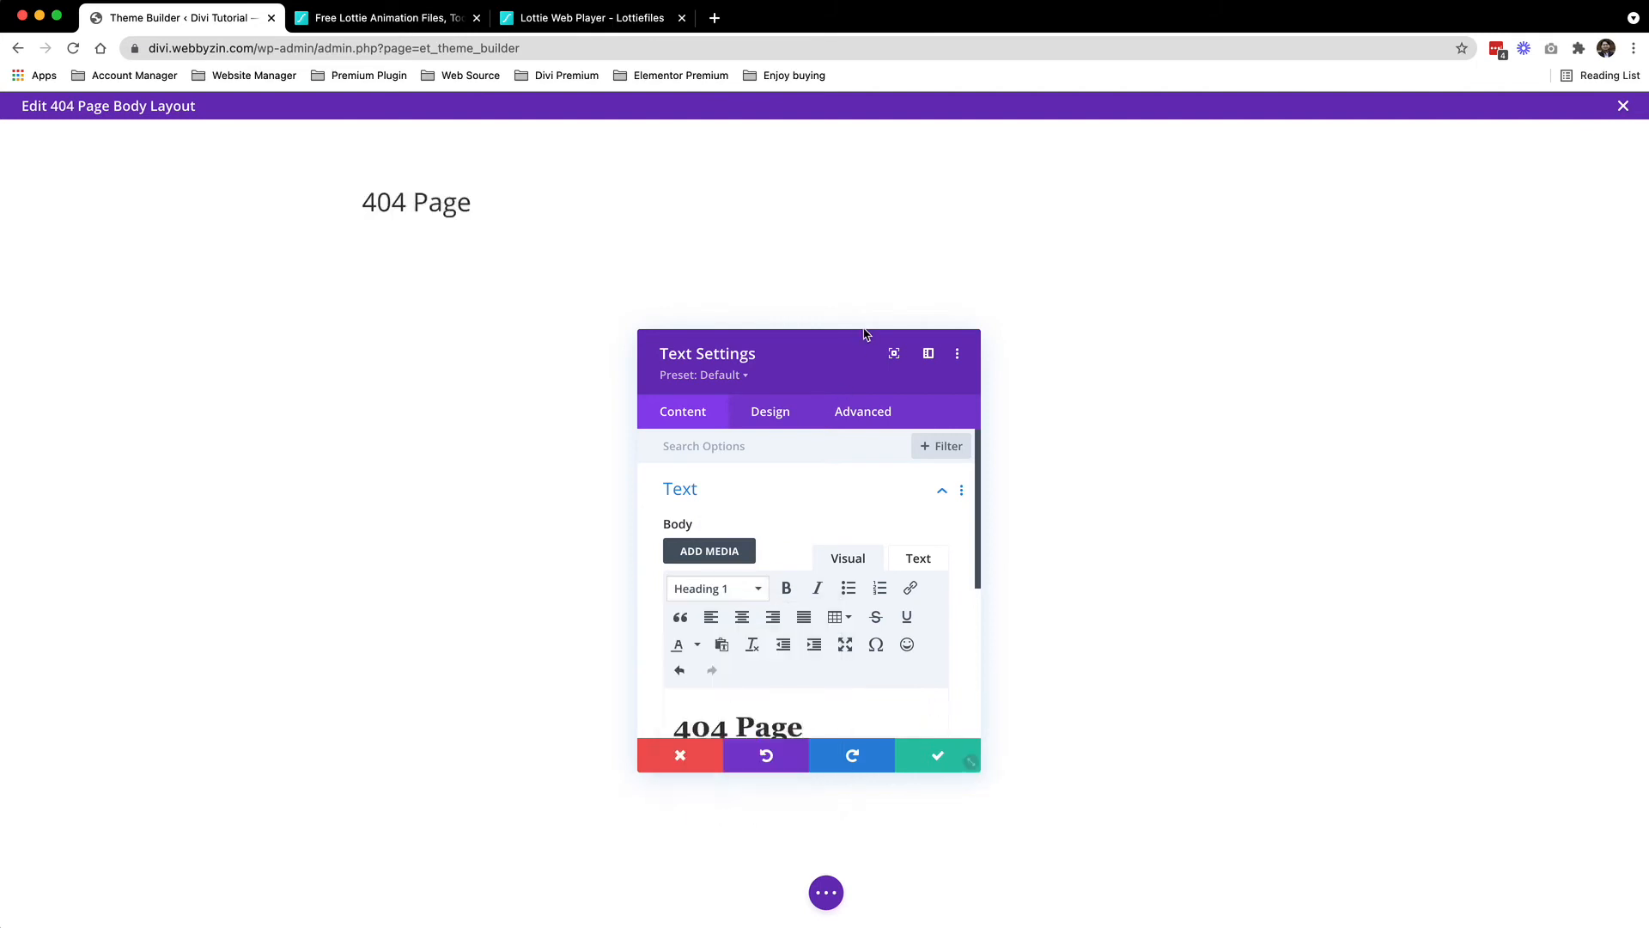
Set the H1 heading font of the "404 Page" text to Roboto in its design settings
drag(864, 336, 1024, 195)
click(932, 273)
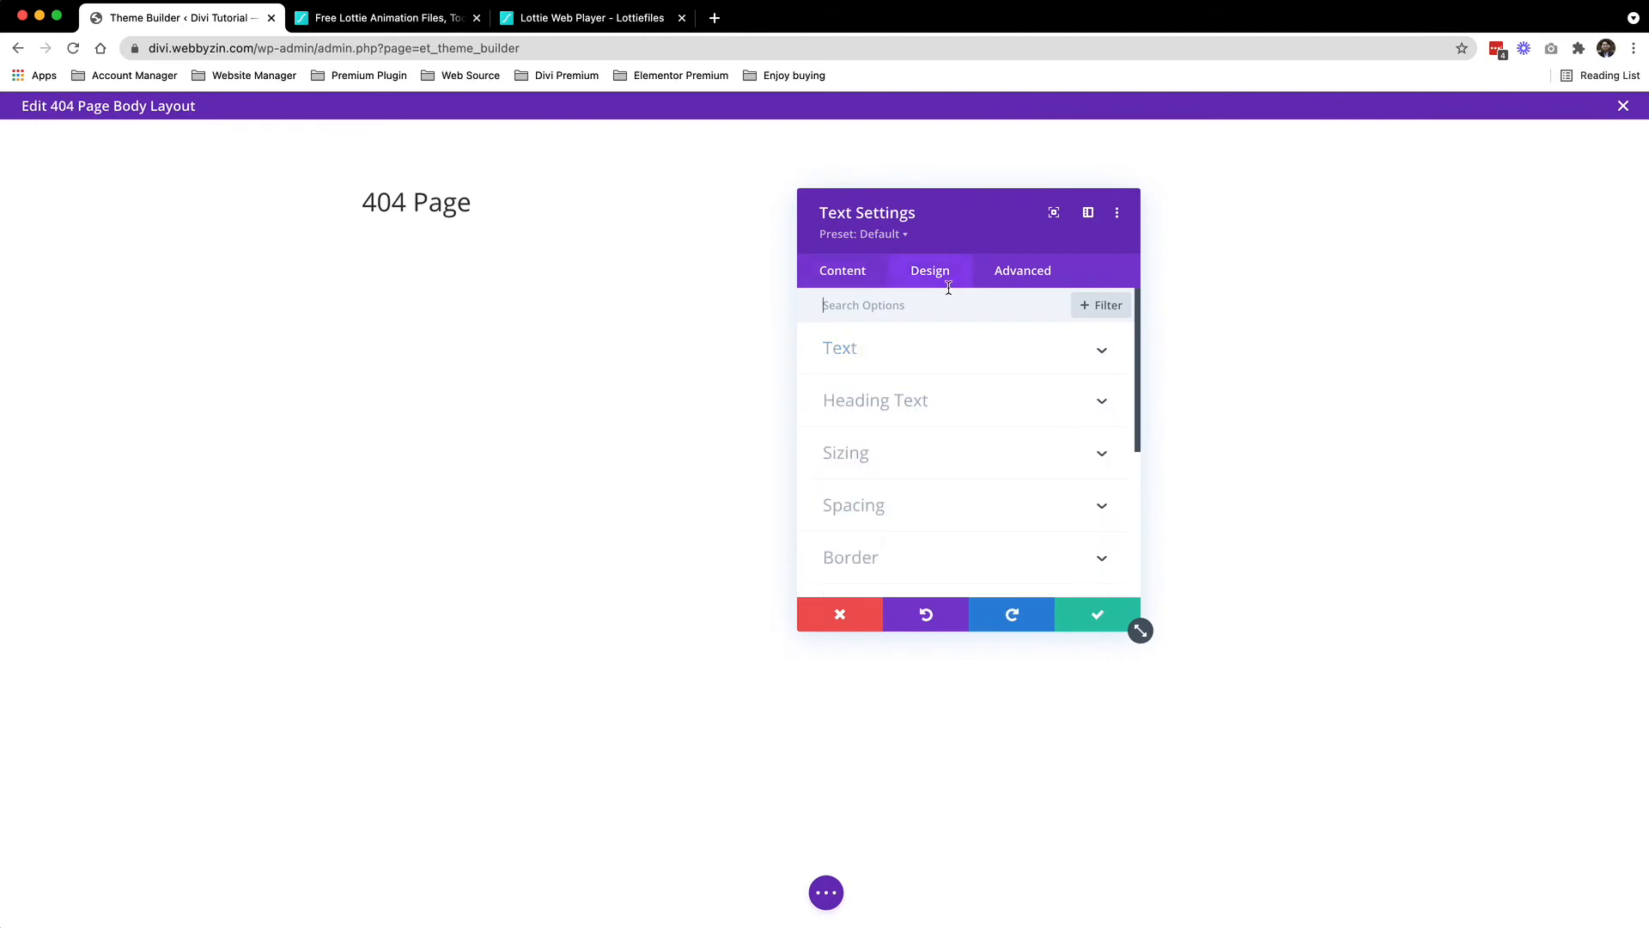
click(854, 413)
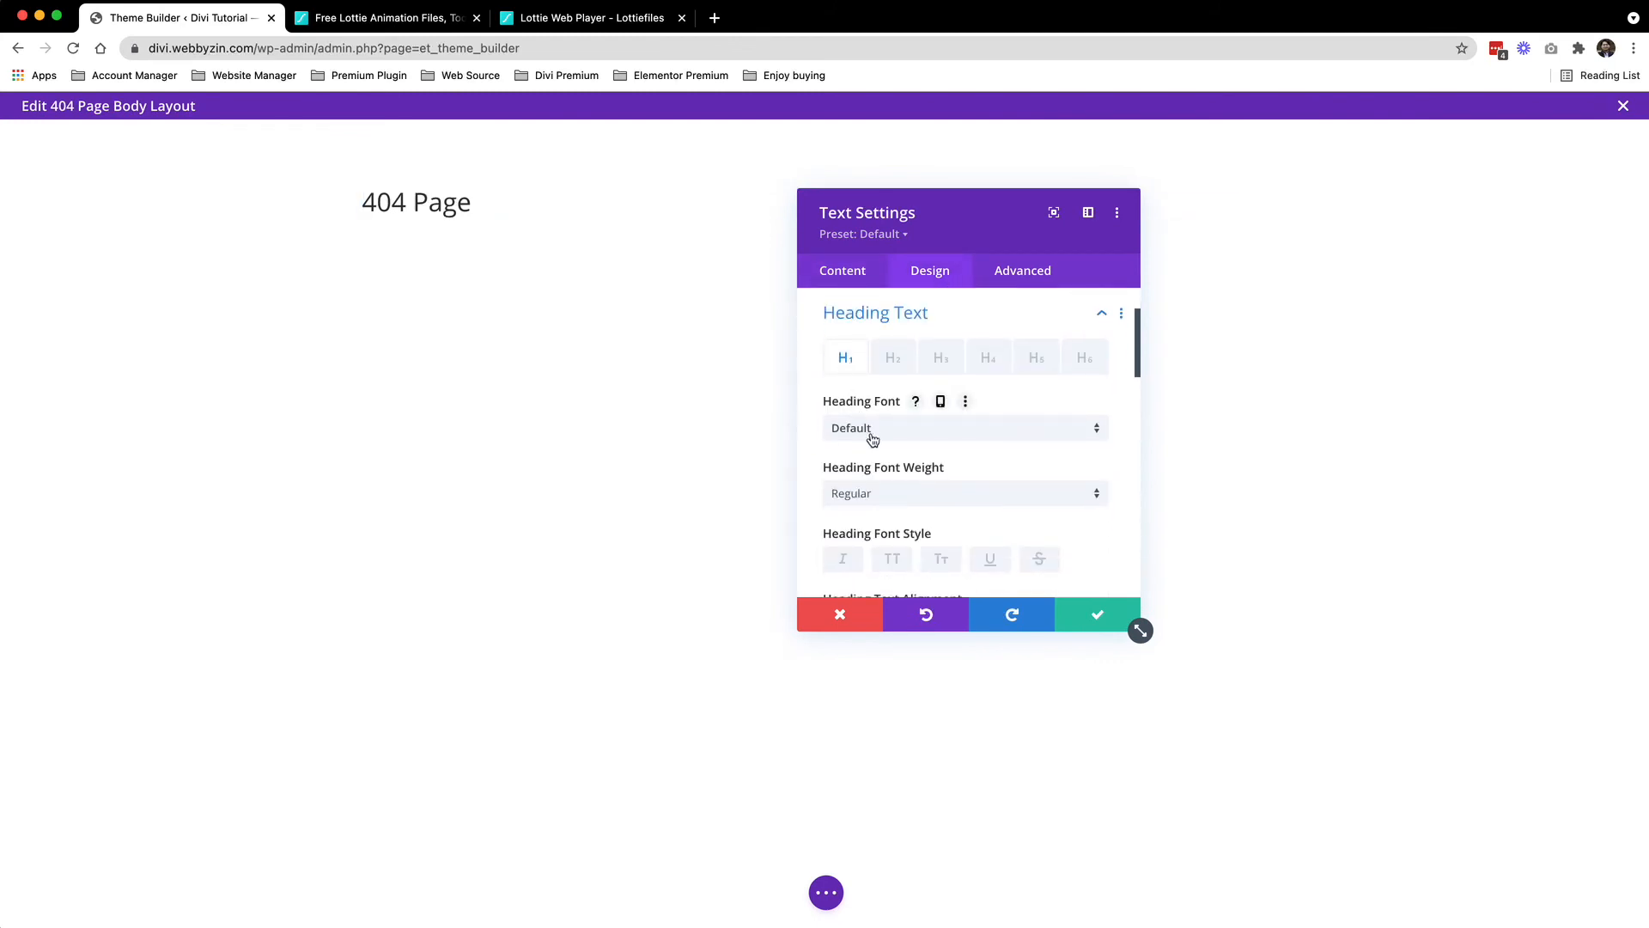
click(872, 429)
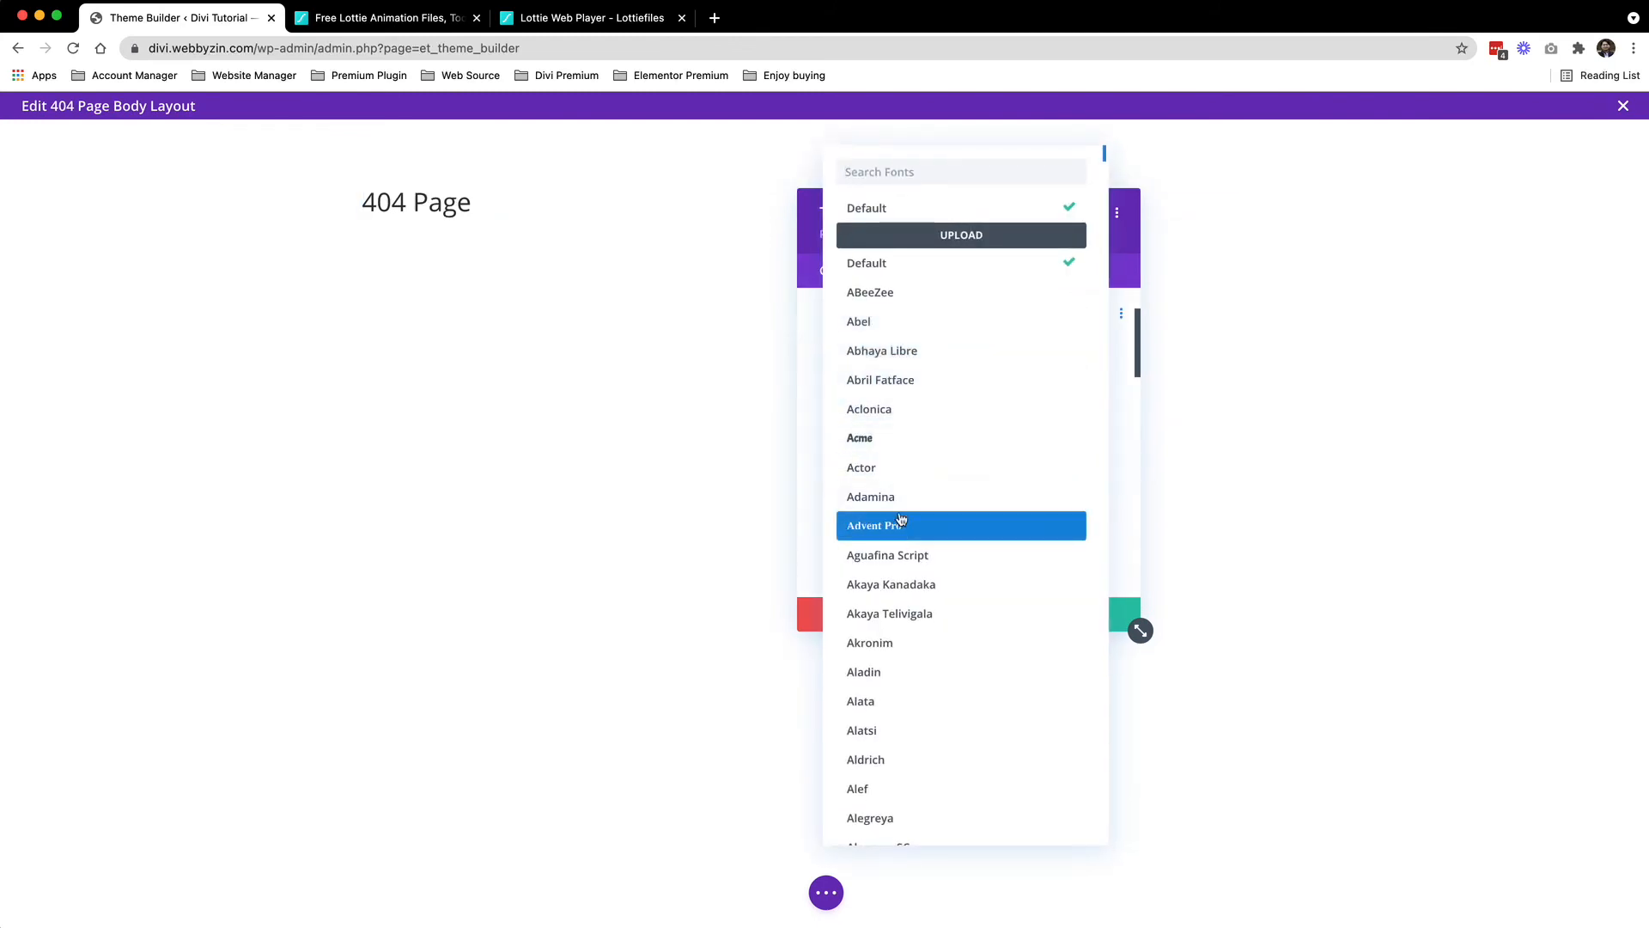
click(925, 469)
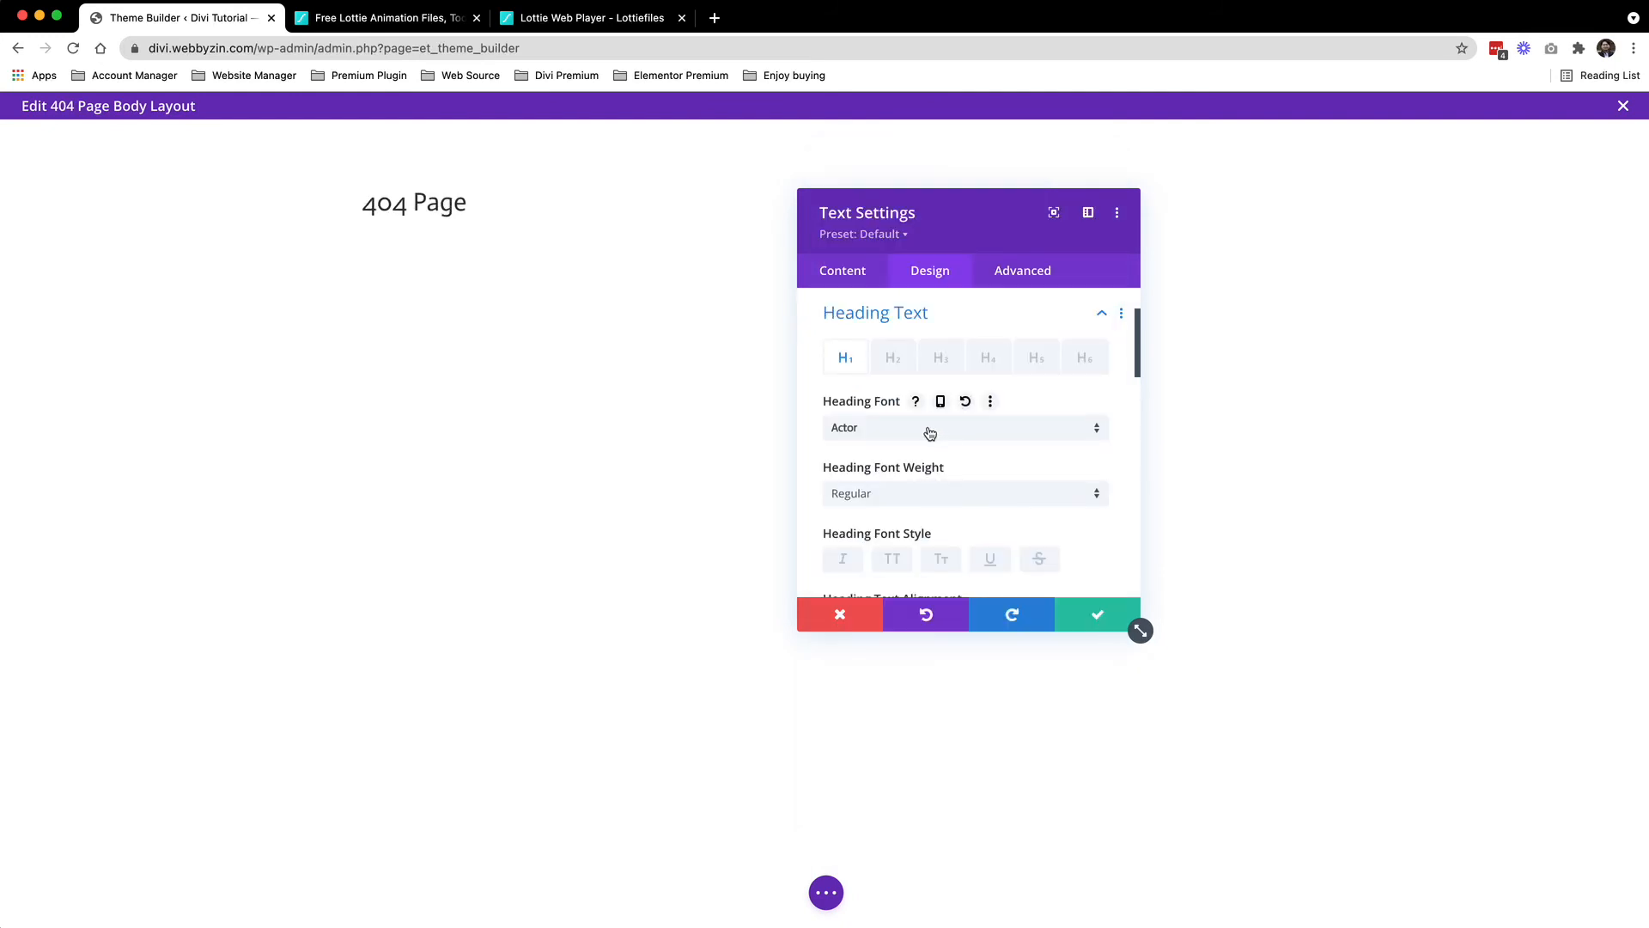
click(927, 430)
scroll(1008, 520, down, 5)
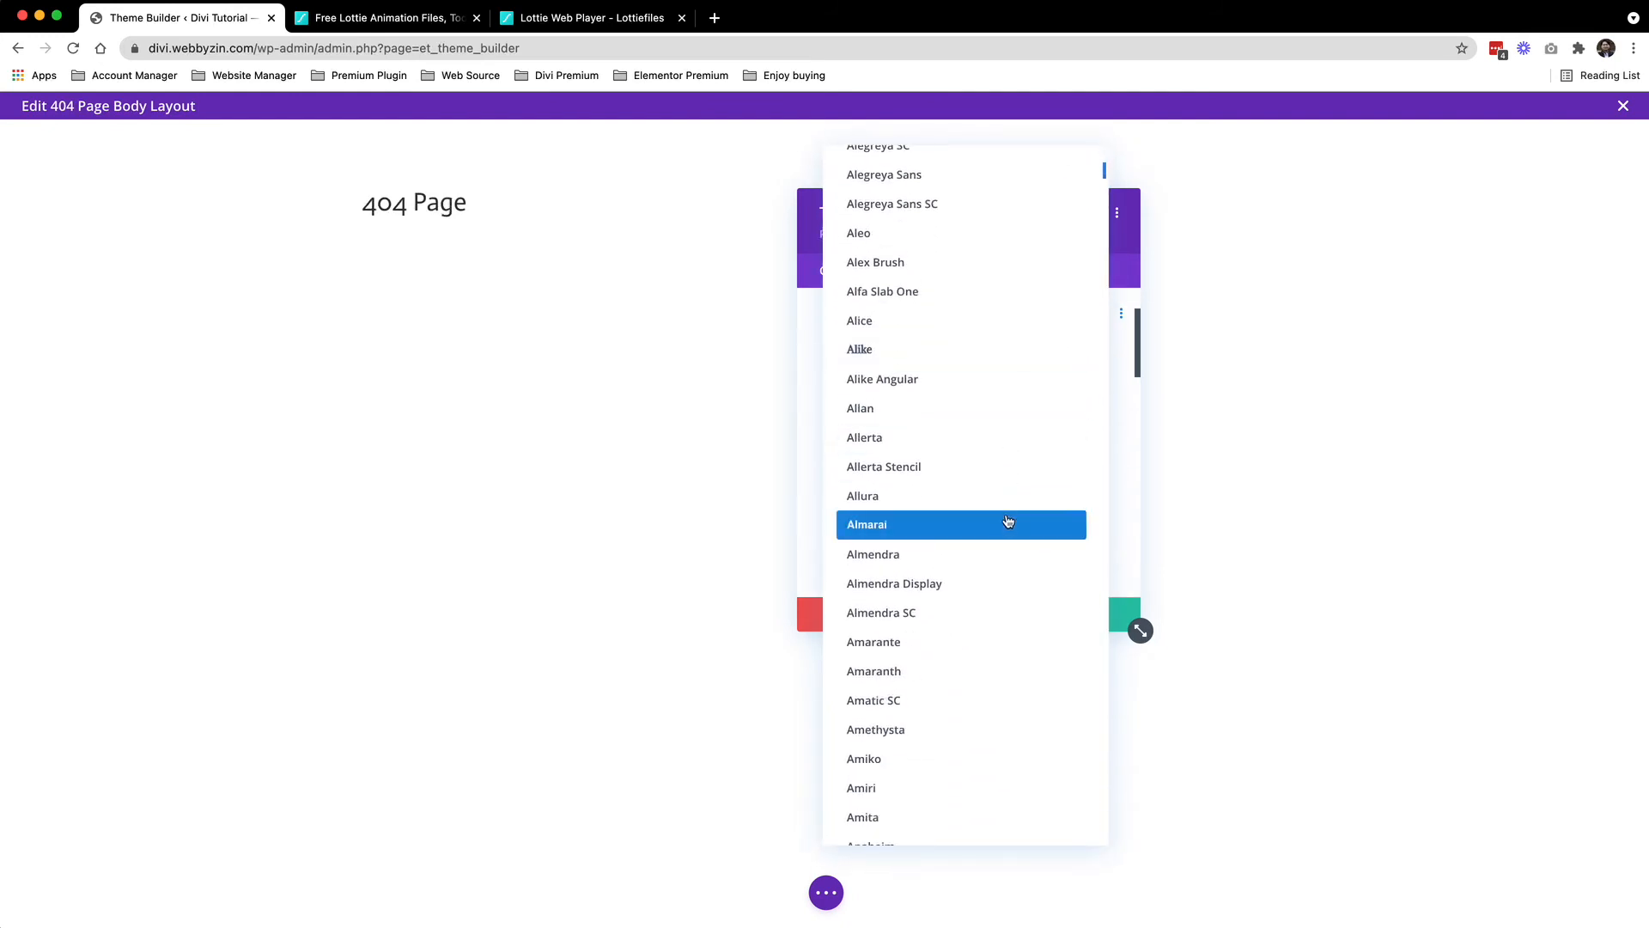
scroll(1005, 522, up, 10)
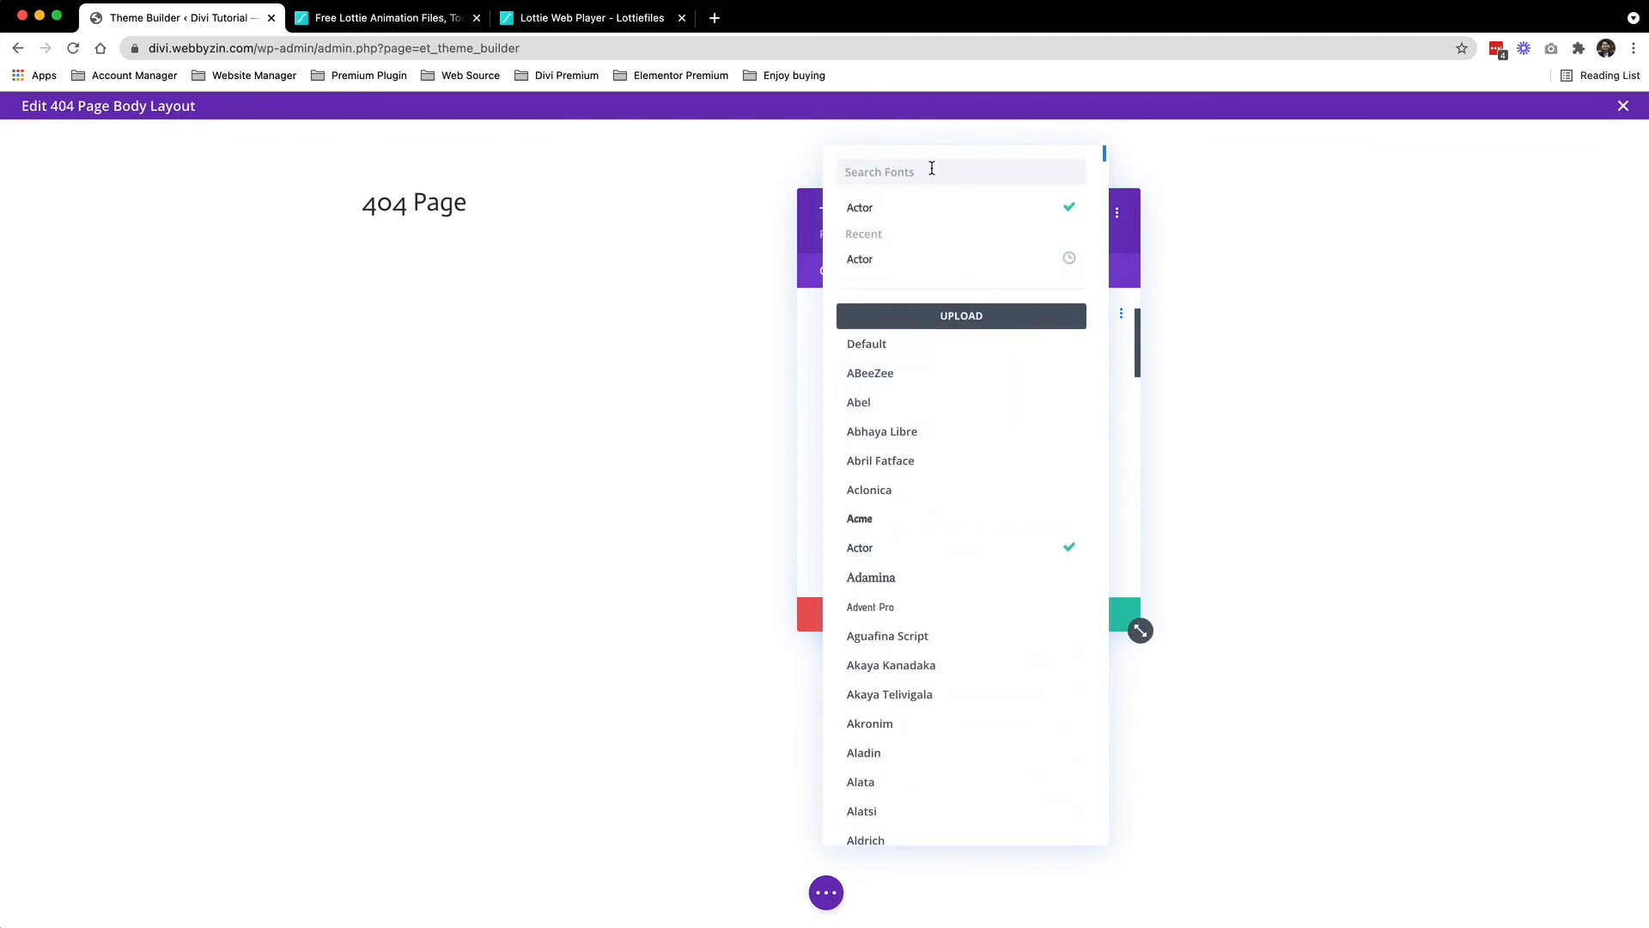
text(ro)
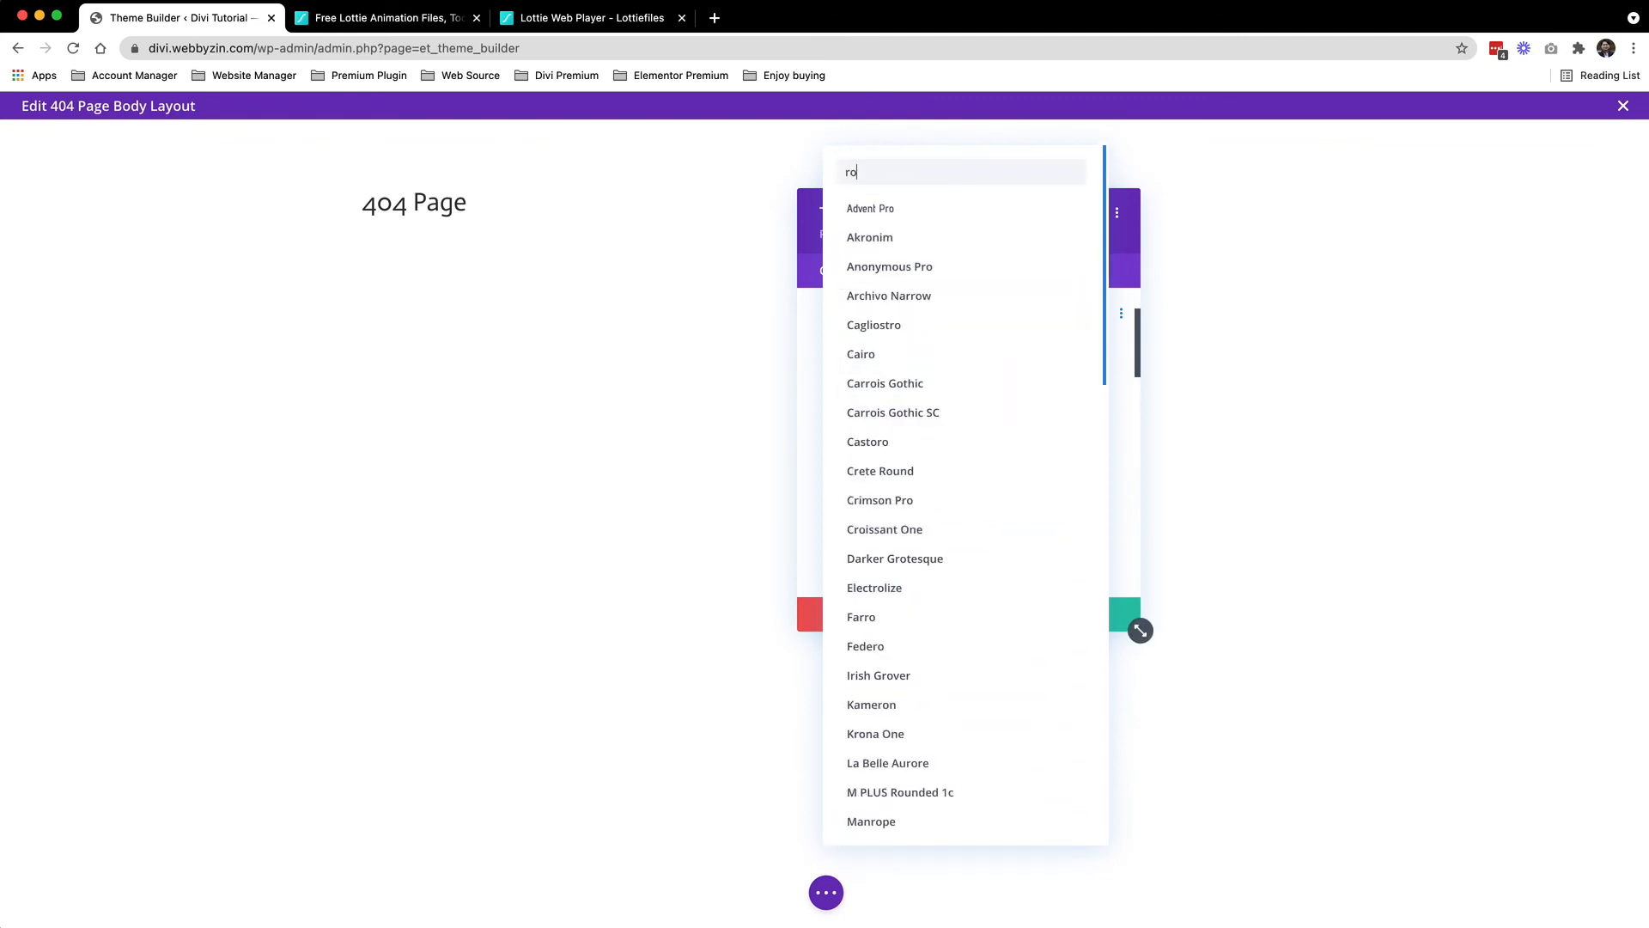
text(bo)
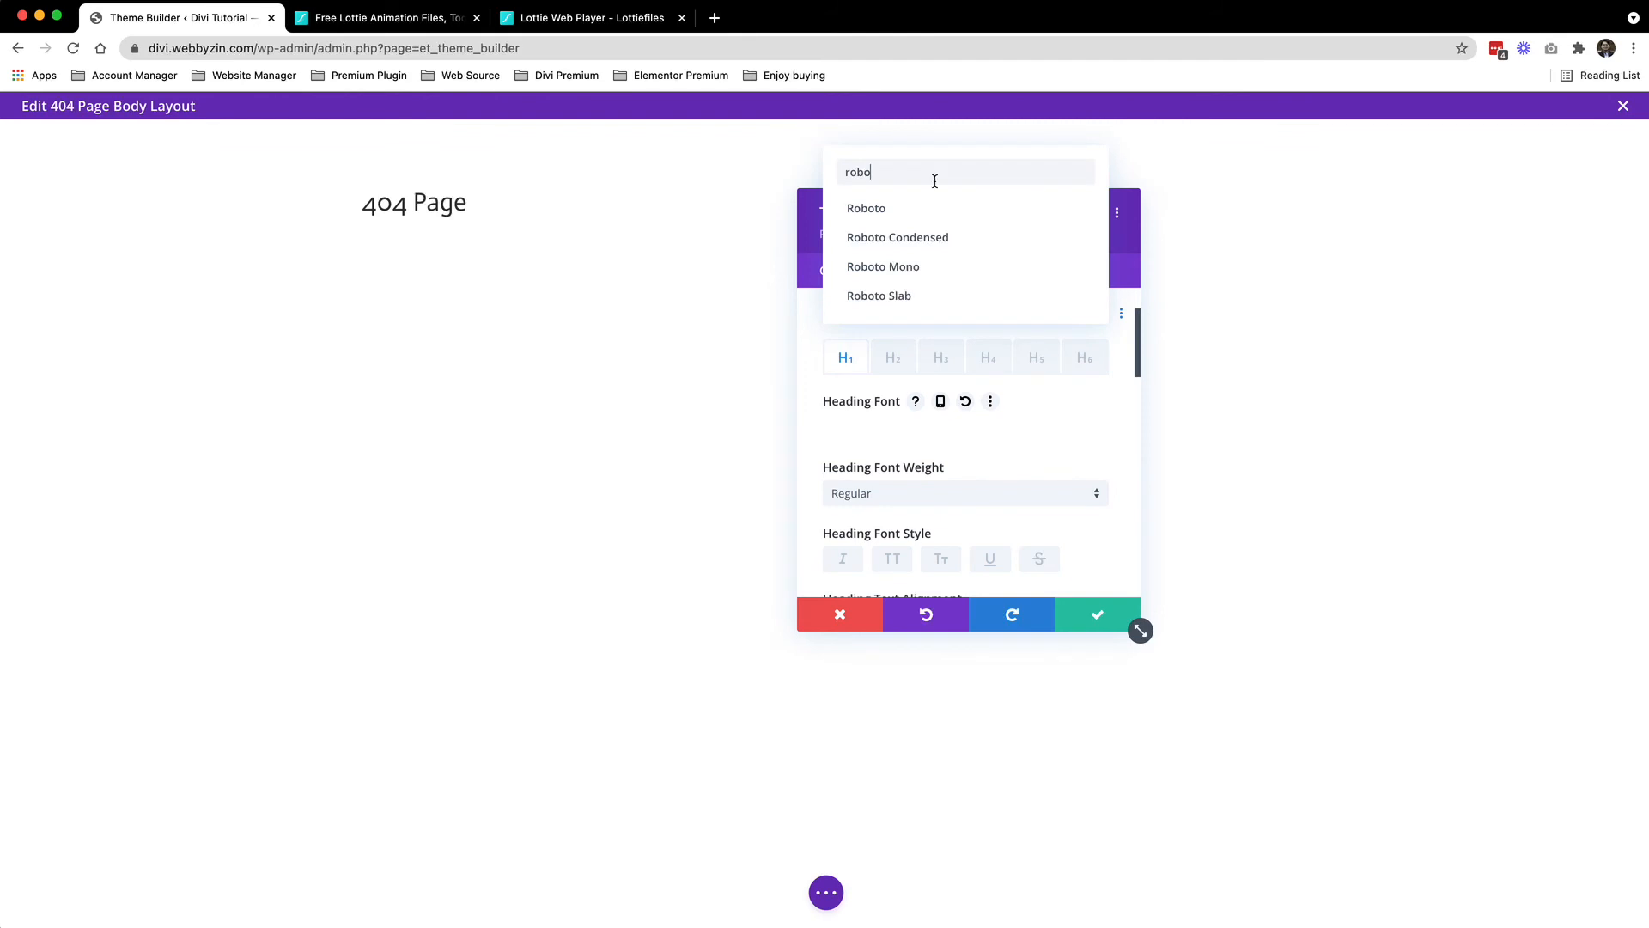
click(941, 208)
Make the H1 heading uppercase and center-aligned, and move the settings dialog clear of it
scroll(954, 463, down, 1)
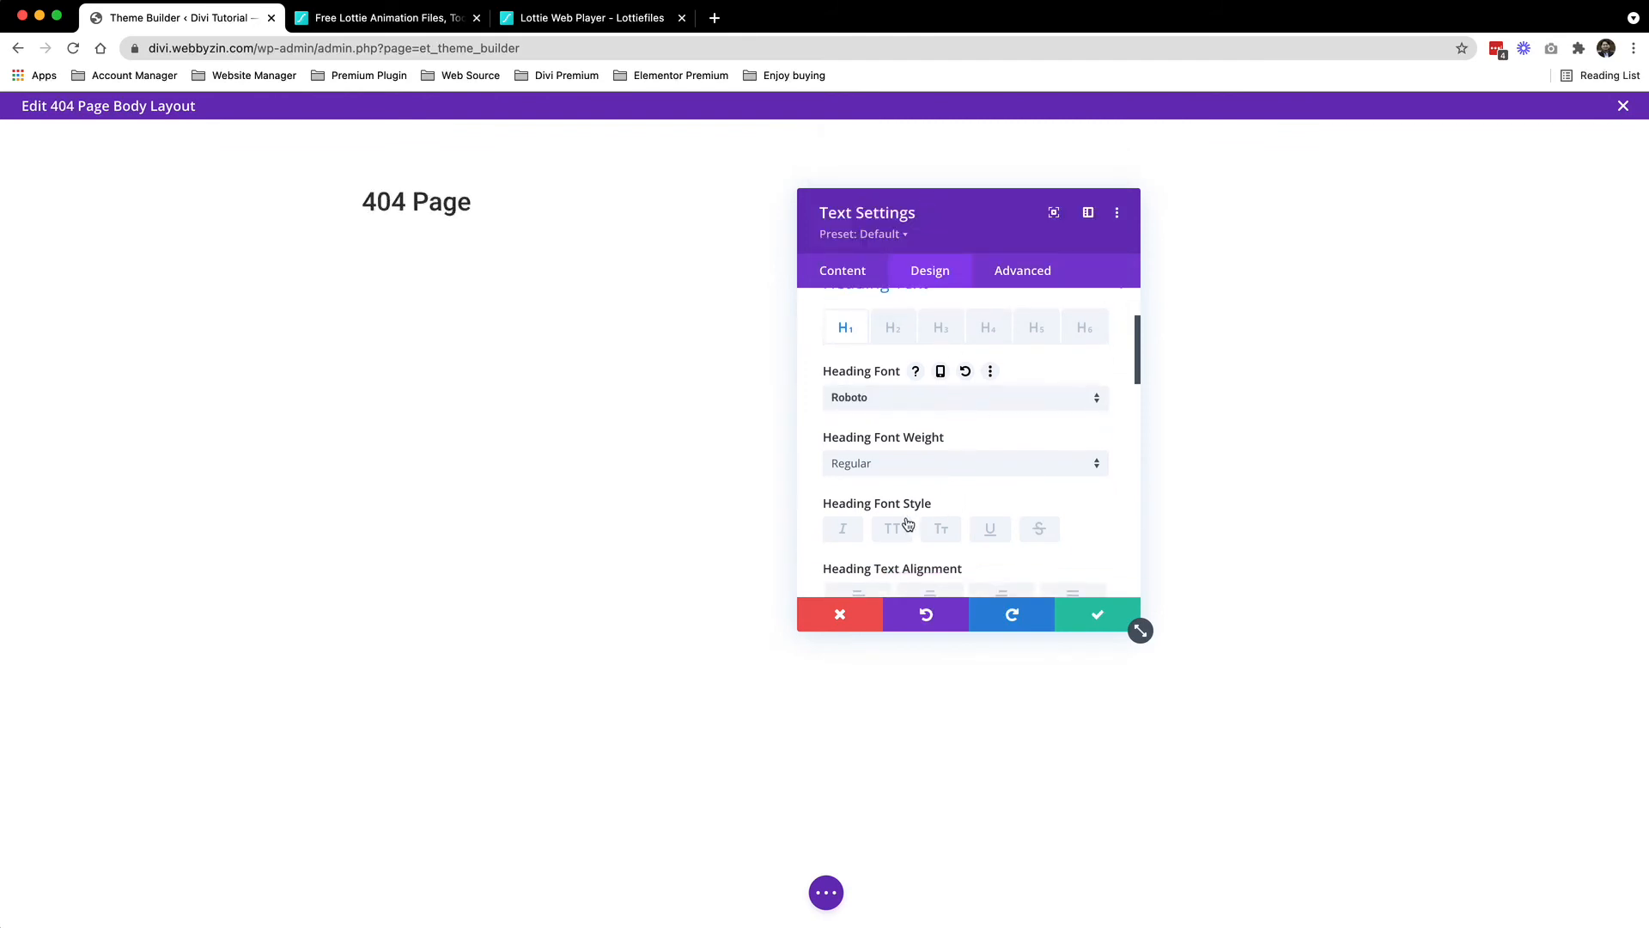
click(894, 529)
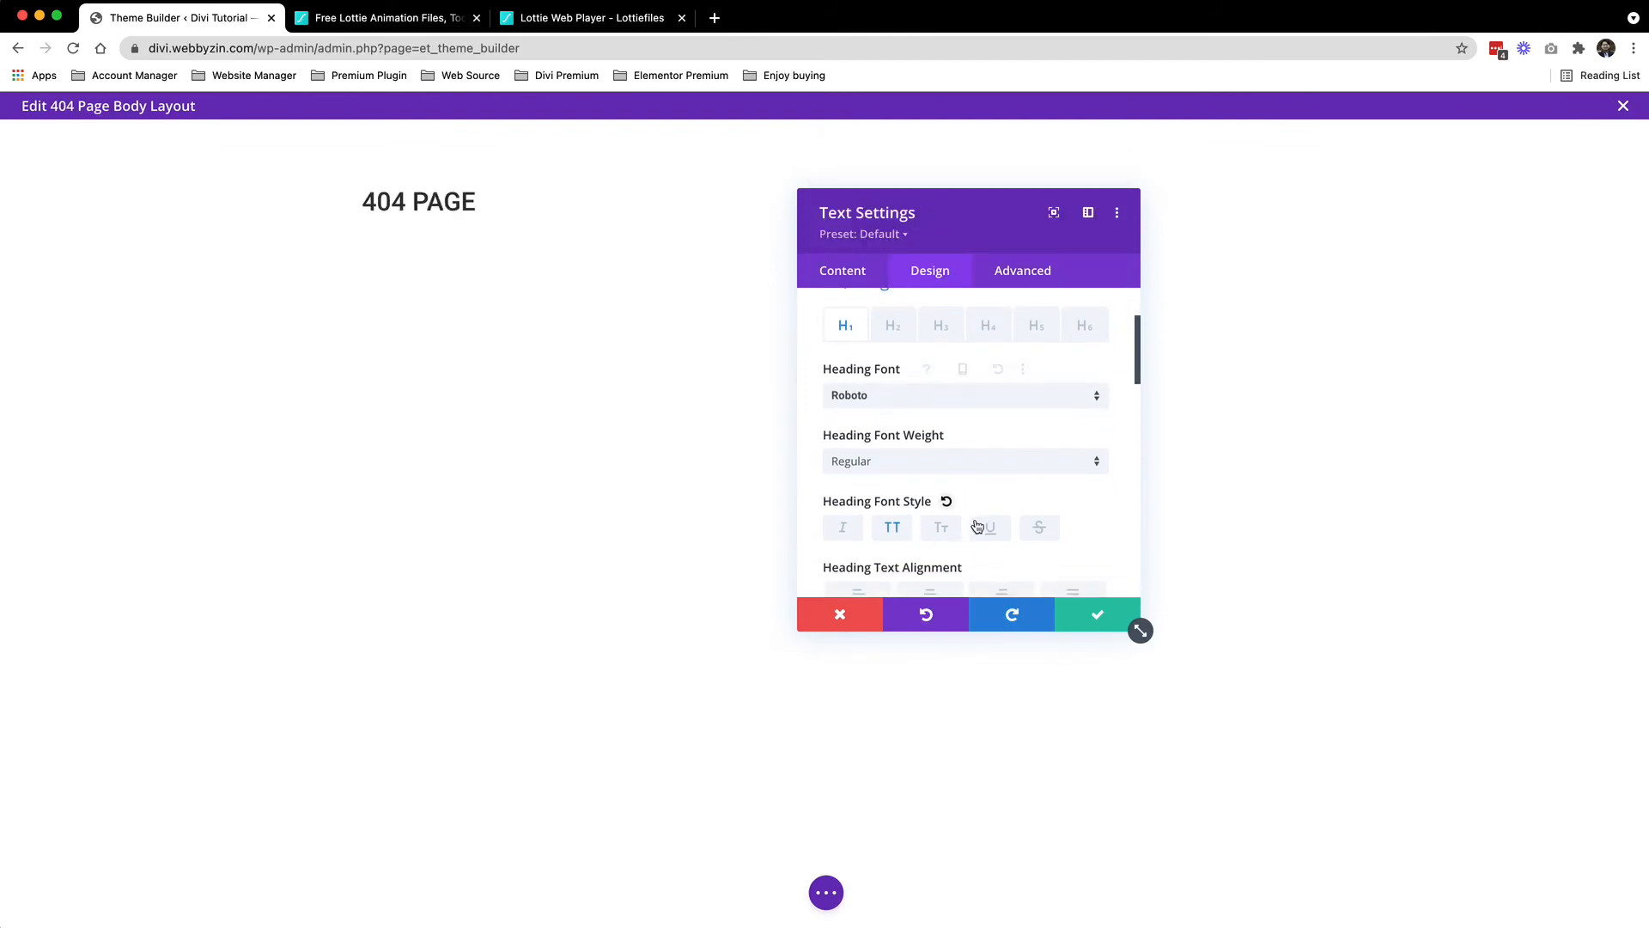
scroll(977, 527, down, 3)
click(936, 469)
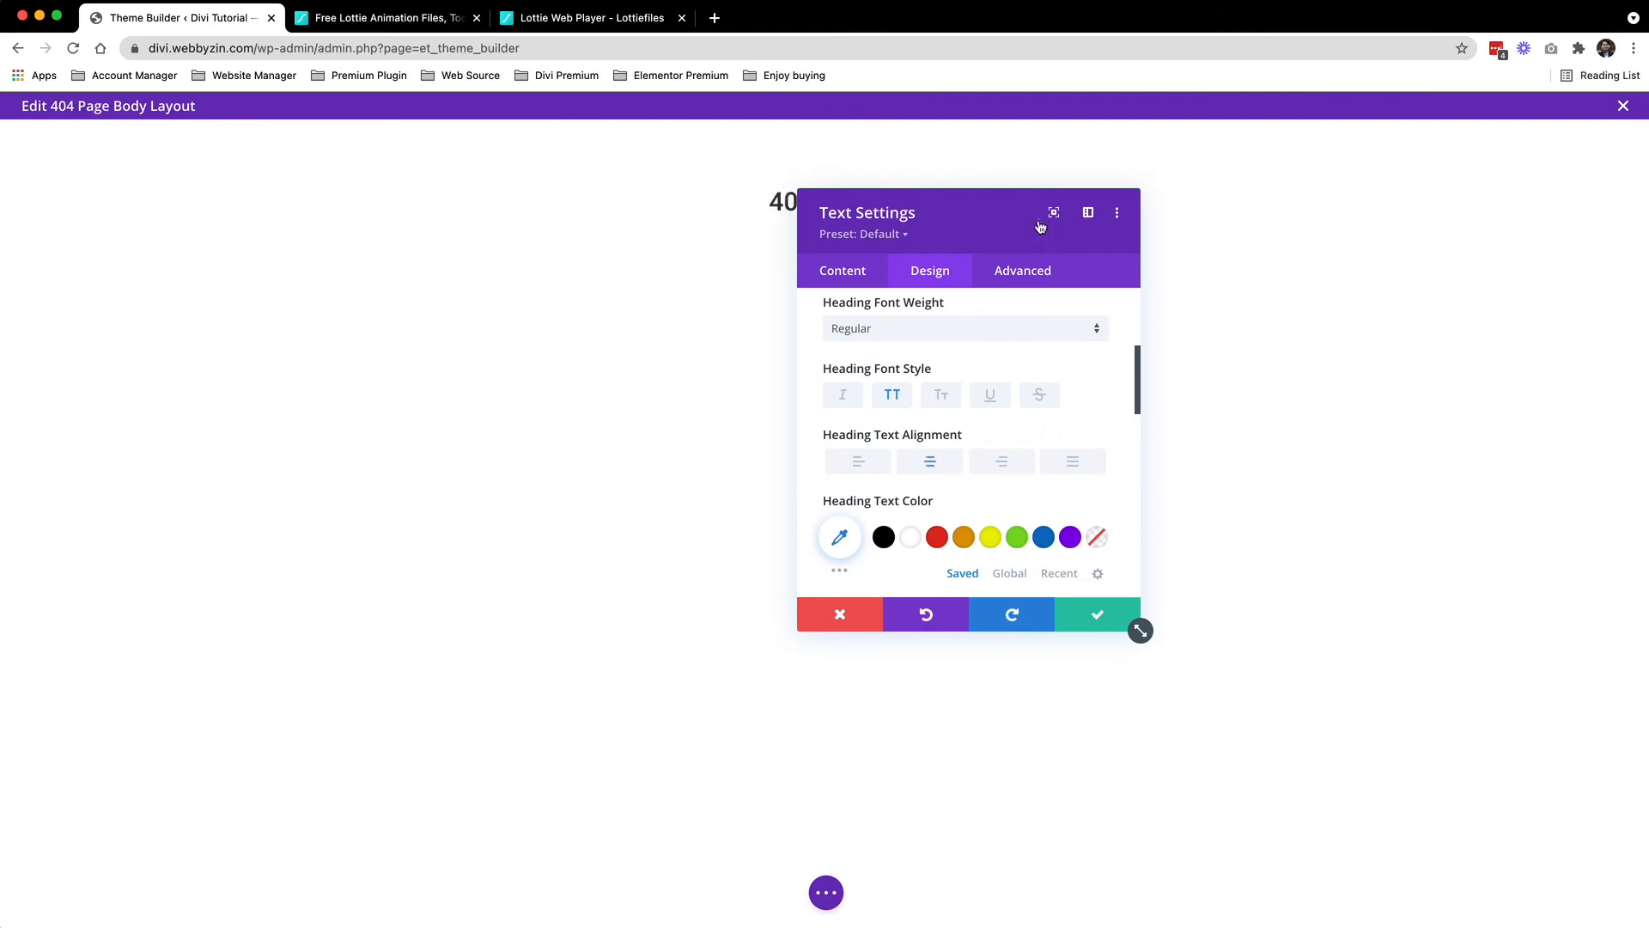
drag(1039, 211, 1367, 217)
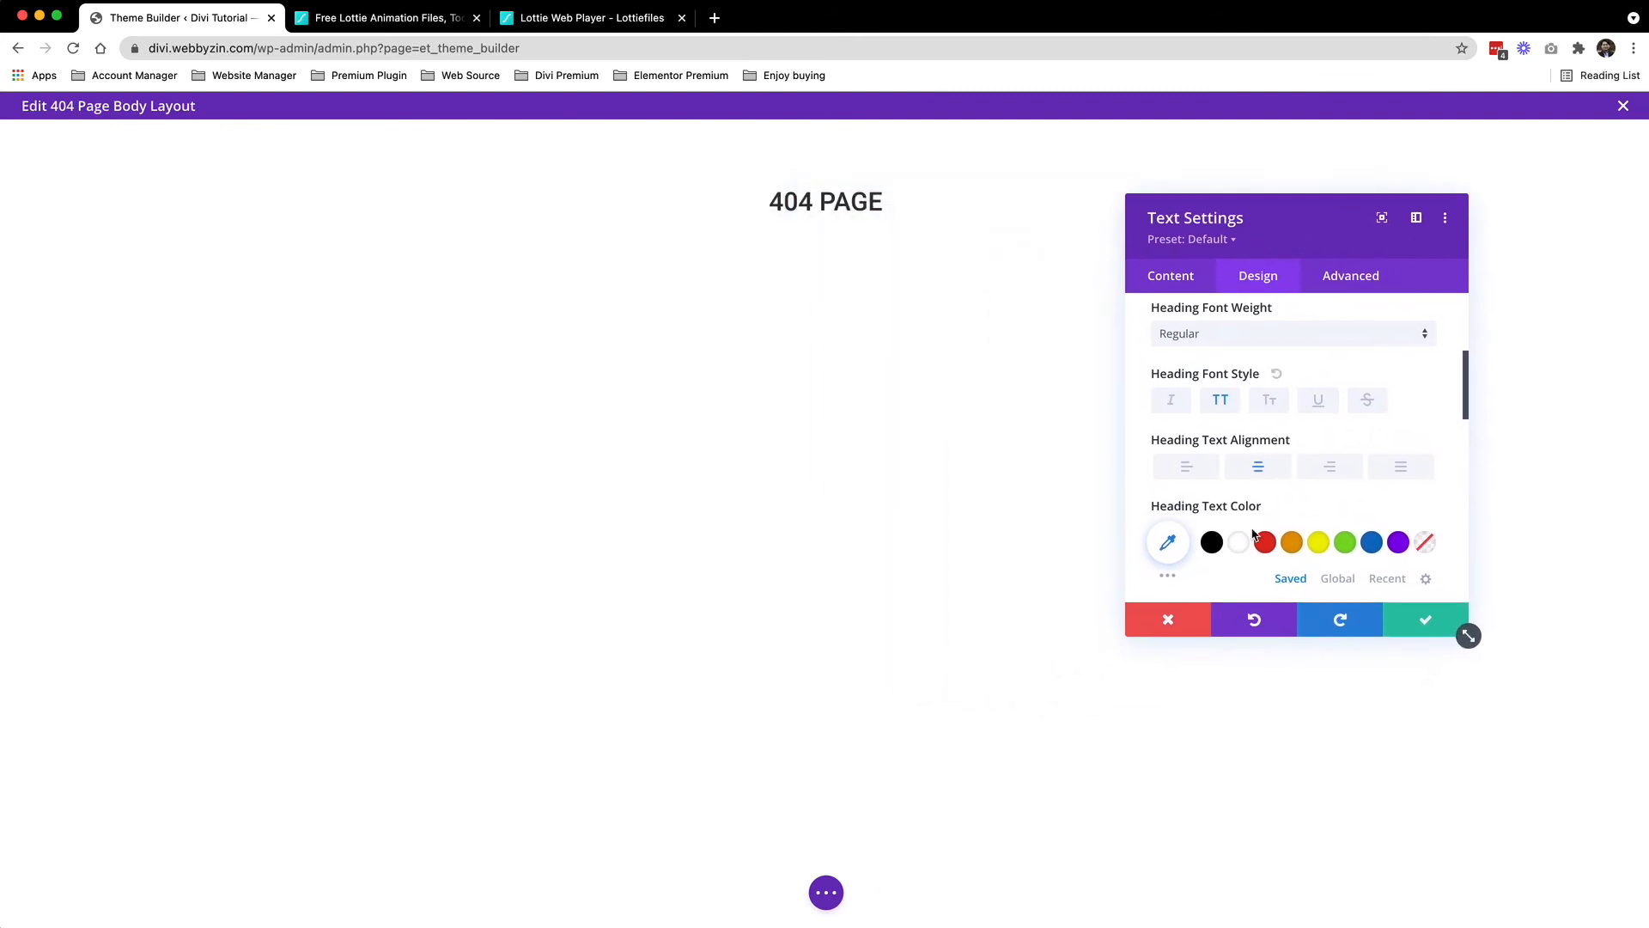
Enlarge the H1 heading text size to 80px and color it blue
scroll(1261, 526, down, 4)
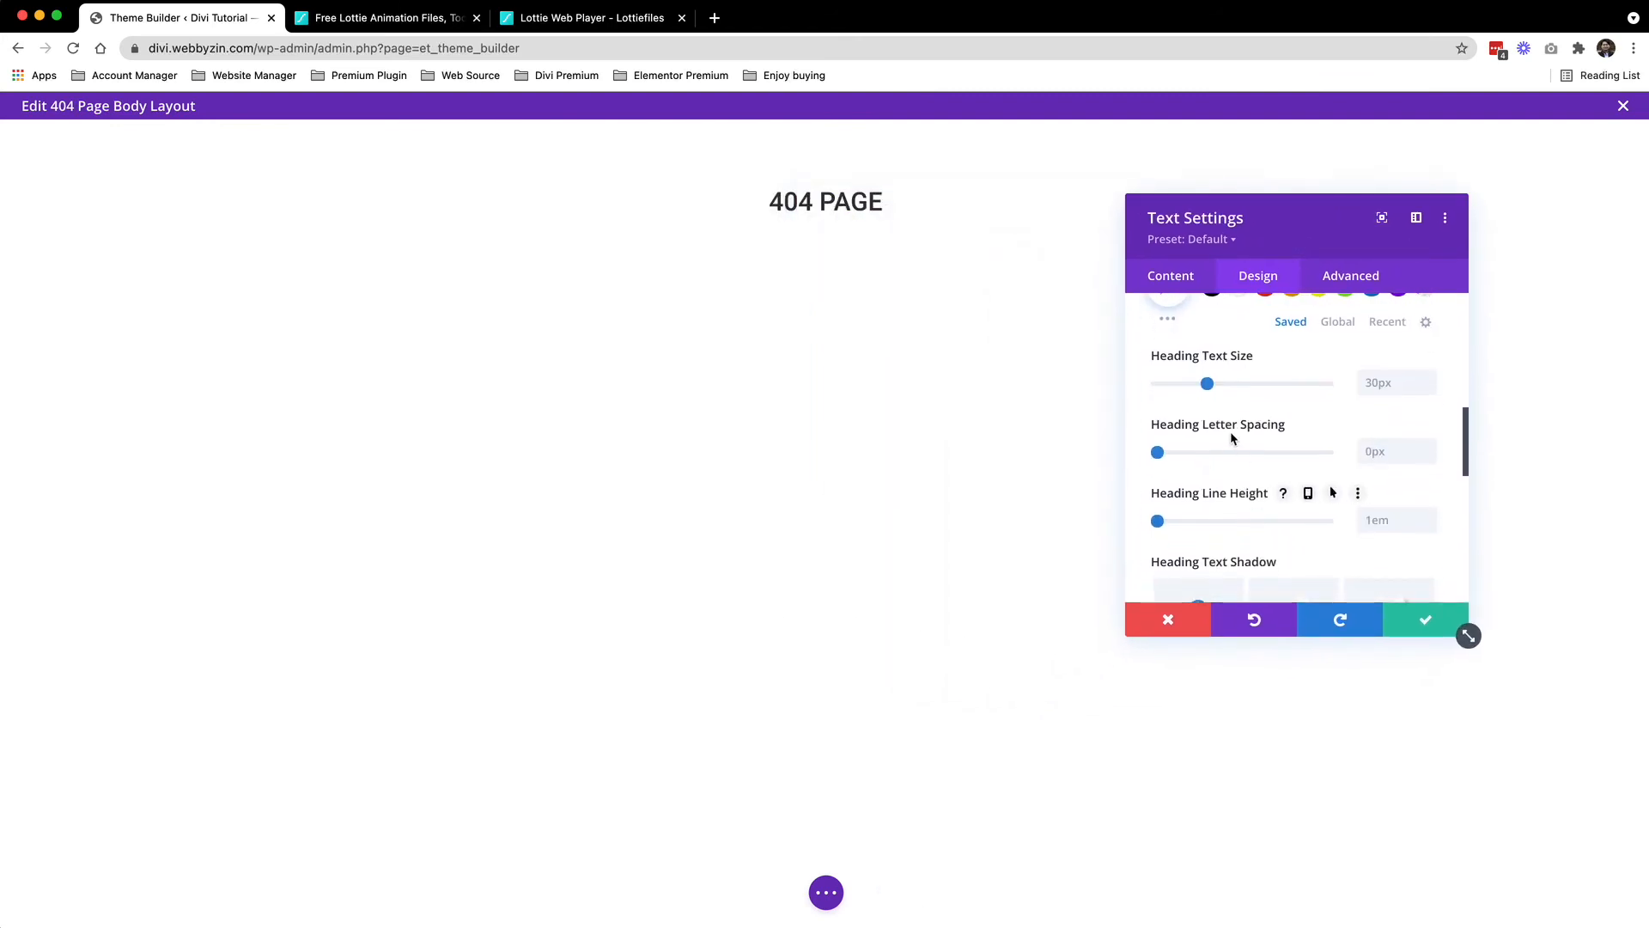
scroll(1231, 443, up, 5)
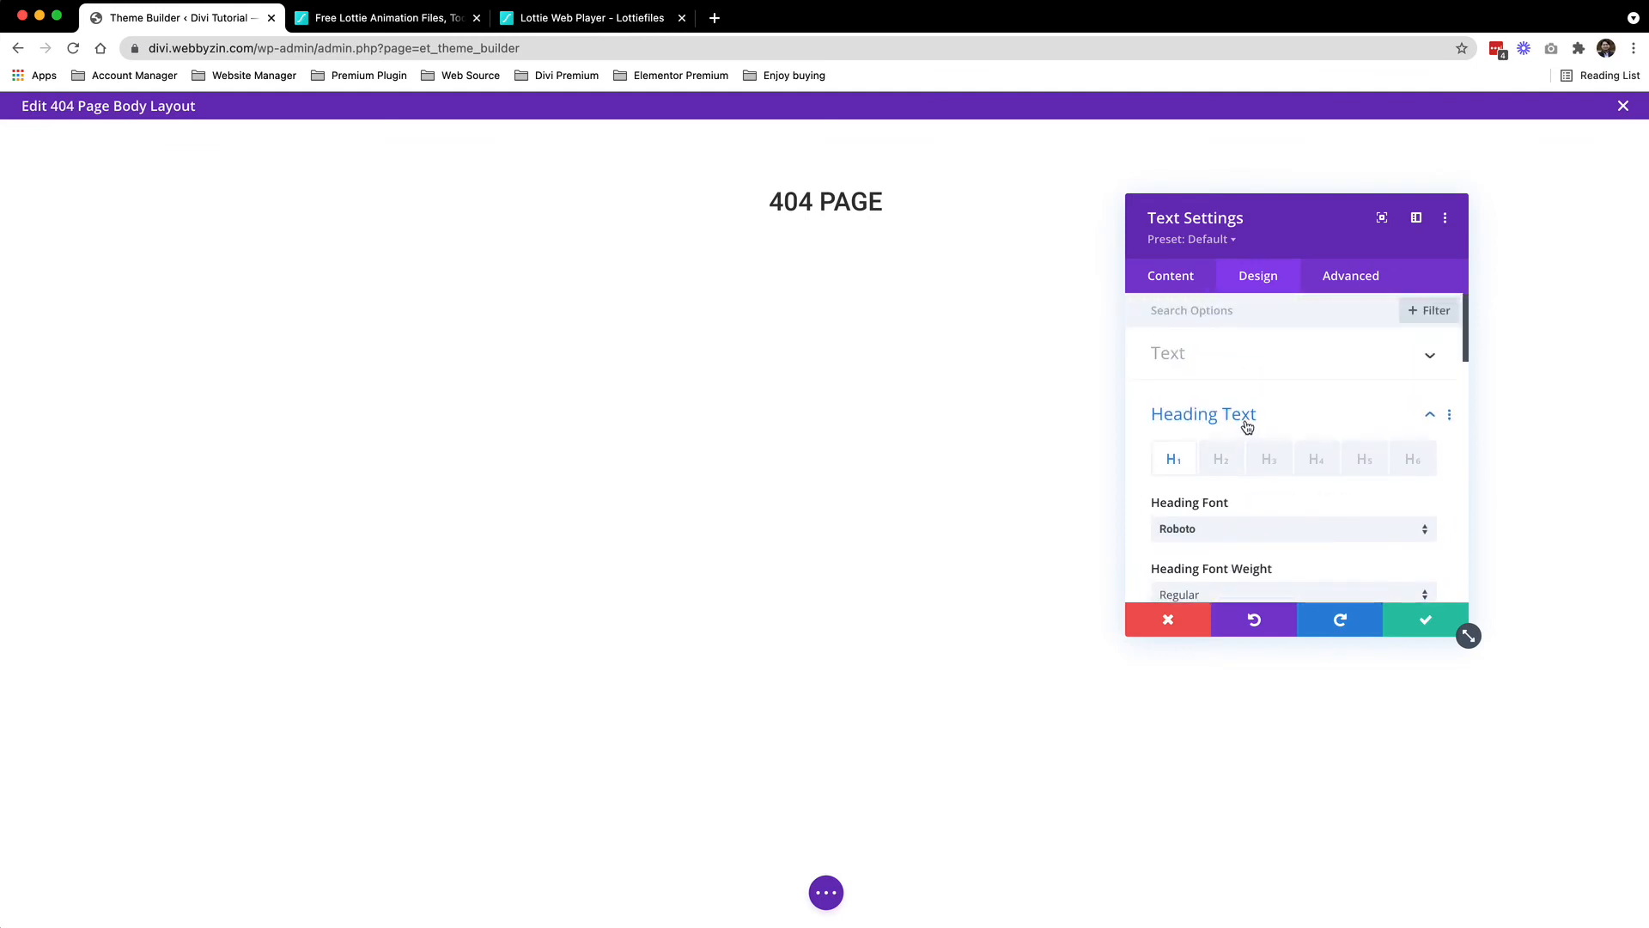
scroll(1247, 430, down, 5)
scroll(1248, 435, up, 1)
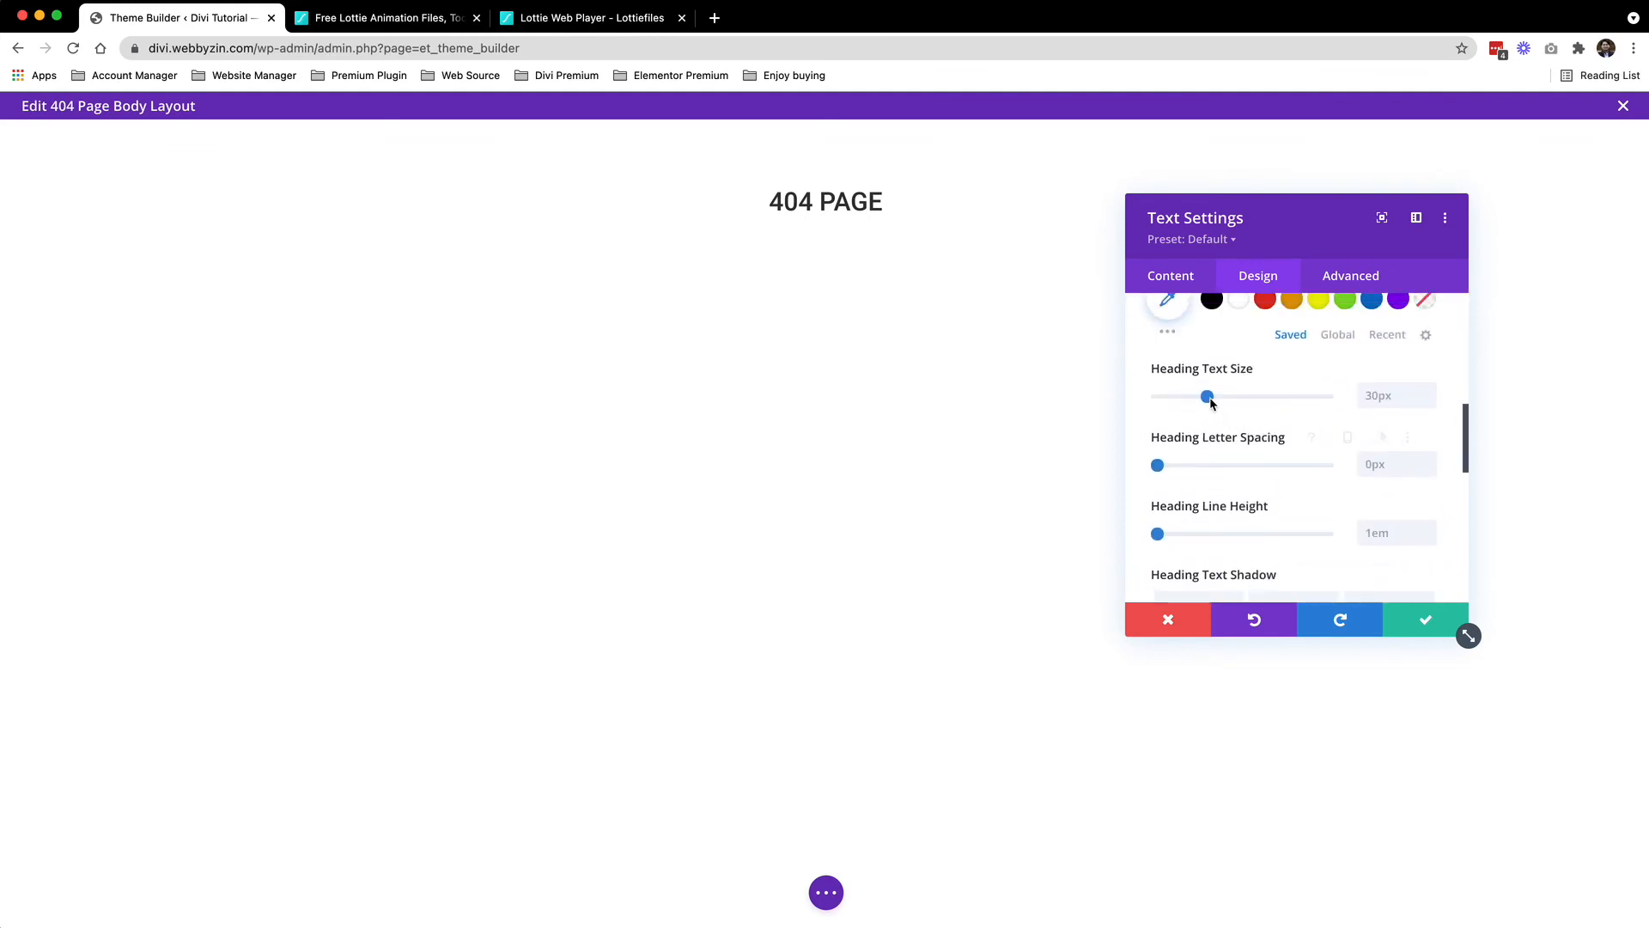
drag(1211, 403, 1295, 405)
scroll(1293, 404, up, 2)
click(1369, 428)
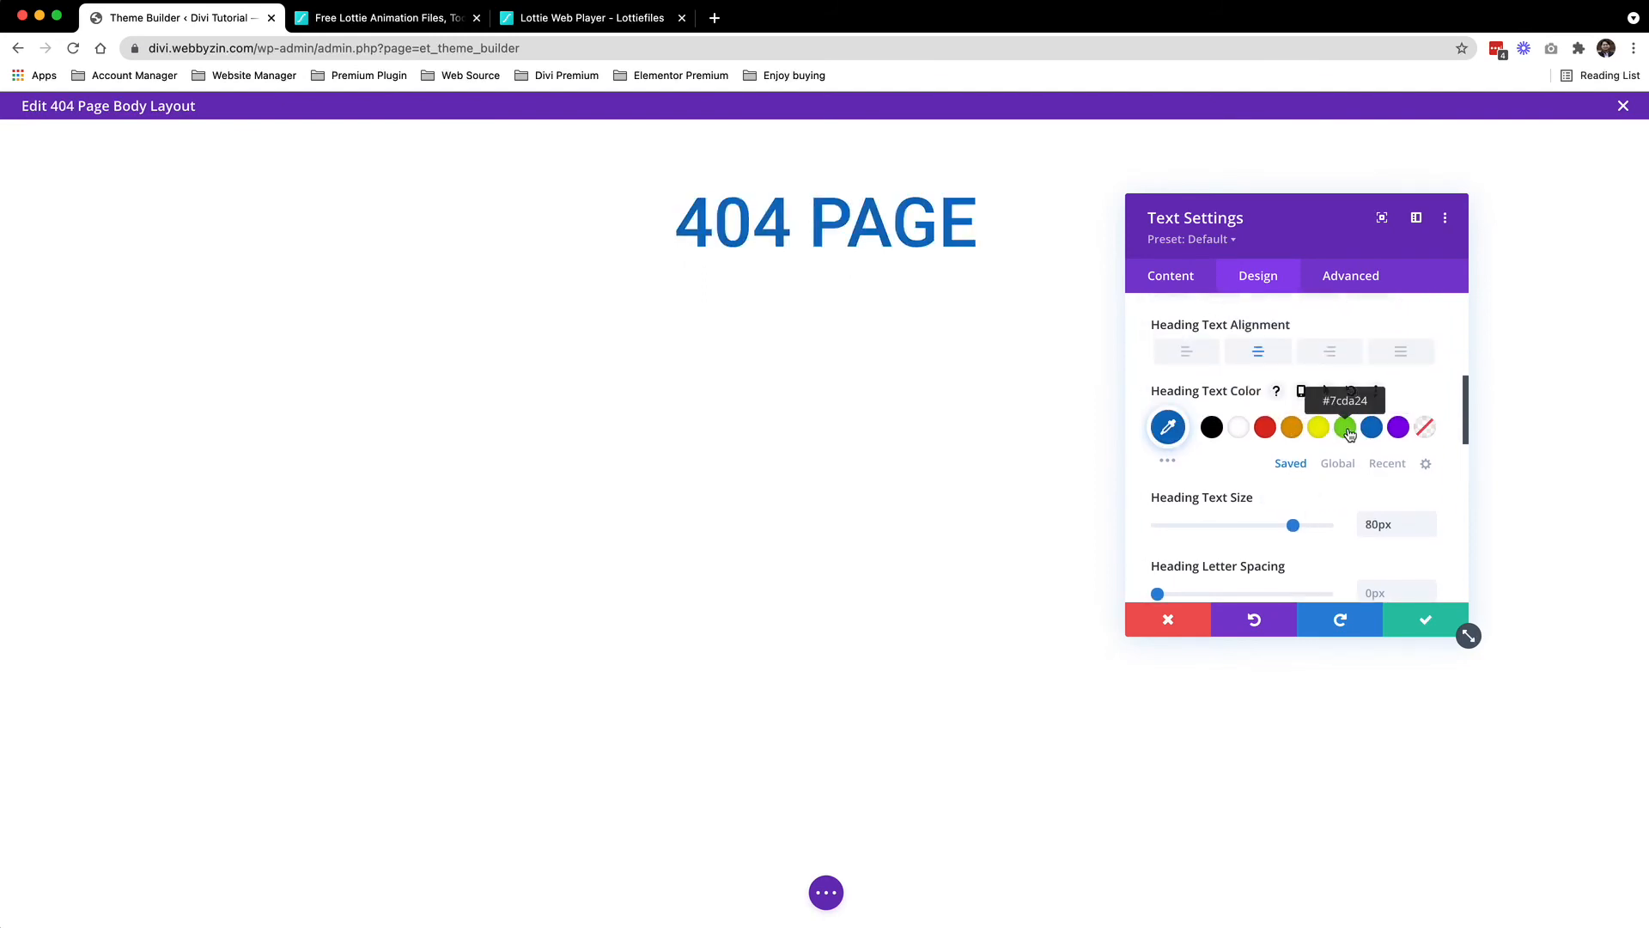
Color the "404 Page" heading green (#7cda24), save it, and give the text module linked top and bottom padding of 20
click(1345, 429)
click(1425, 619)
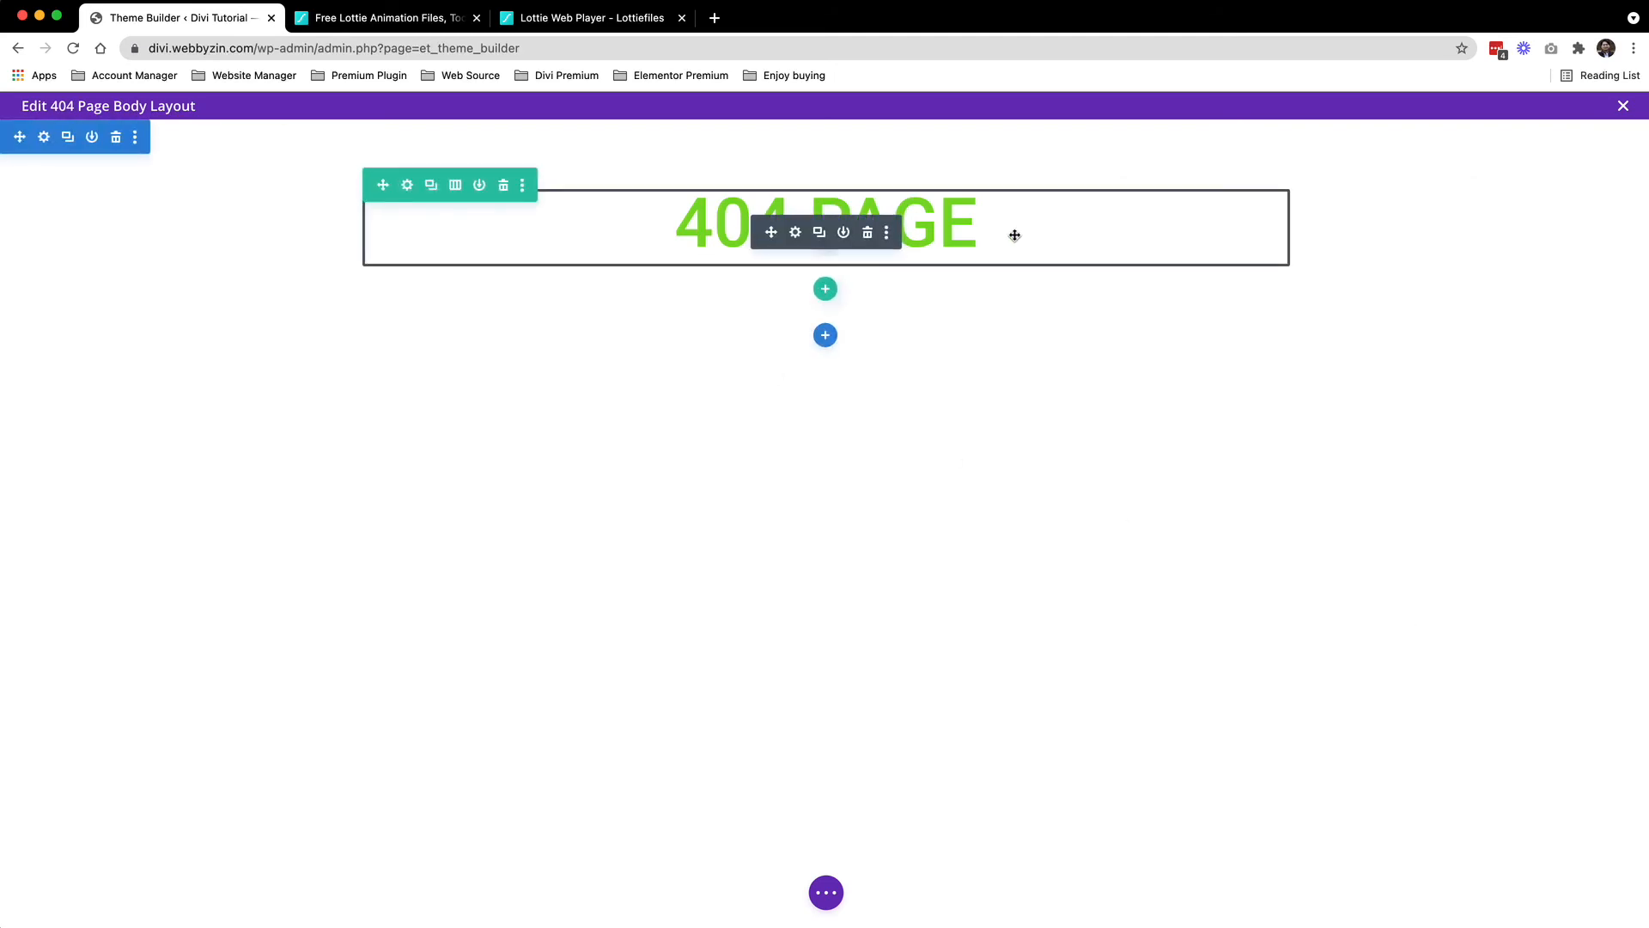
click(797, 235)
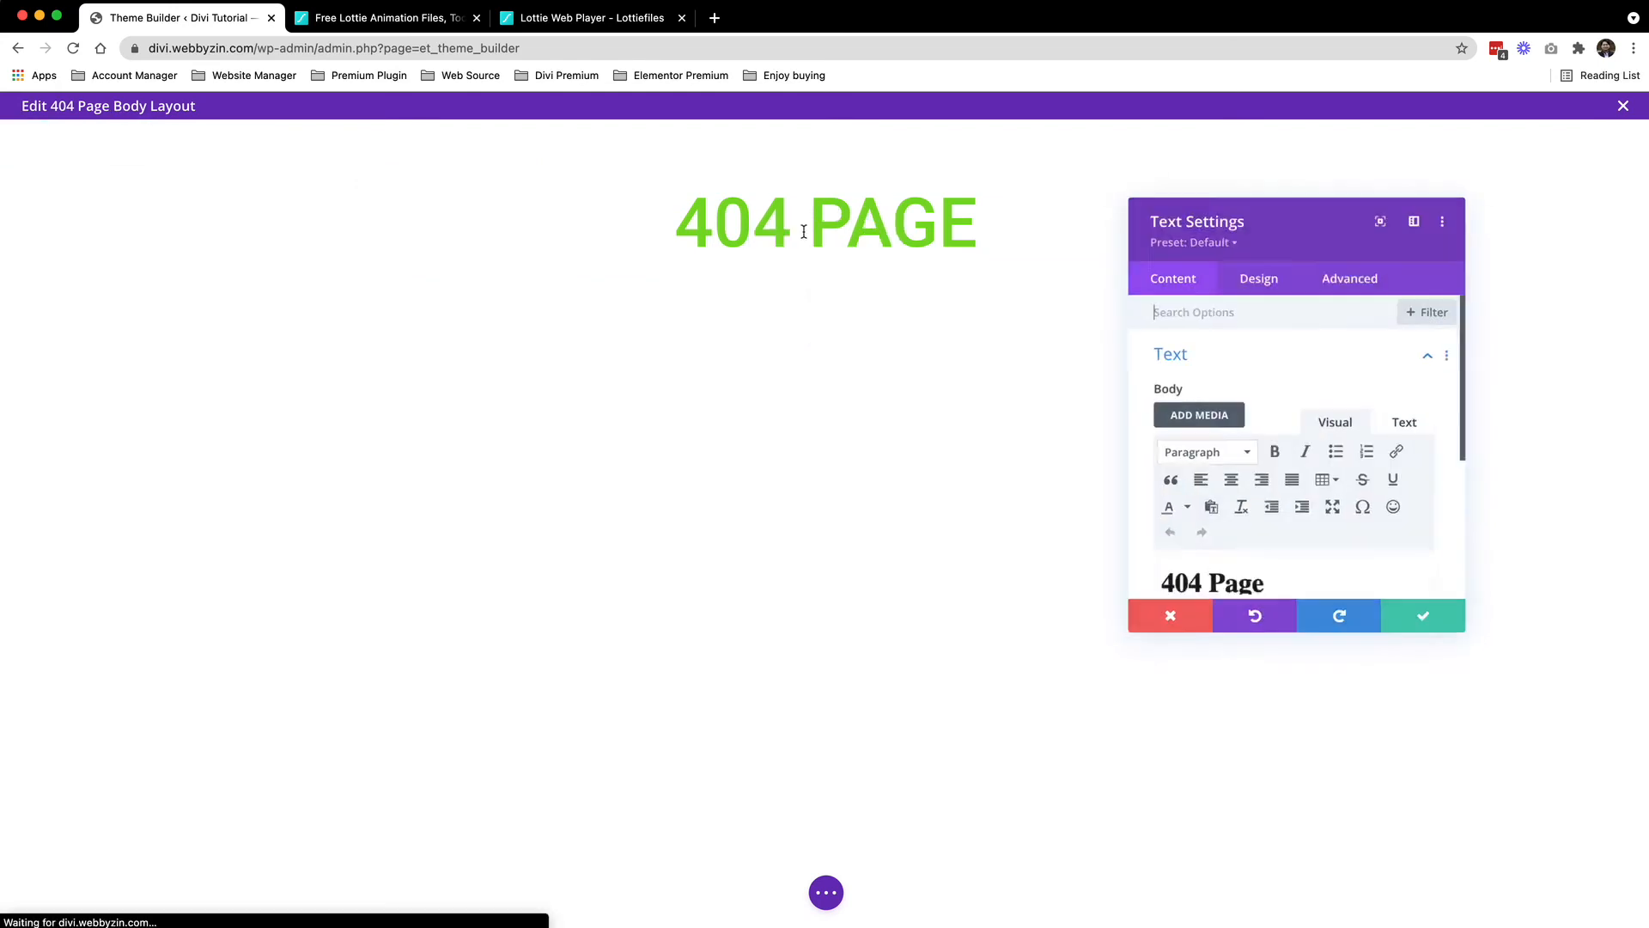
click(1282, 289)
click(1244, 362)
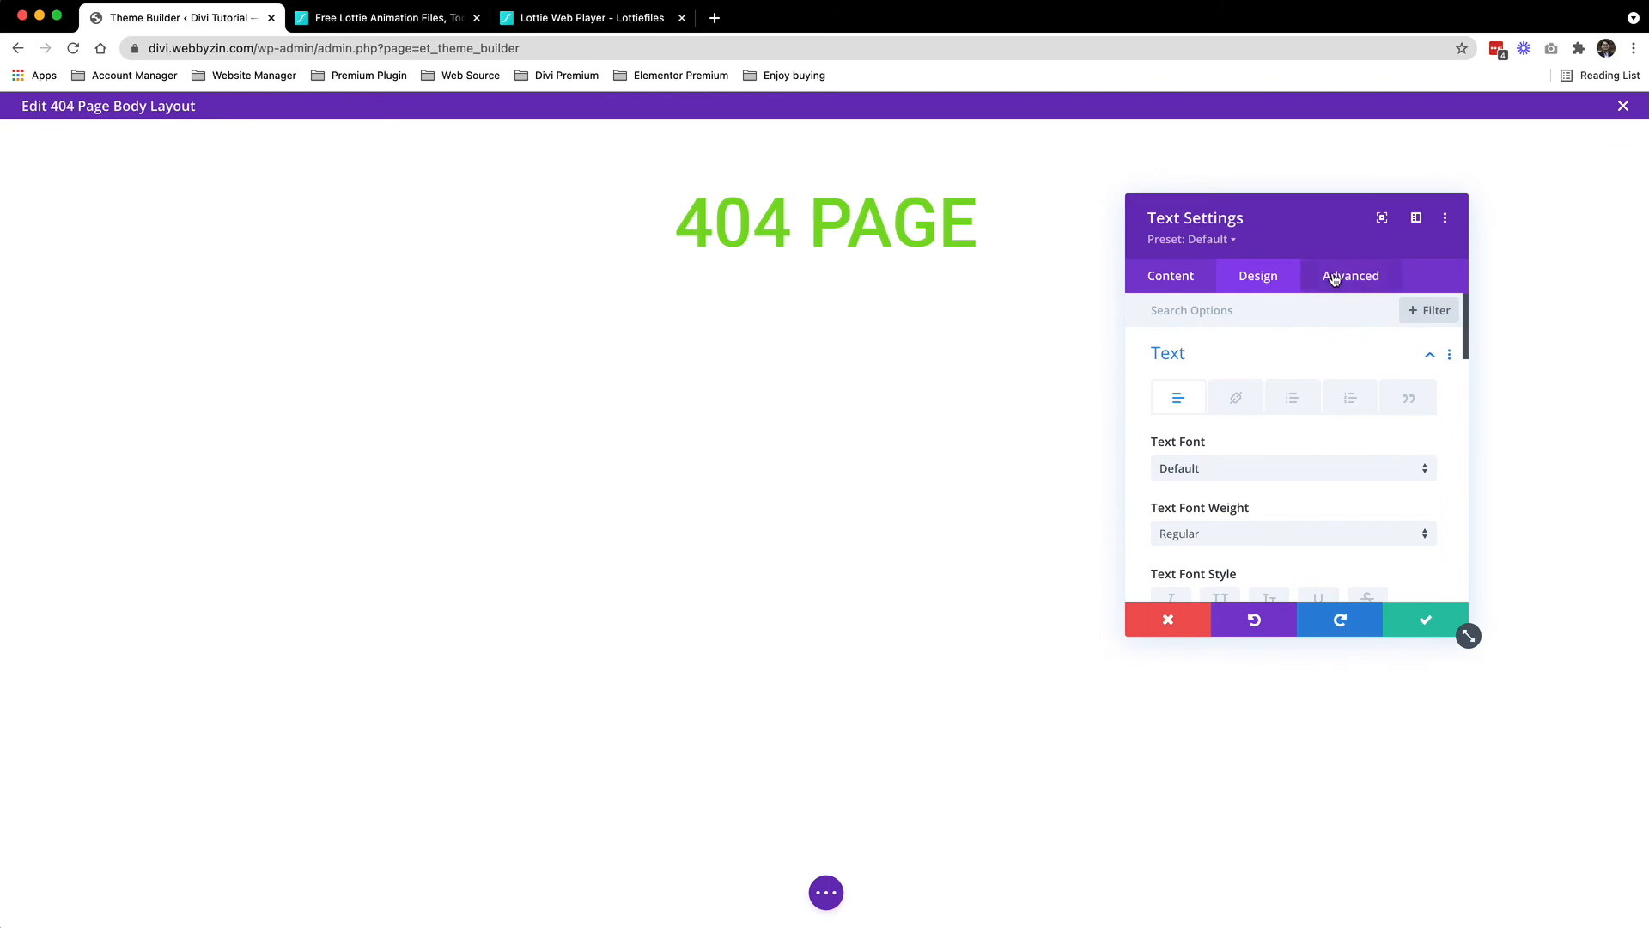
click(1228, 361)
click(1219, 509)
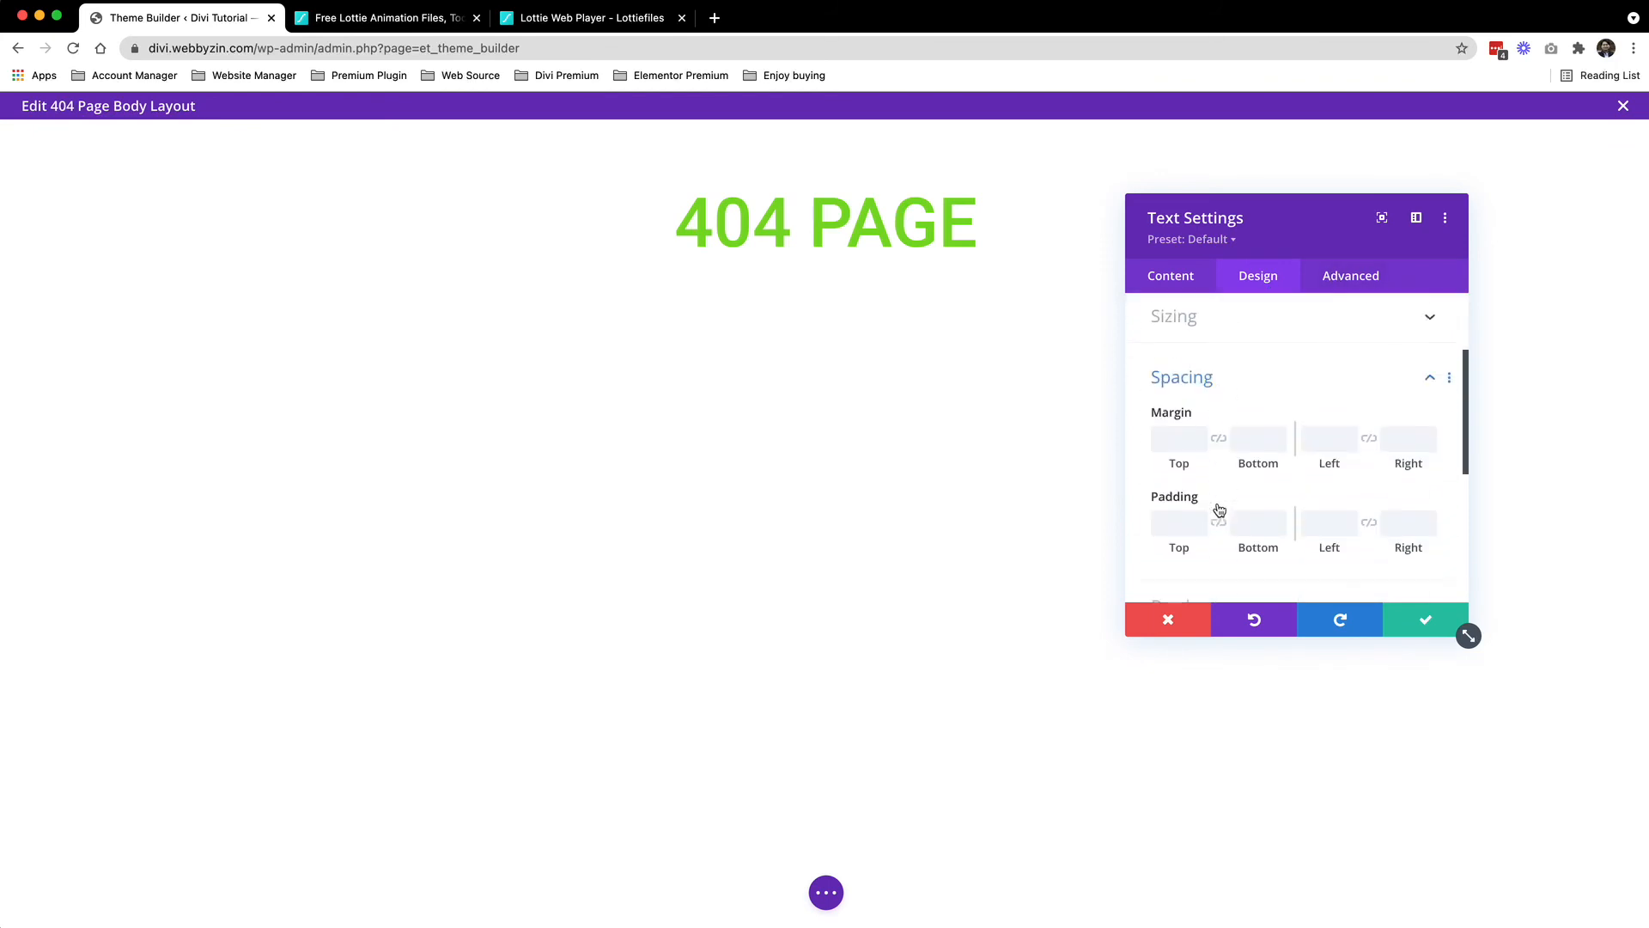
click(1218, 465)
click(1177, 463)
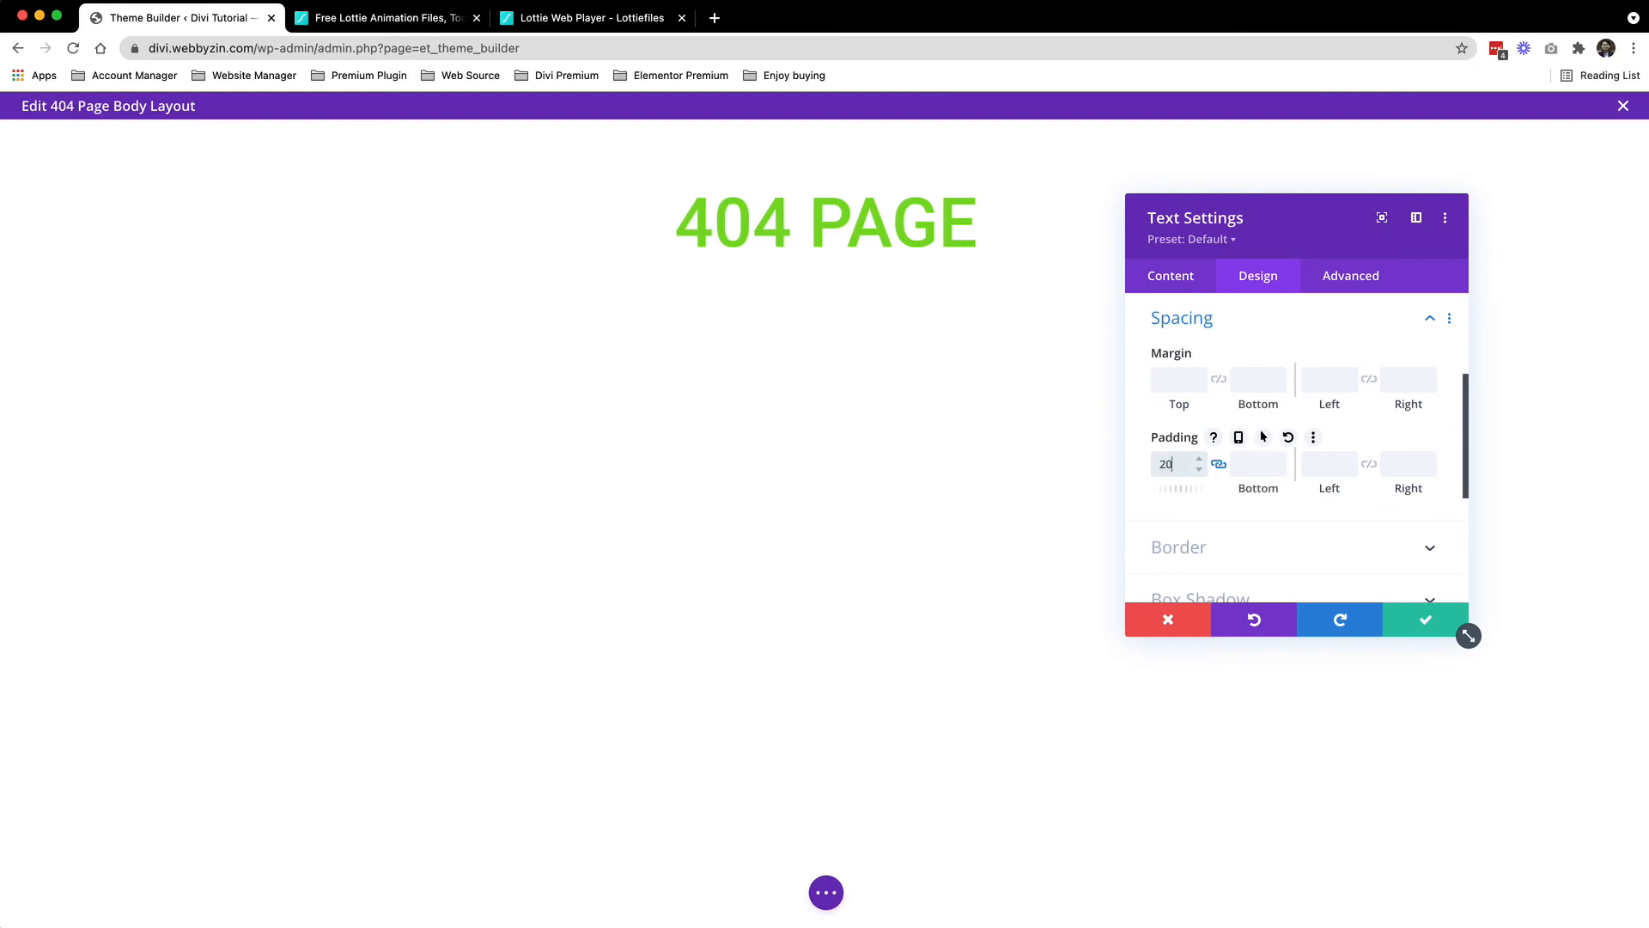
text(20)
click(1425, 619)
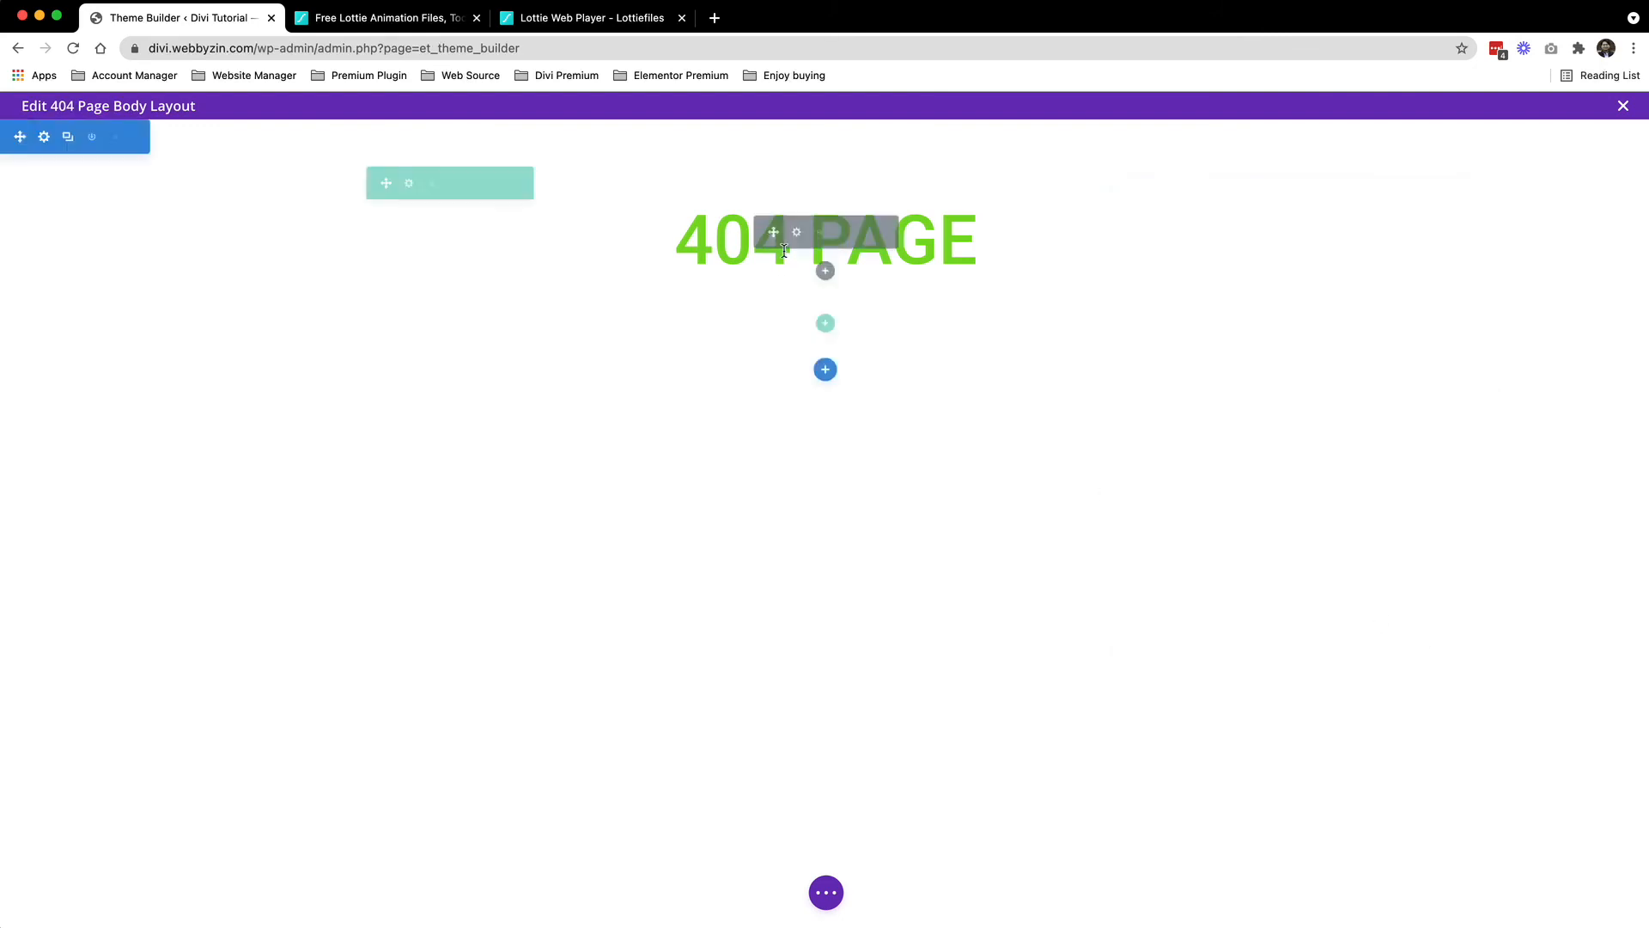
Insert a Code module below the heading containing the copied lottie-player embed code with 100% width, 500px height, loop and autoplay
click(826, 280)
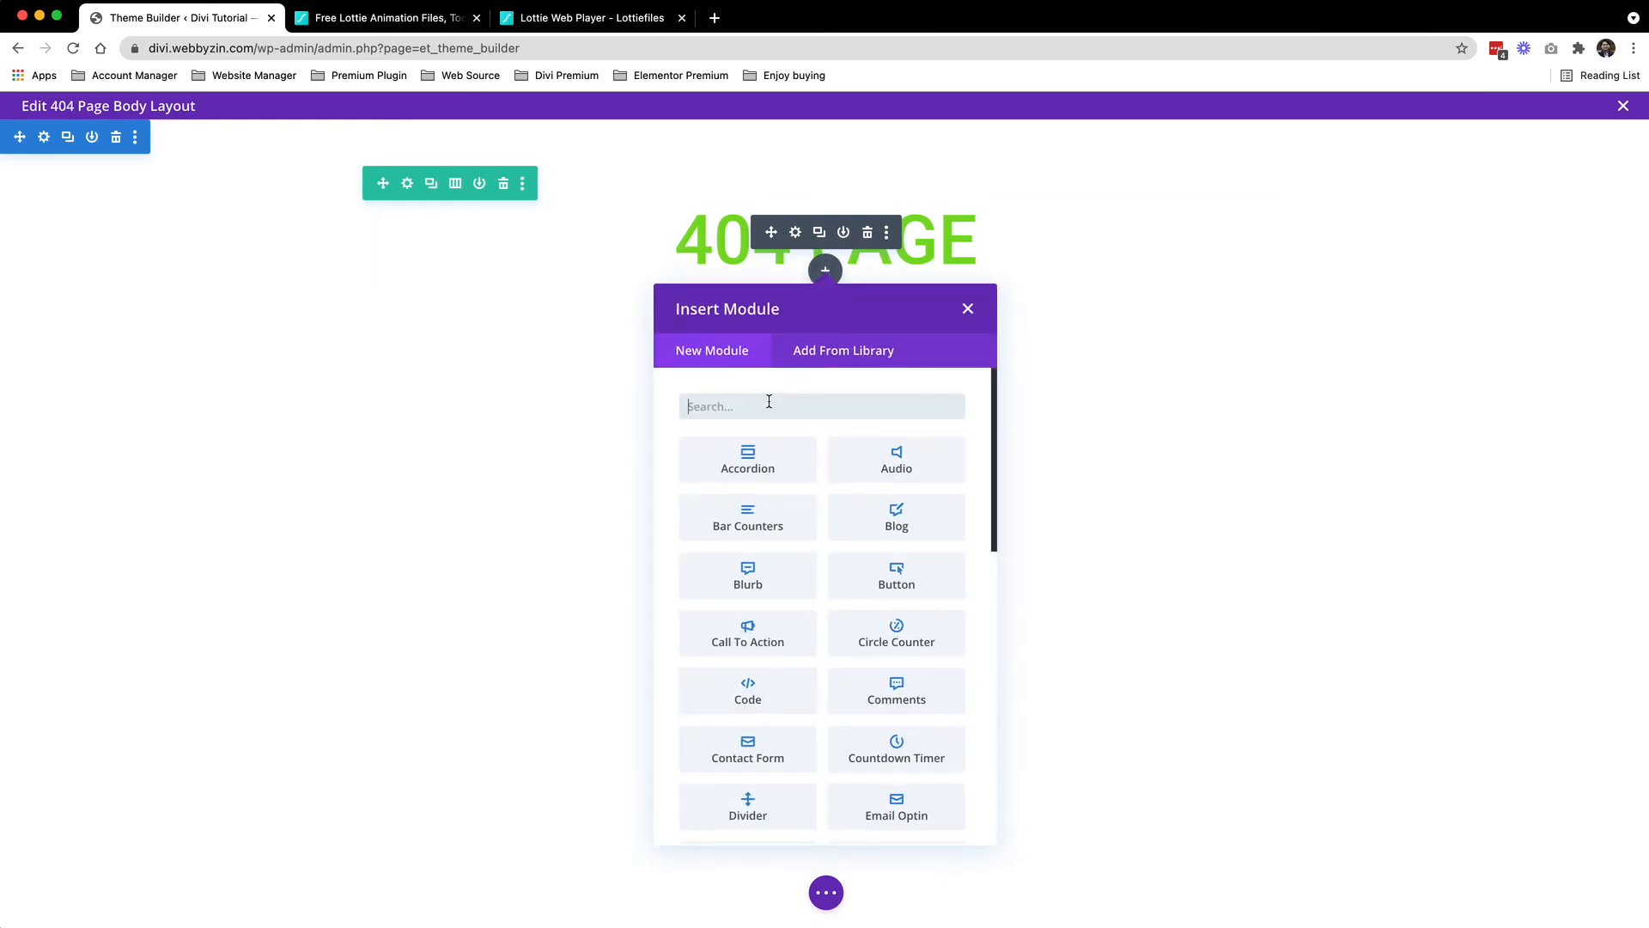
text(code)
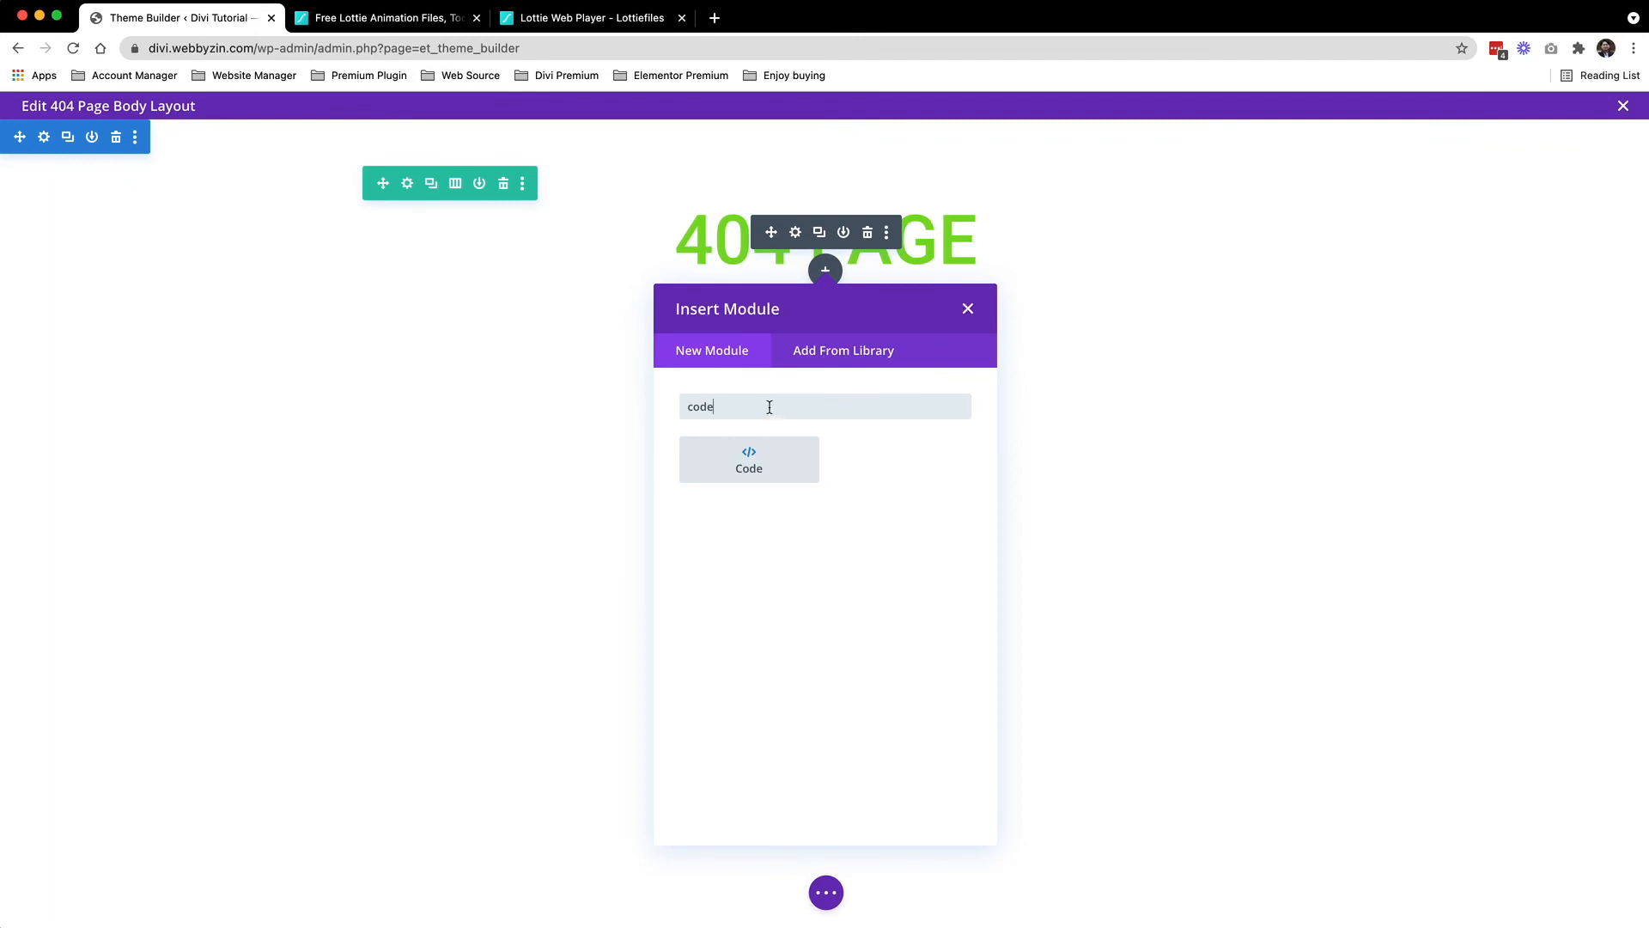
click(760, 460)
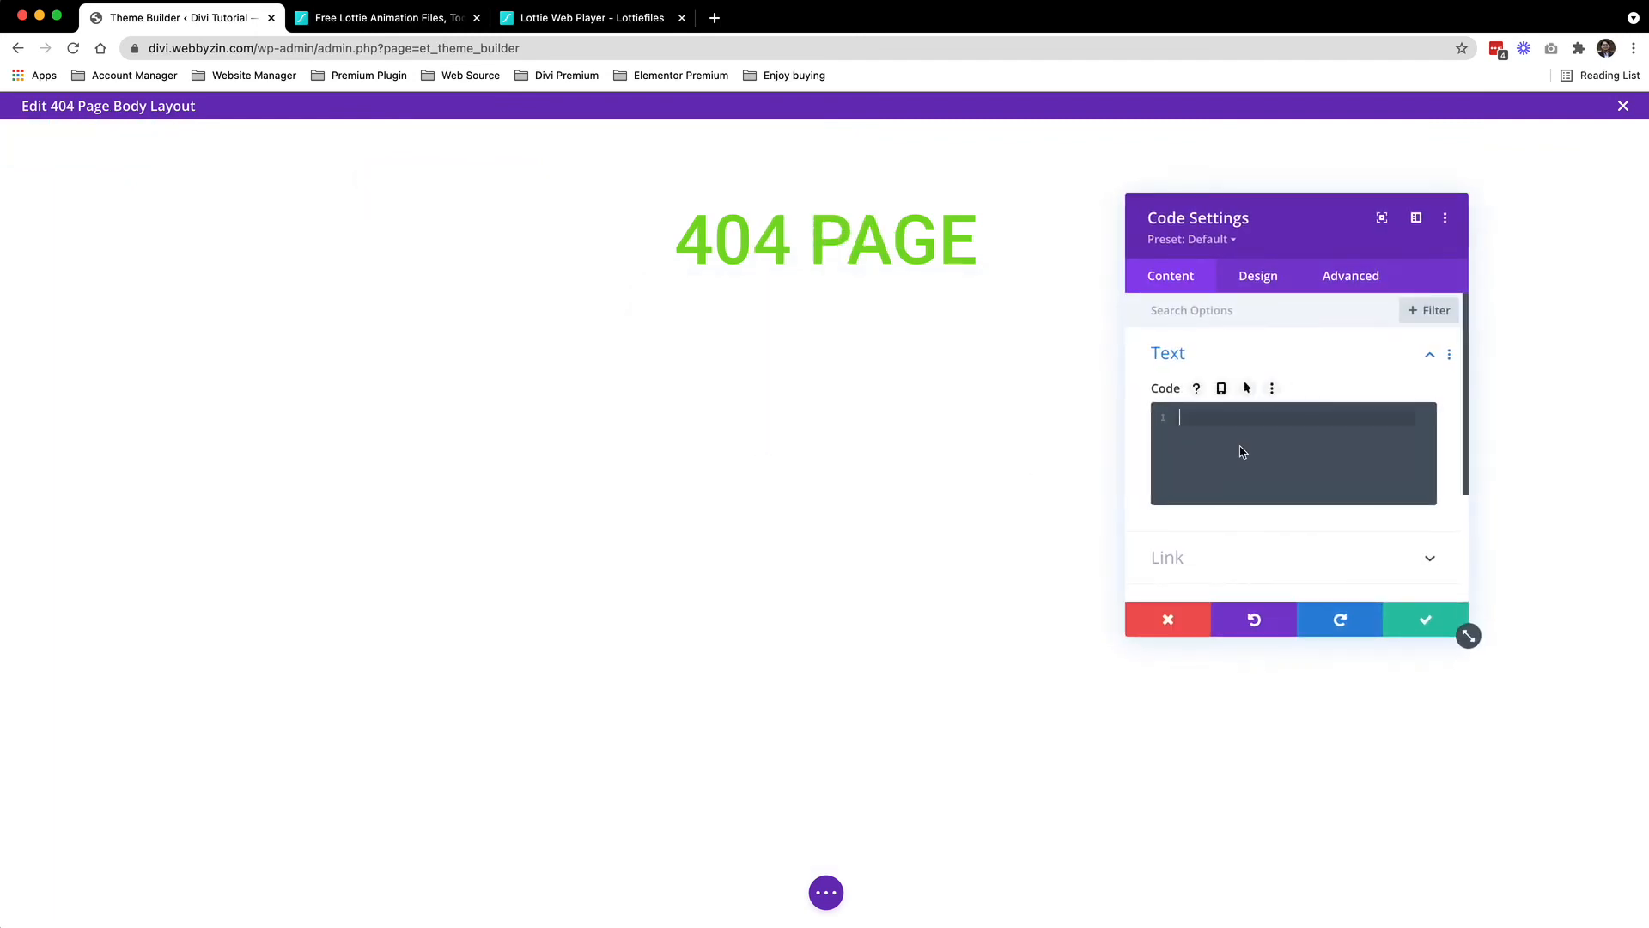
text(<script src="https://unpkg.com/@lottiefiles/lottie-player@latest/dist/lottie-player.js"></script> <lottie-player src="https://assets10.lottiefiles.com/packages/lf20_twtr8dj3.json"  background="transparent"  speed="1"  style="width: 100%; height: 500px;"  loop  autoplay></lottie-player>)
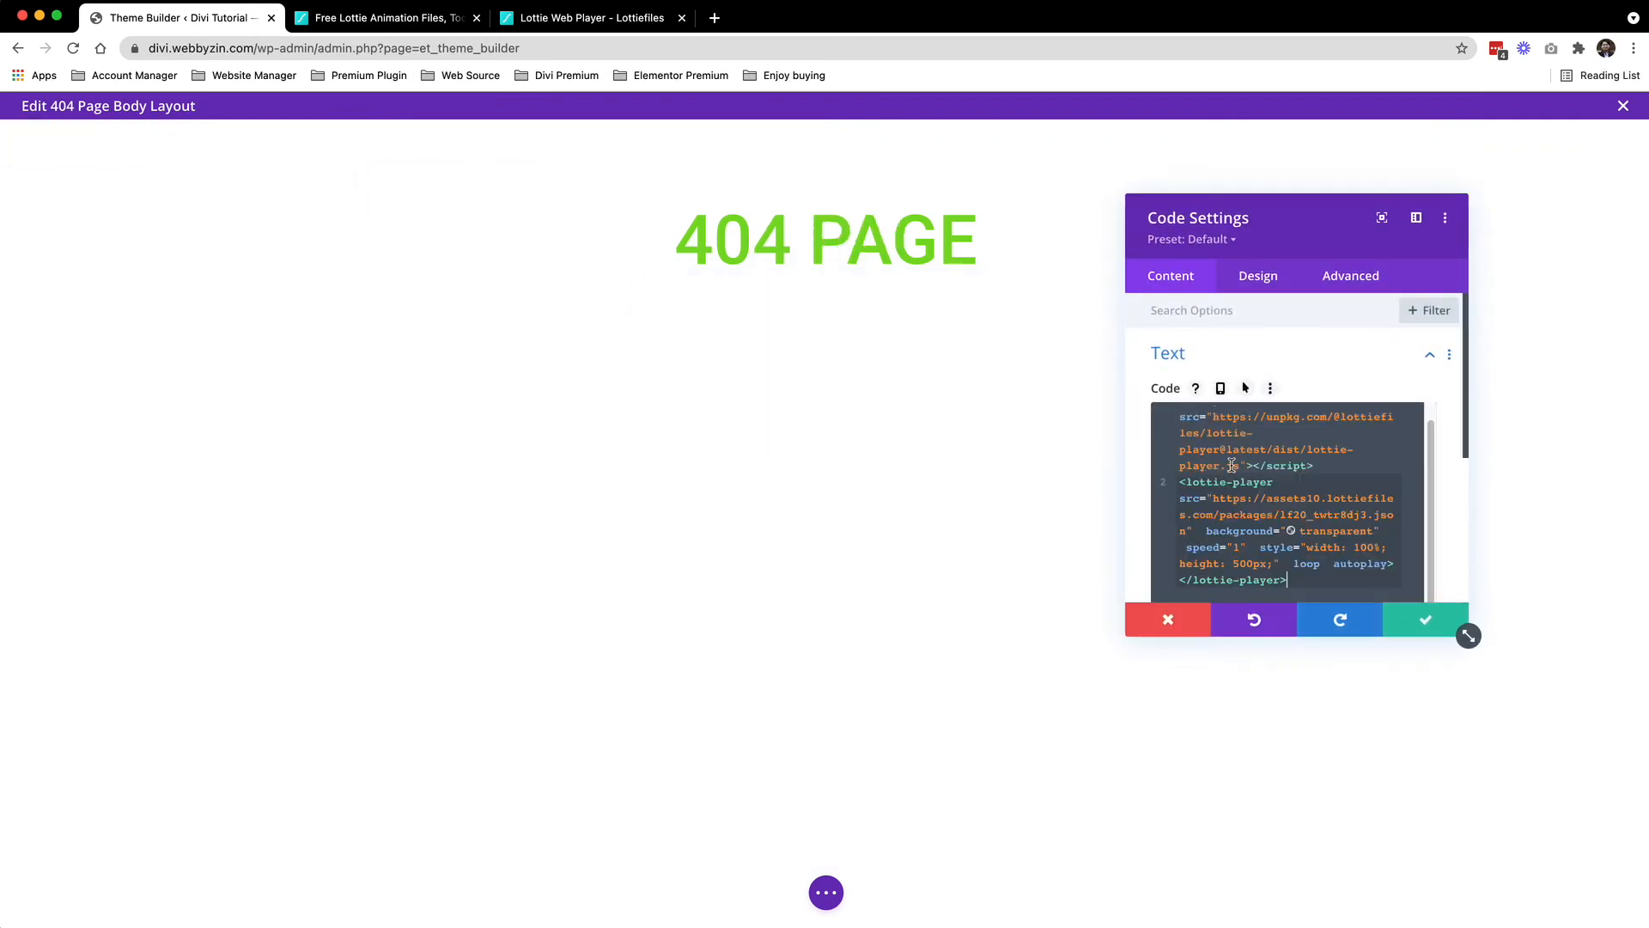
scroll(1232, 466, down, 2)
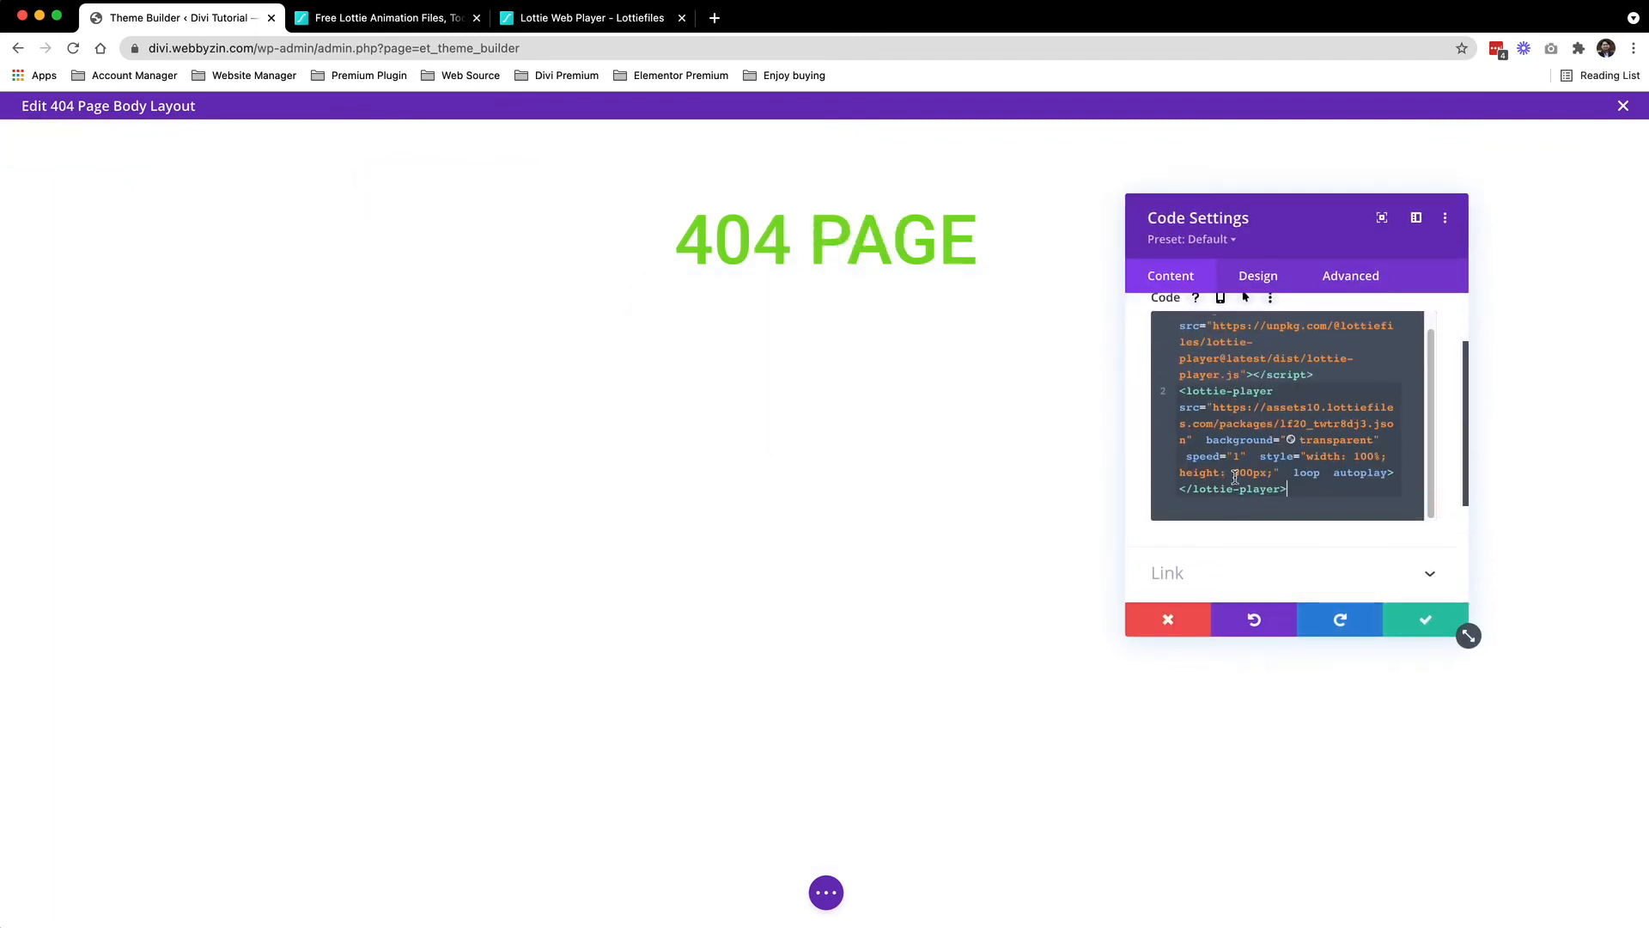
click(1425, 624)
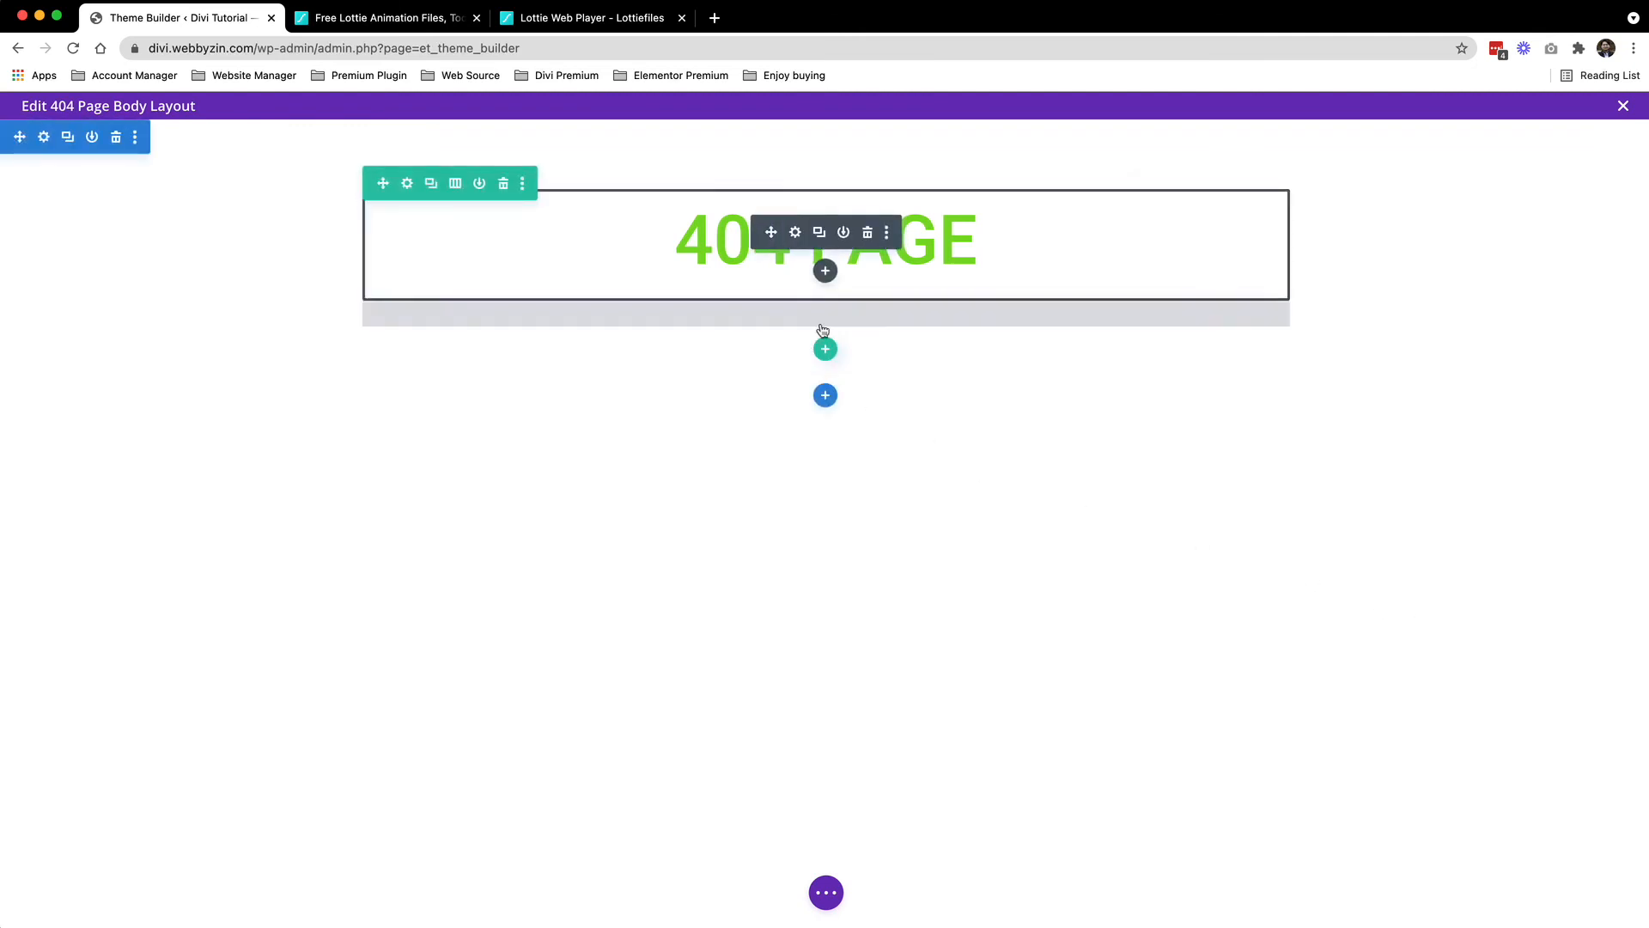
Add a Button module below the heading labelled "Back to Home" and set its link URL to "/"
click(826, 273)
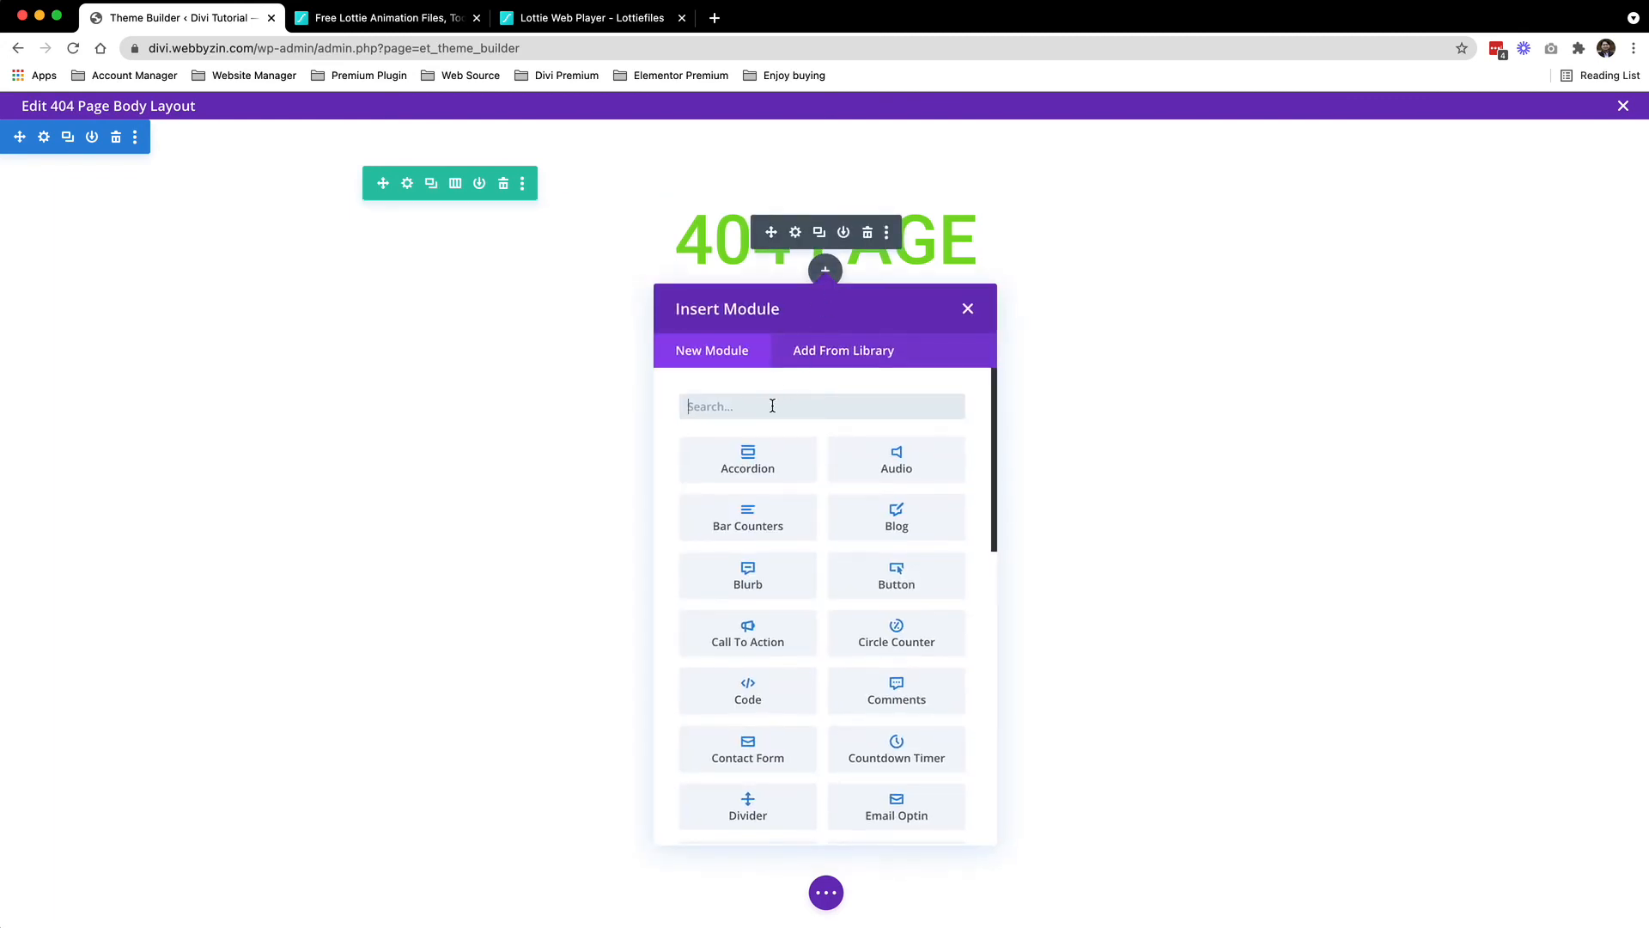
text(button)
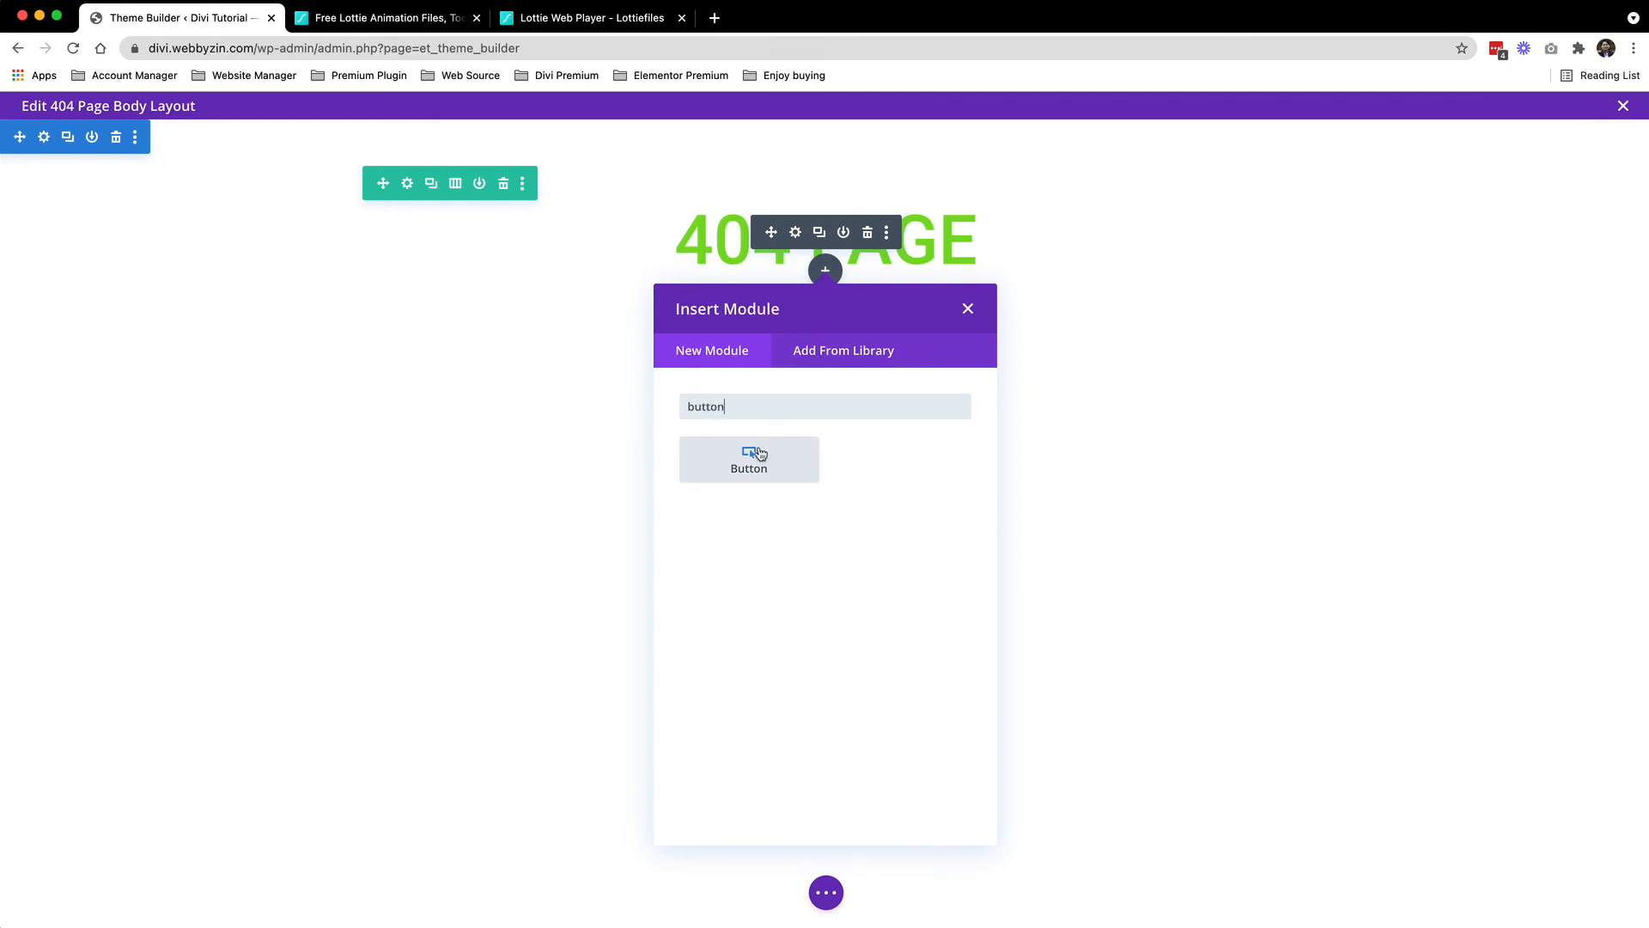
click(760, 453)
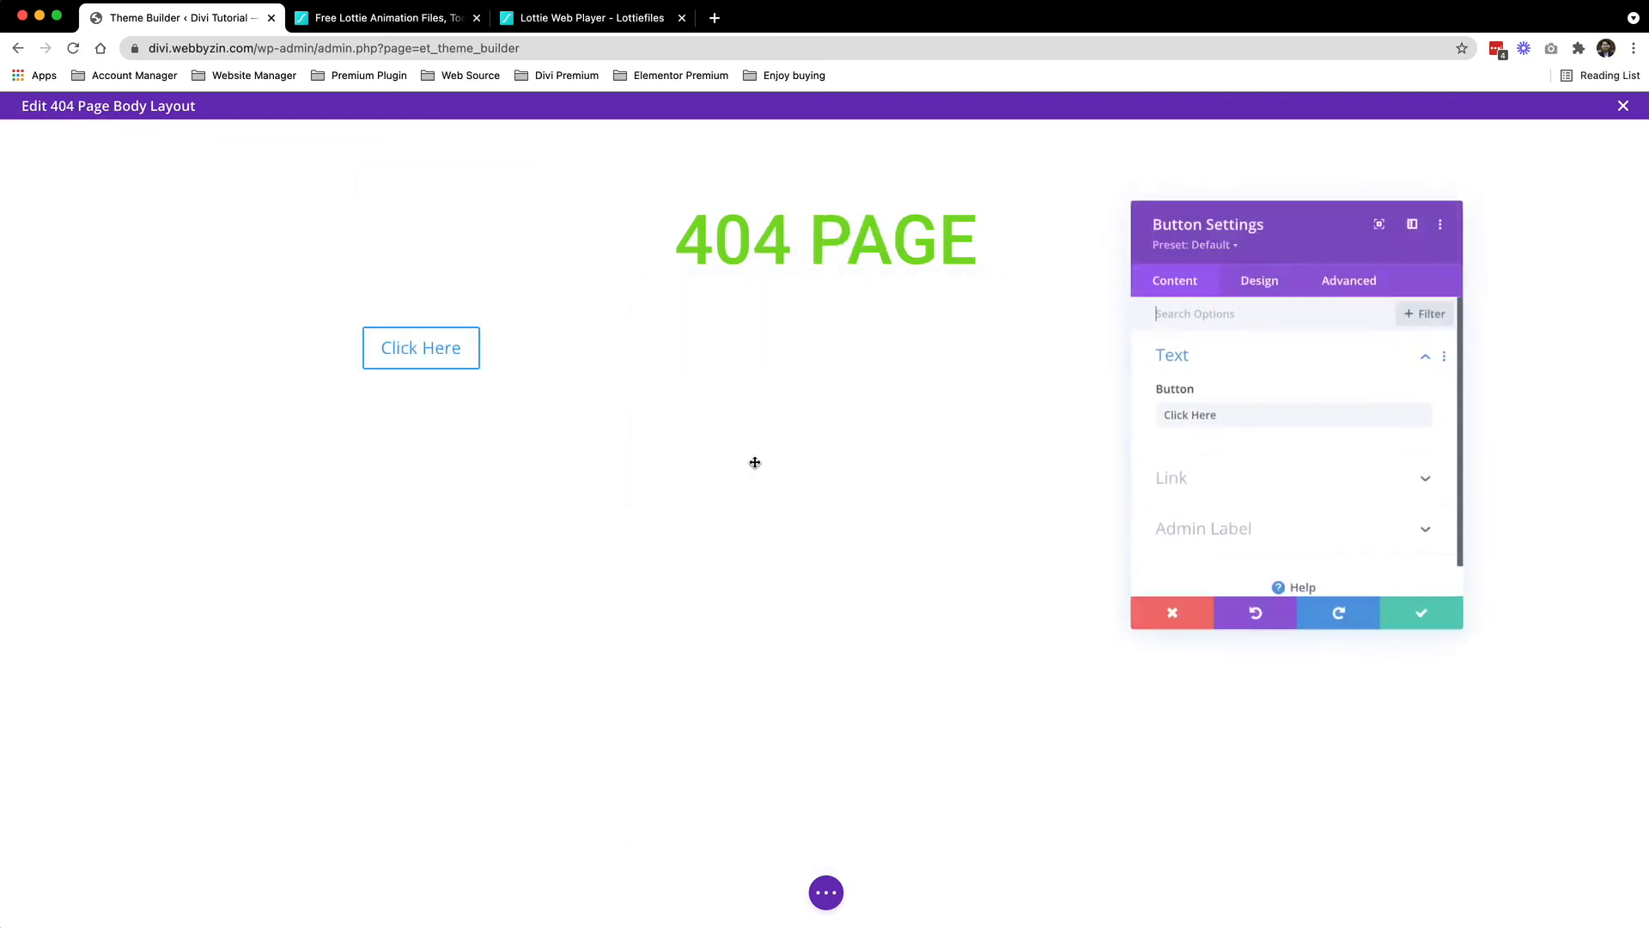
double_click(1281, 415)
triple_click(1282, 415)
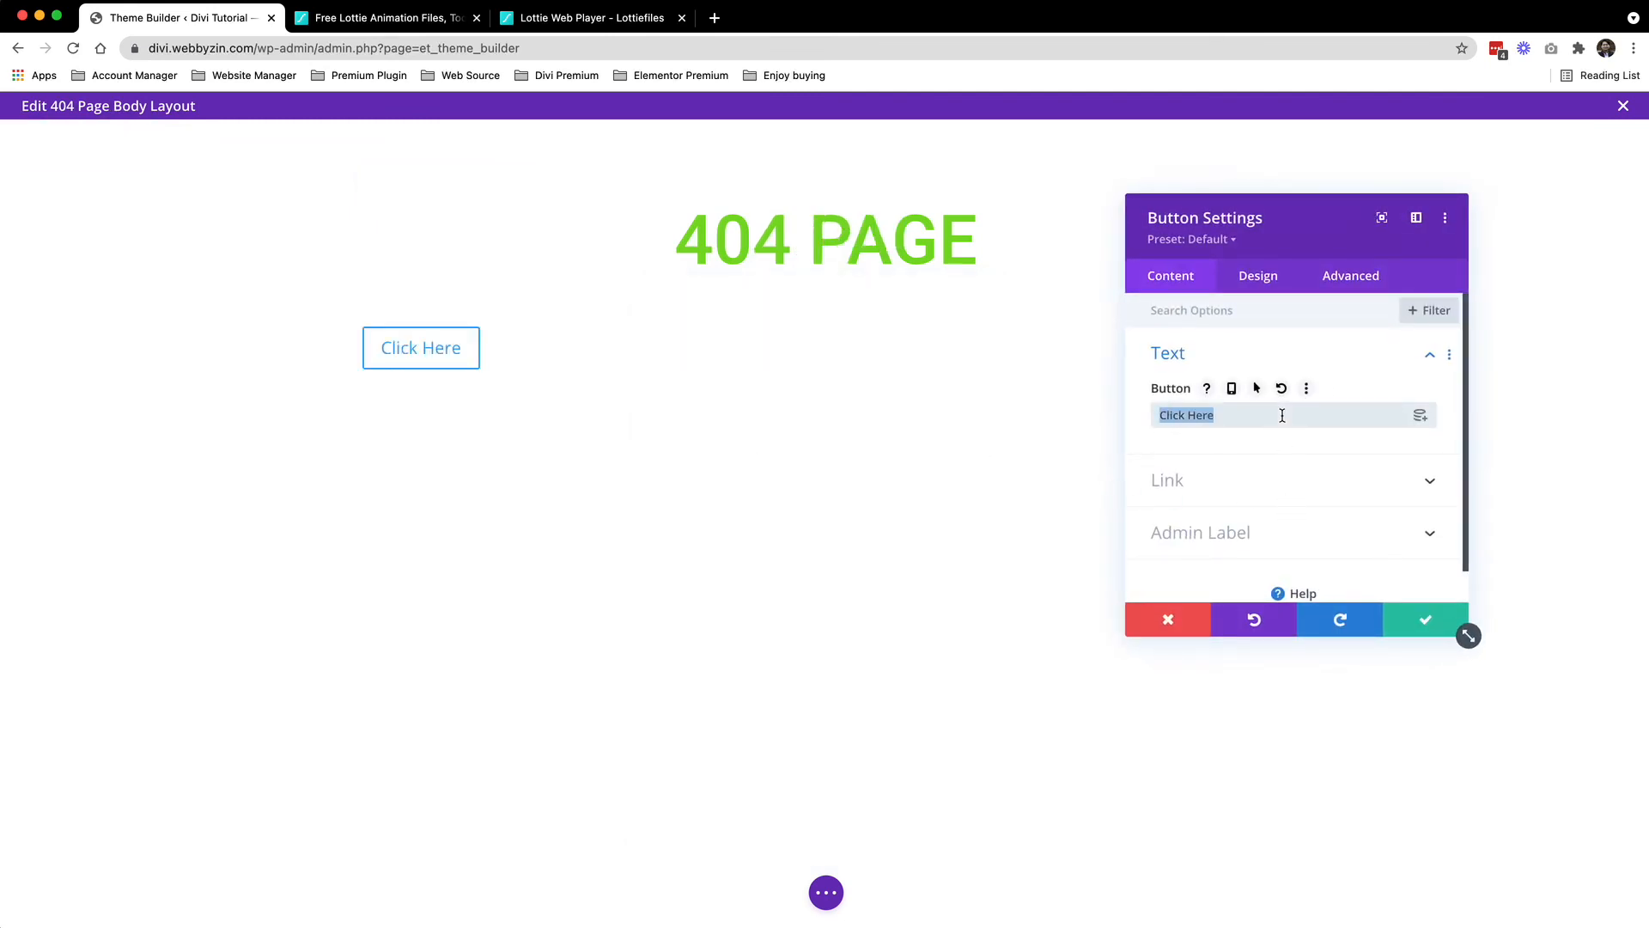
text(Bac)
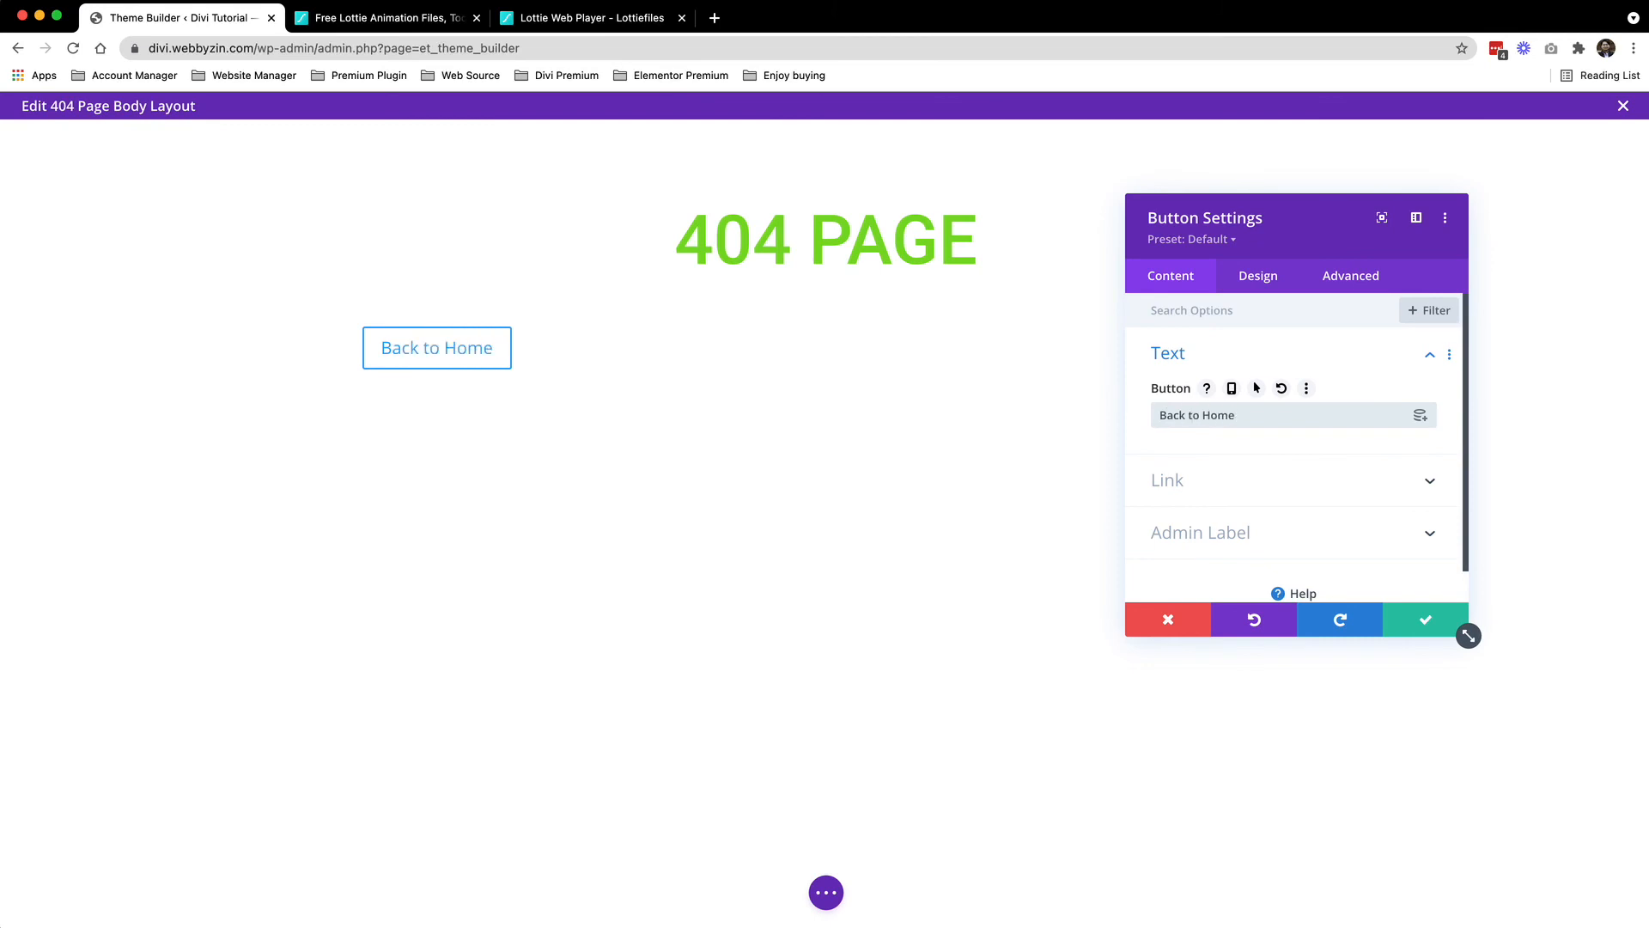
click(1323, 502)
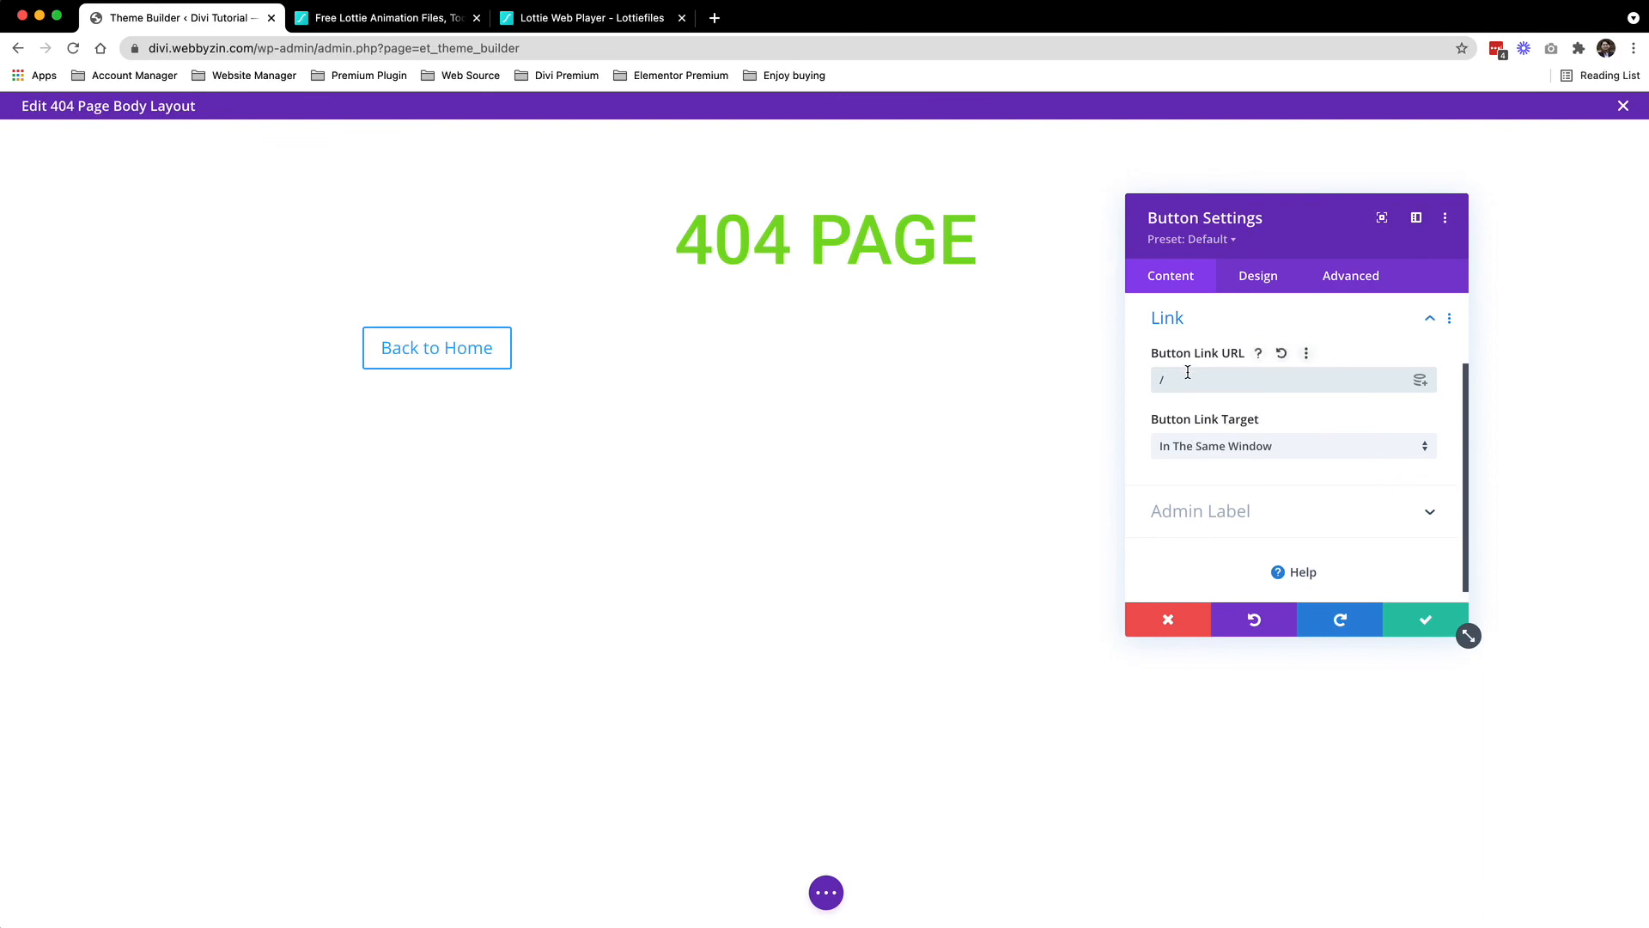
Center the "Back to Home" button in its design alignment settings
click(1275, 274)
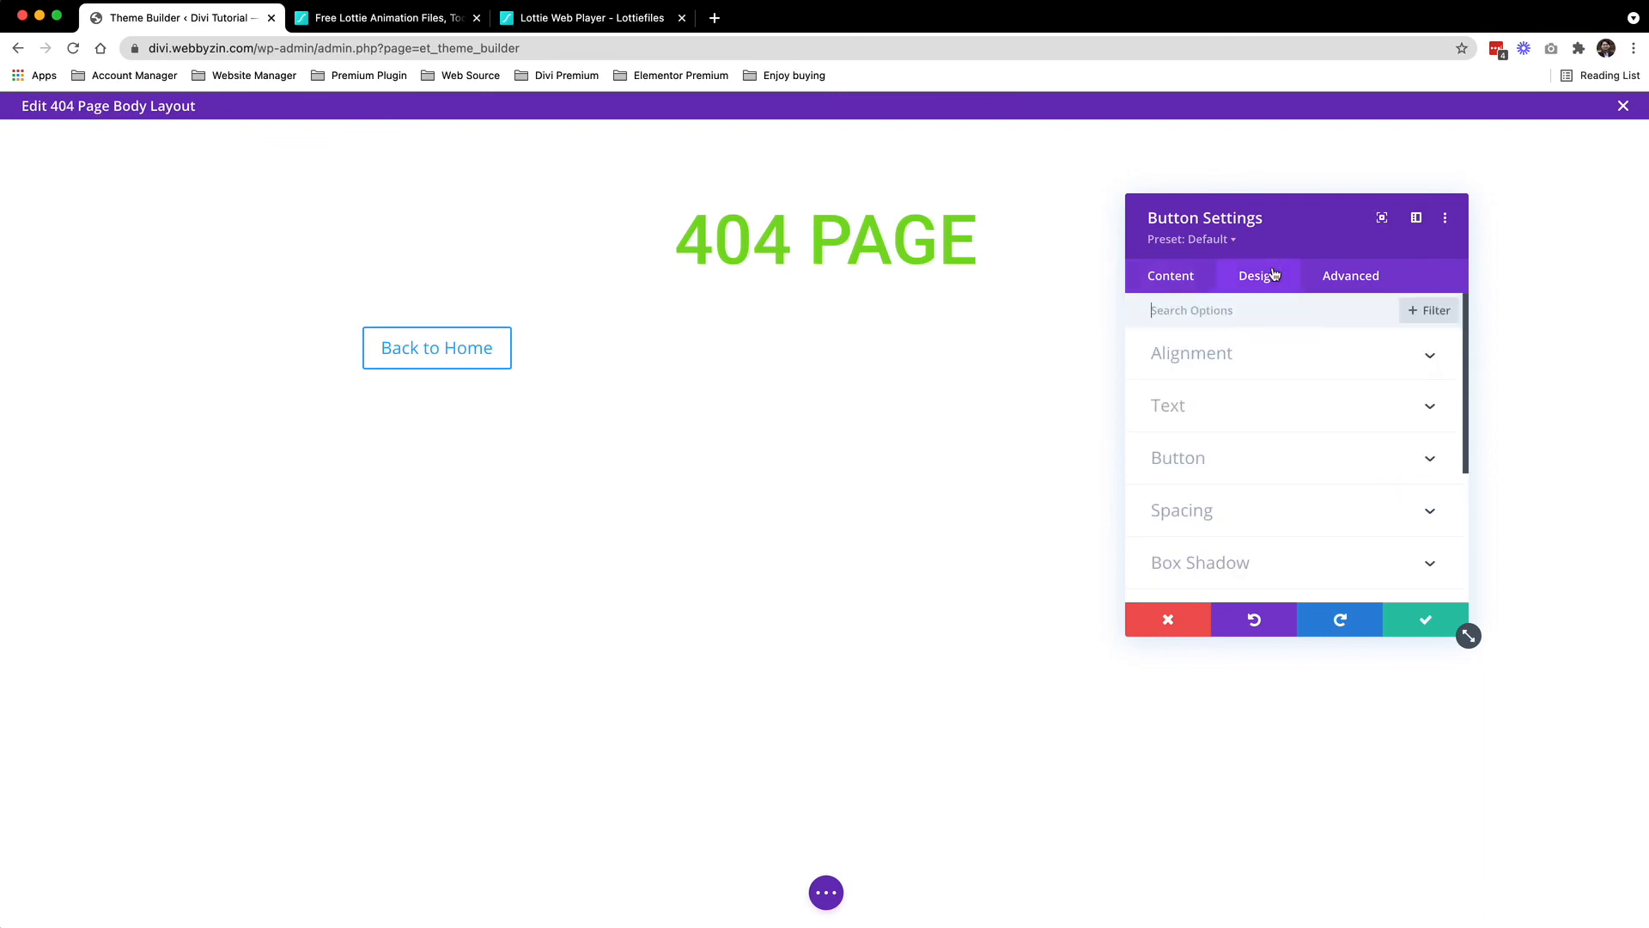
click(1241, 359)
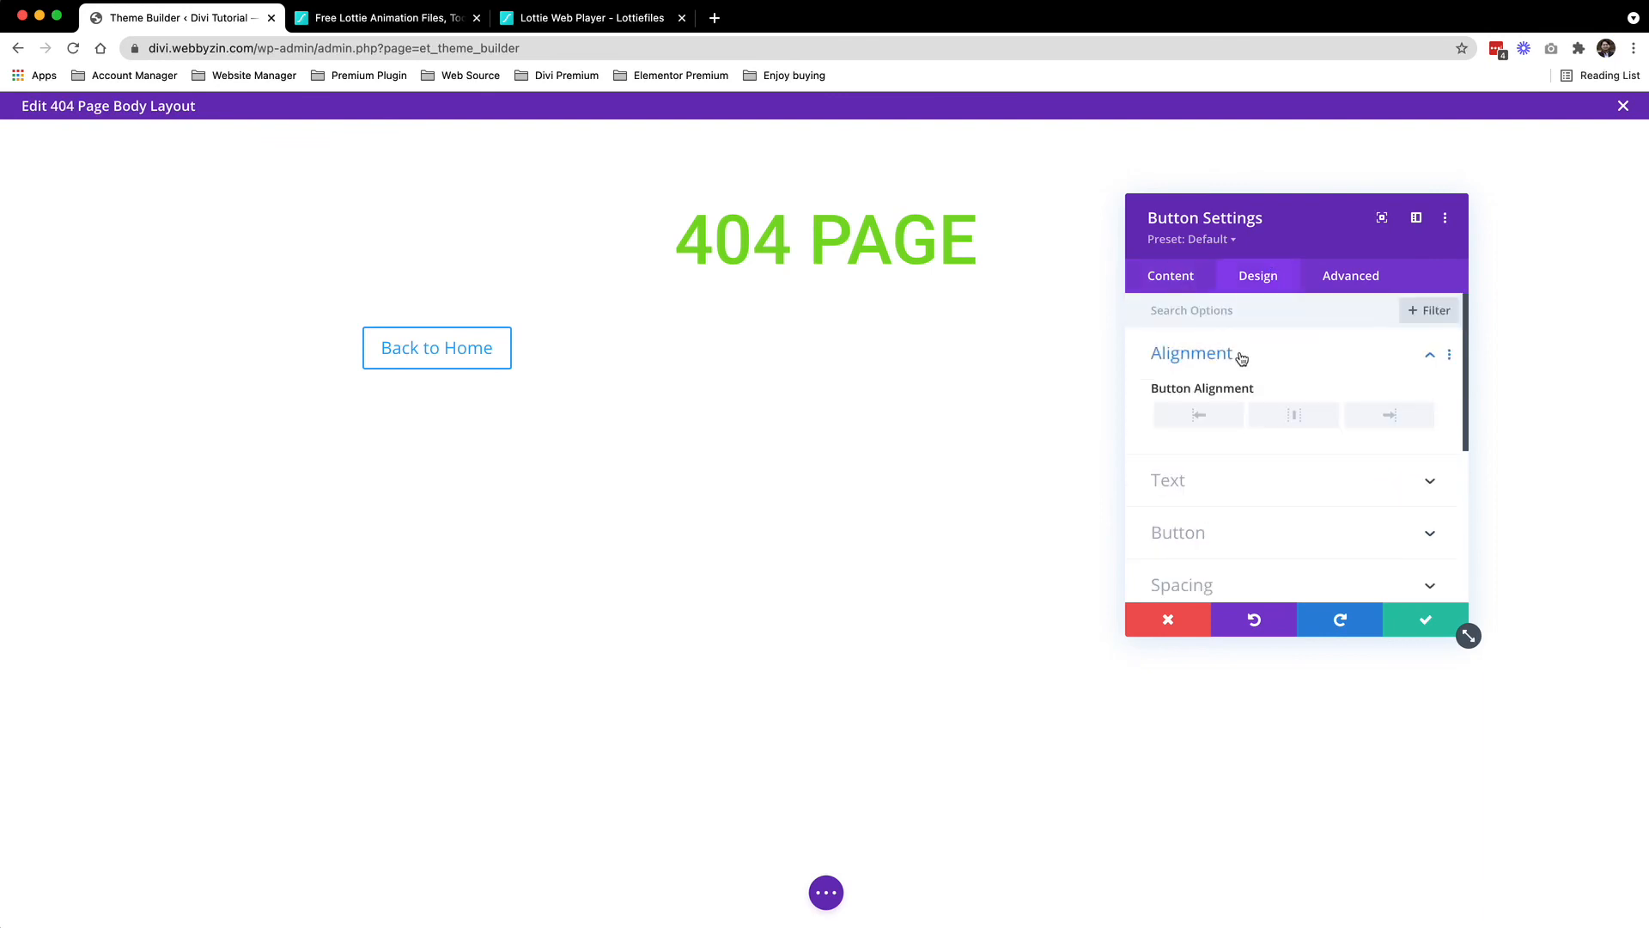
click(1290, 416)
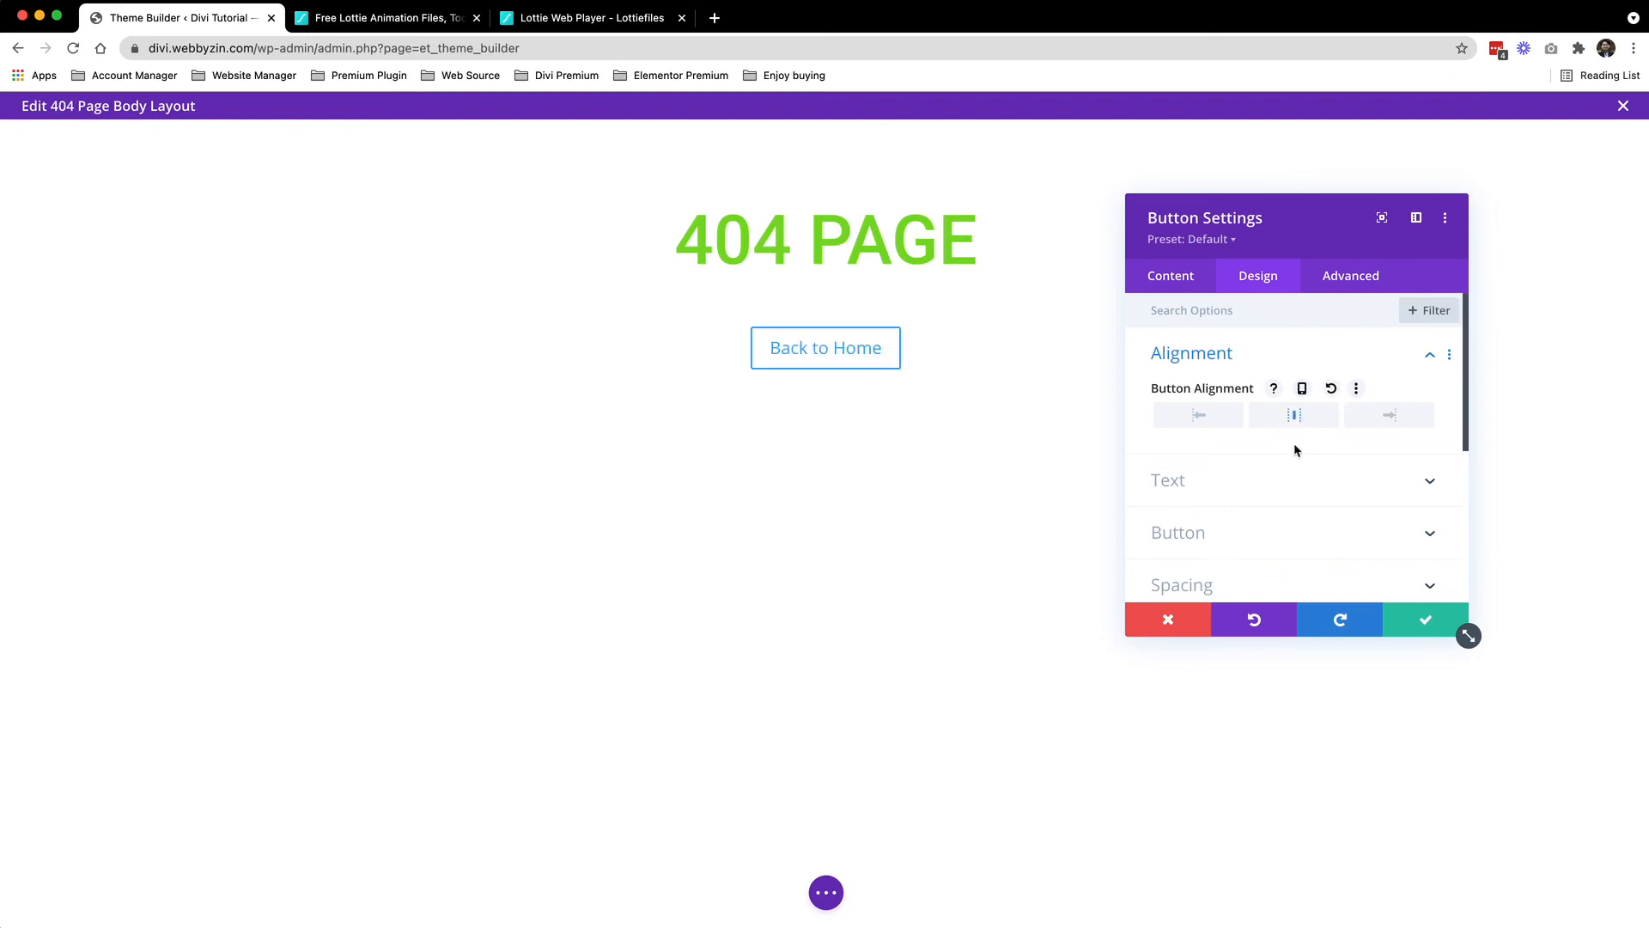
Enable custom styles for the button with white (#ffffff) text and a green (#7cda24) background, and save its settings
scroll(1272, 473, down, 1)
click(1250, 497)
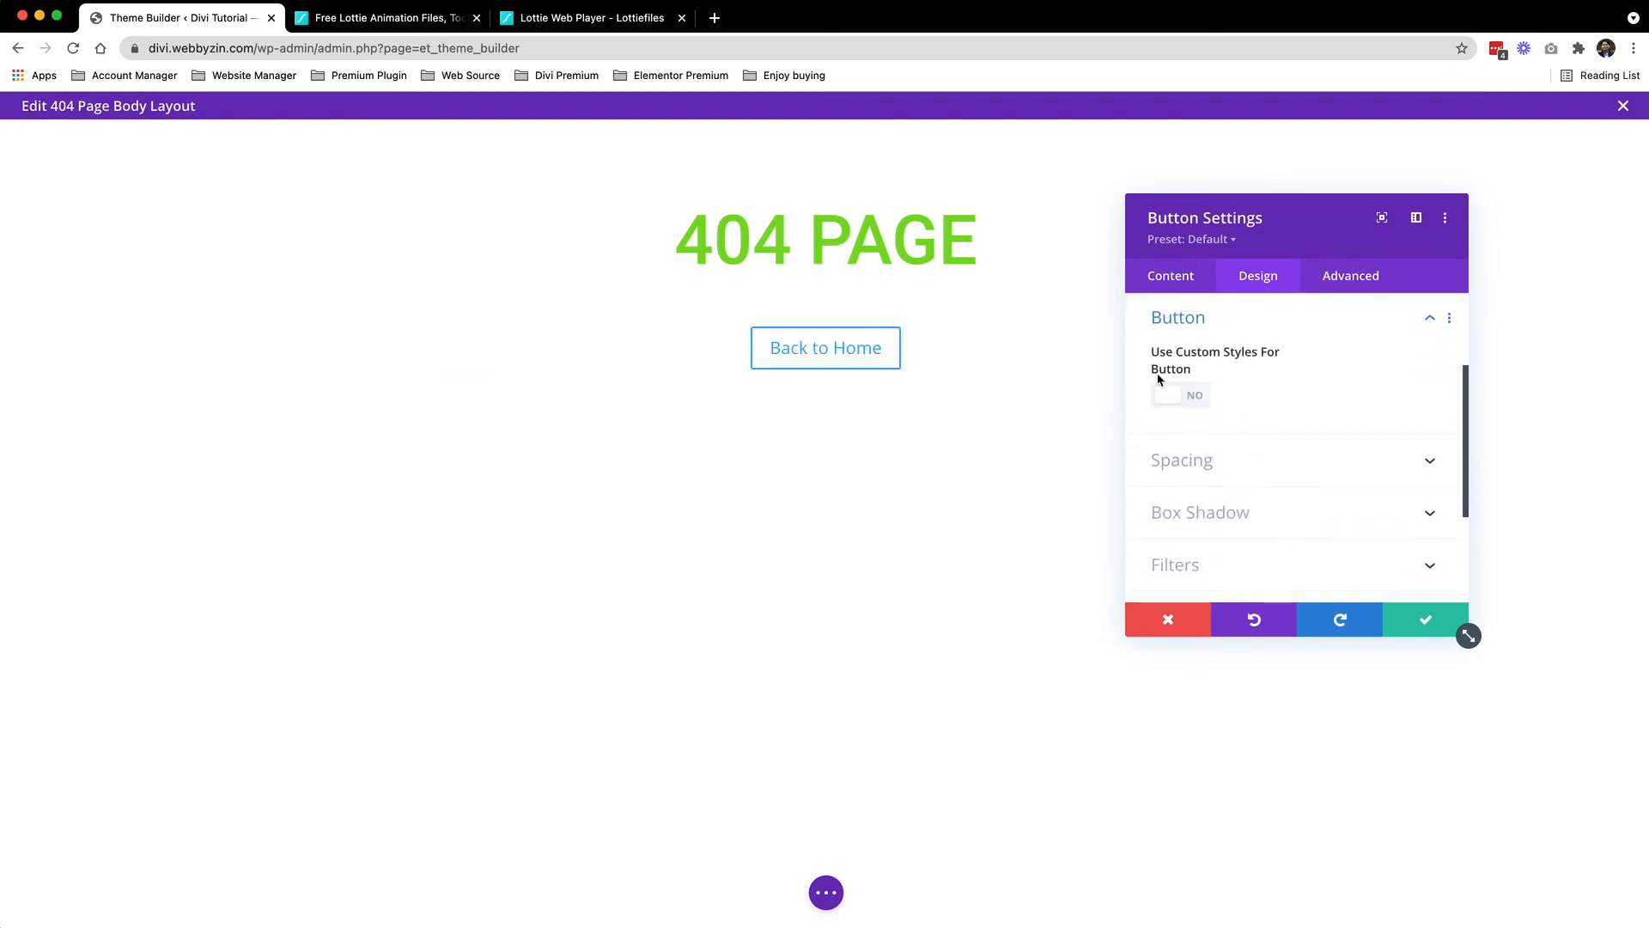
click(1177, 397)
scroll(1271, 480, down, 2)
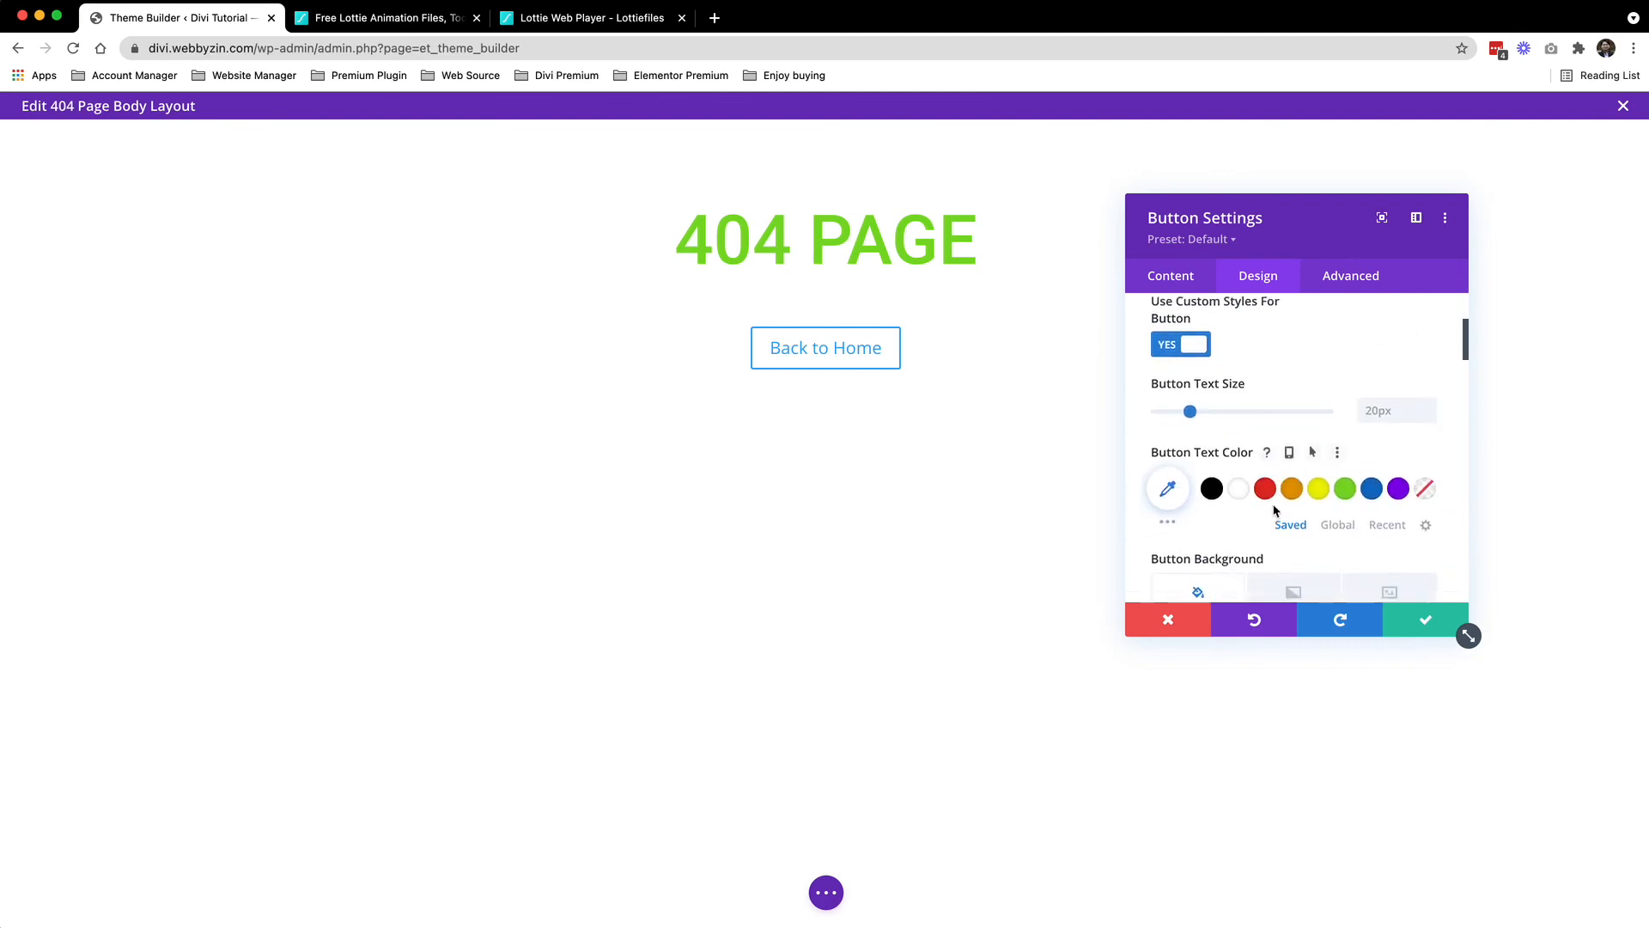
scroll(1279, 529, down, 1)
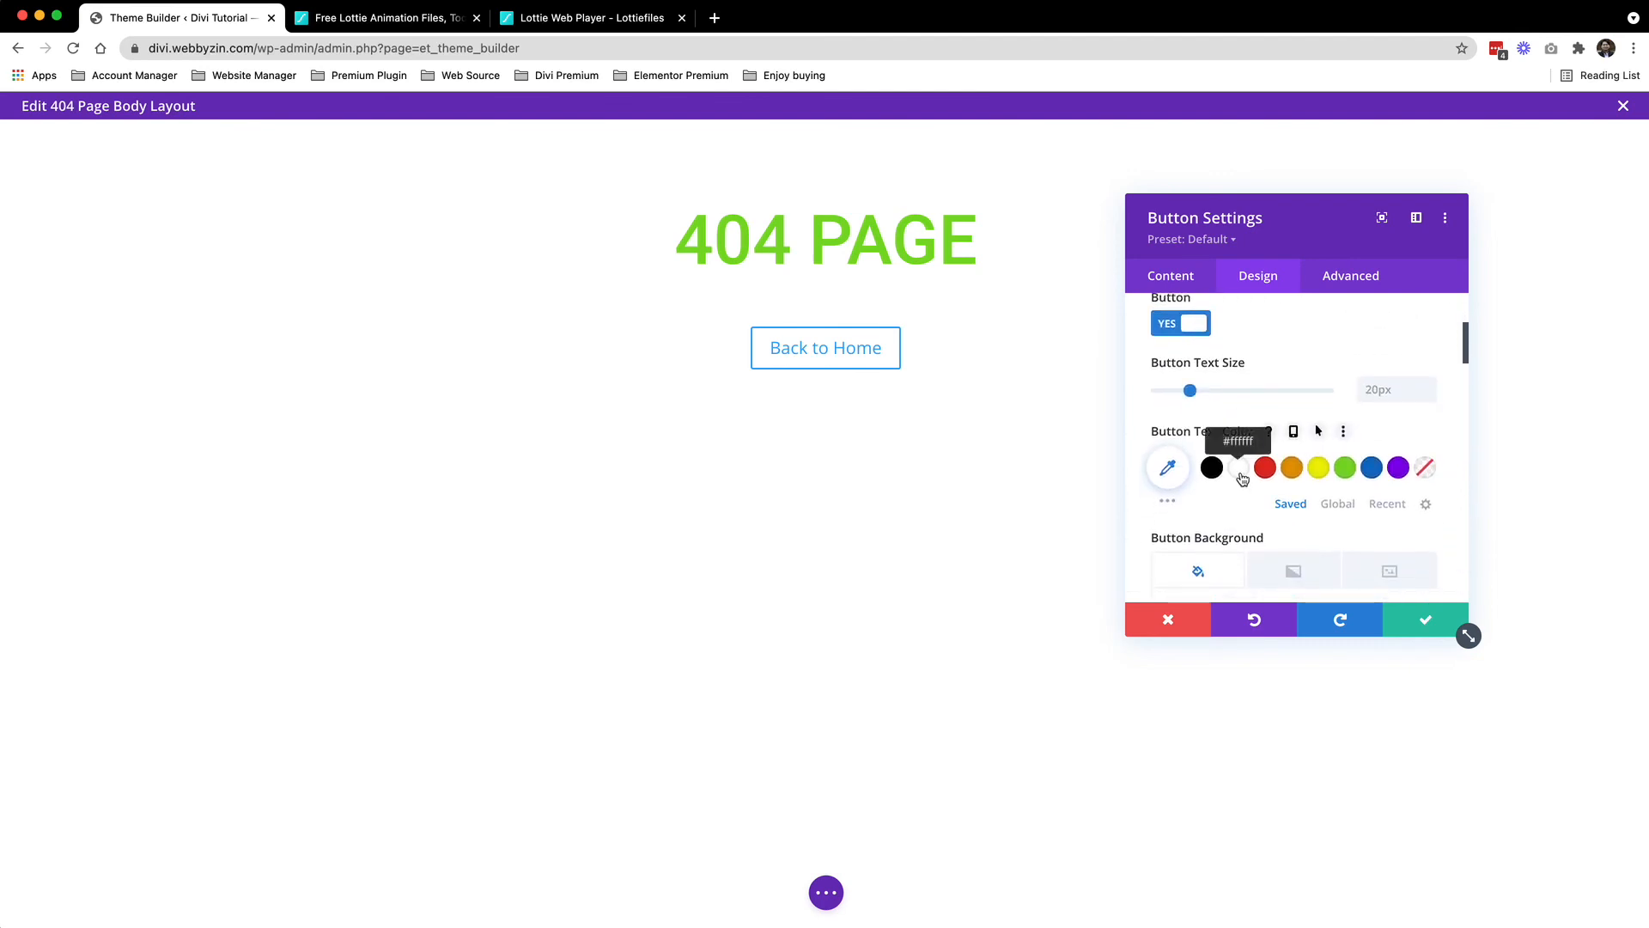
click(1241, 477)
scroll(1288, 515, down, 4)
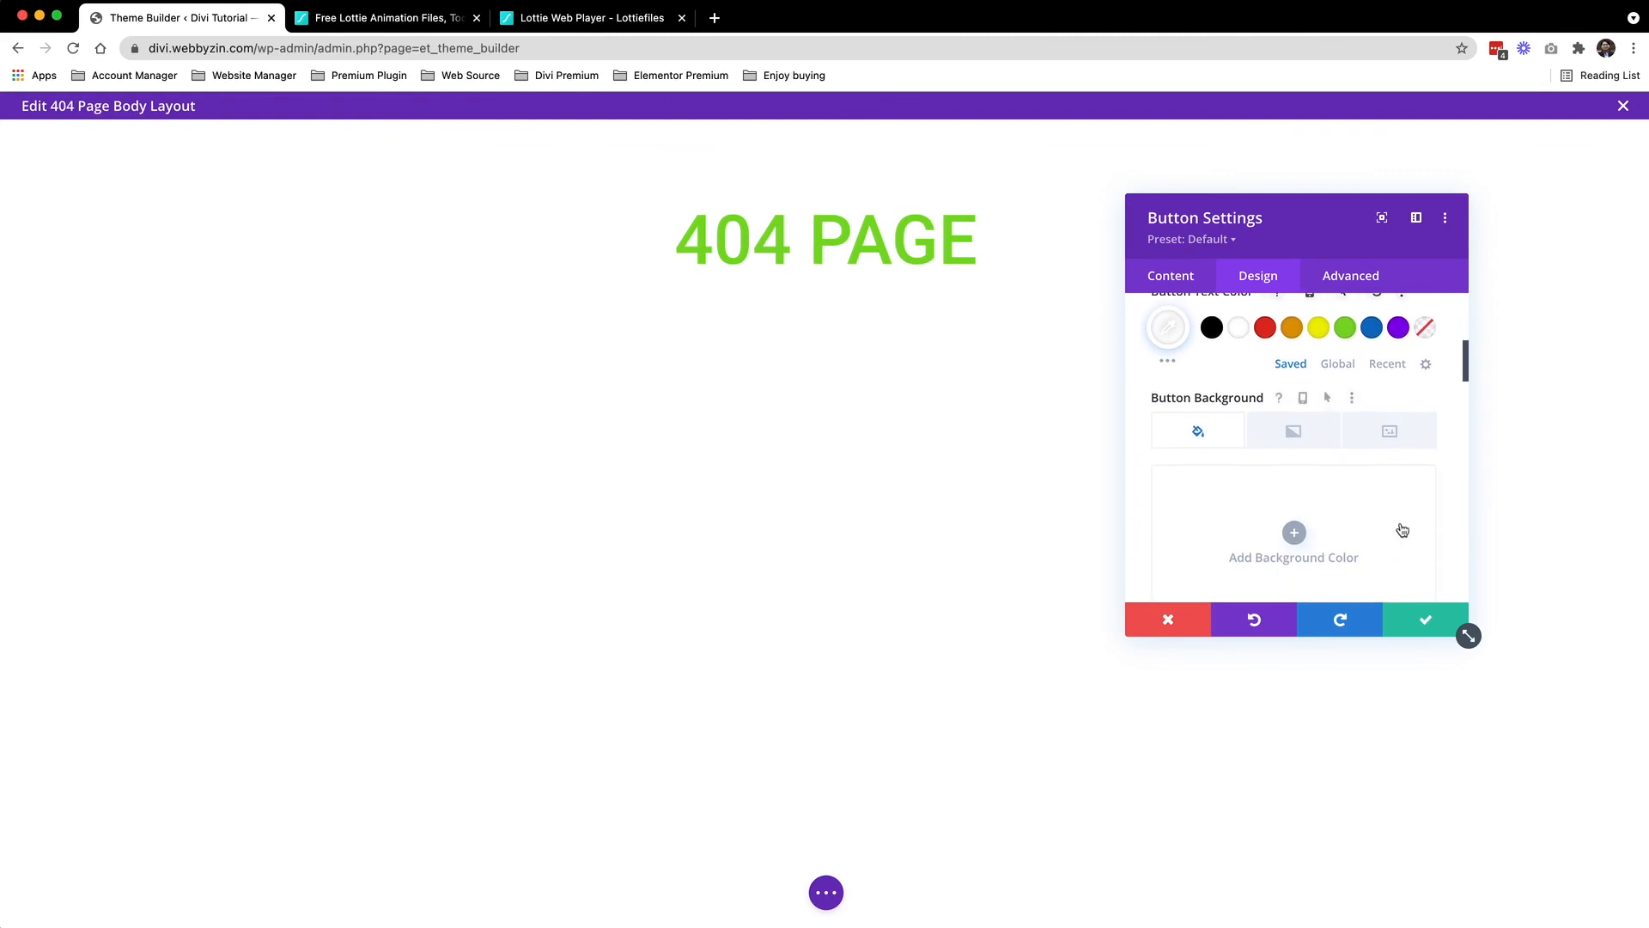
click(1347, 513)
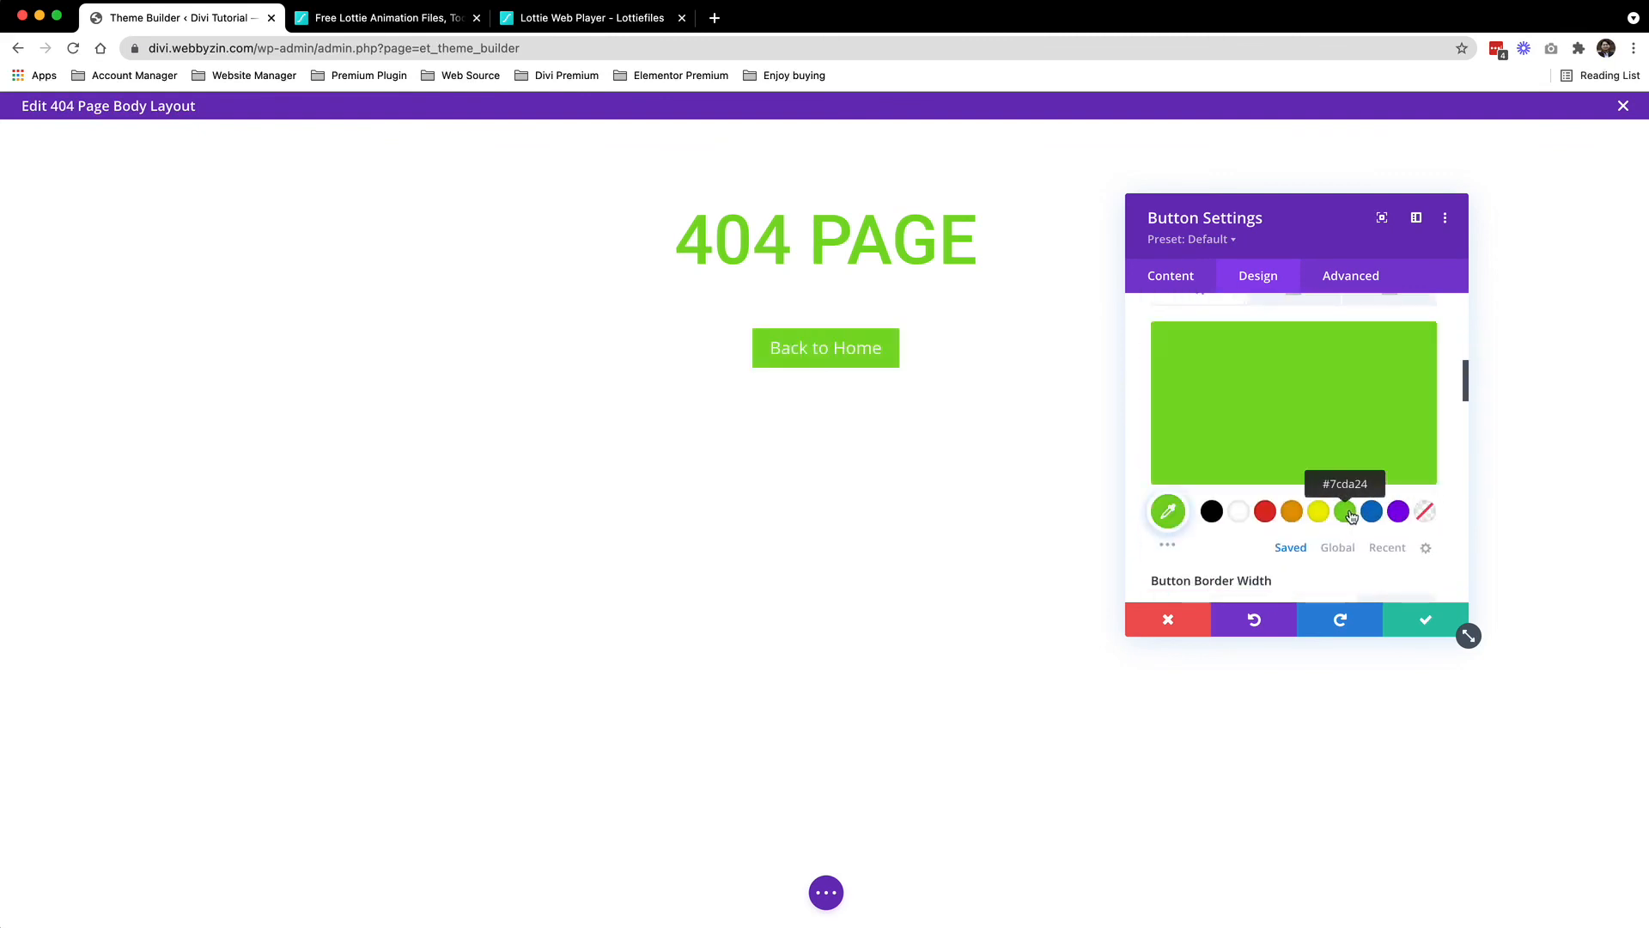
mouse_move(1292, 404)
scroll(1312, 424, down, 1)
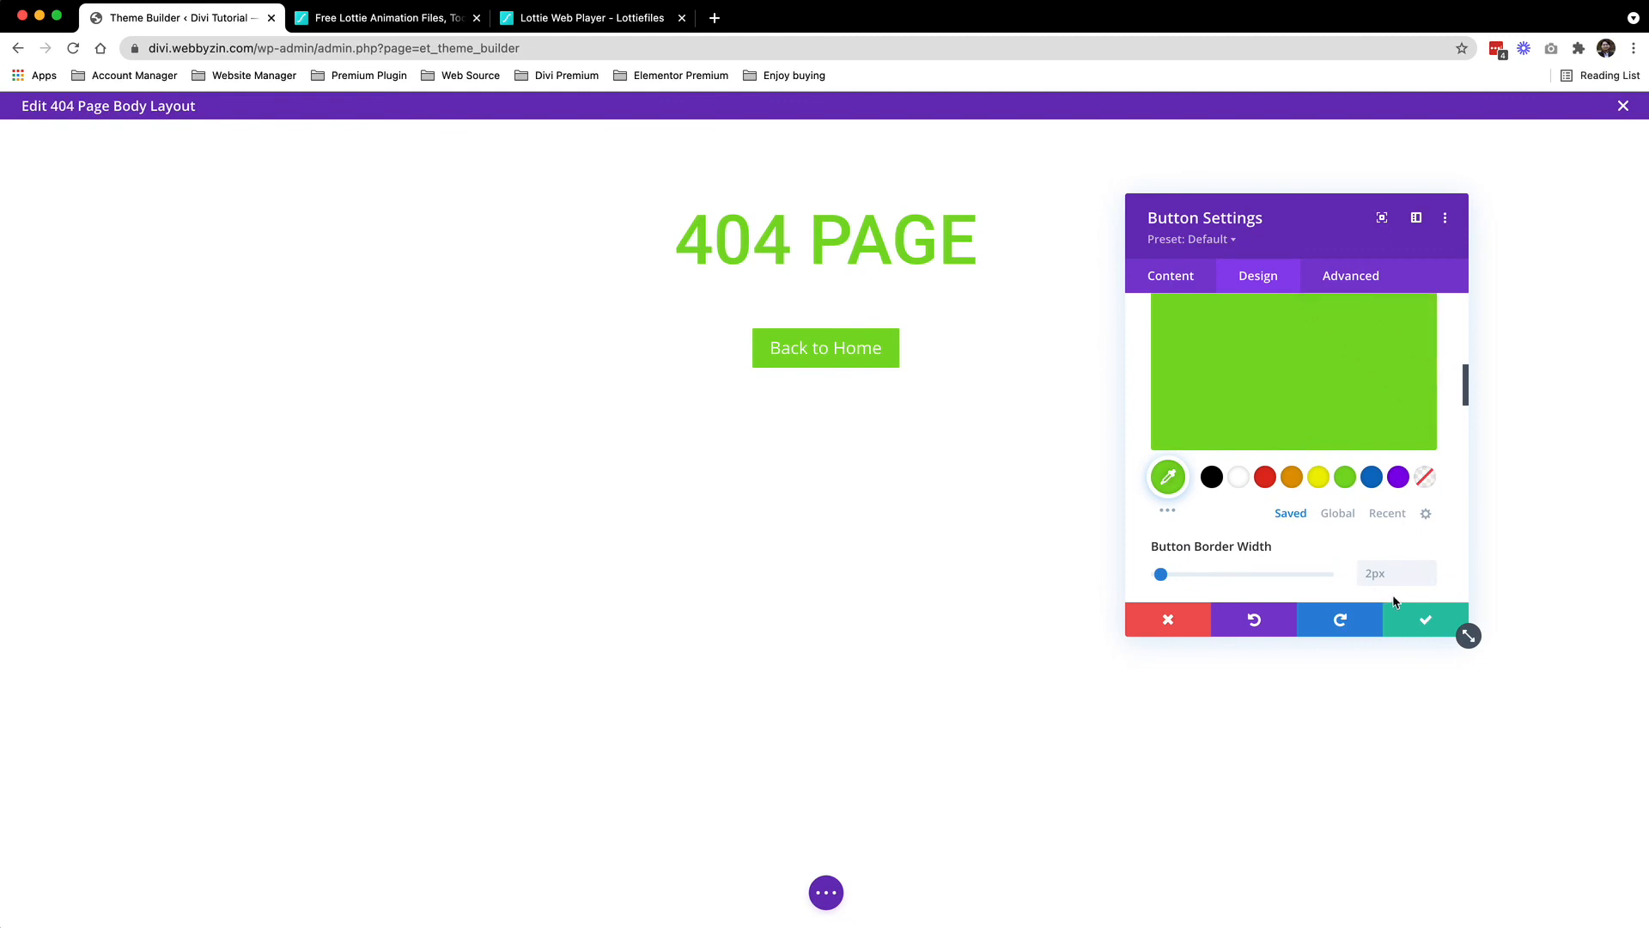
click(1436, 634)
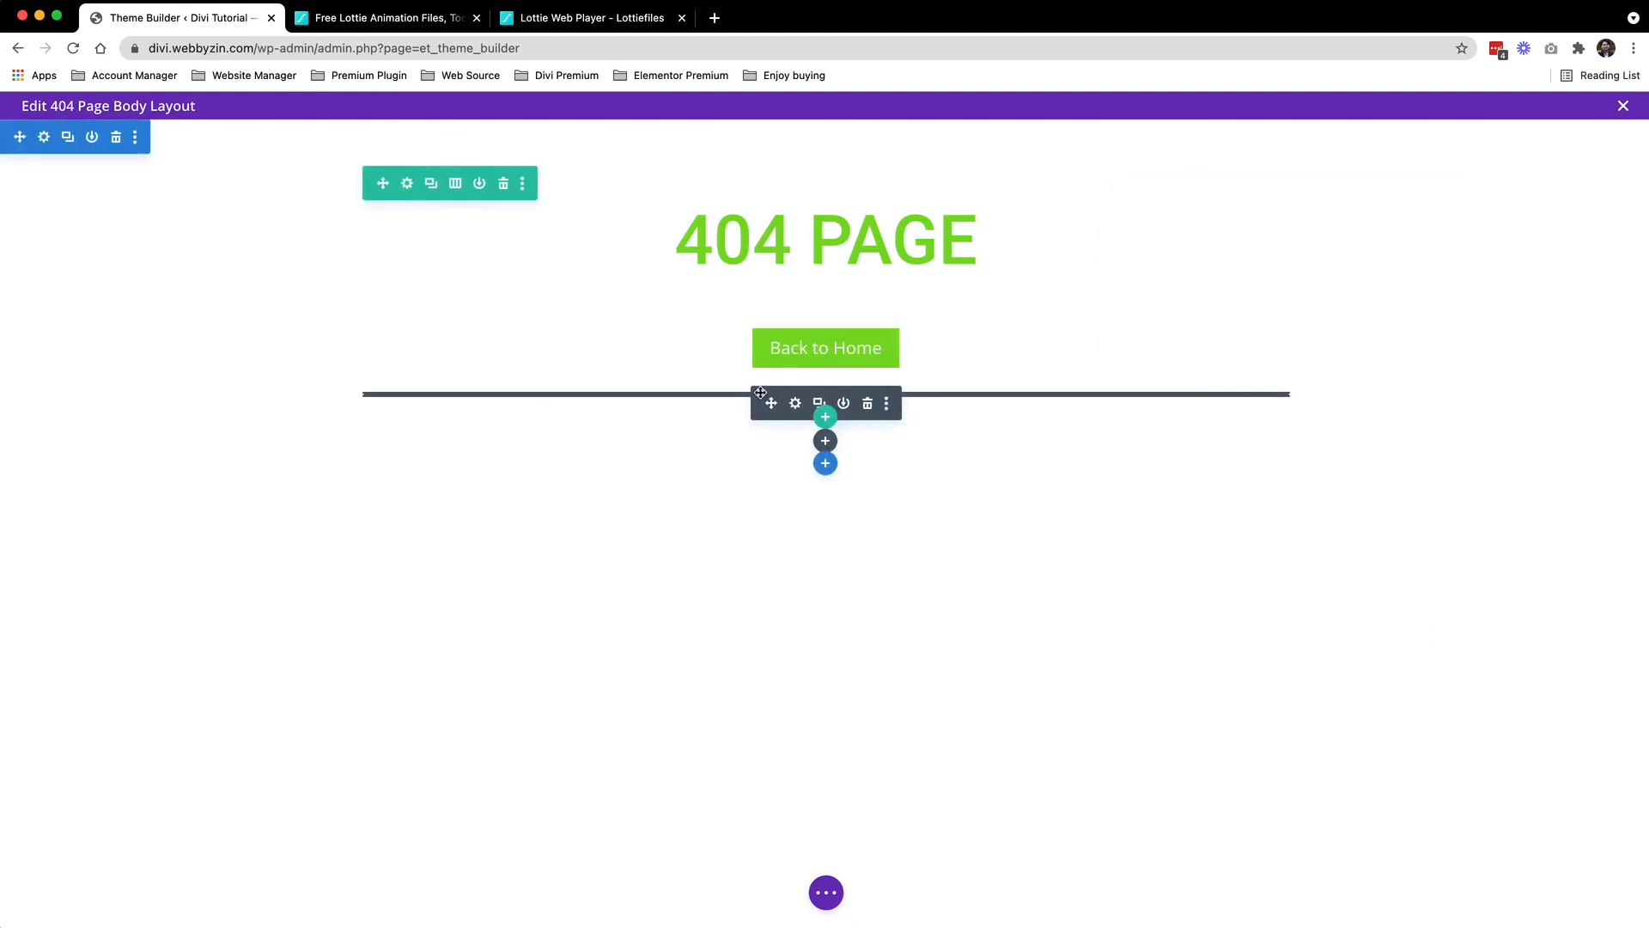
Move the Code module above the "Back to Home" button, and save the 404 body layout and the Theme Builder changes
drag(769, 402, 783, 337)
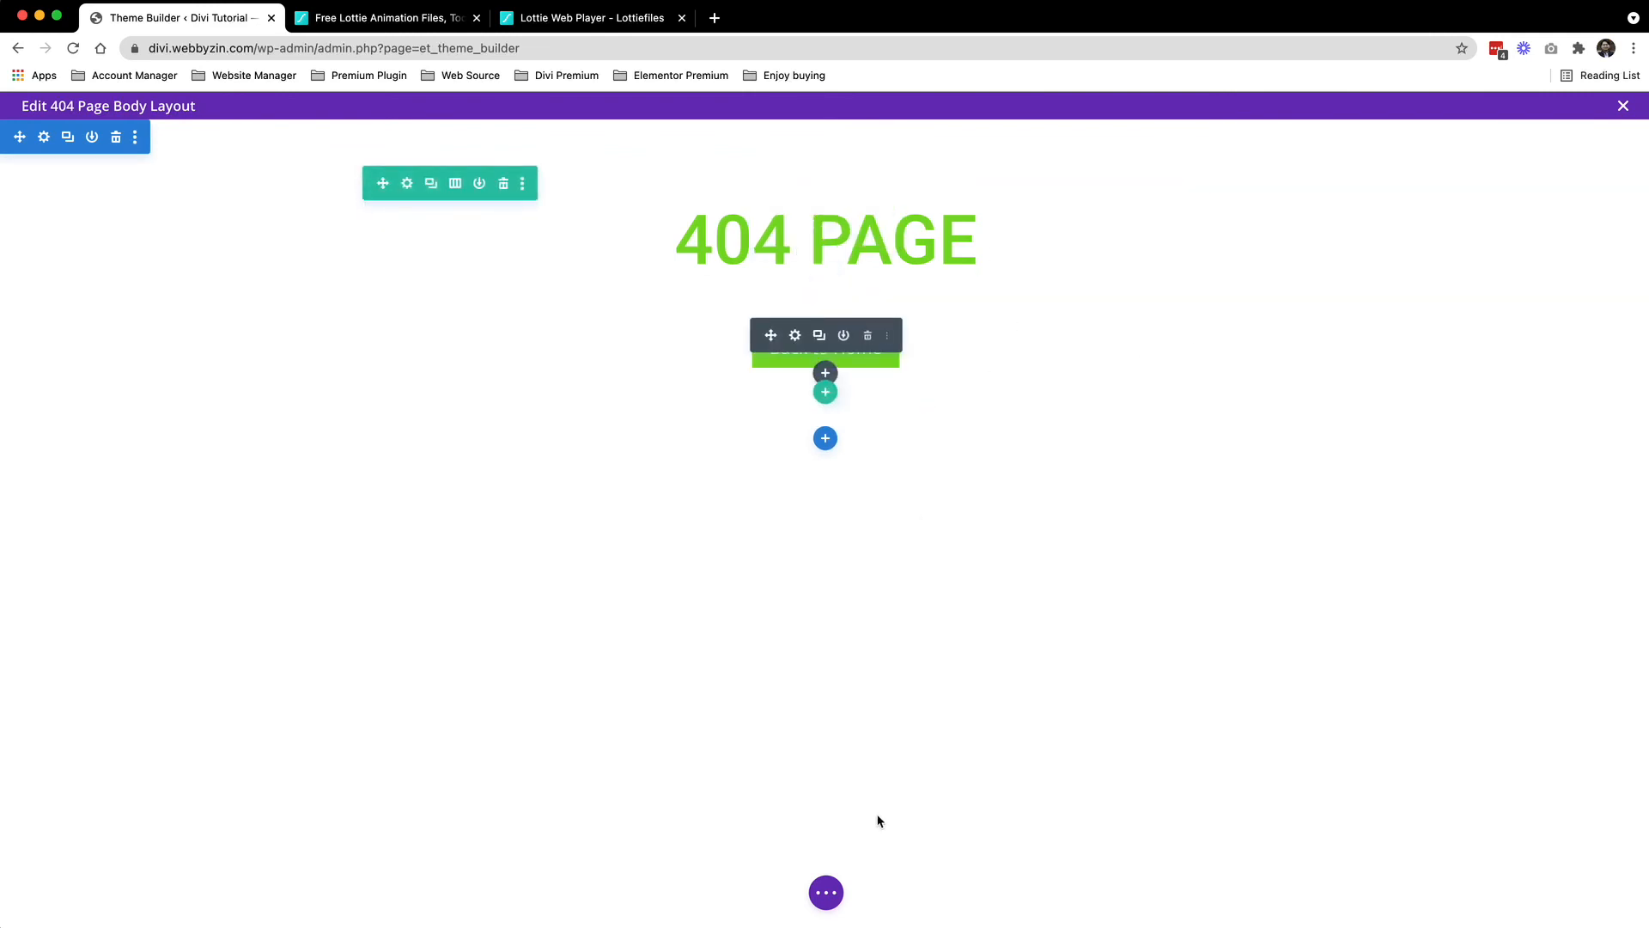
click(827, 892)
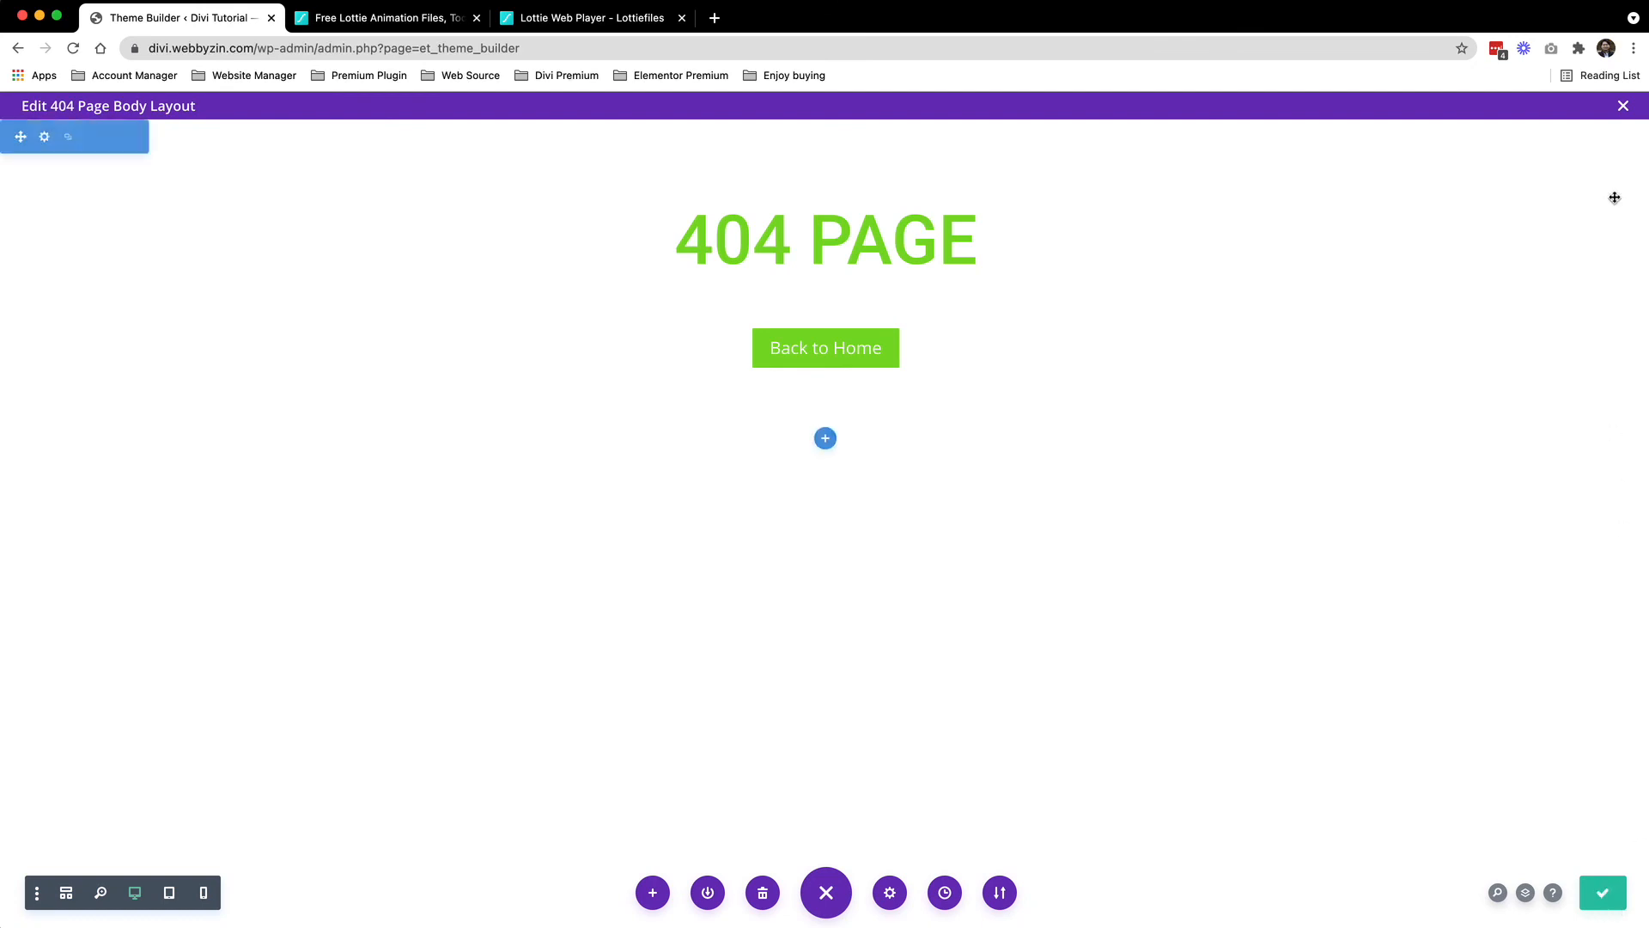
click(1625, 106)
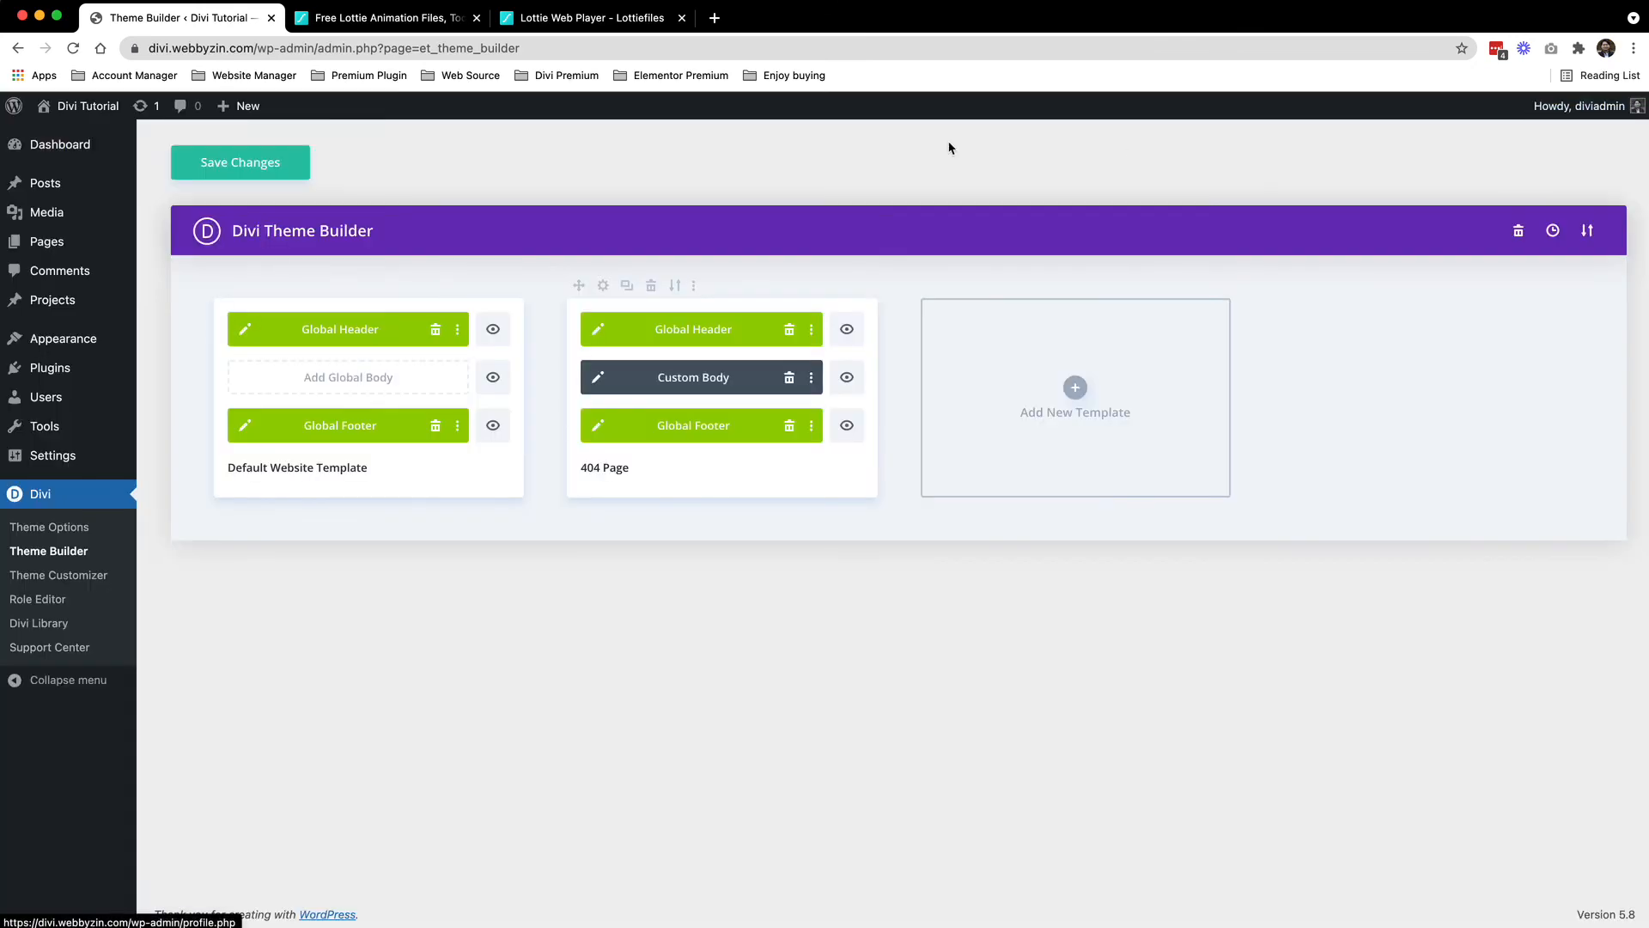
click(268, 163)
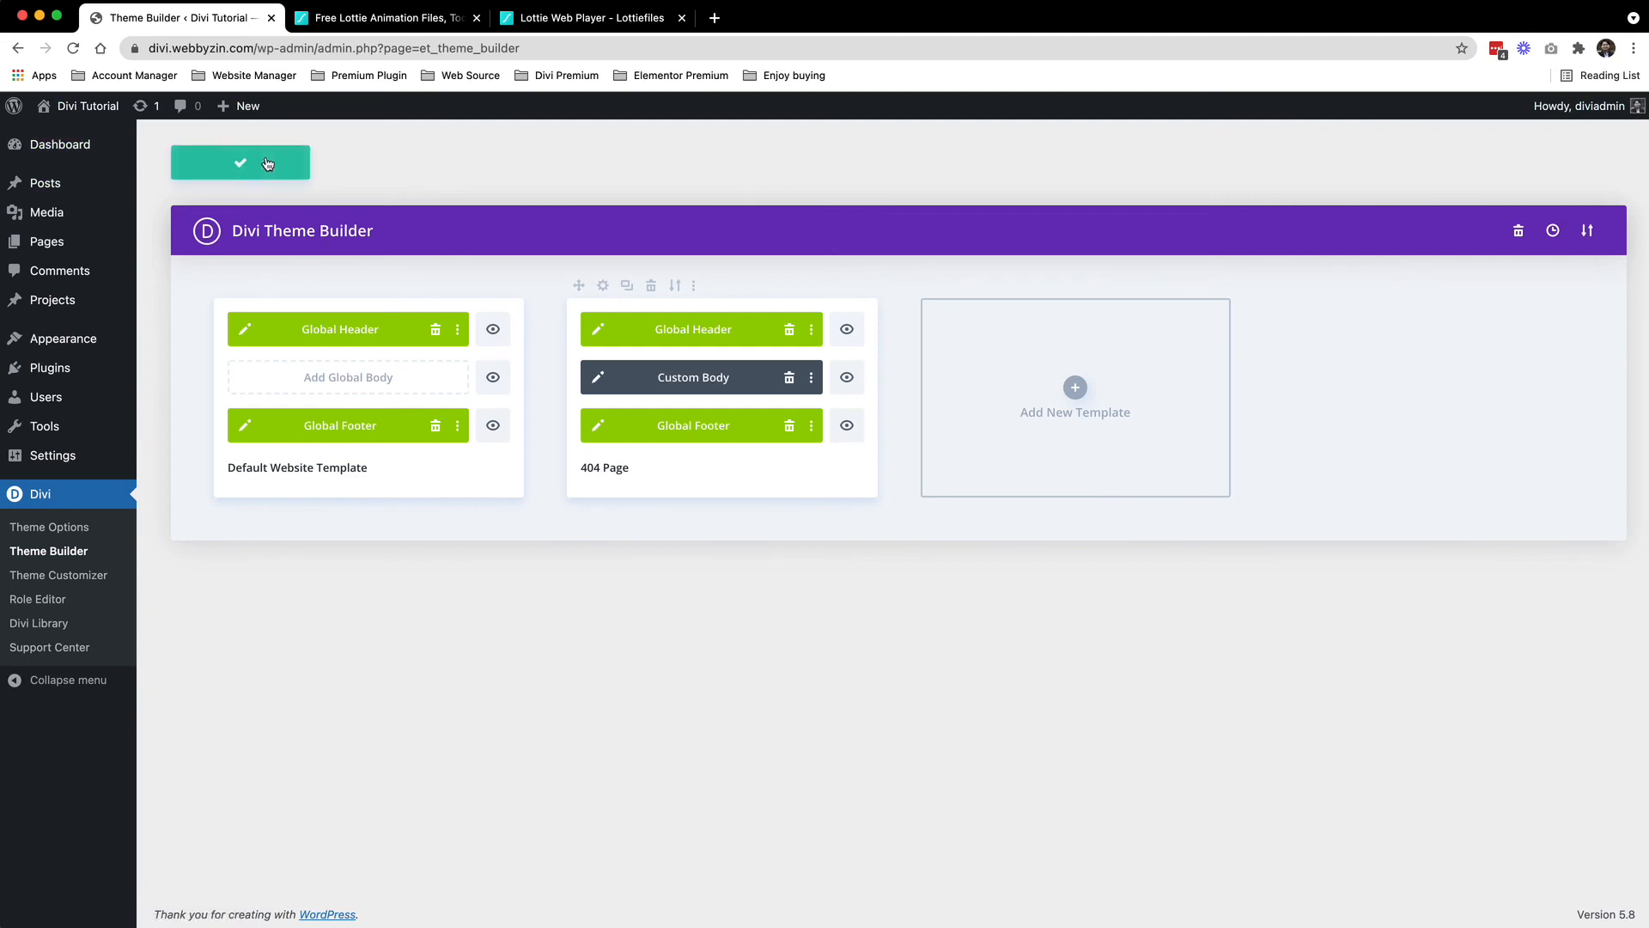
Close the 404 Animation preview on the LottieFiles site and return to the Divi Theme Builder
click(386, 17)
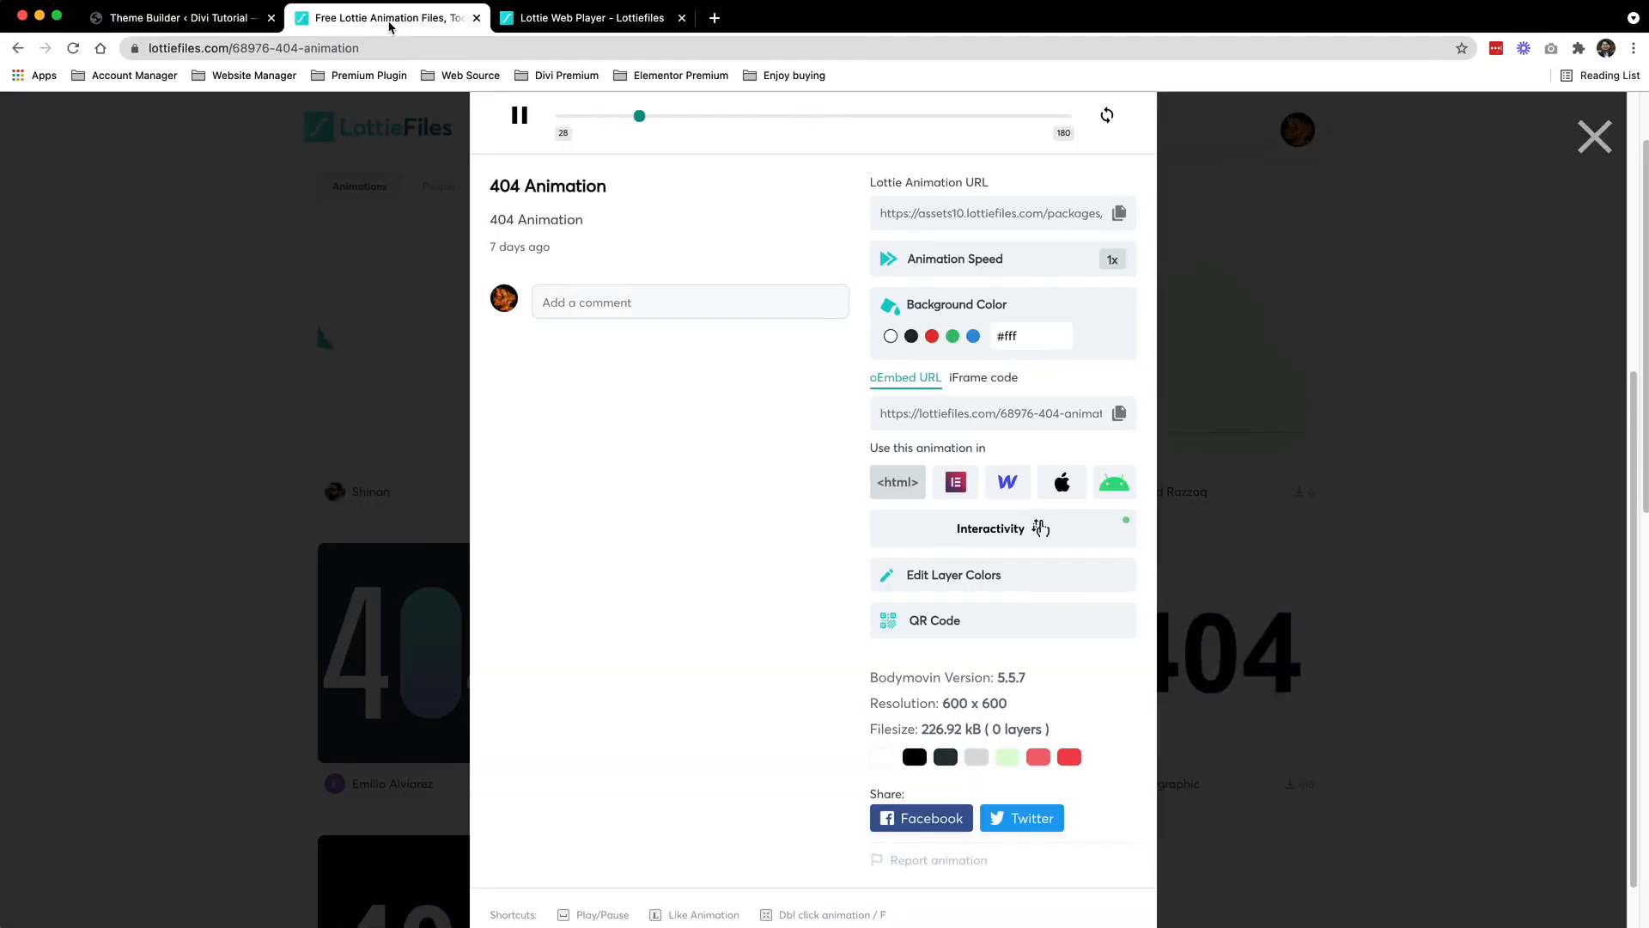
click(1594, 136)
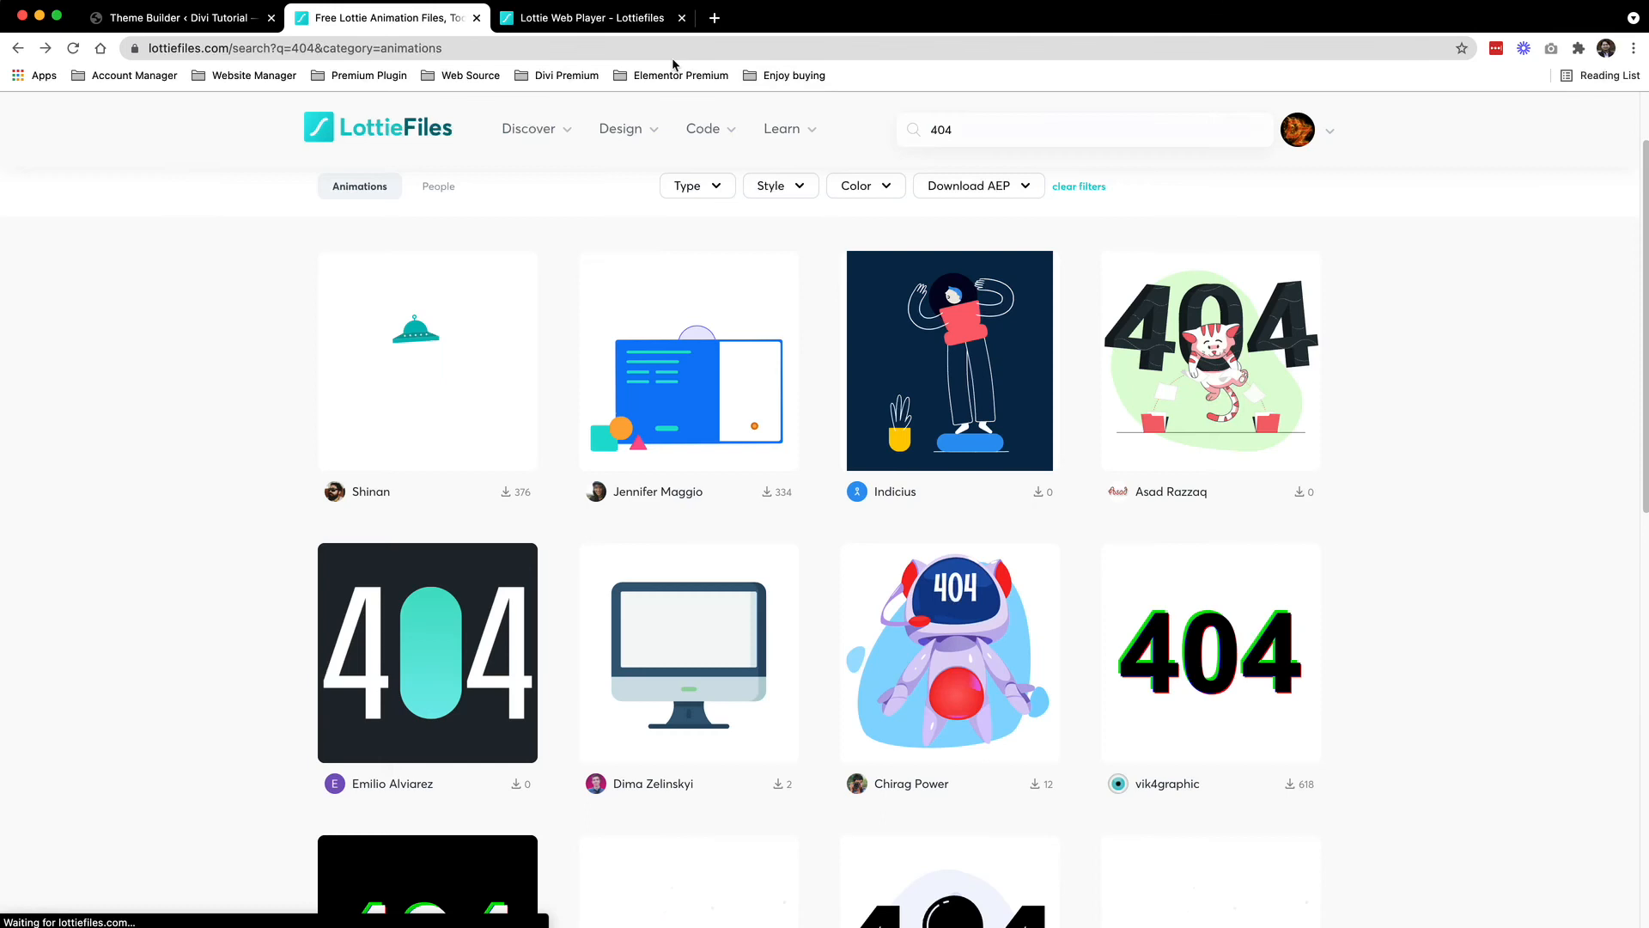
click(185, 19)
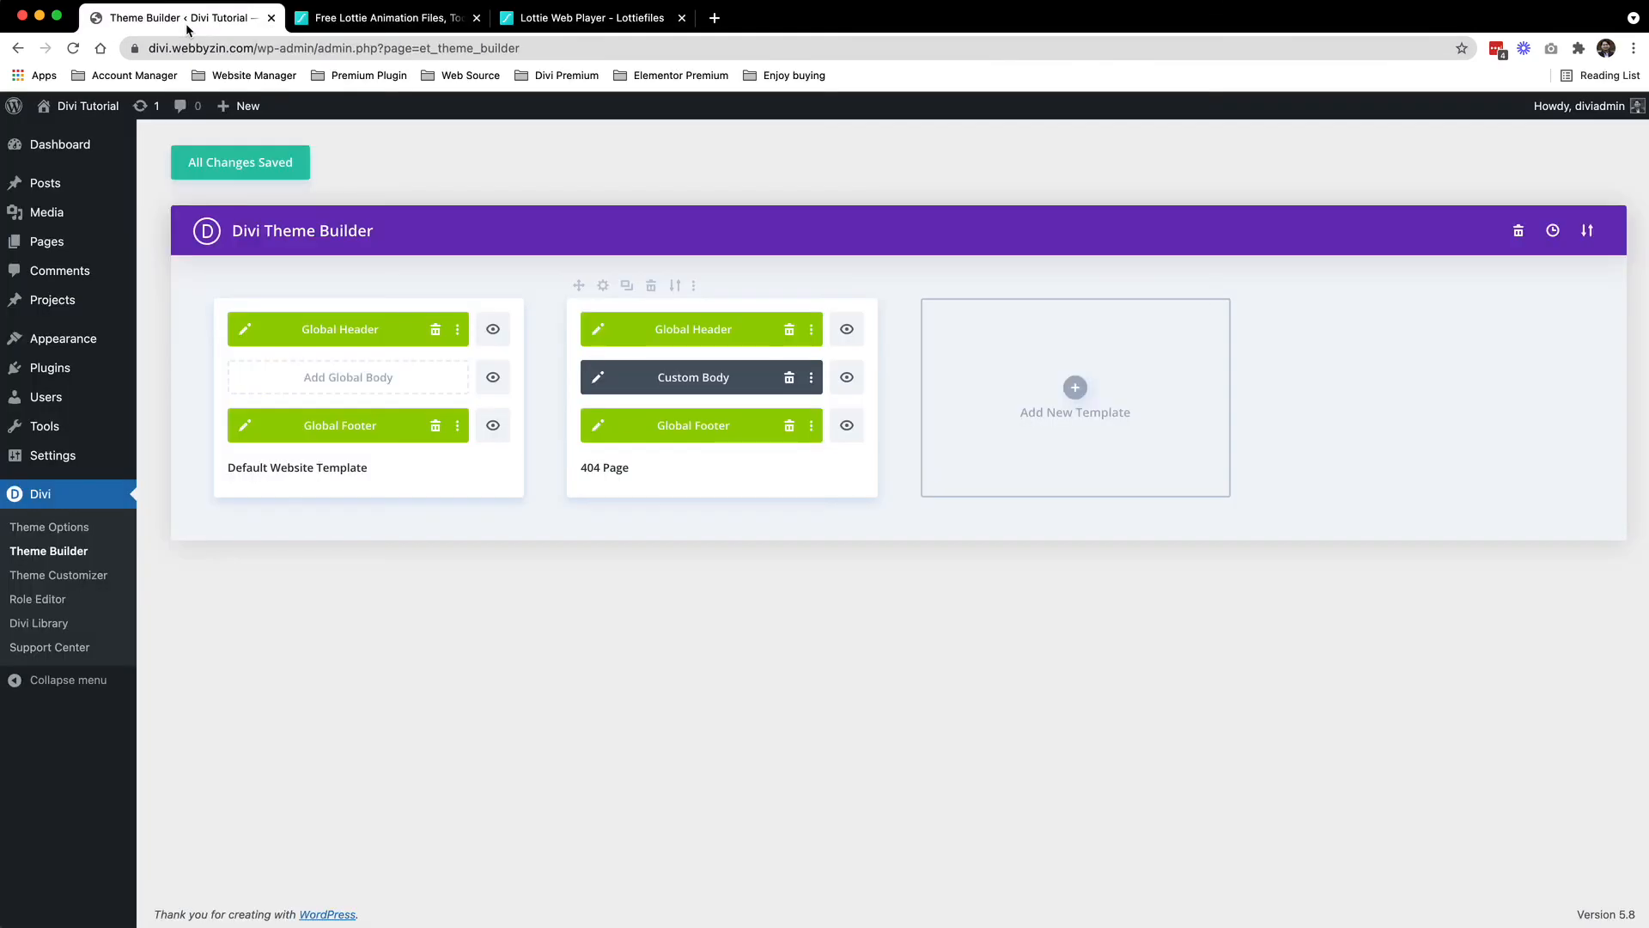
Close both remaining LottieFiles pages, then open the live Divi Tutorial site separately and look over its homepage
click(477, 18)
click(478, 18)
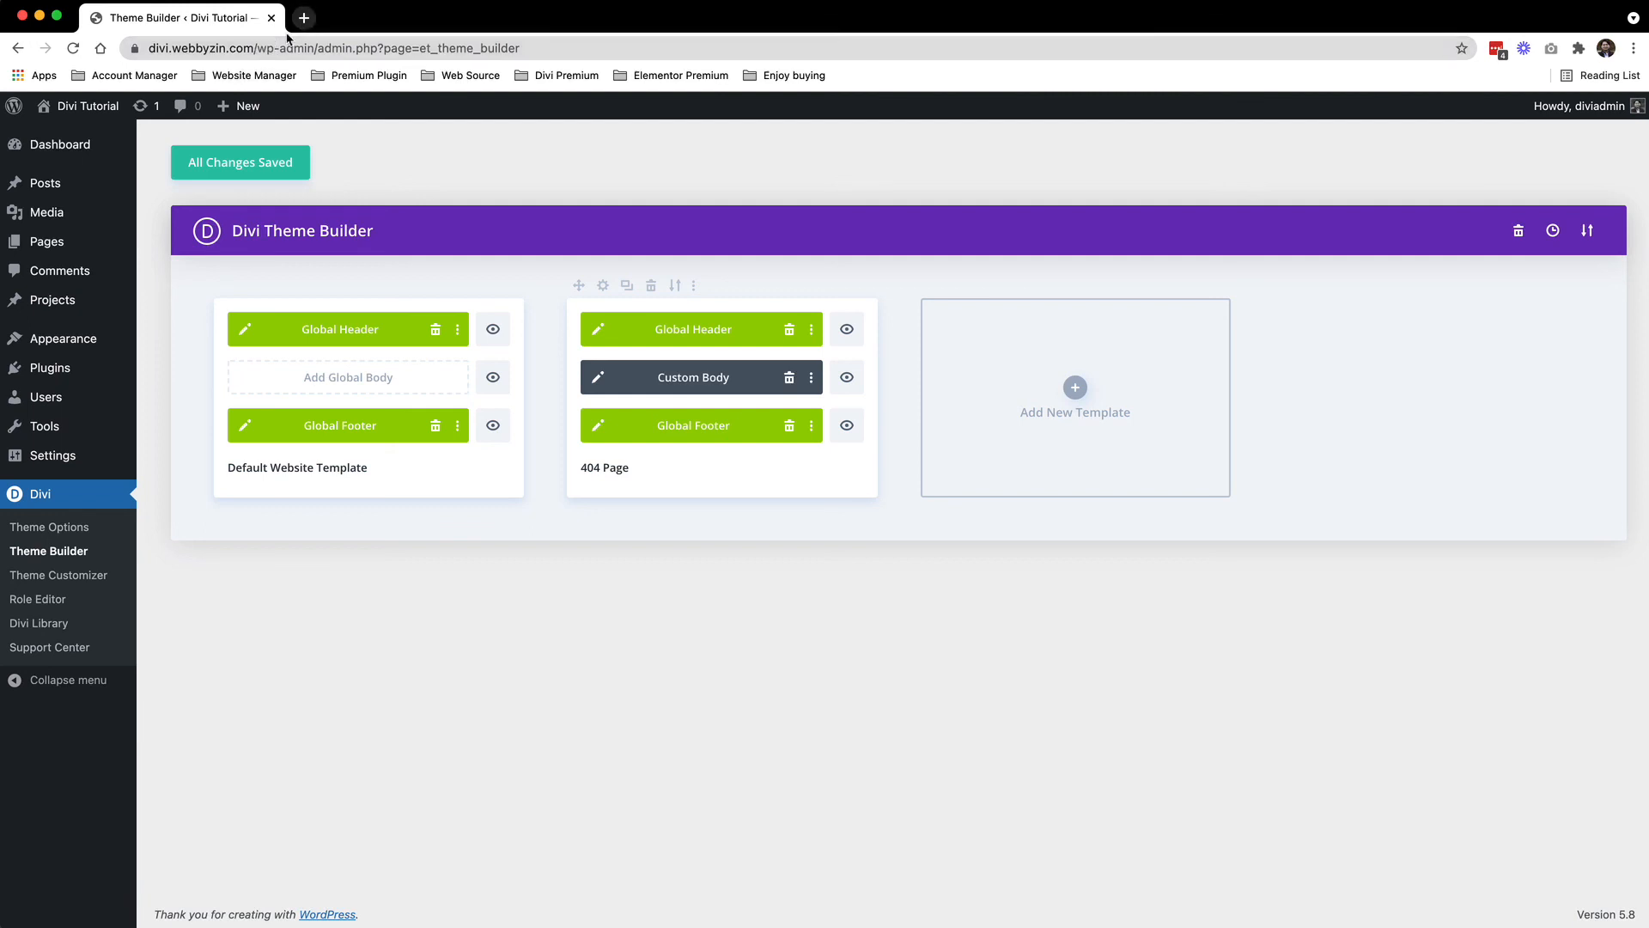
mouse_move(62, 108)
super+click(58, 137)
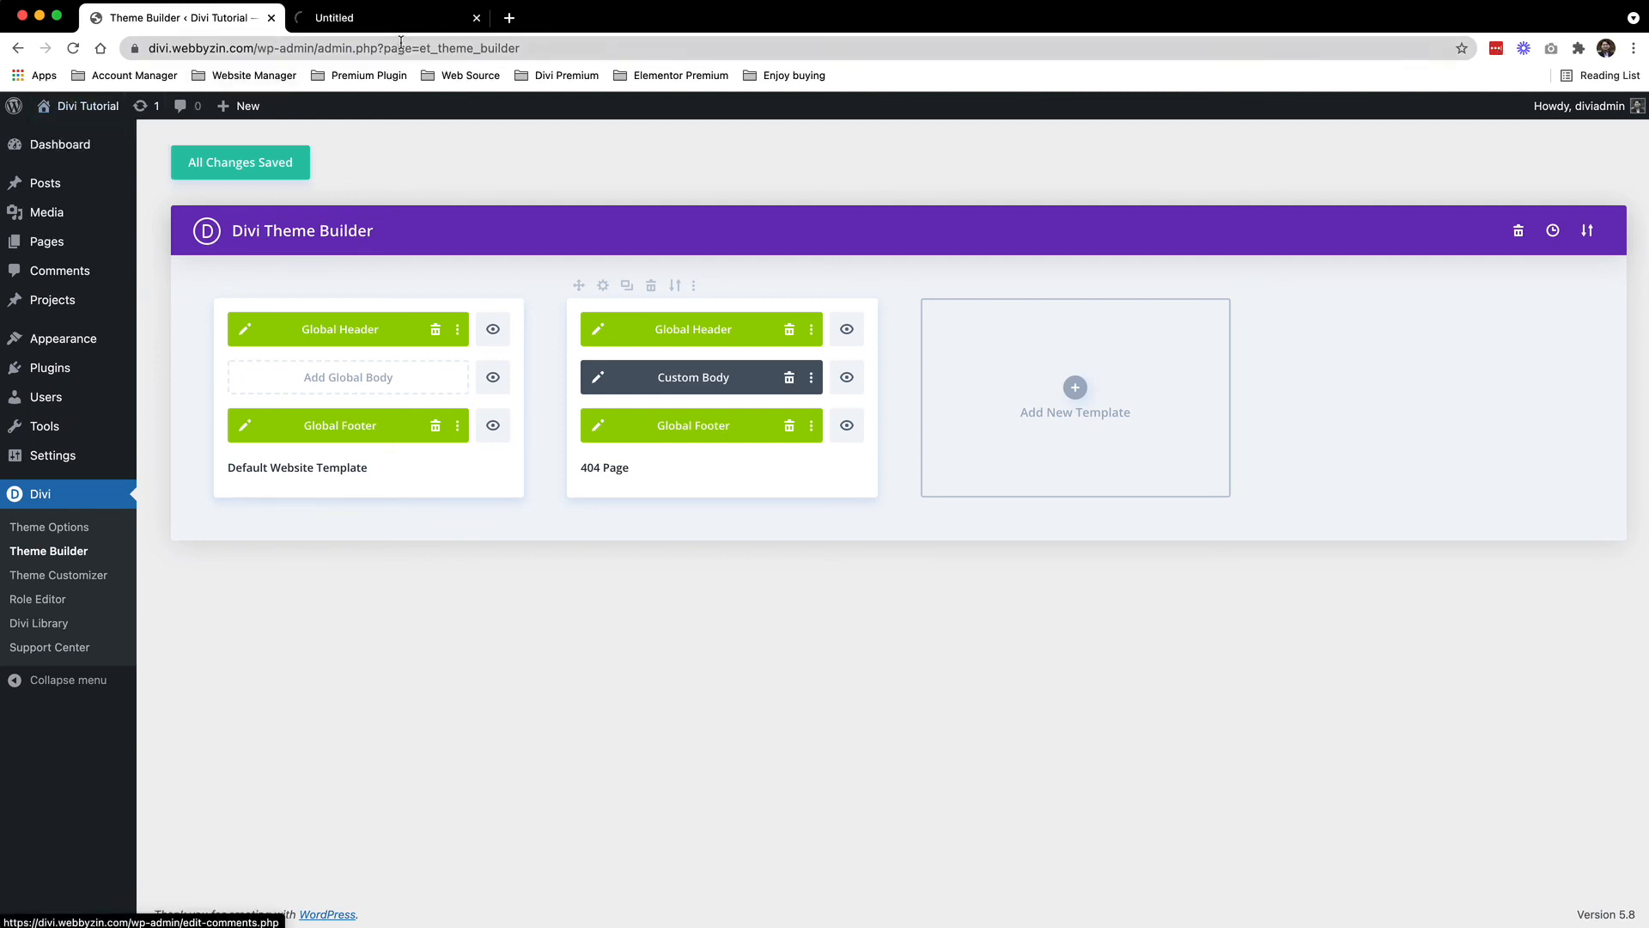
click(390, 18)
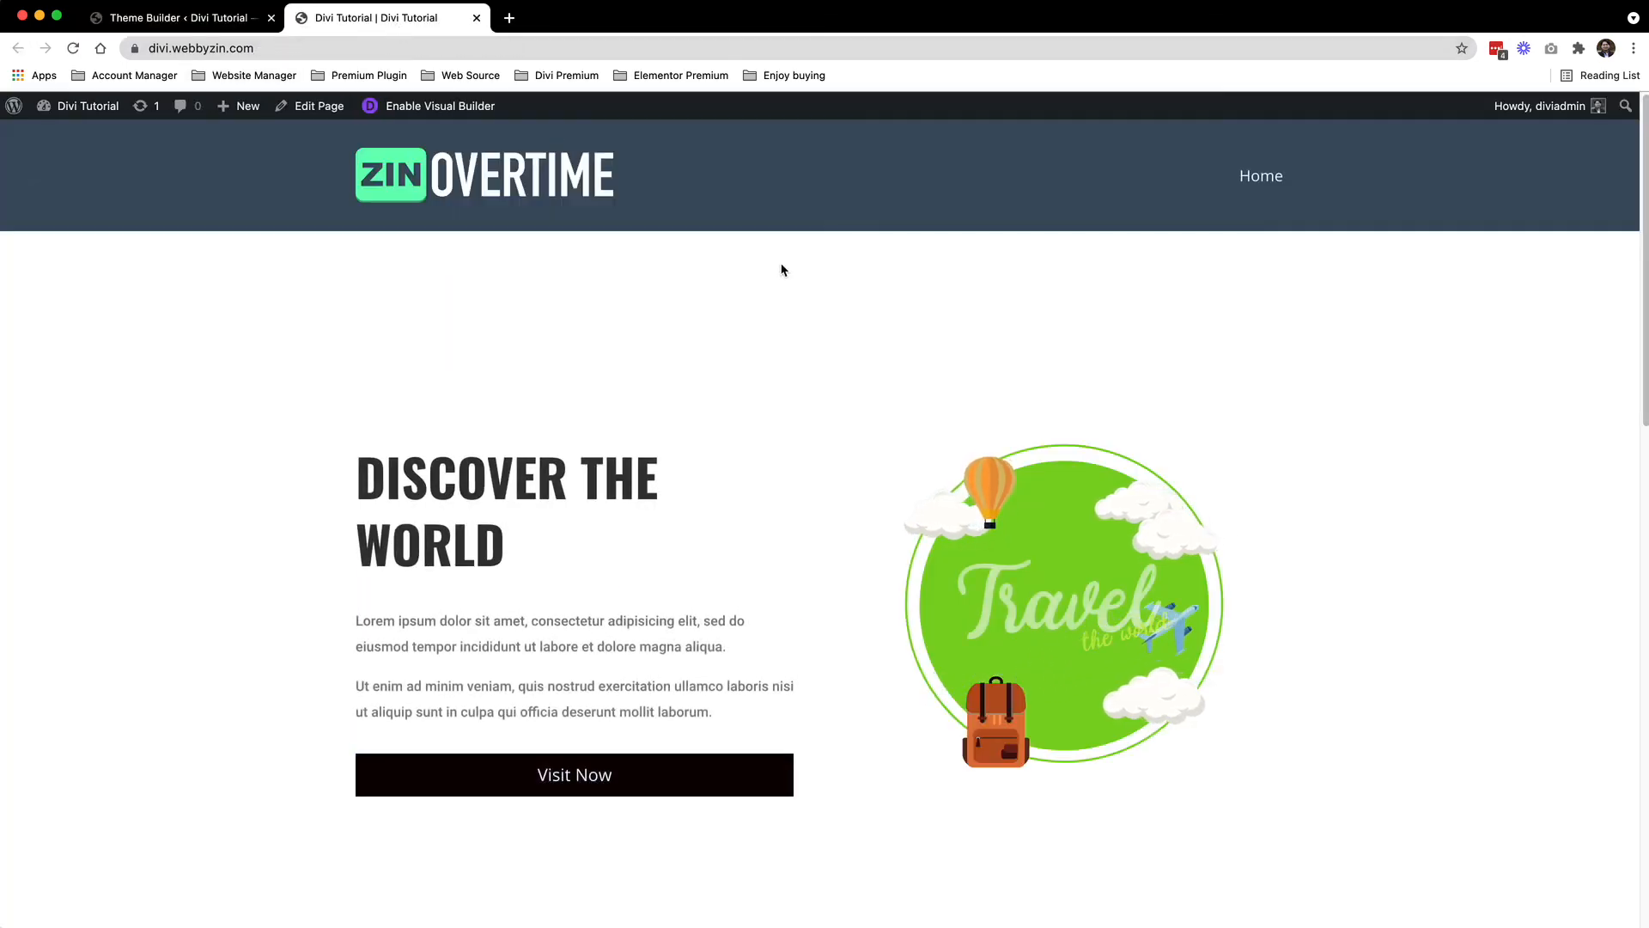
scroll(781, 269, down, 4)
scroll(784, 272, up, 4)
scroll(767, 284, down, 2)
scroll(766, 287, down, 3)
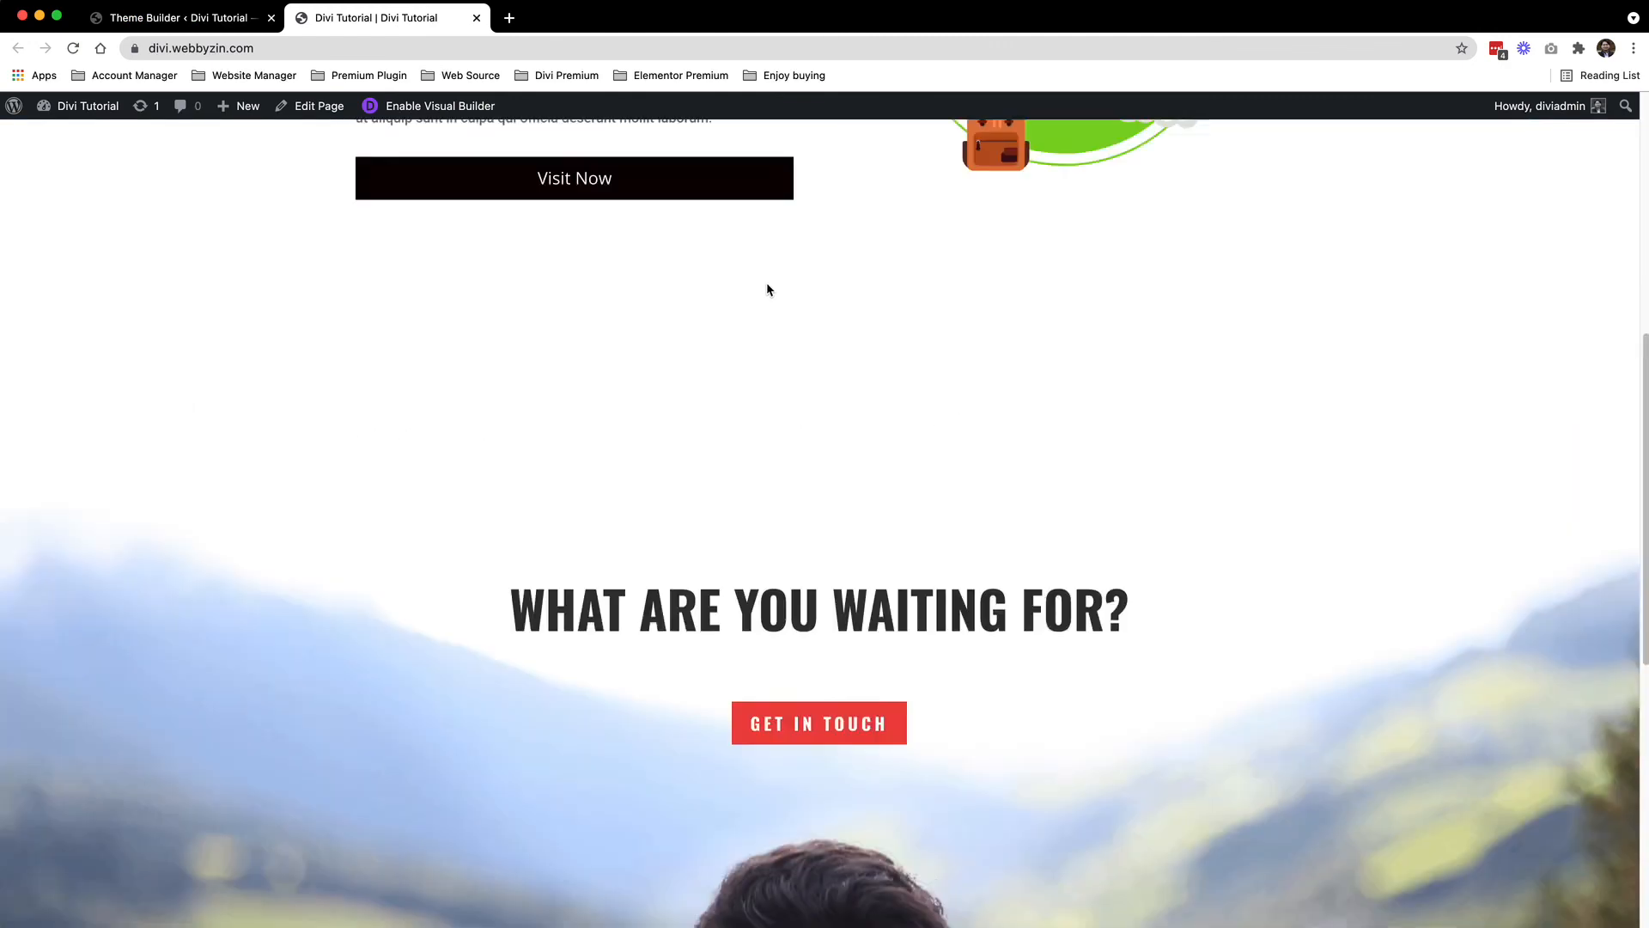
scroll(766, 287, up, 6)
Load the nonexistent address divi.webbyzin.com/ahdahd and examine the custom 404 page's heading, animation and button
click(563, 48)
click(564, 48)
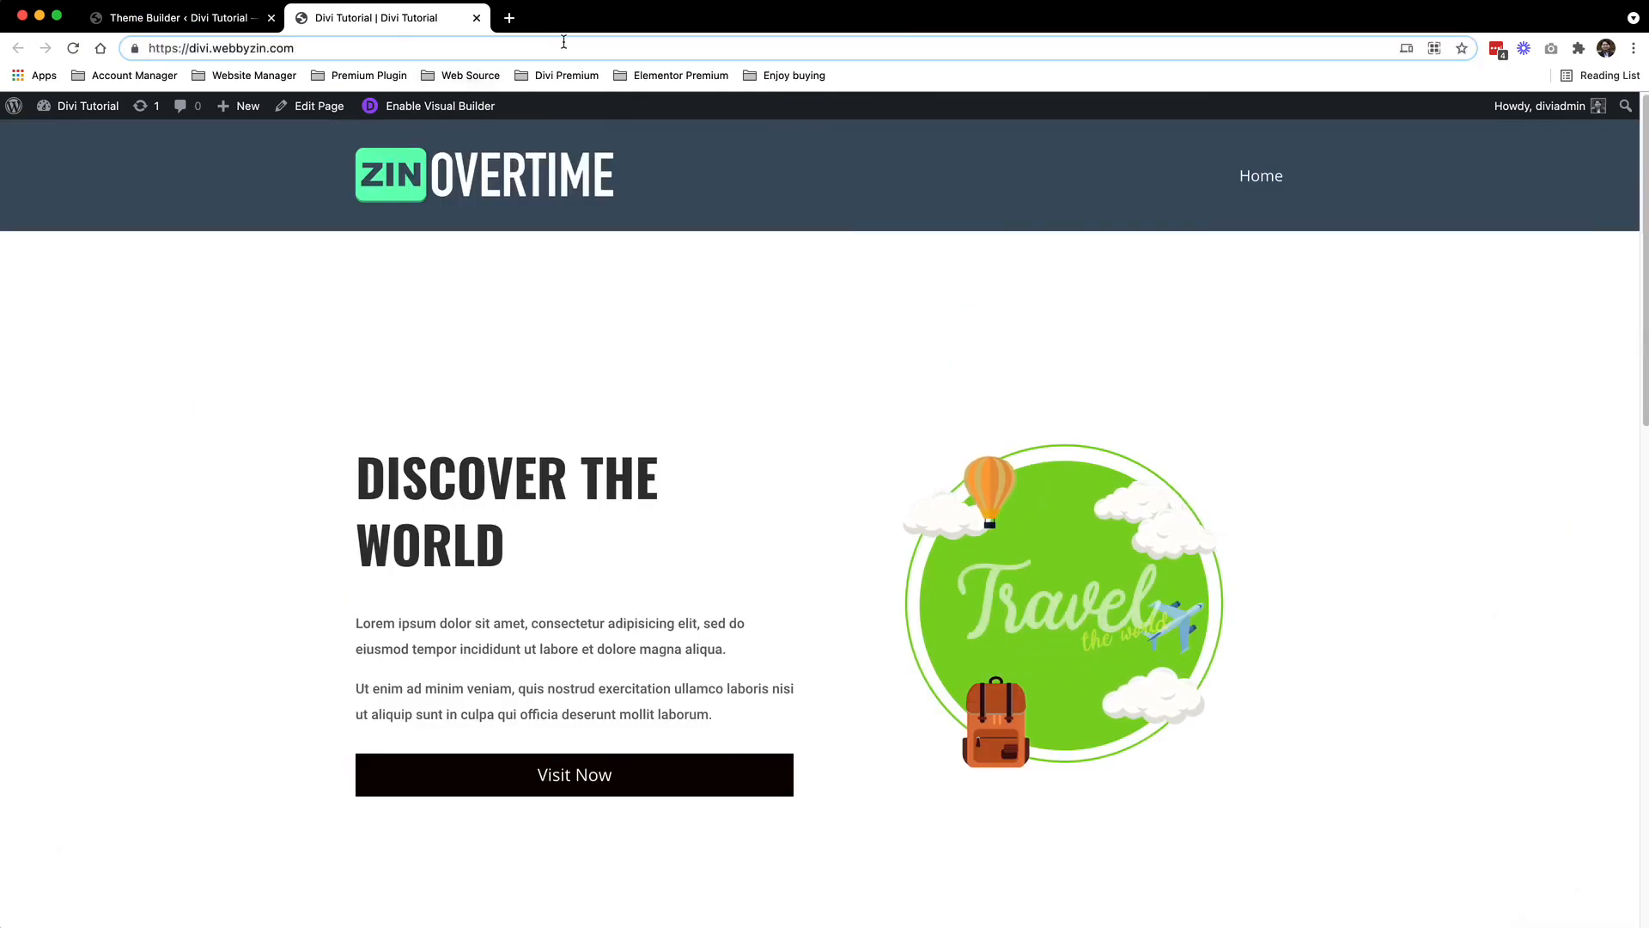
text(/)
text(ahdahd)
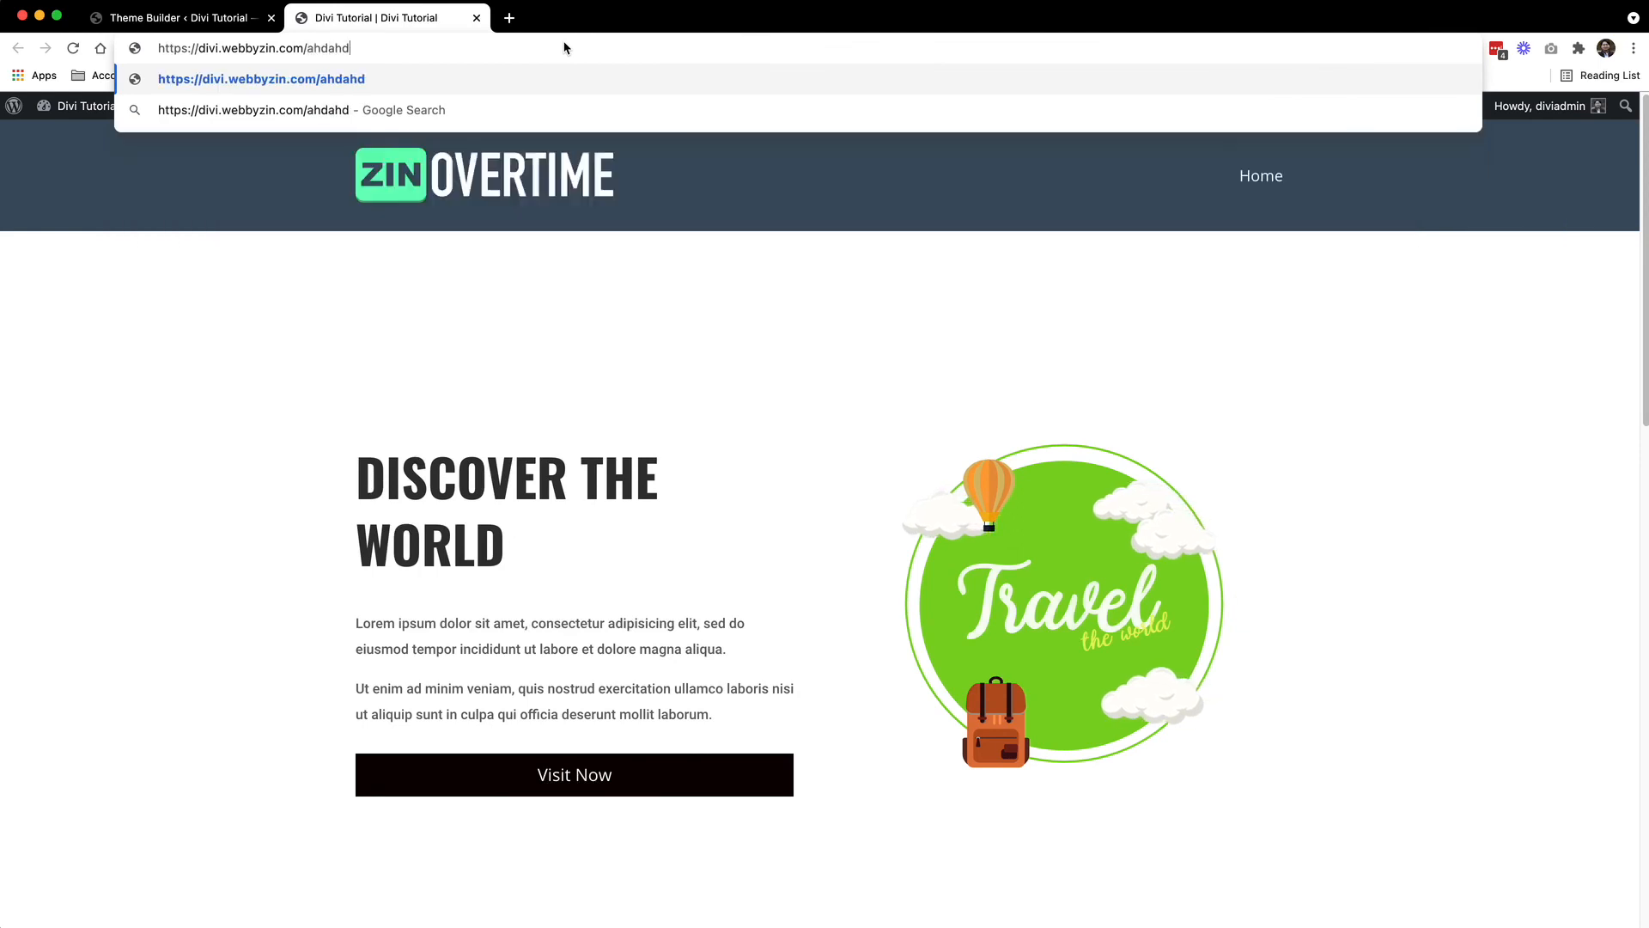
key(Return)
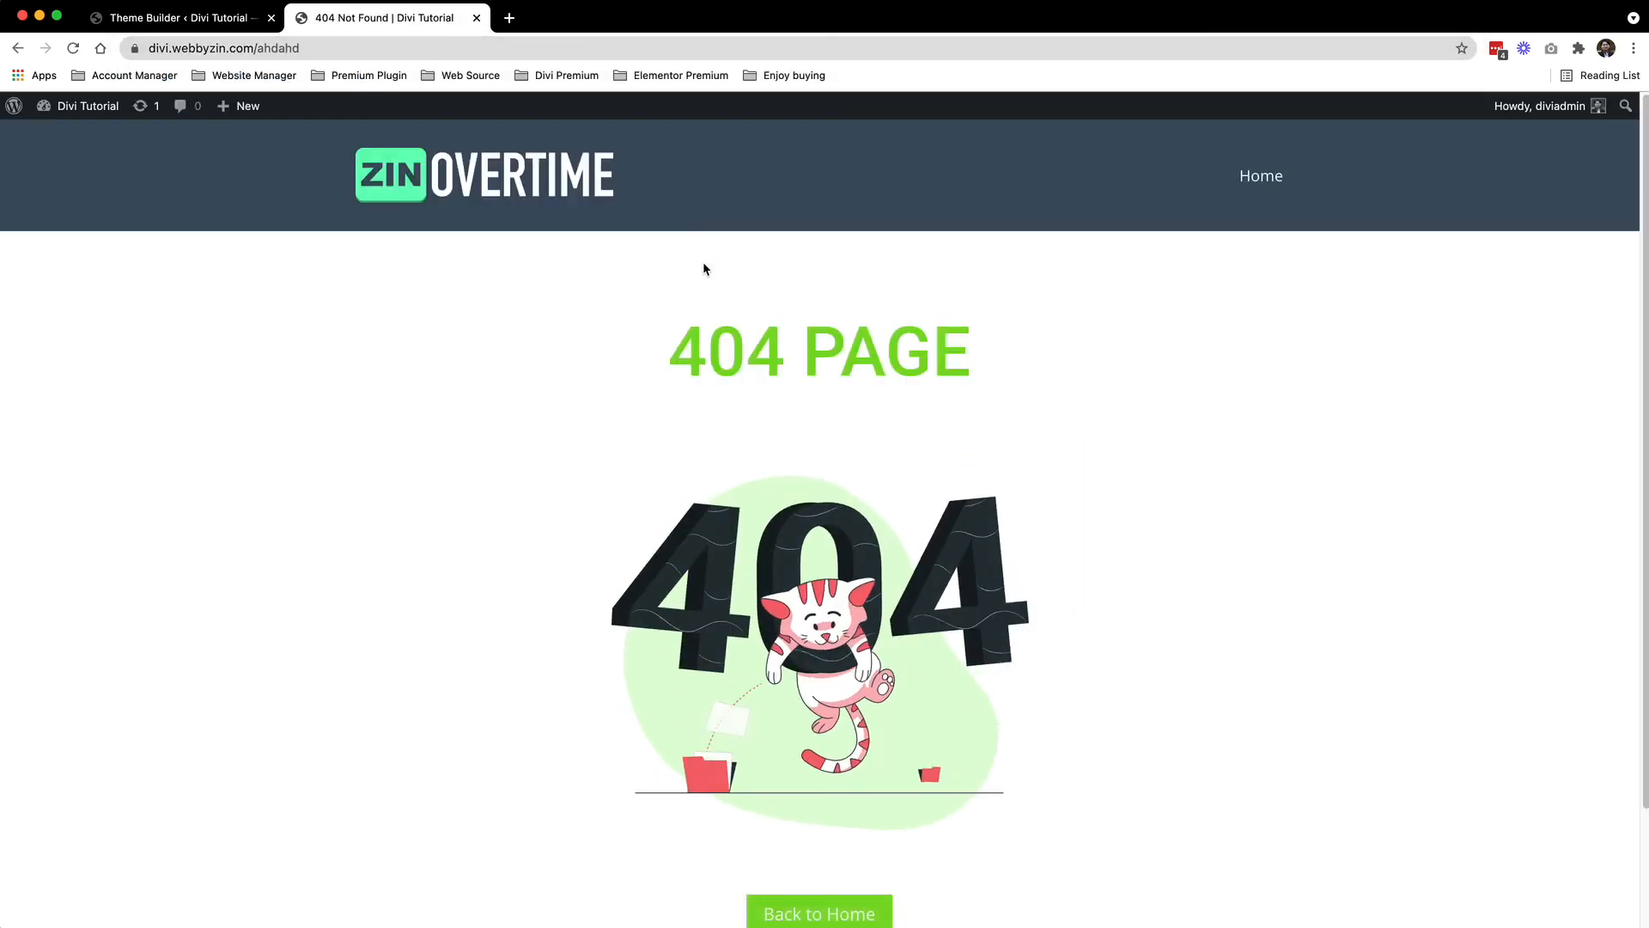
scroll(703, 266, down, 3)
scroll(702, 273, up, 3)
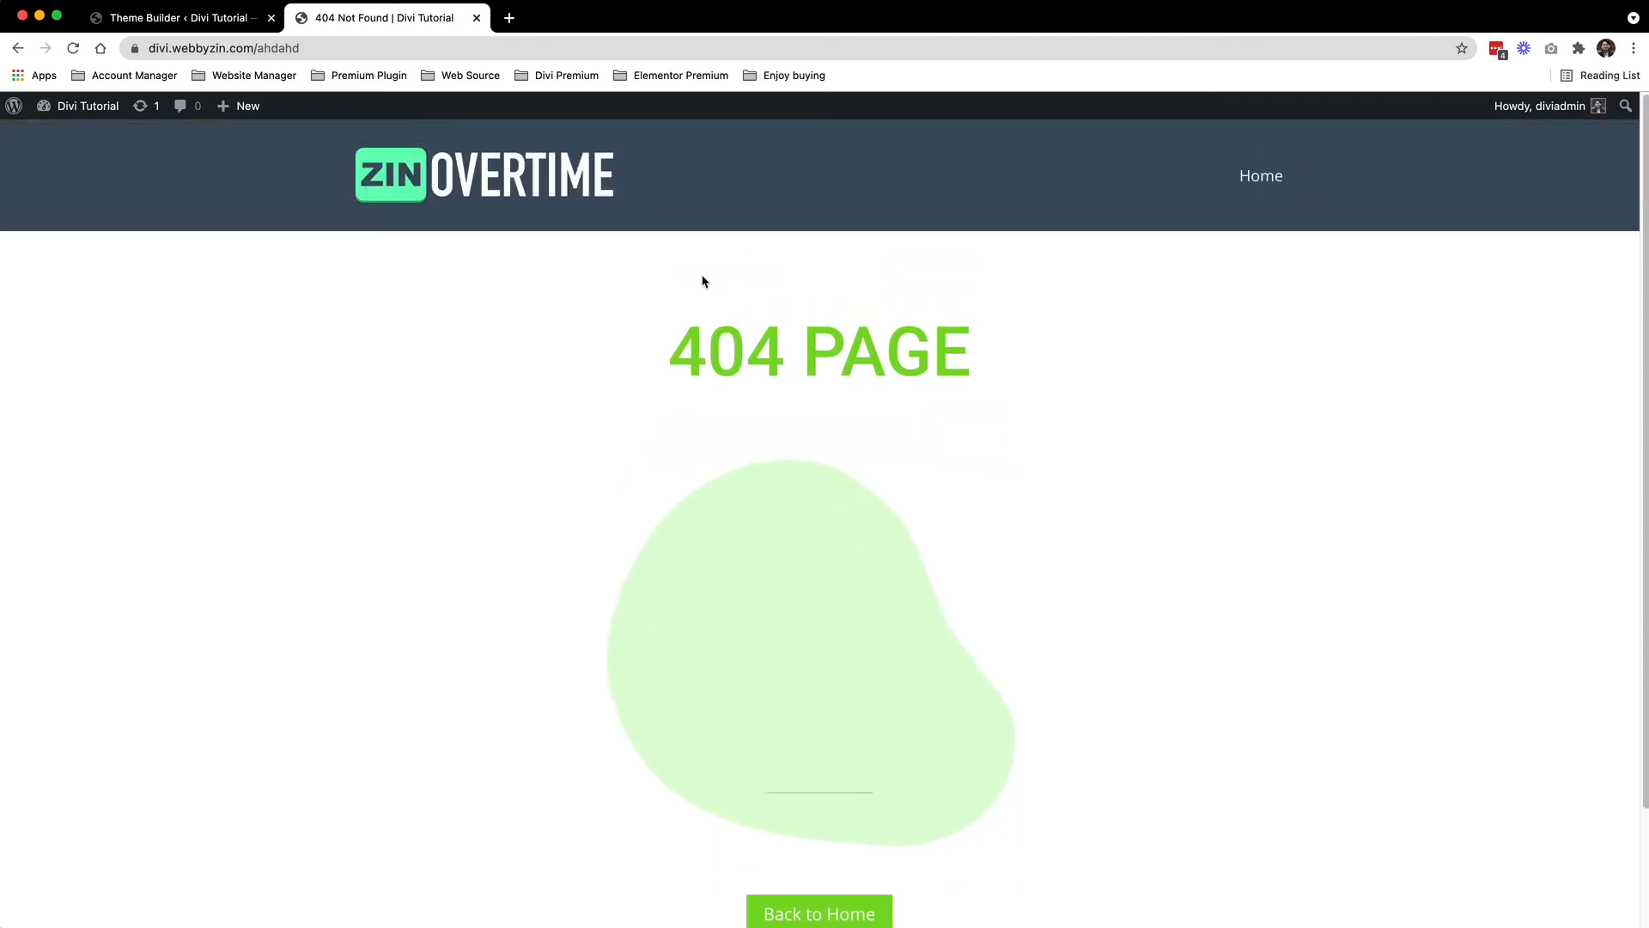
scroll(703, 276, down, 4)
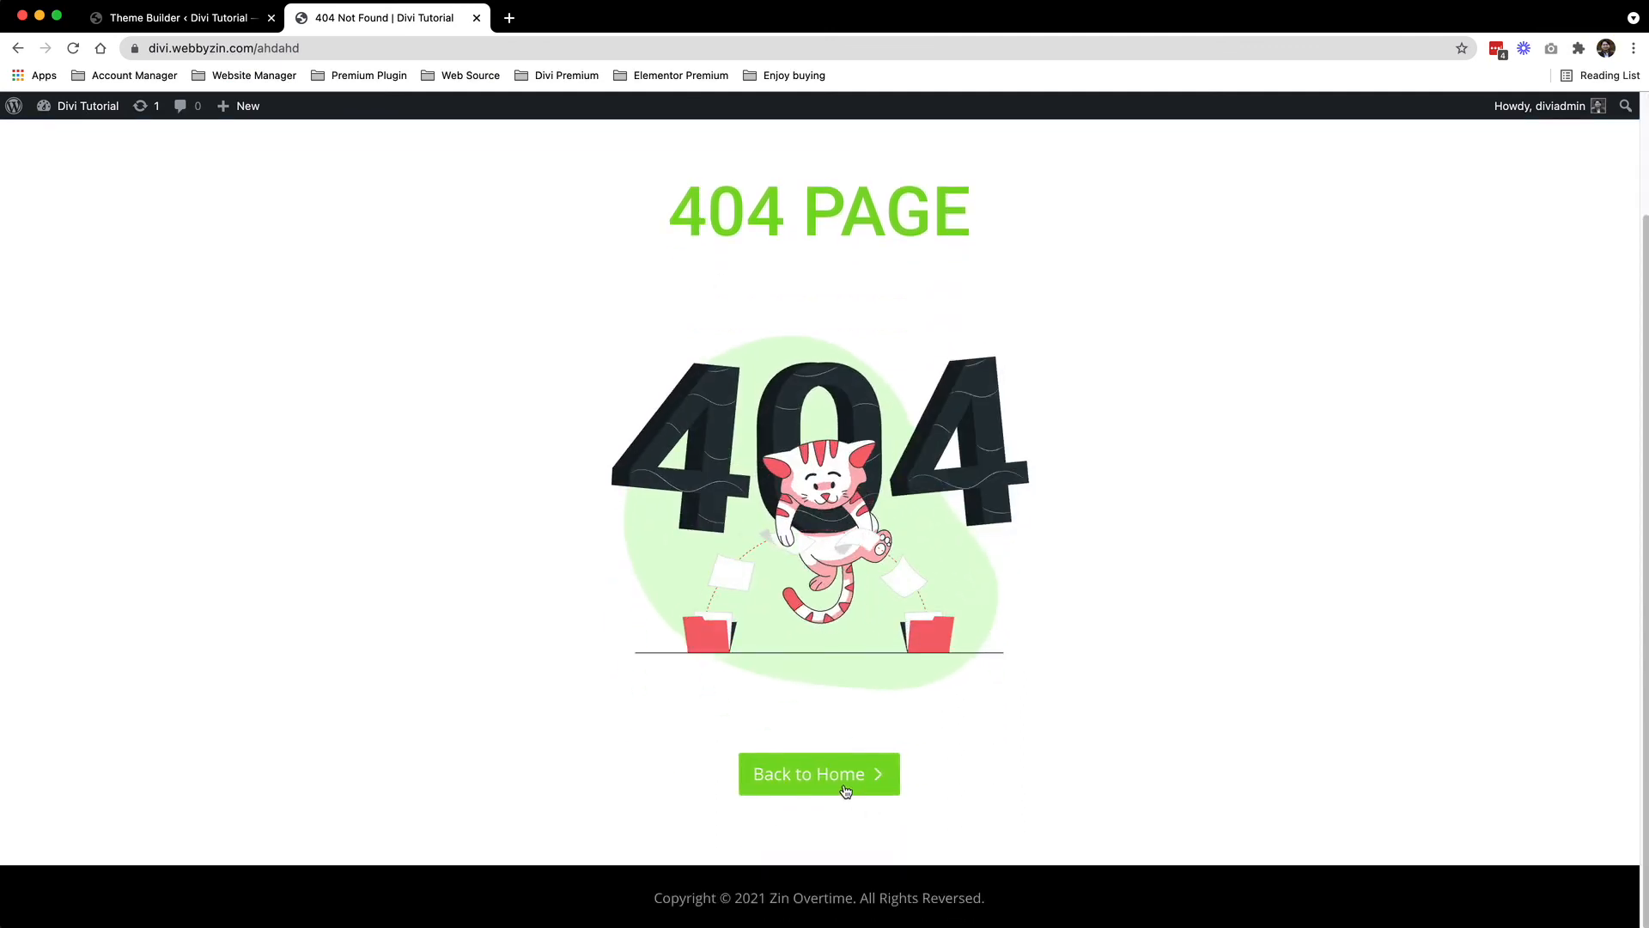
Test the "Back to Home" button on the 404 page and look over the page it leads to
click(815, 776)
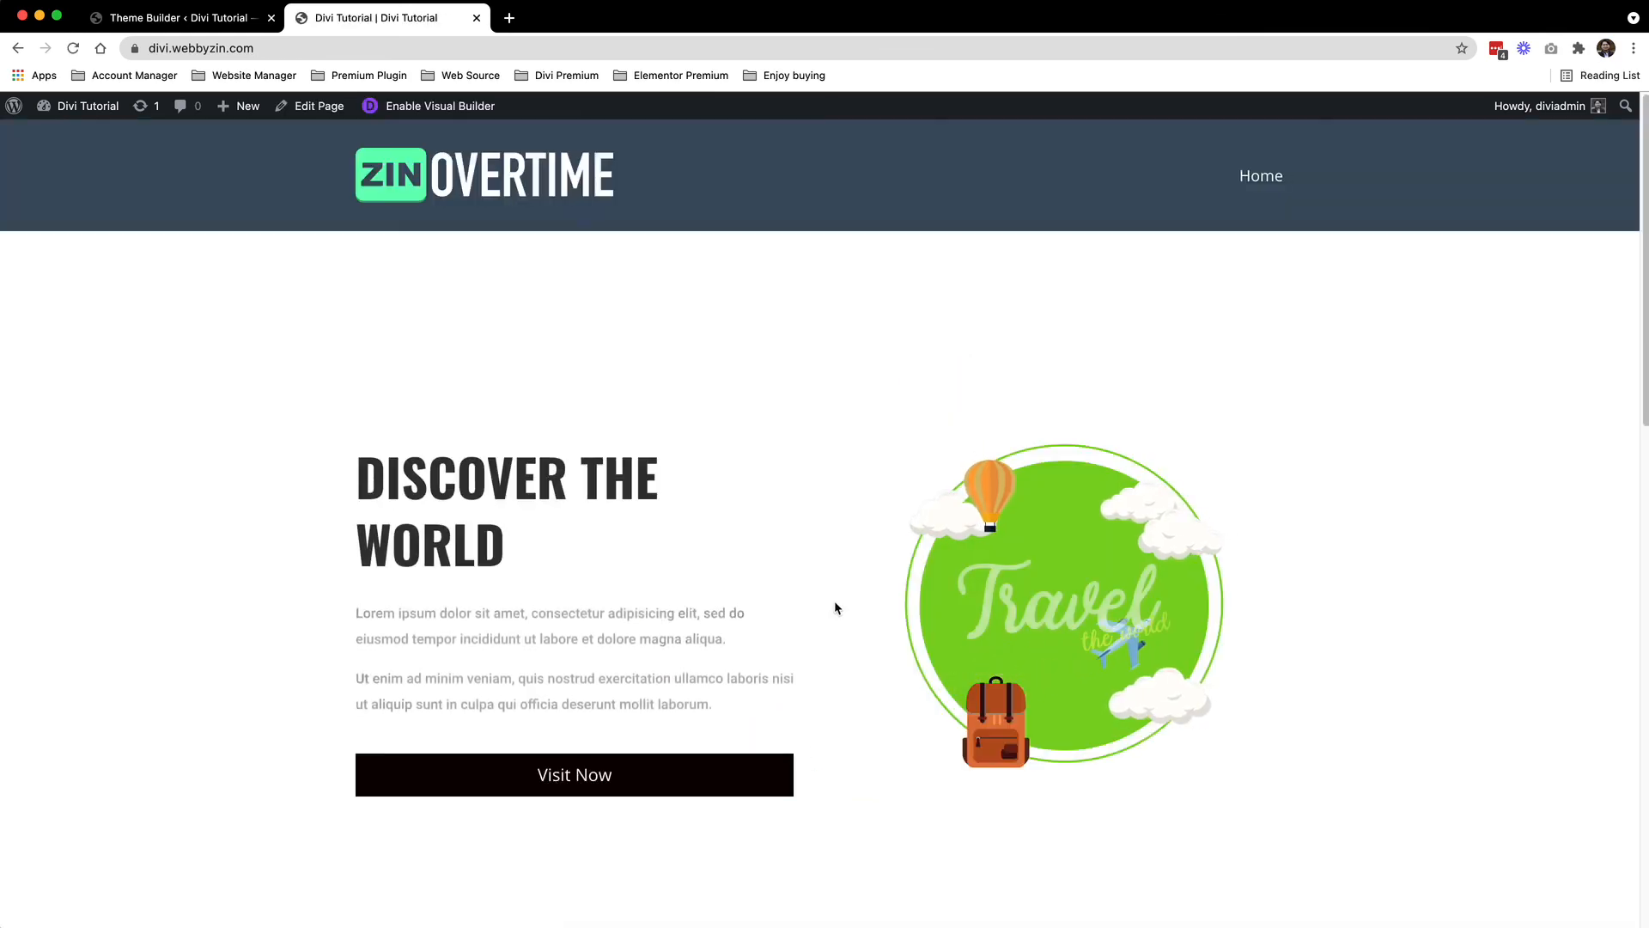
scroll(833, 610, down, 8)
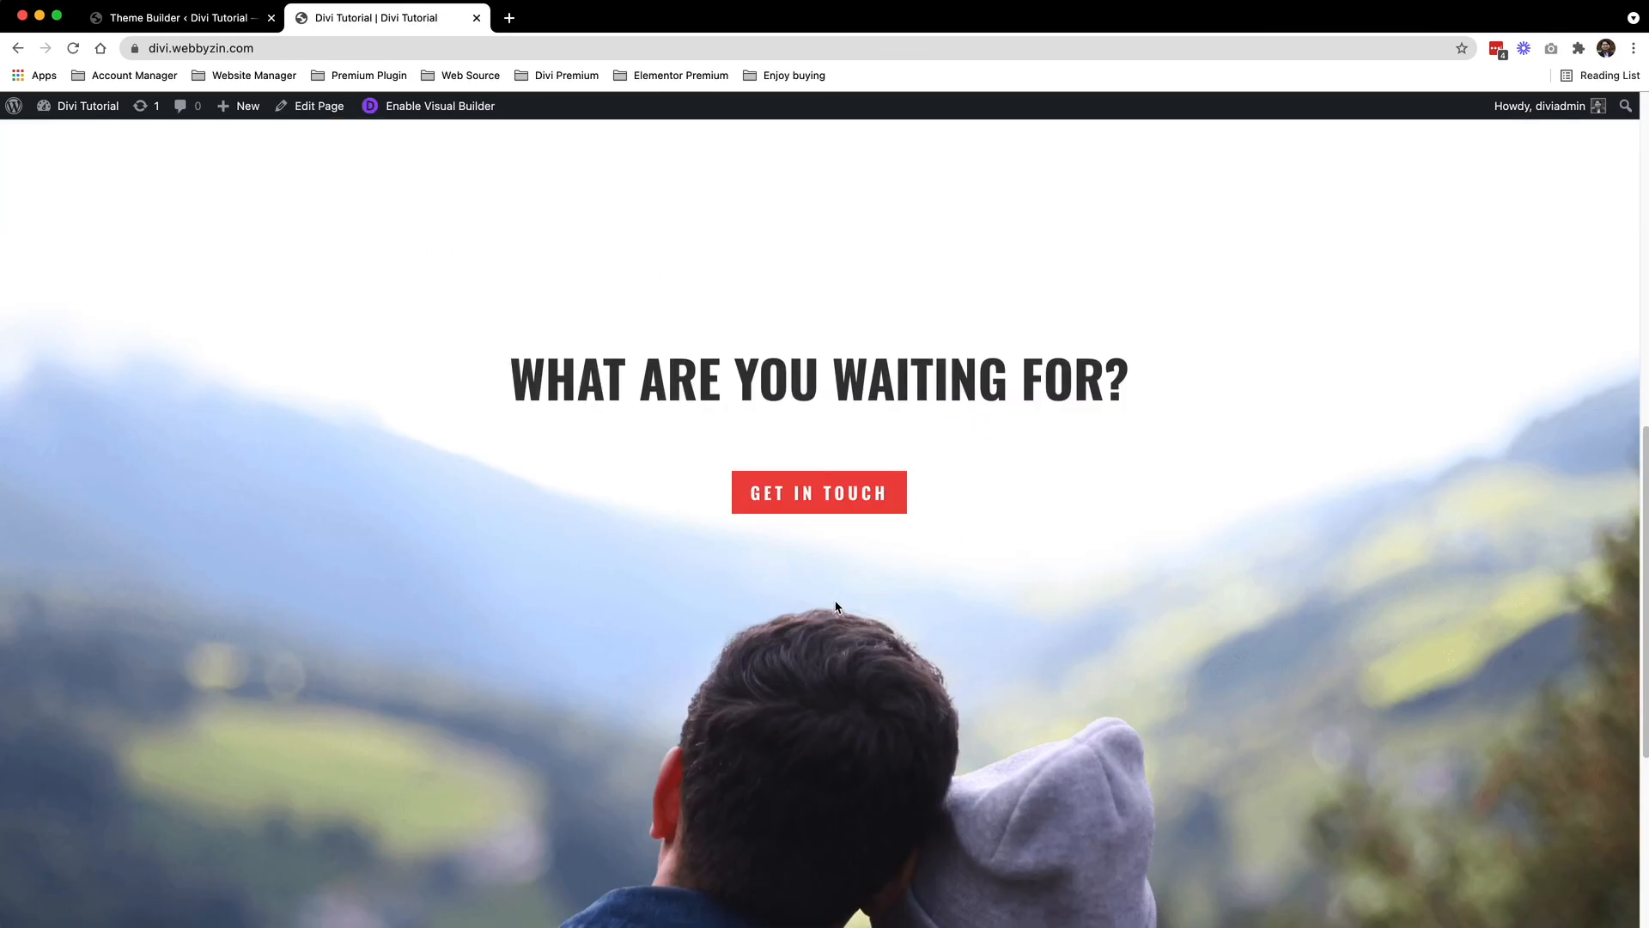
scroll(835, 607, up, 10)
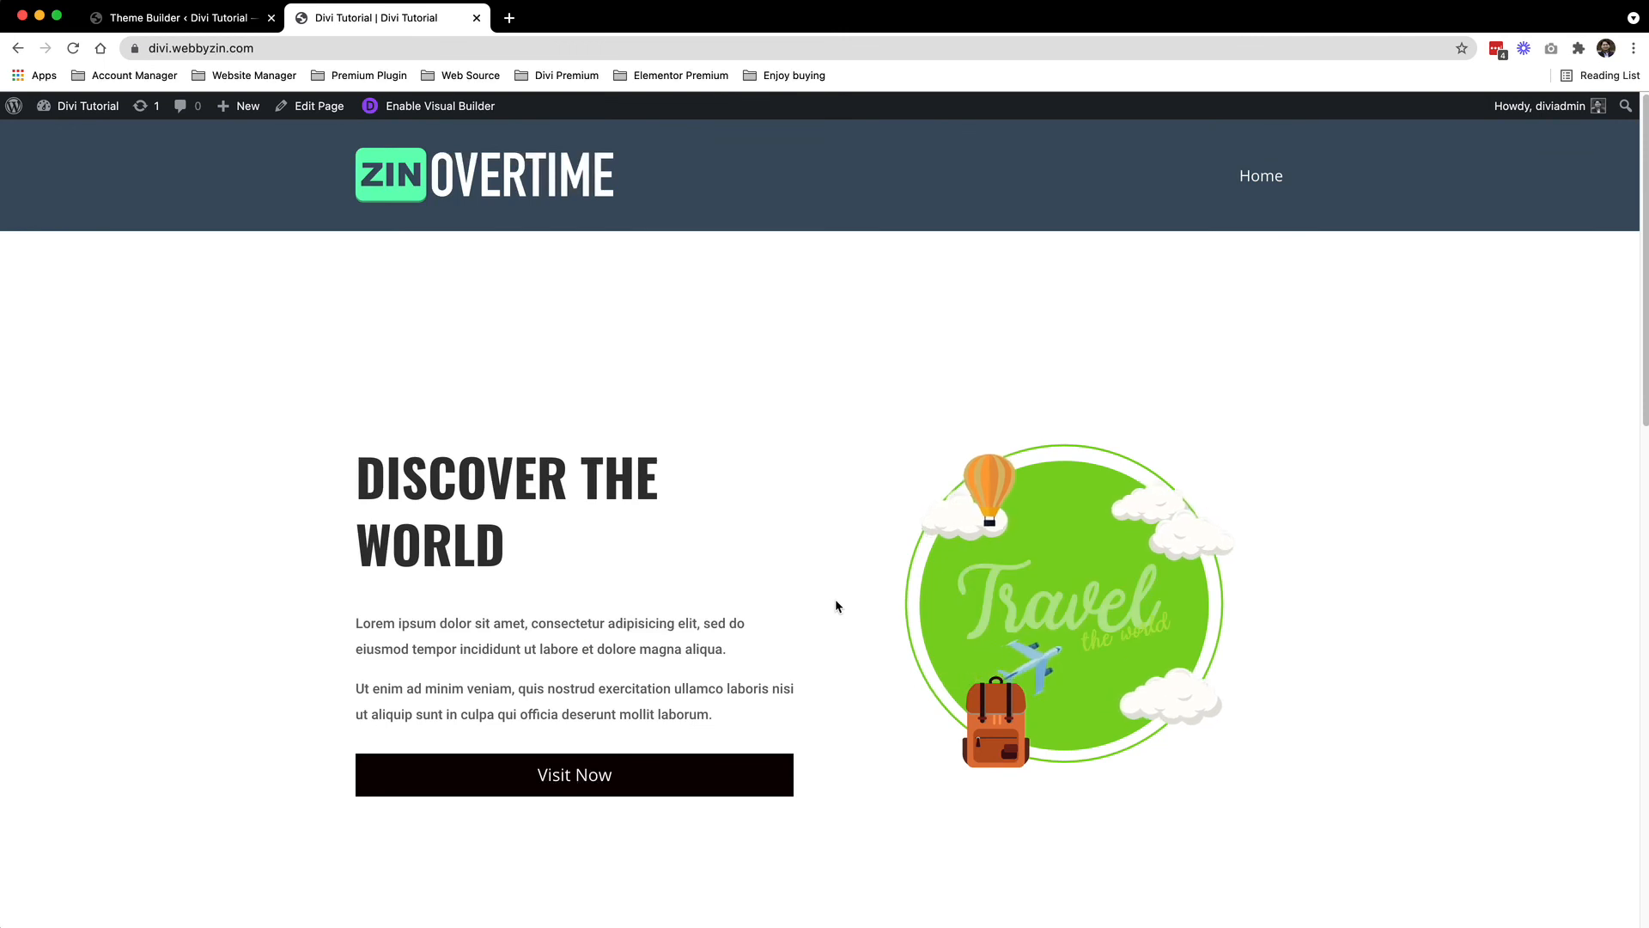